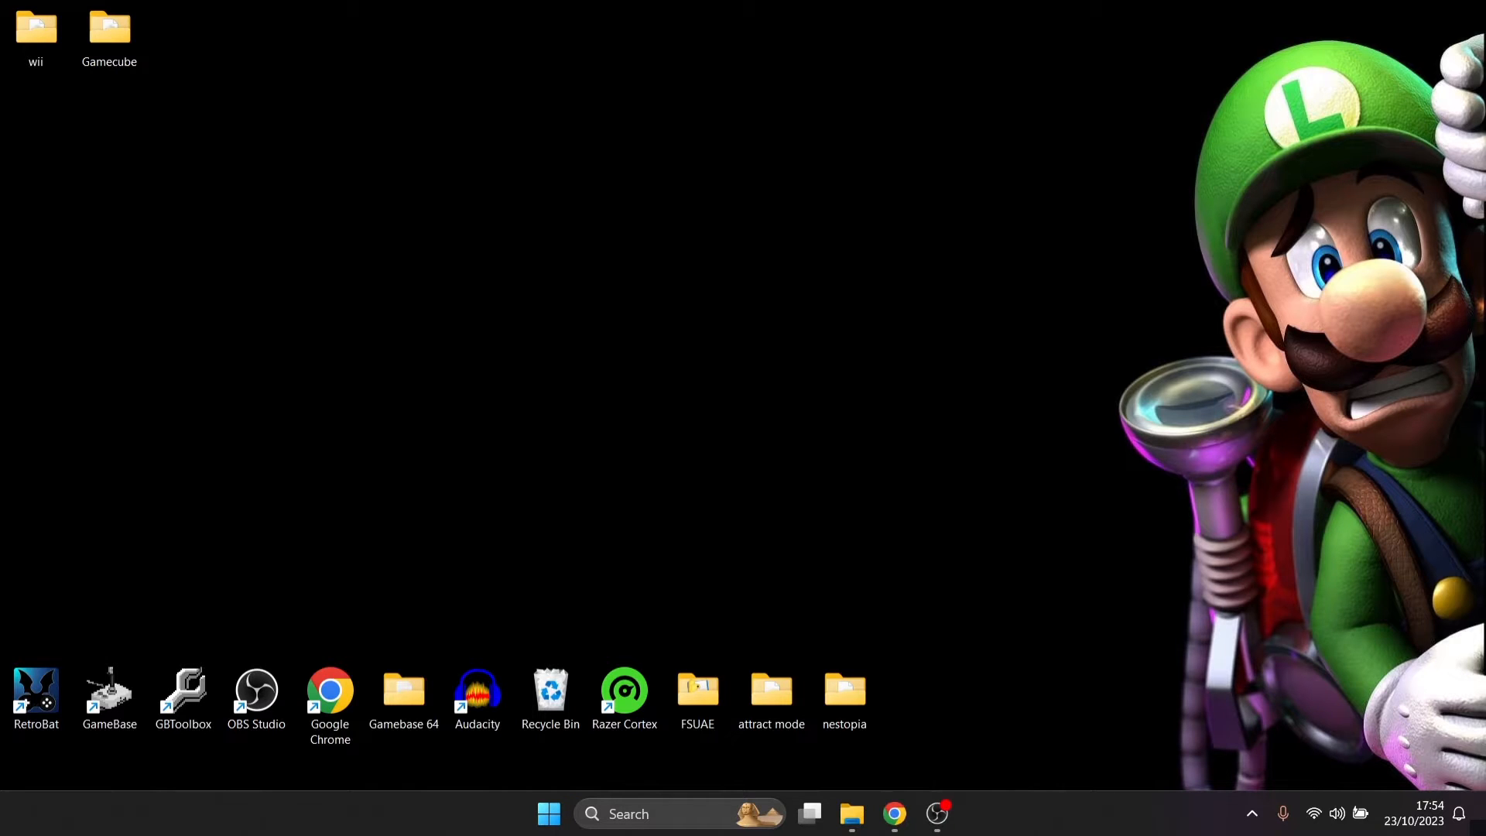
Step: Switch to Chrome and download the Windows x64 build of Dolphin beta 5.0-19870 from dolphin-emu.org
click(897, 814)
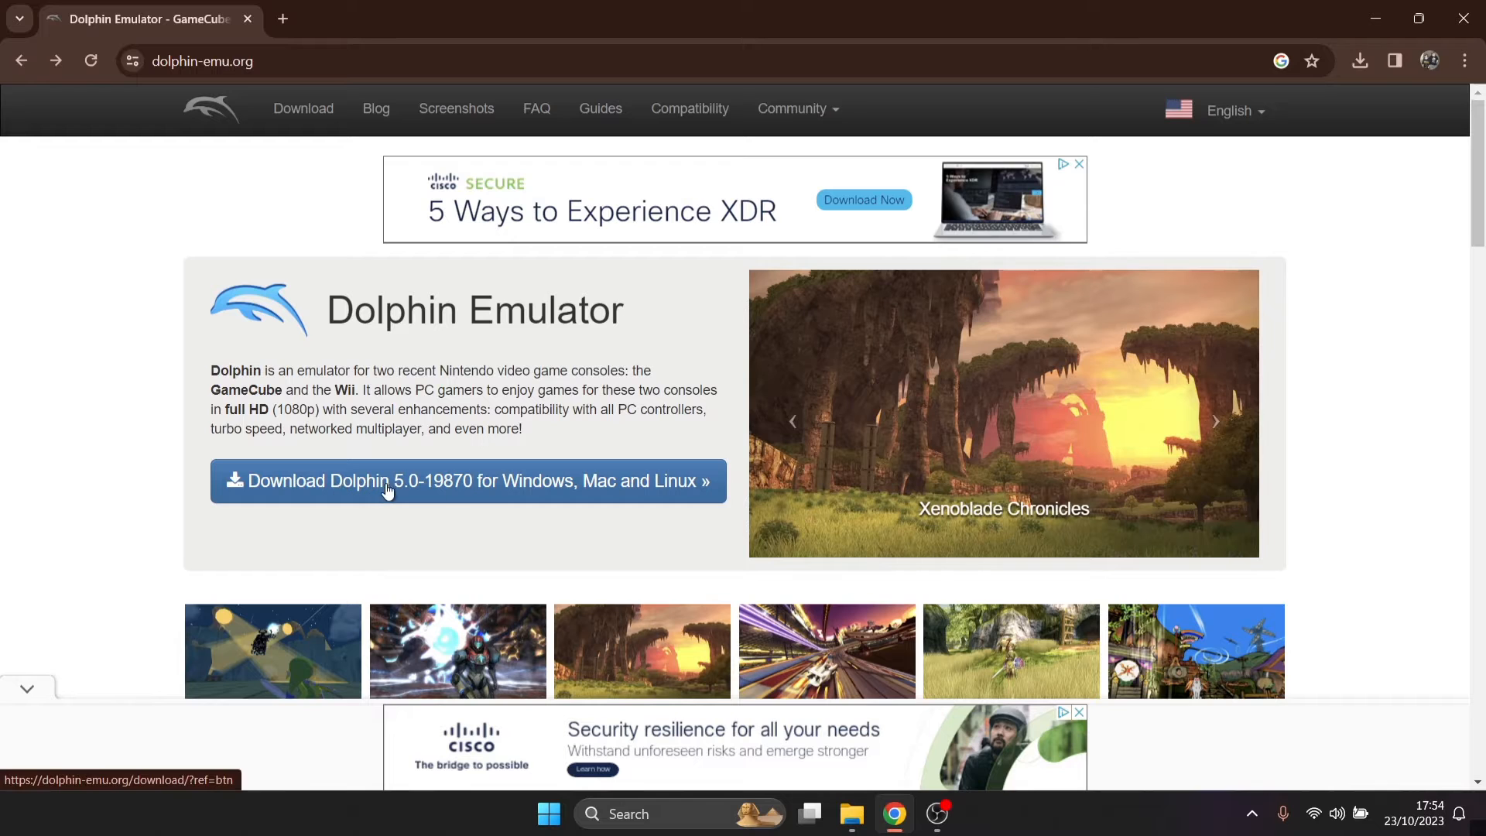
click(499, 488)
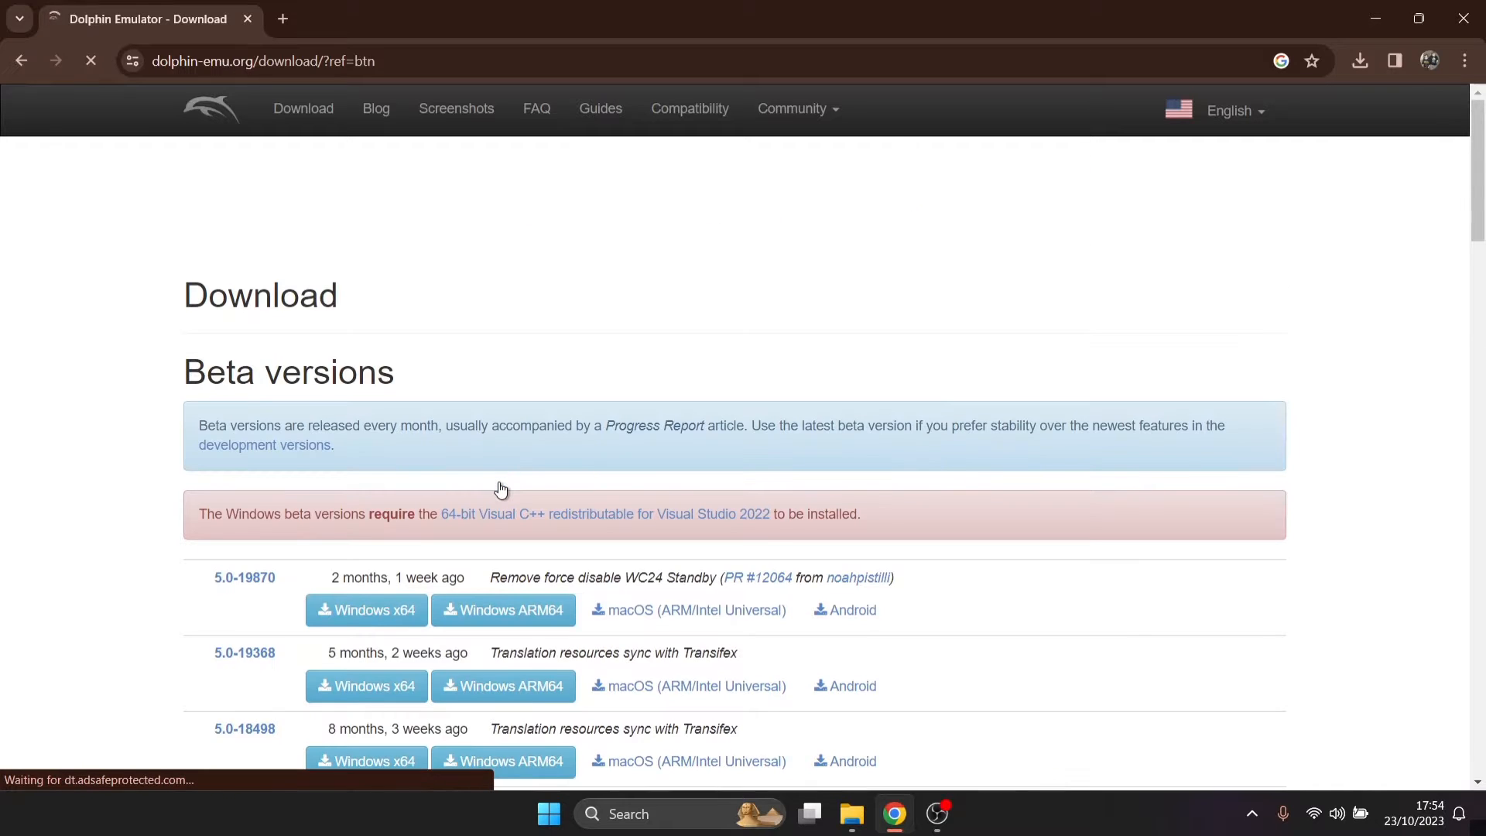
drag(1481, 188, 1483, 229)
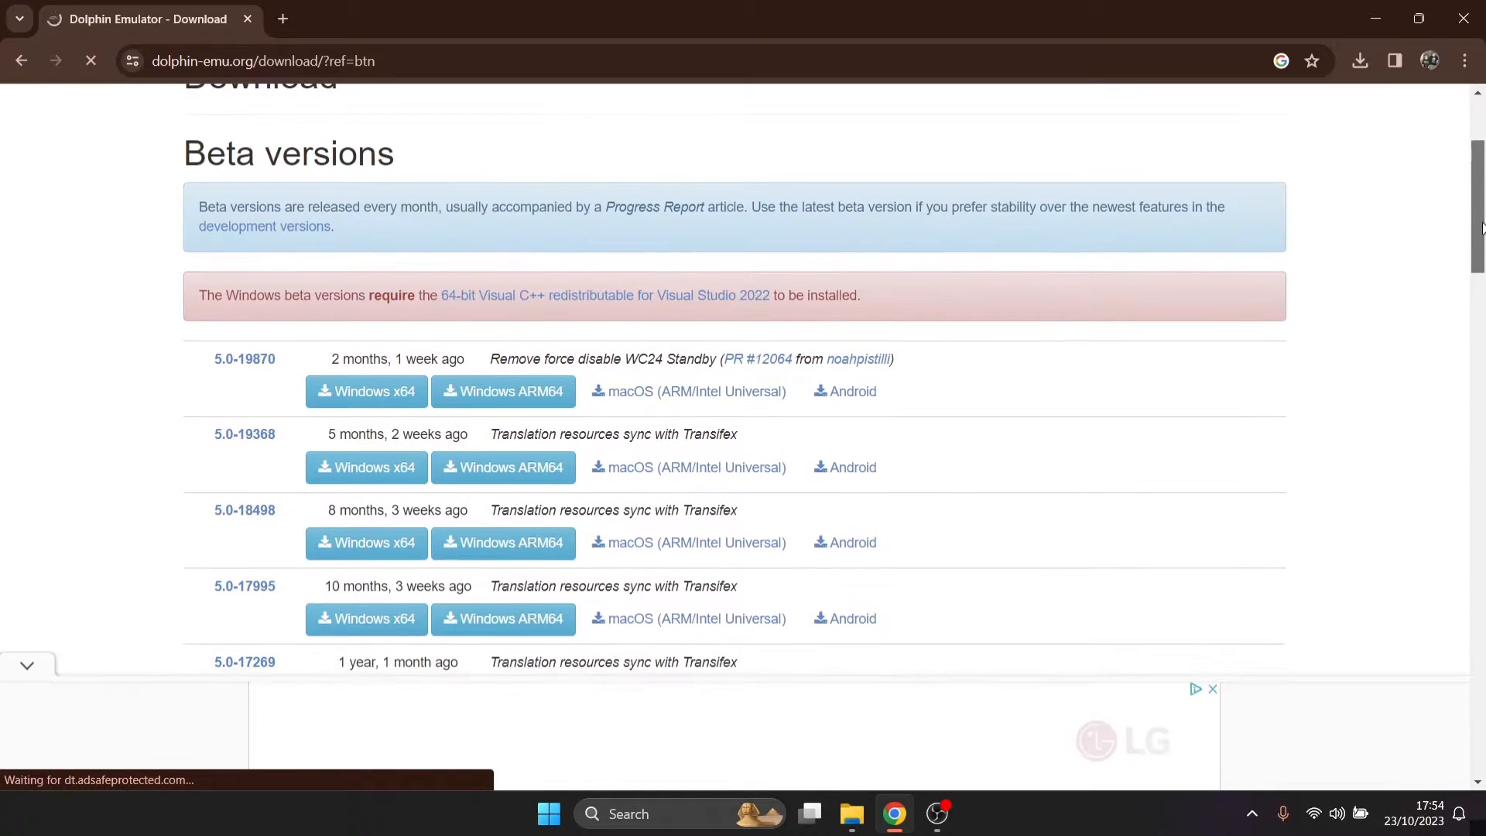
scroll(586, 230, down, 1)
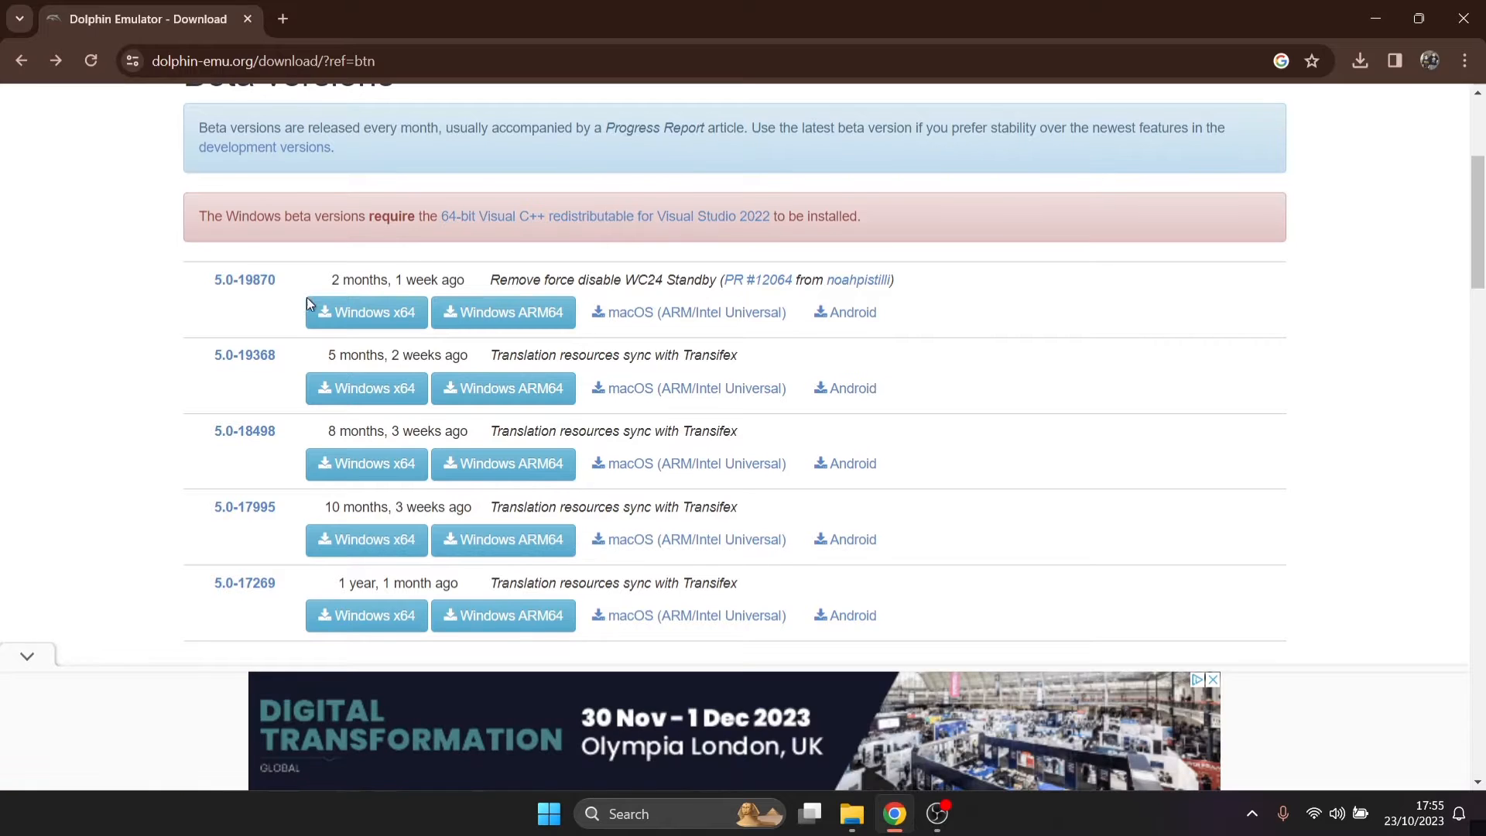
click(355, 318)
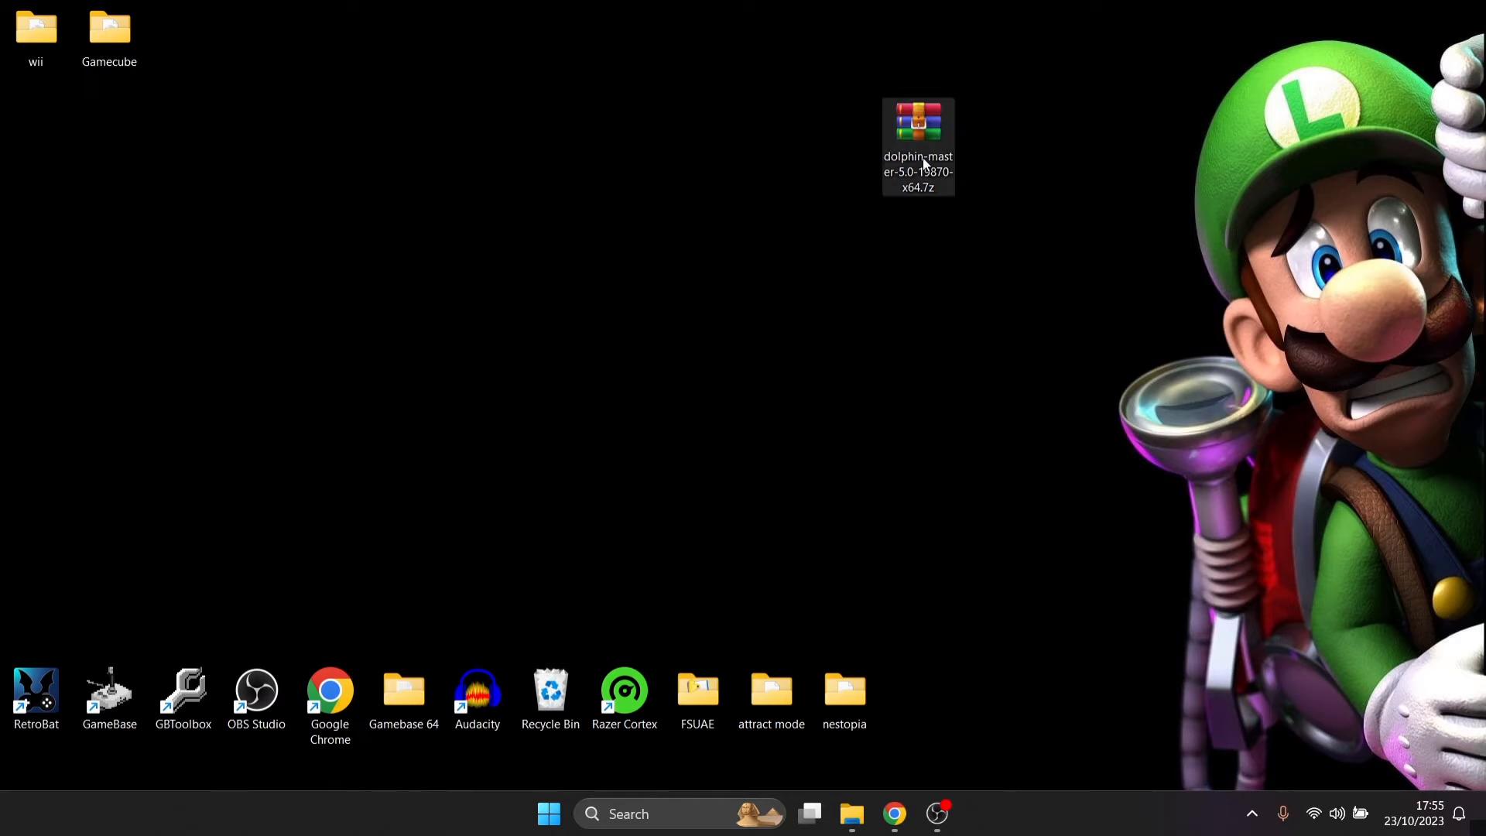
Step: Extract the Dolphin-x64 folder from the dolphin-master-5.0-19870-x64.7z archive to the desktop using WinRAR
click(920, 158)
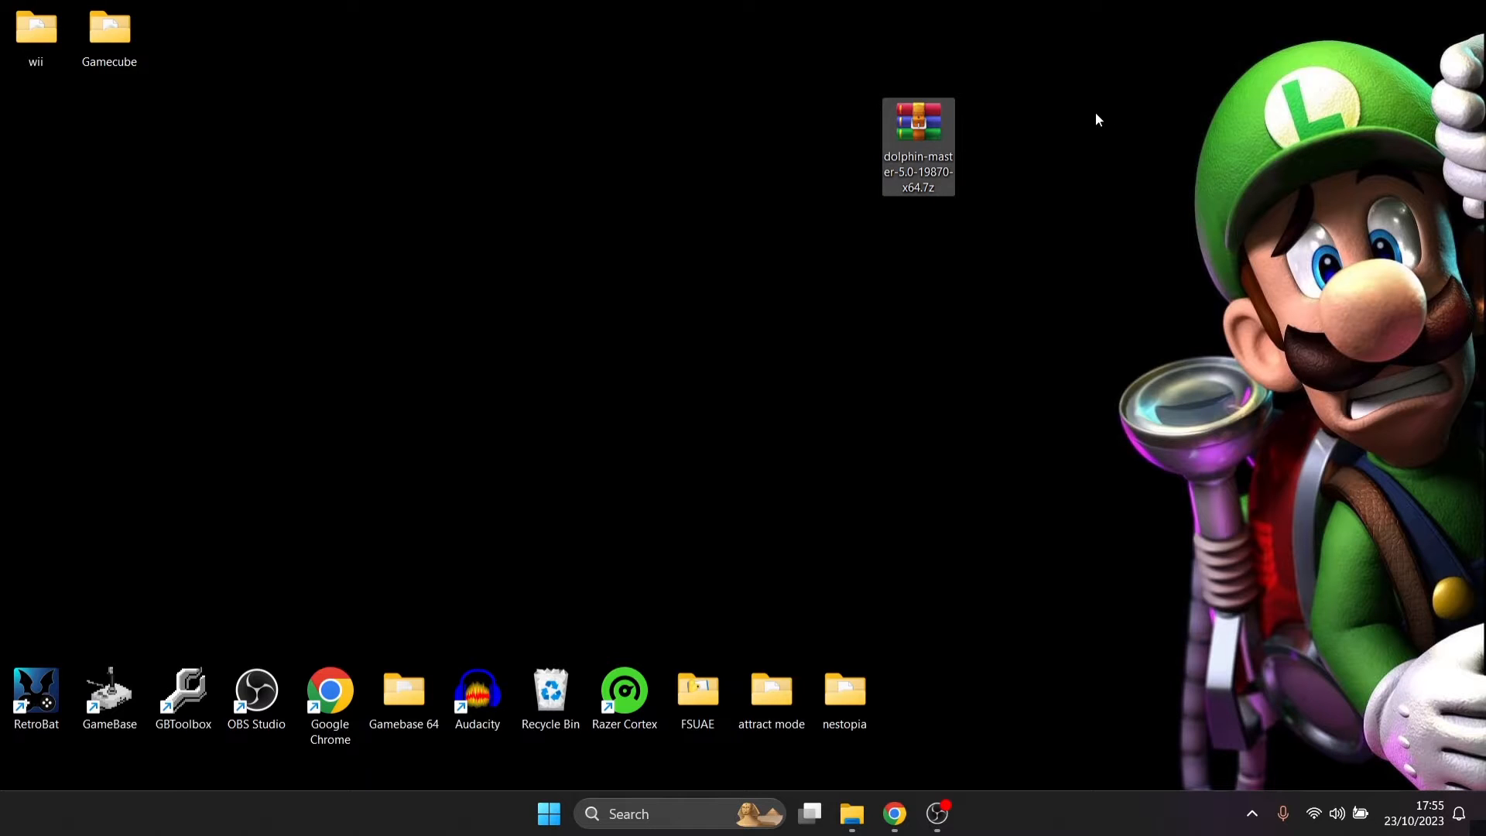
click(1095, 116)
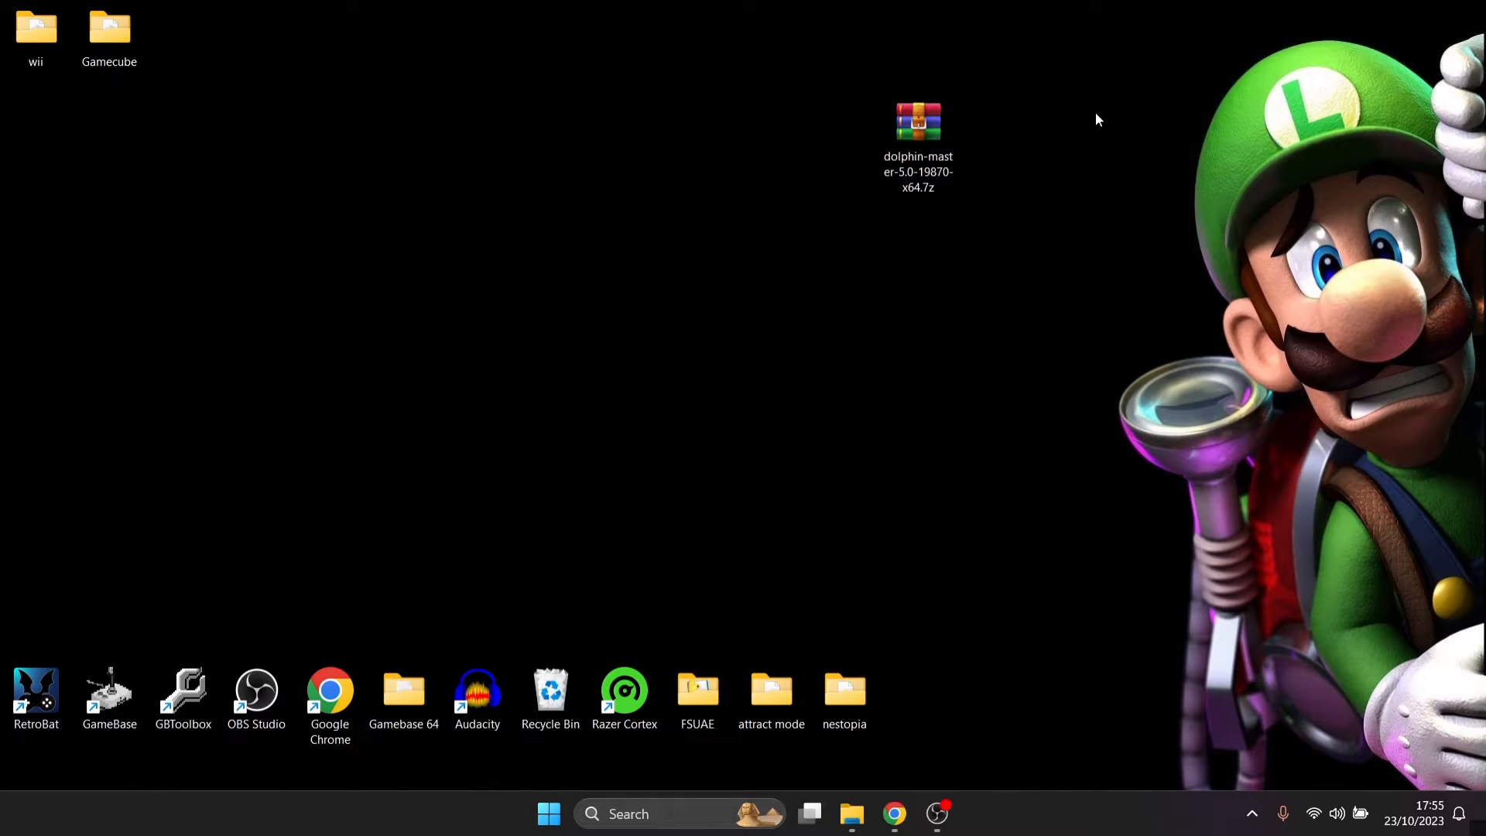
double_click(932, 142)
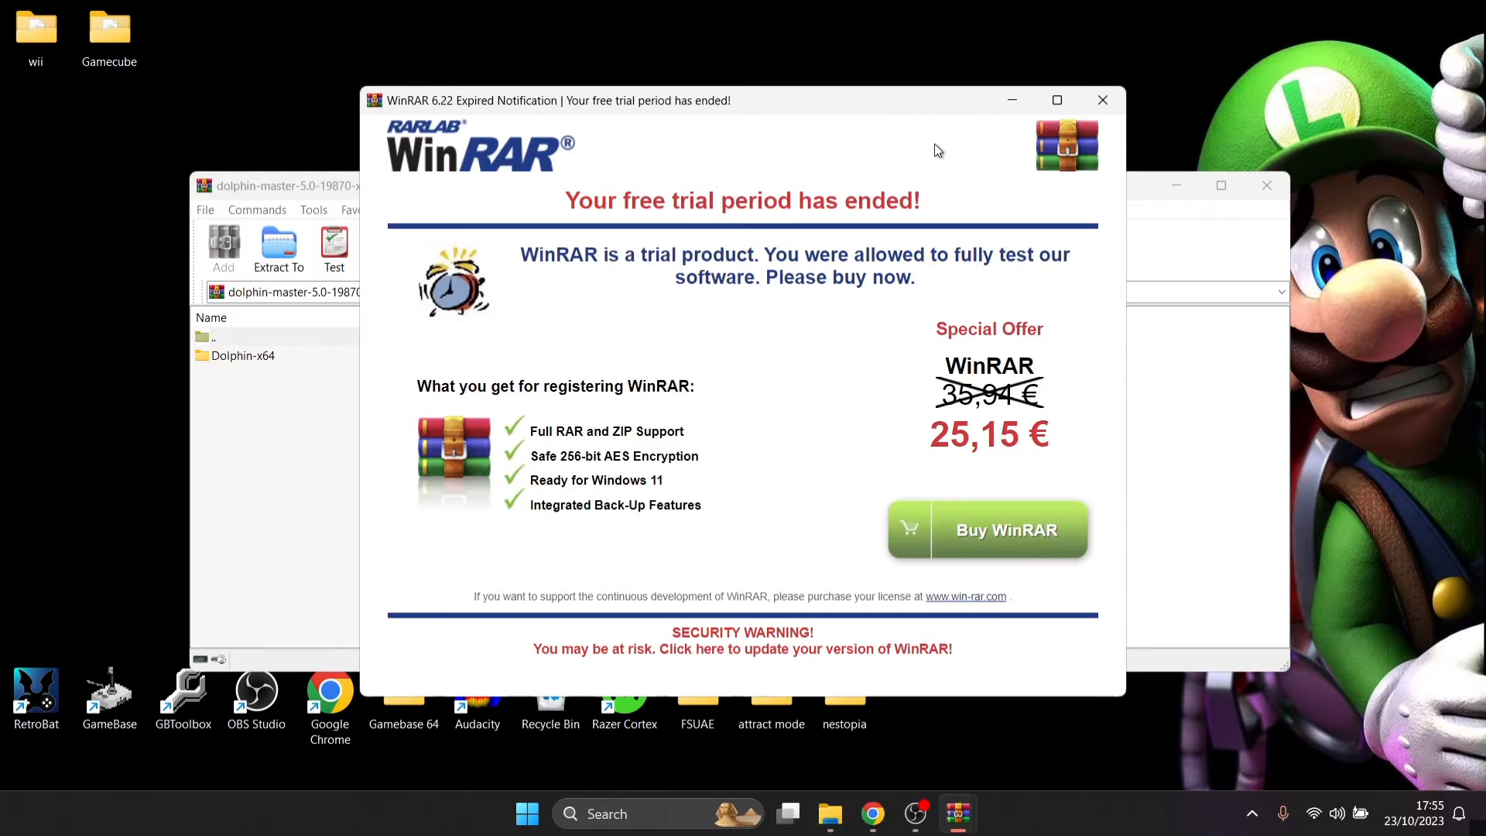
click(1102, 103)
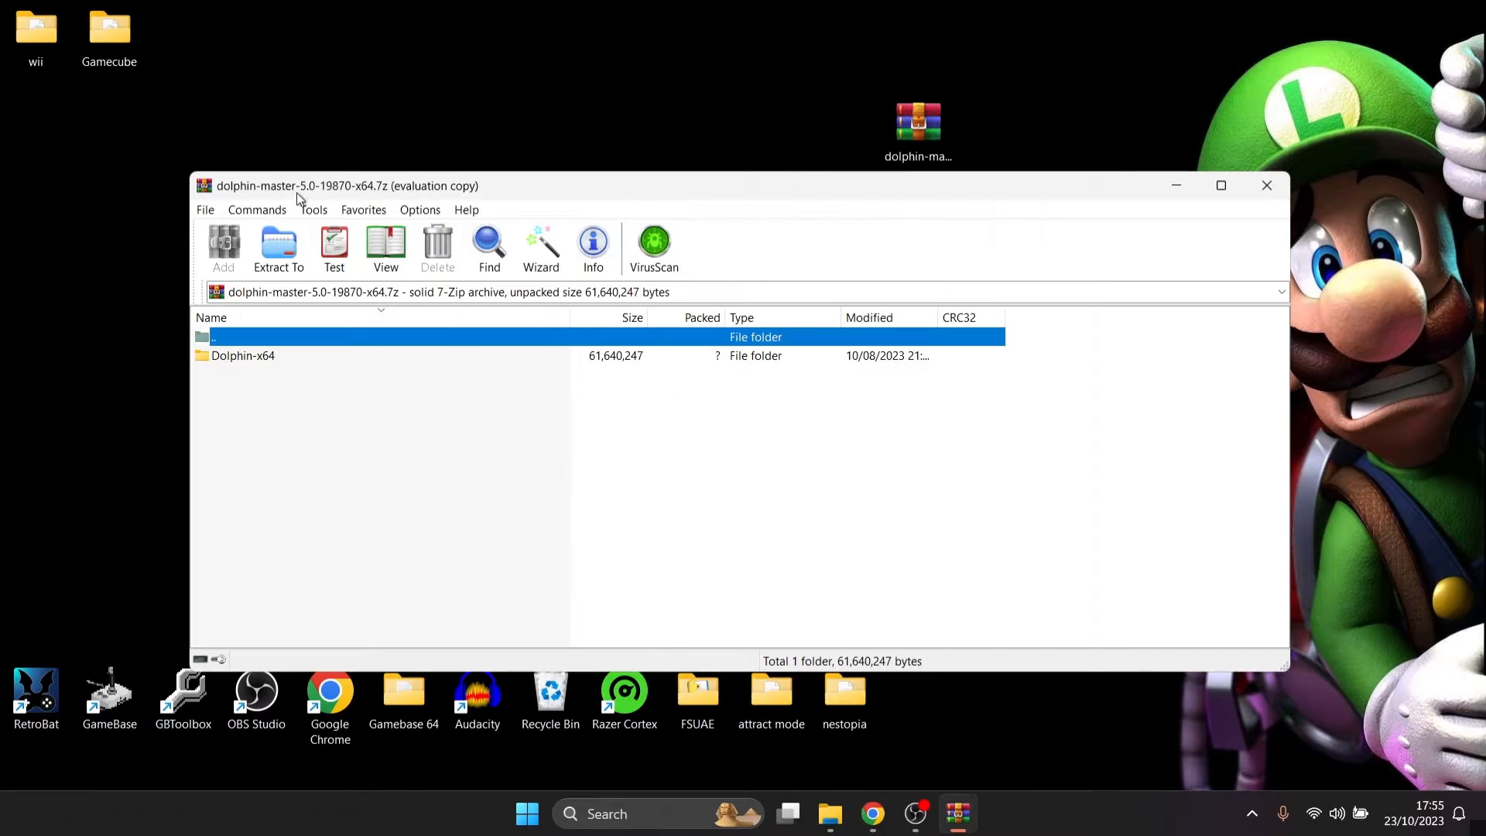
drag(308, 187, 783, 228)
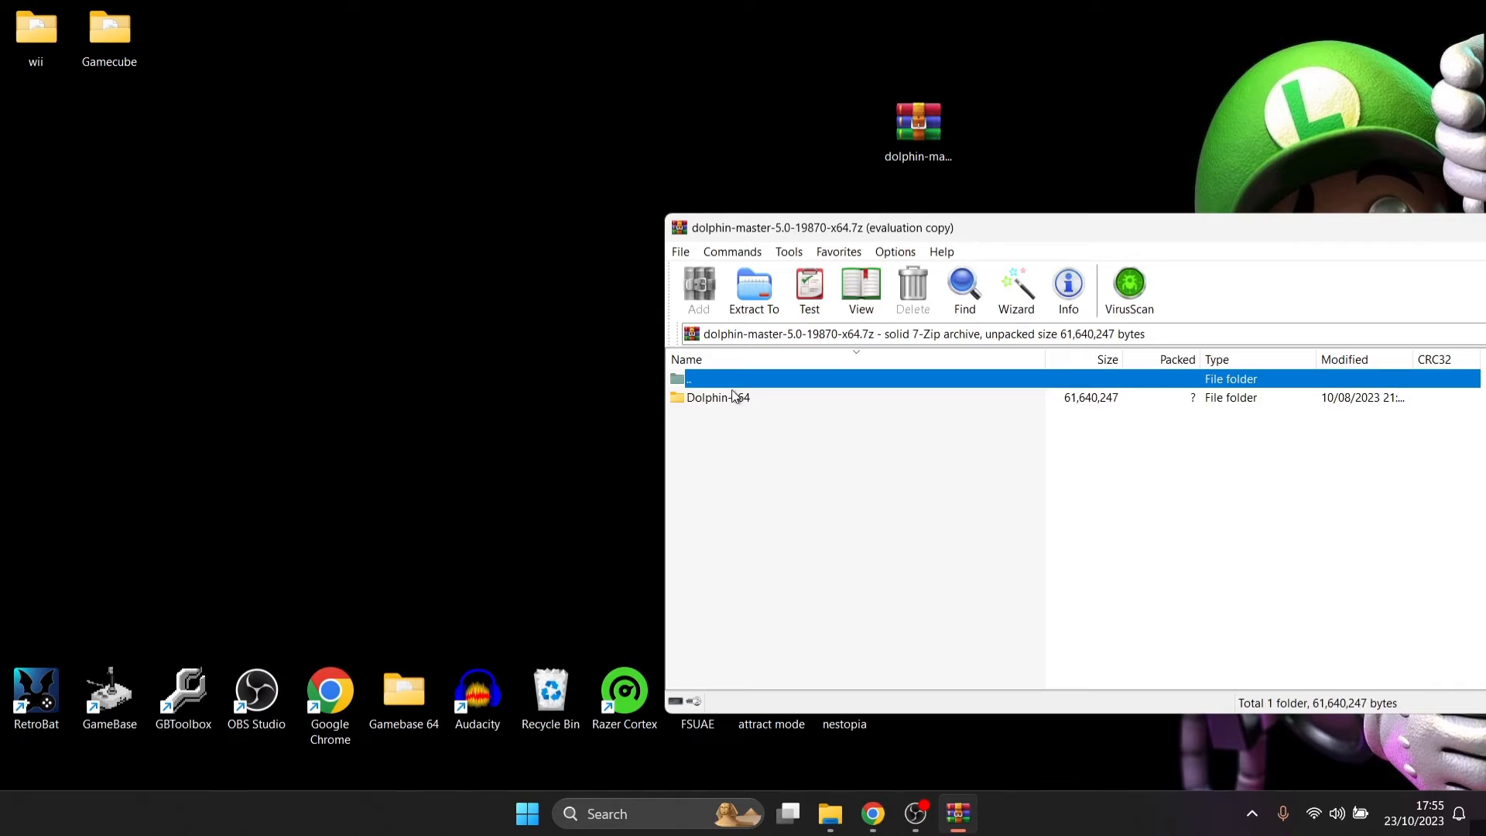
drag(731, 397, 243, 271)
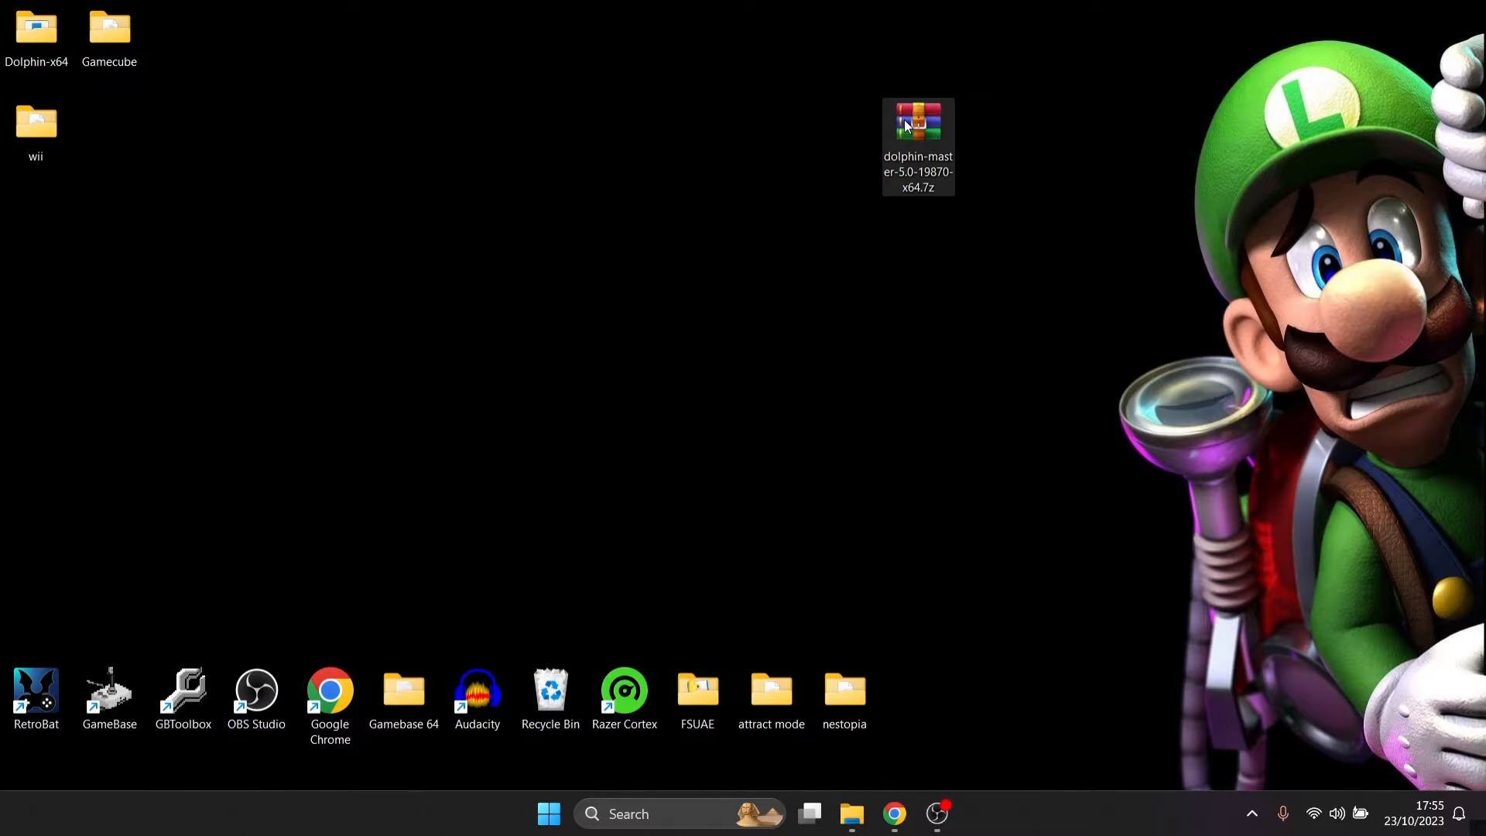
Step: Delete the Dolphin archive from the desktop and move the Dolphin-x64 folder away from the other folders
right_click(906, 125)
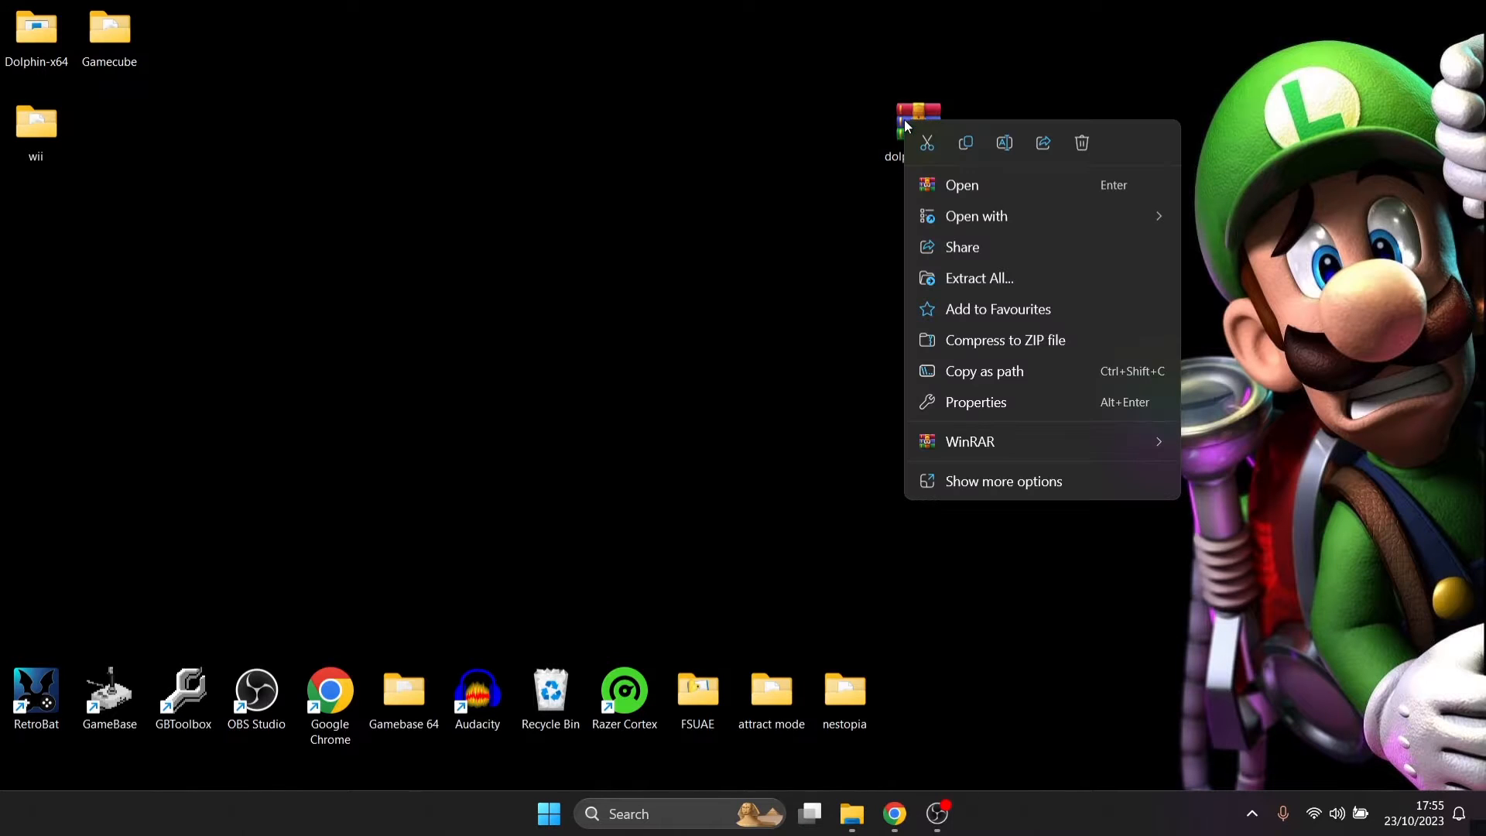
click(1083, 142)
drag(40, 35, 701, 33)
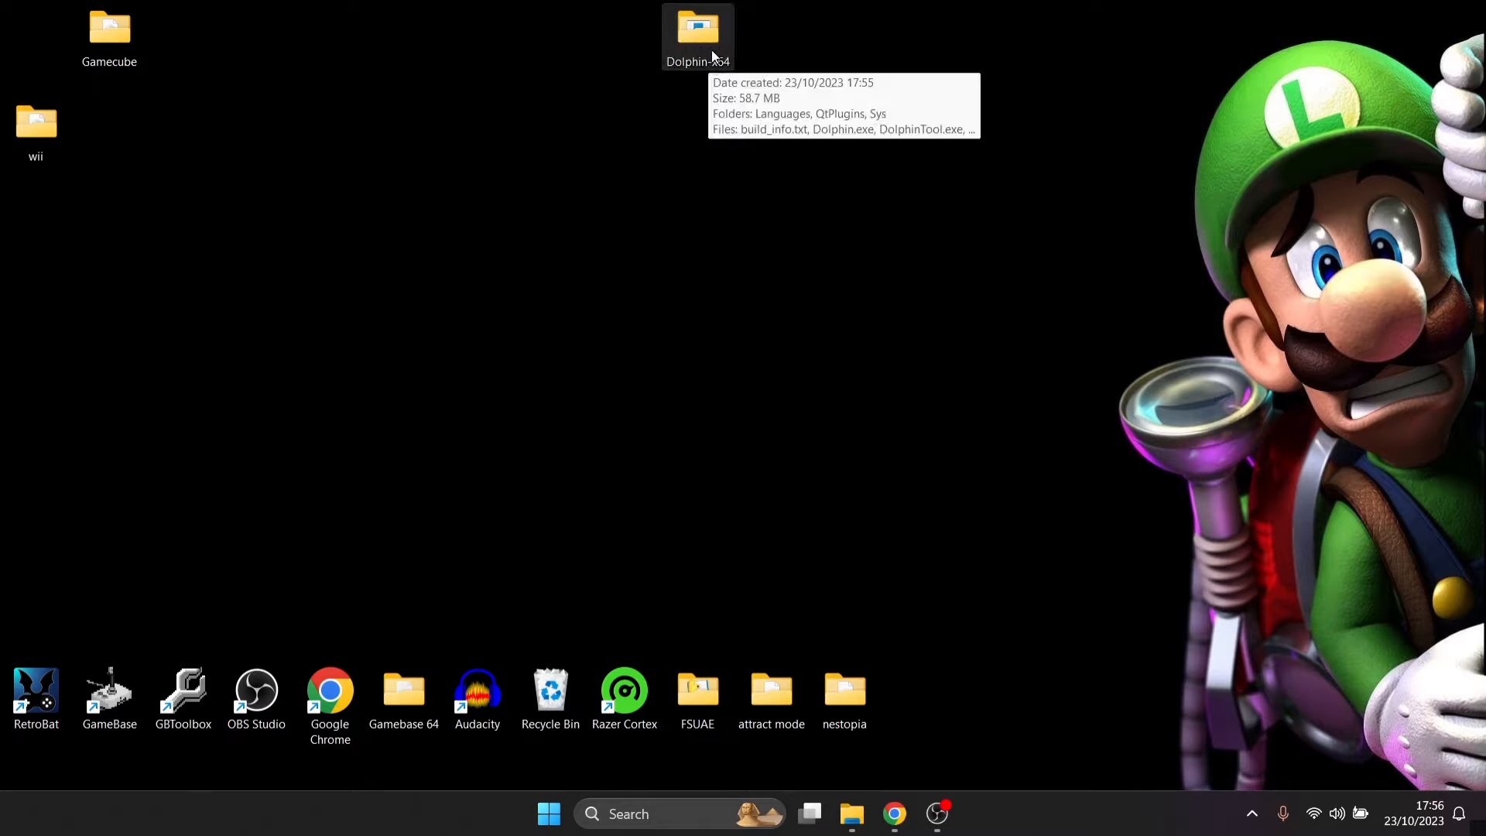
Step: Open the Dolphin-x64 folder beside the desktop icons and move the Gamecube and wii folders into it
double_click(694, 40)
double_click(667, 20)
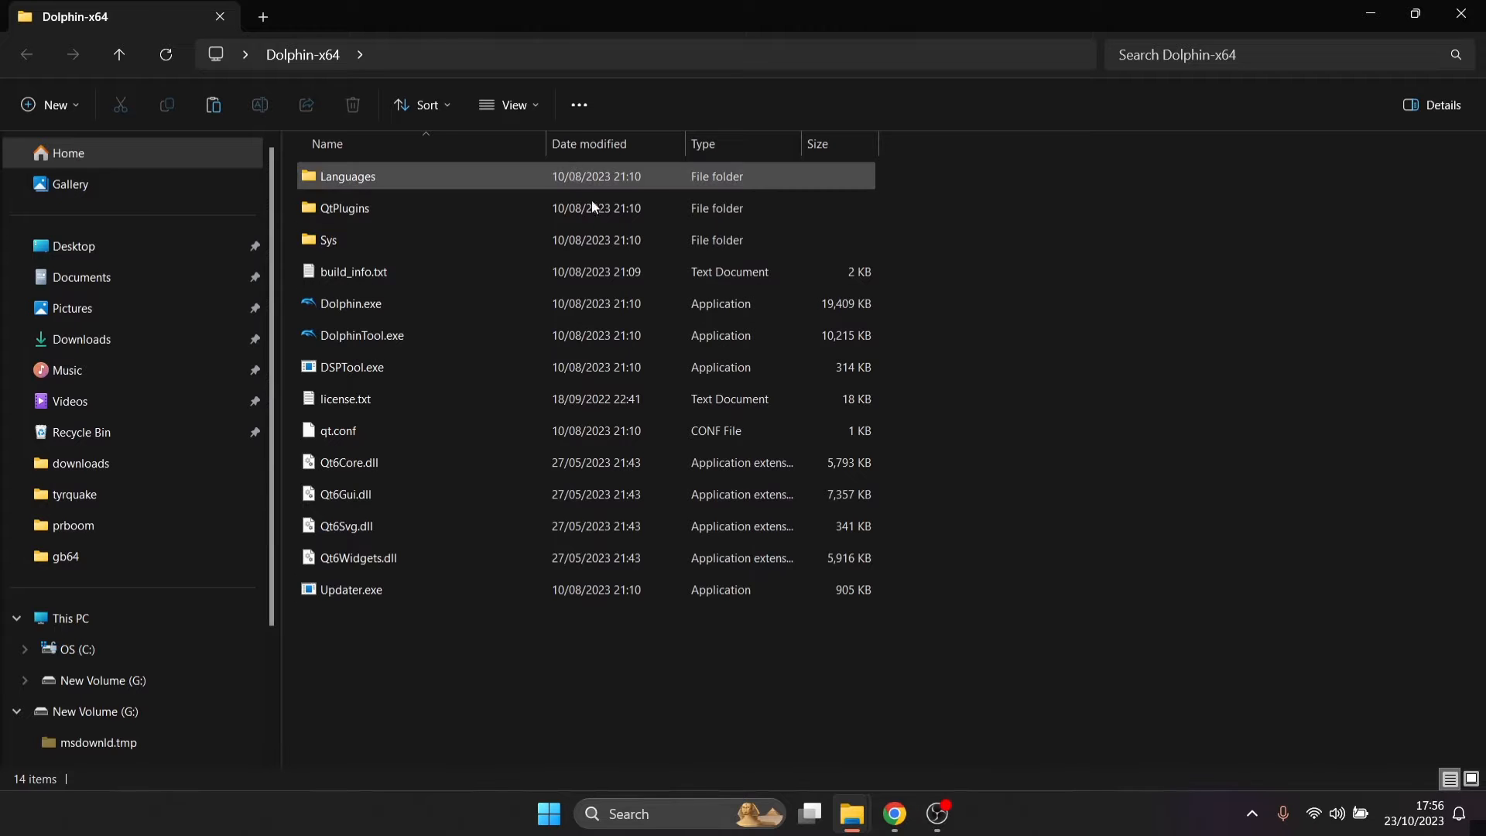
double_click(861, 6)
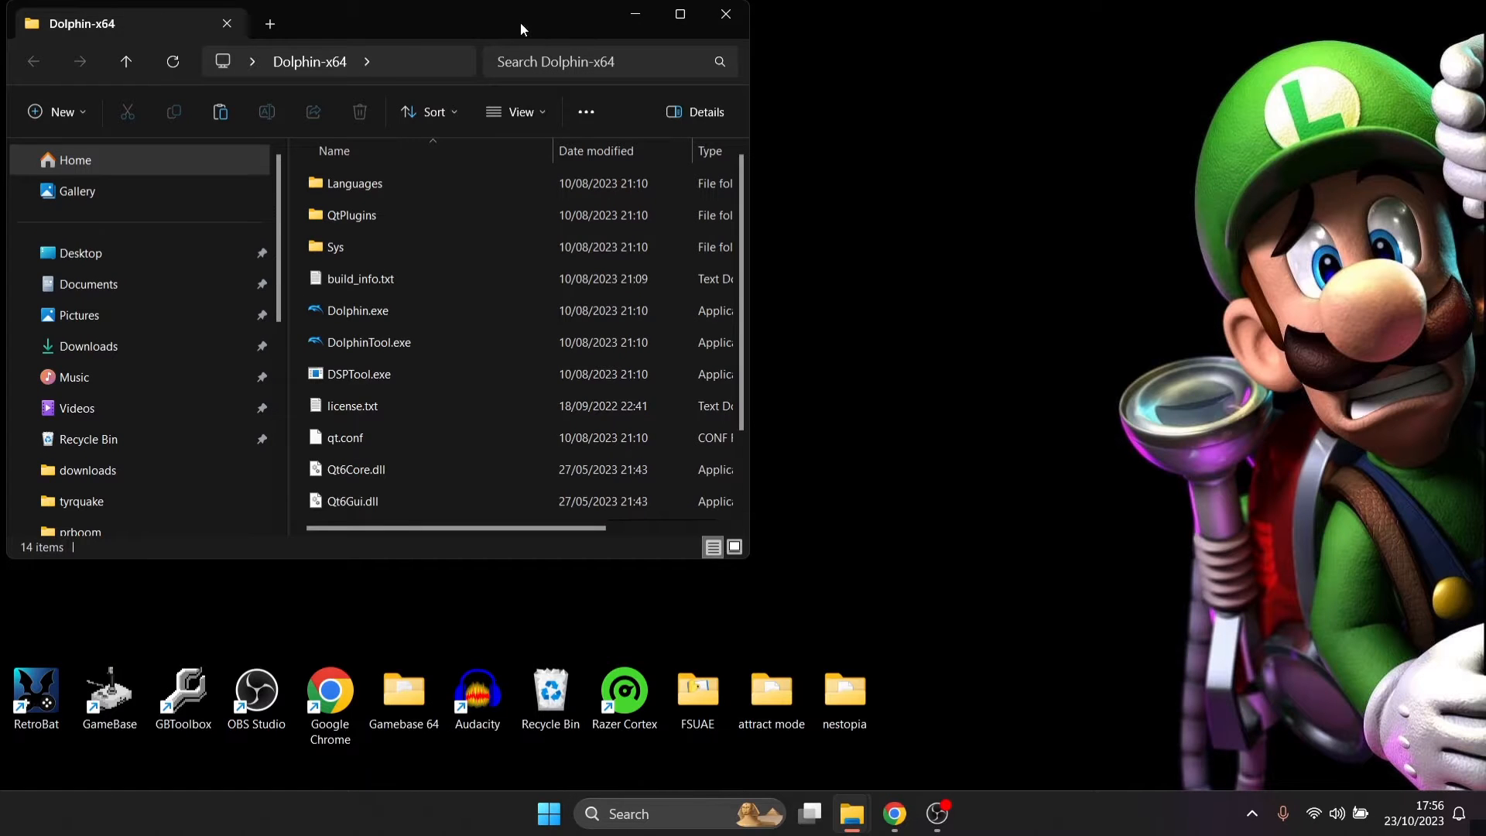
drag(518, 29, 968, 68)
drag(875, 62, 1065, 64)
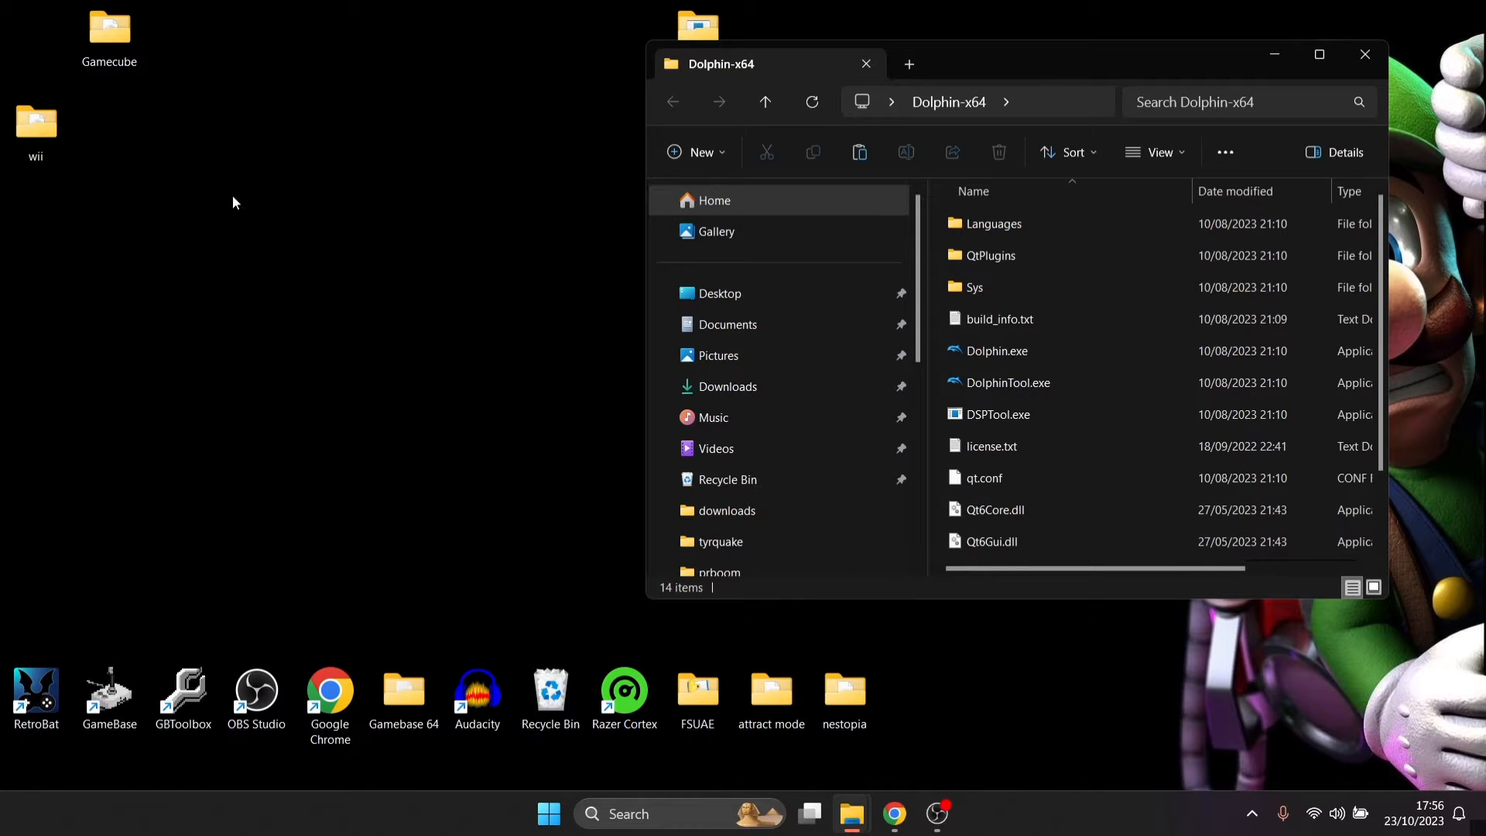
drag(113, 41, 941, 429)
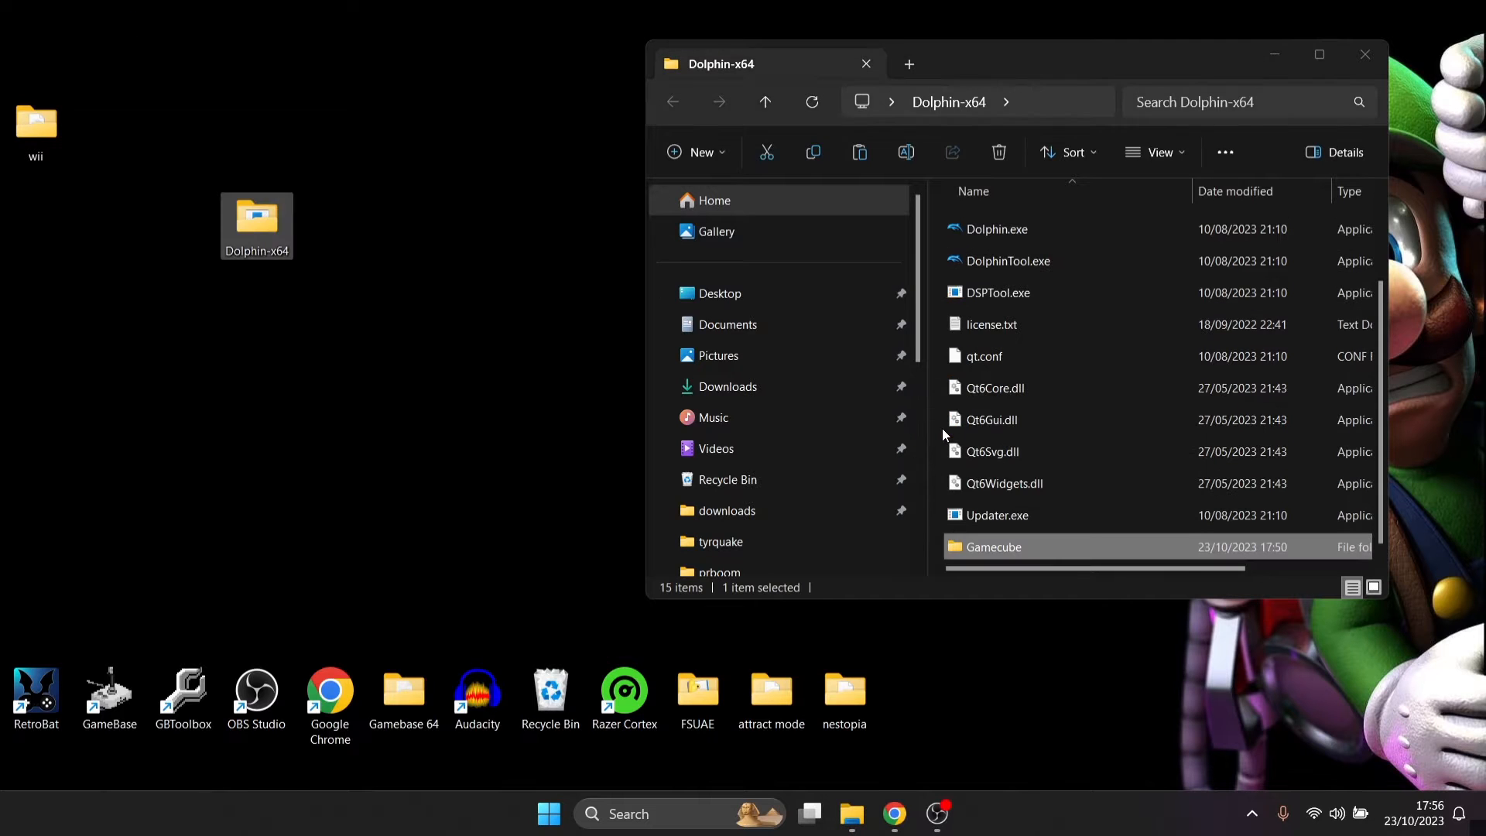
drag(36, 124, 949, 475)
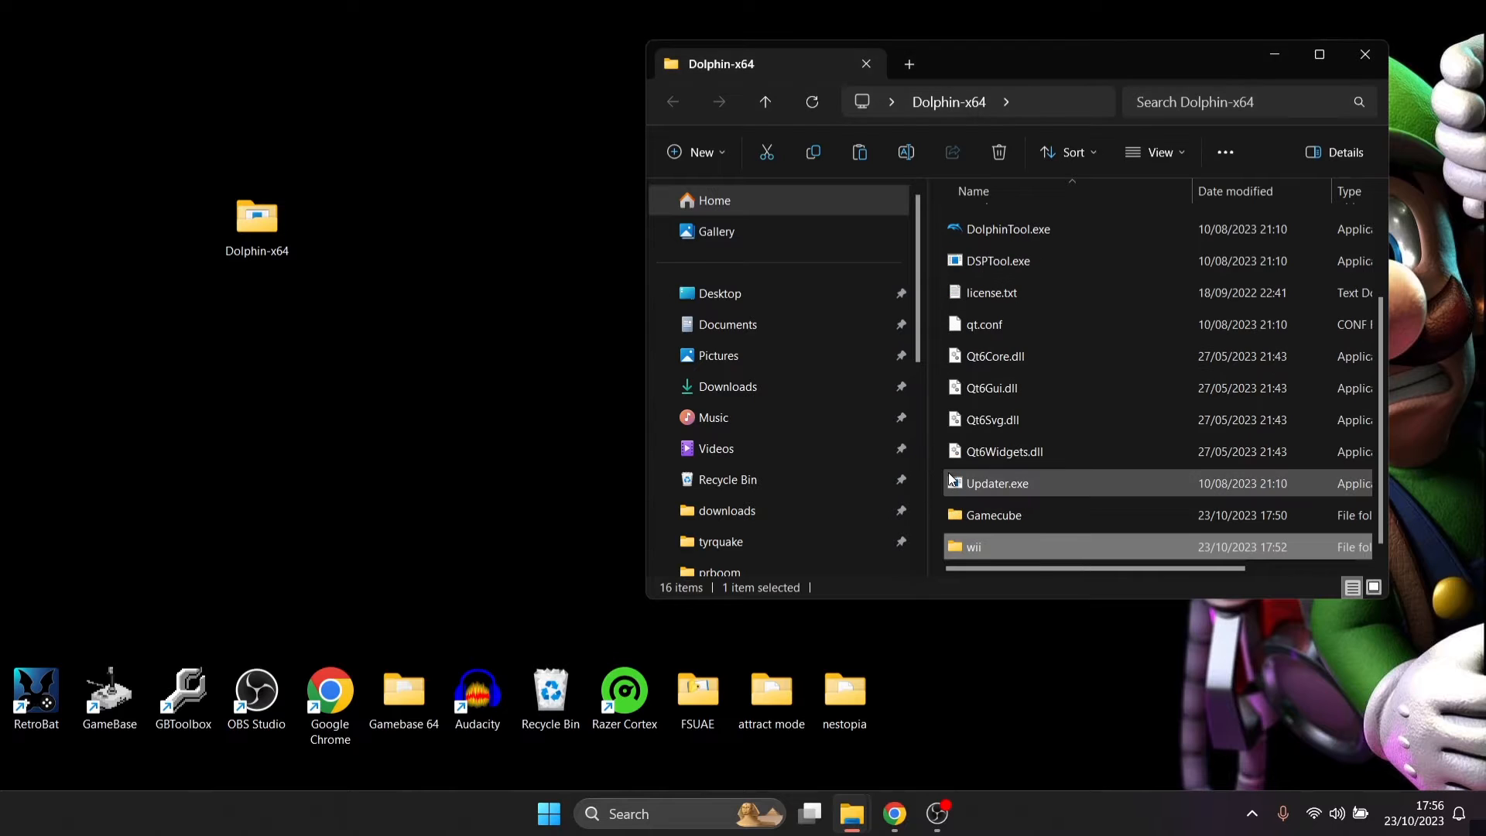
click(1059, 347)
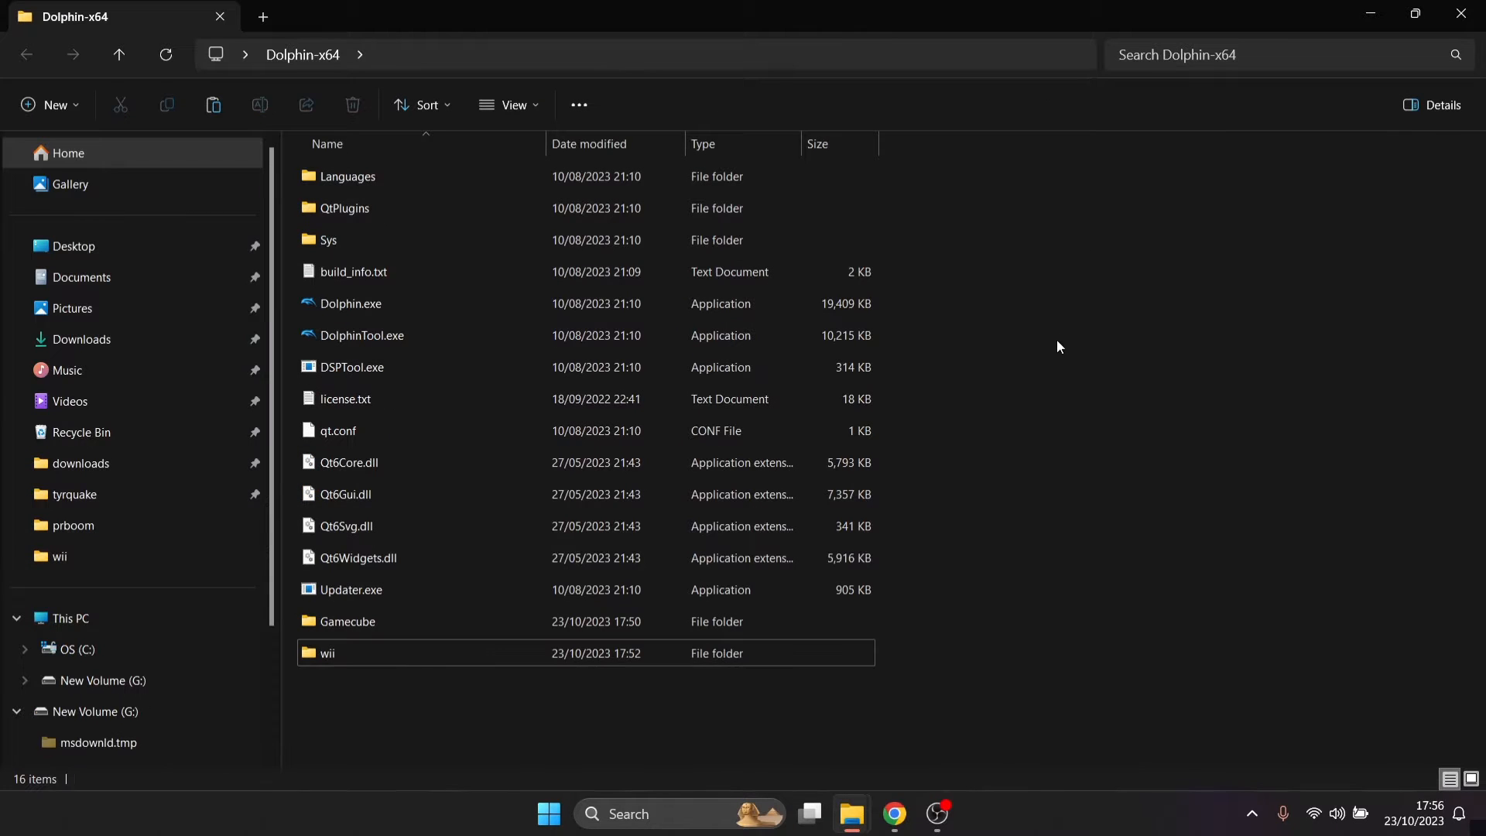
Step: Check the game disc images inside the Gamecube and wii folders, showing full file names, and return to Dolphin-x64
double_click(358, 628)
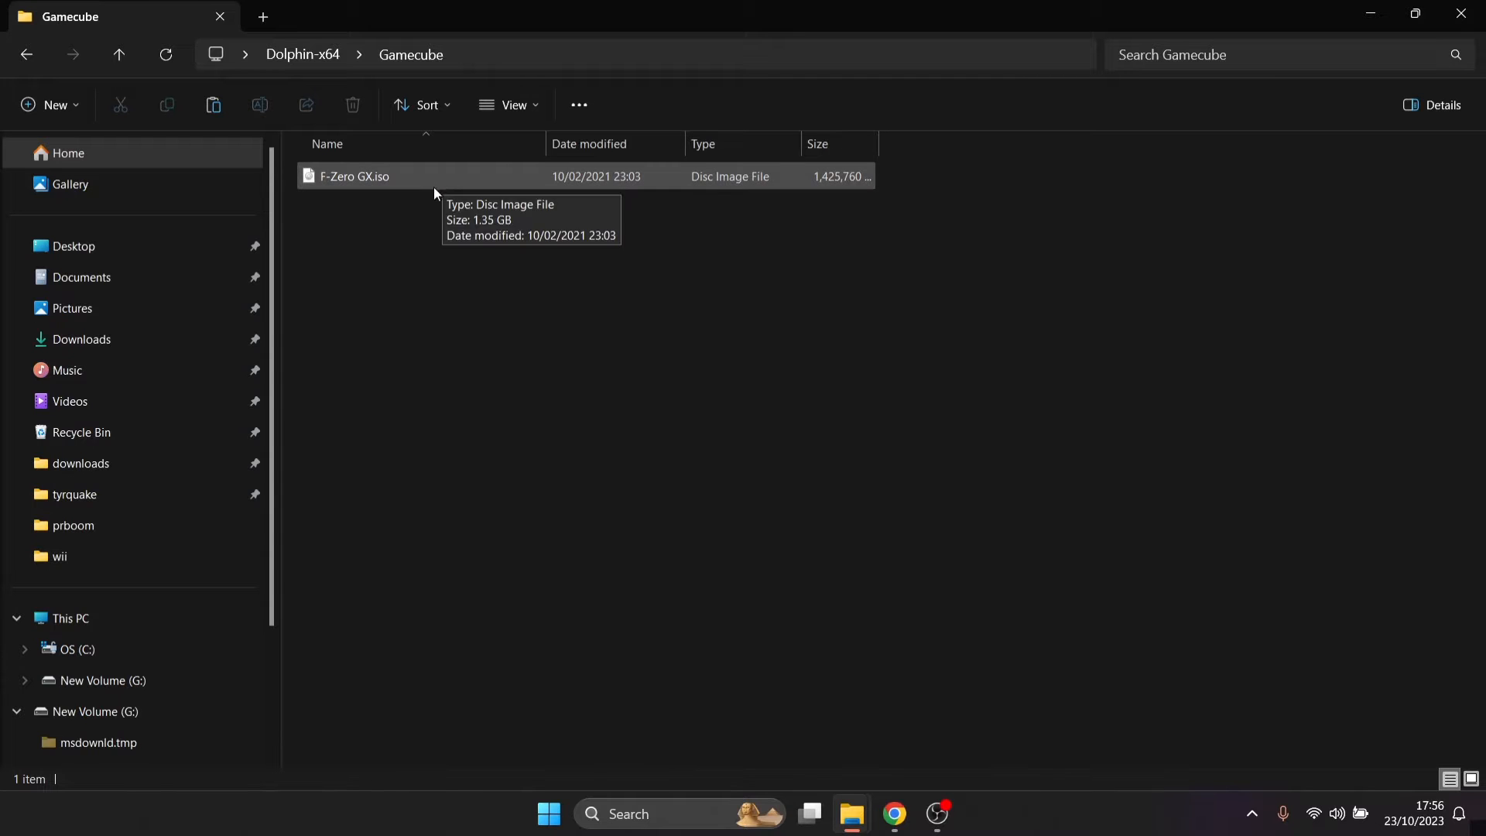
click(29, 57)
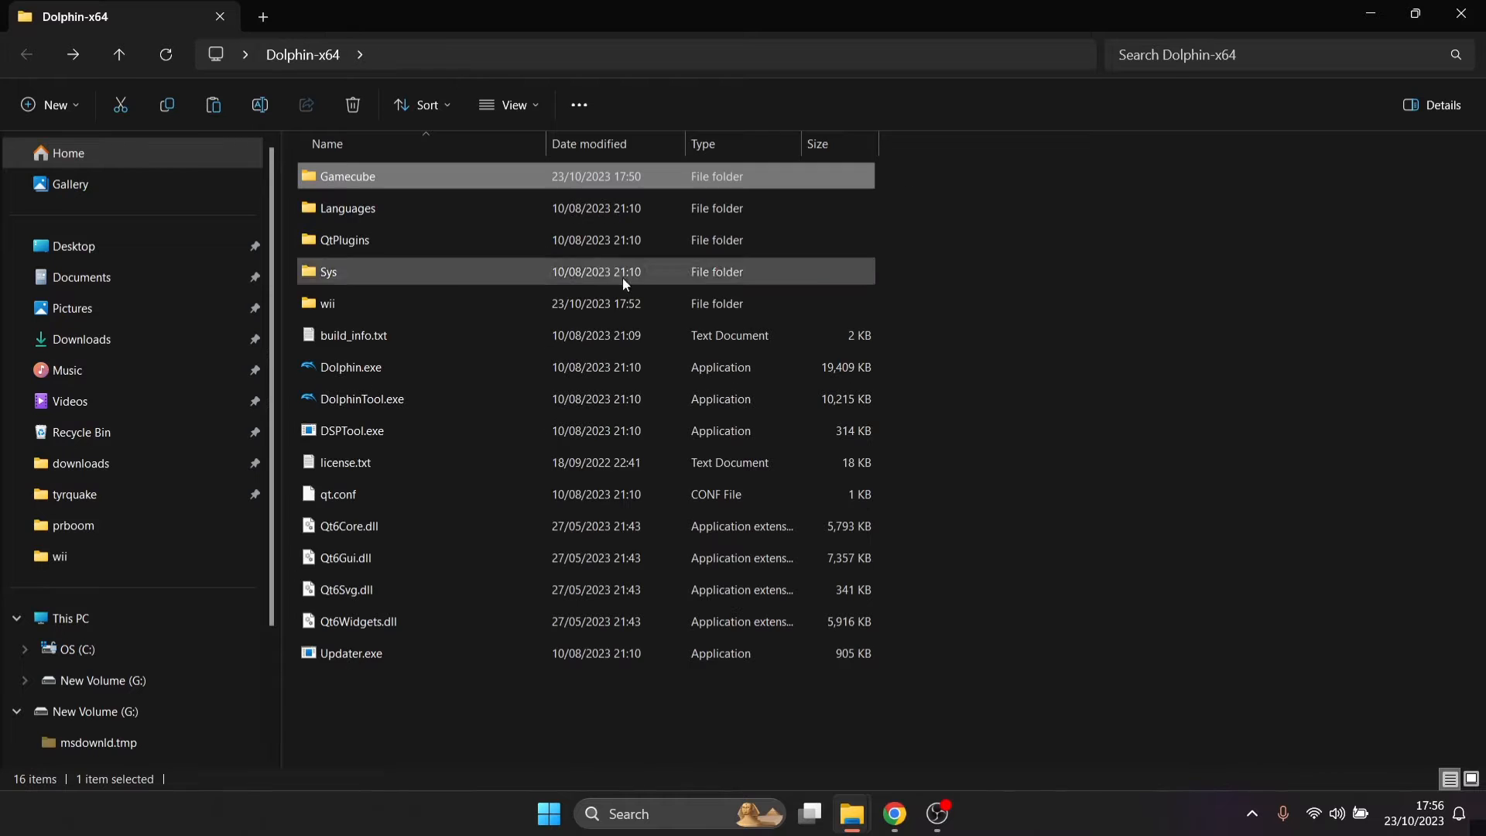
double_click(396, 314)
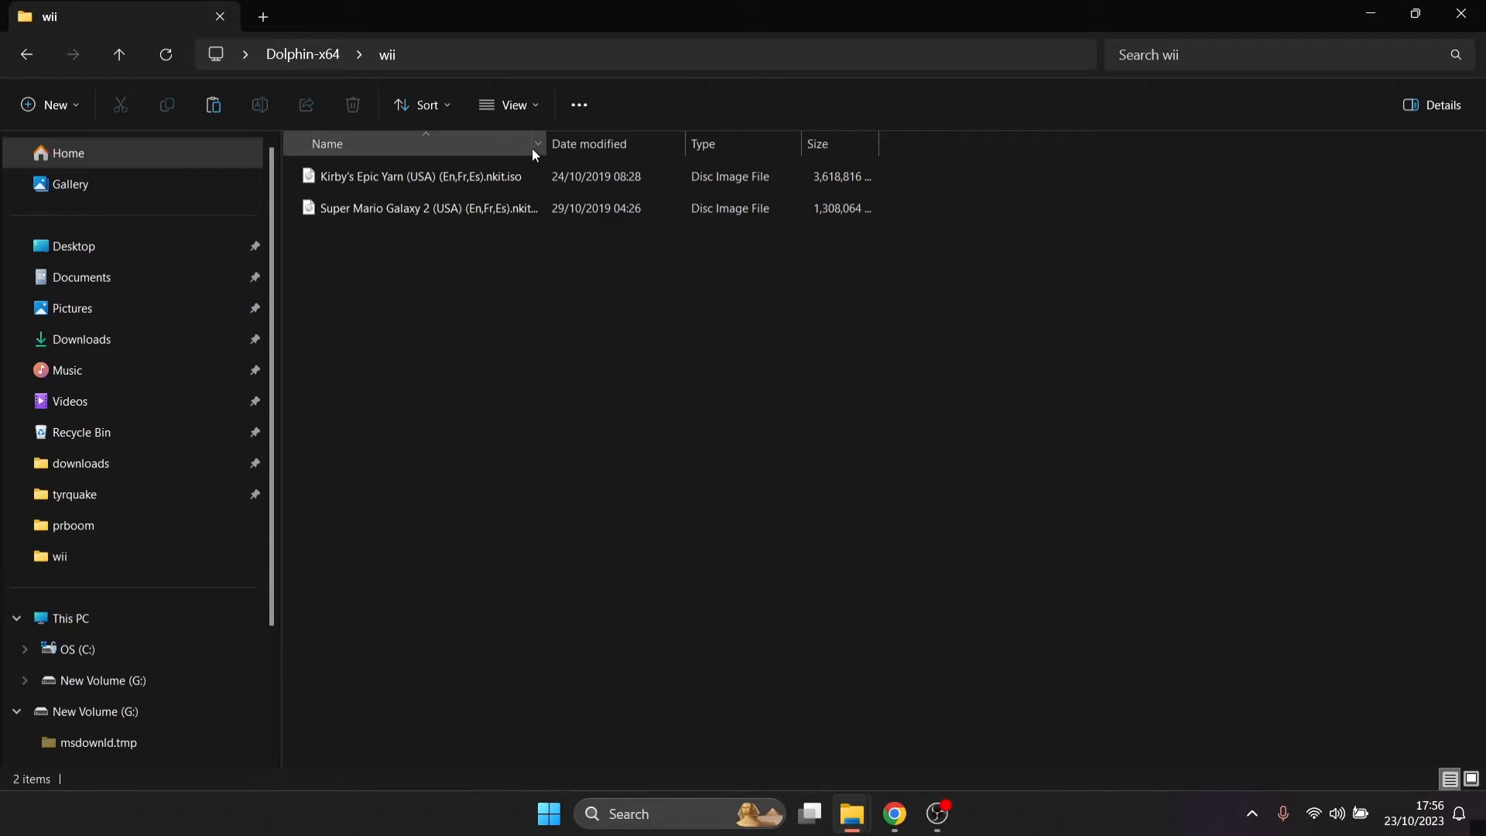
drag(546, 152, 653, 165)
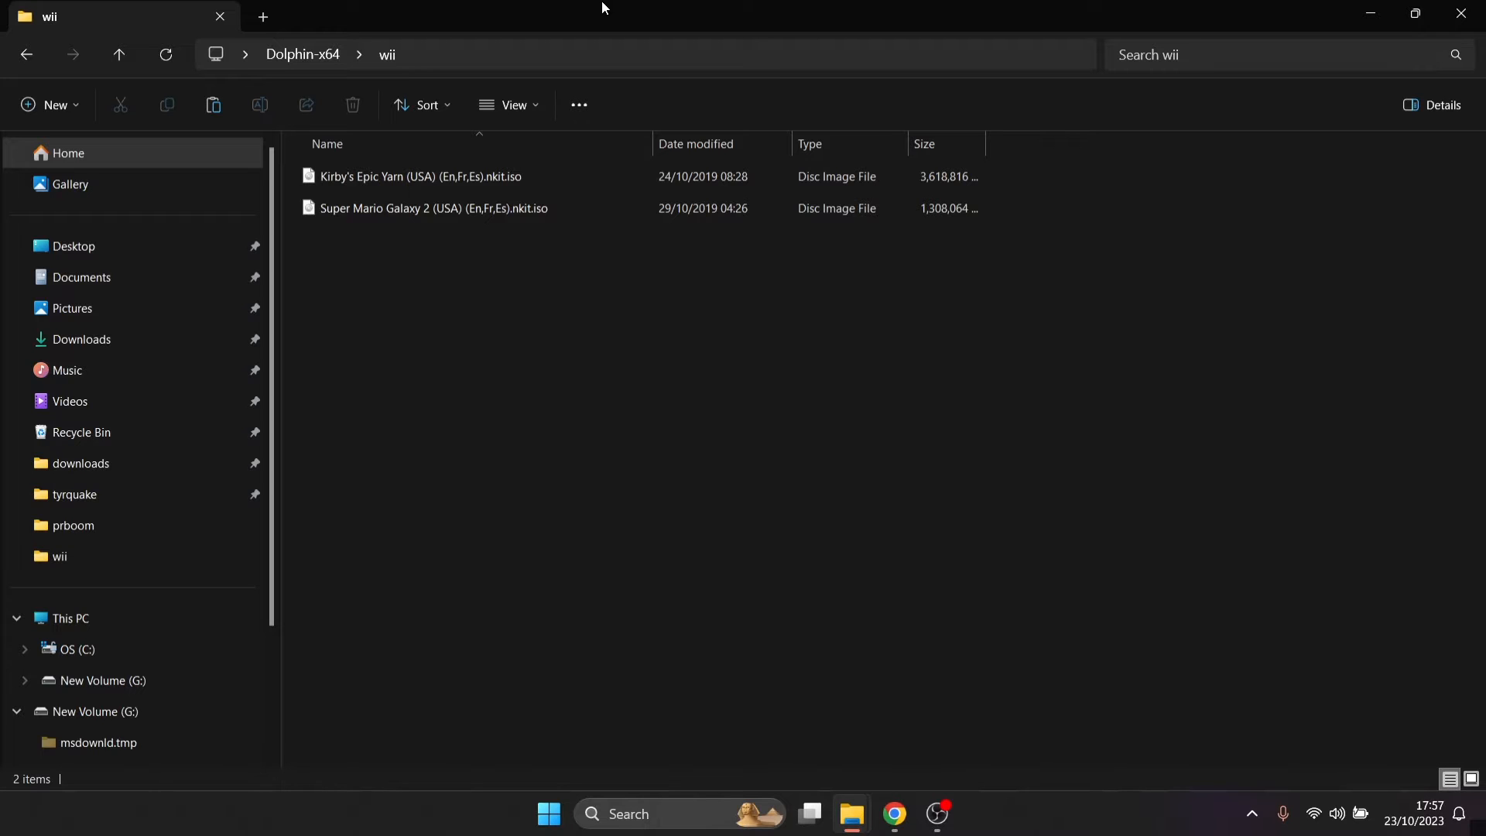
click(26, 54)
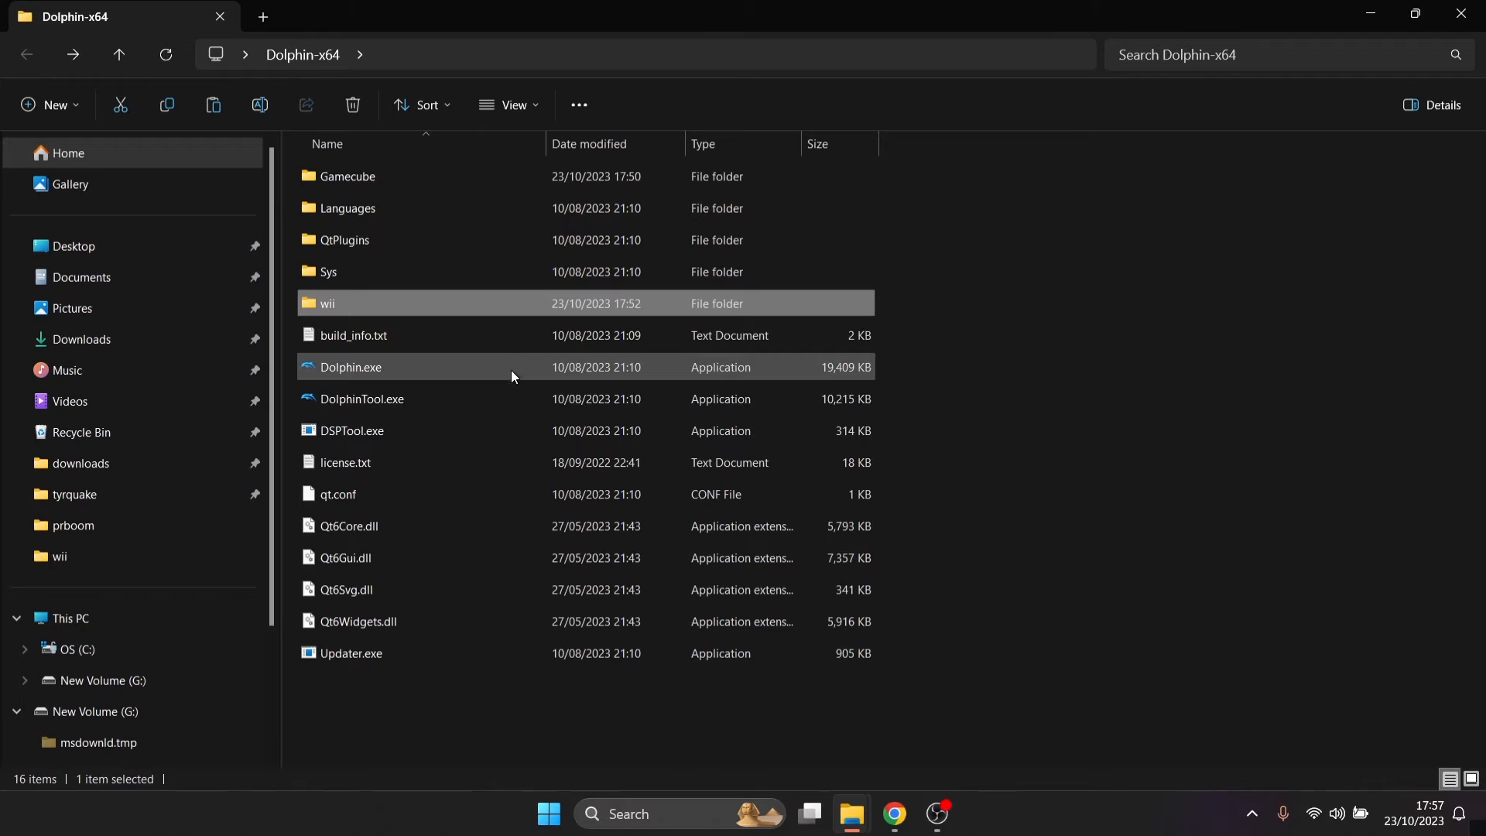
Step: Launch Dolphin.exe, maximize its window and set the wii folder inside Dolphin-x64 as the games directory
double_click(512, 372)
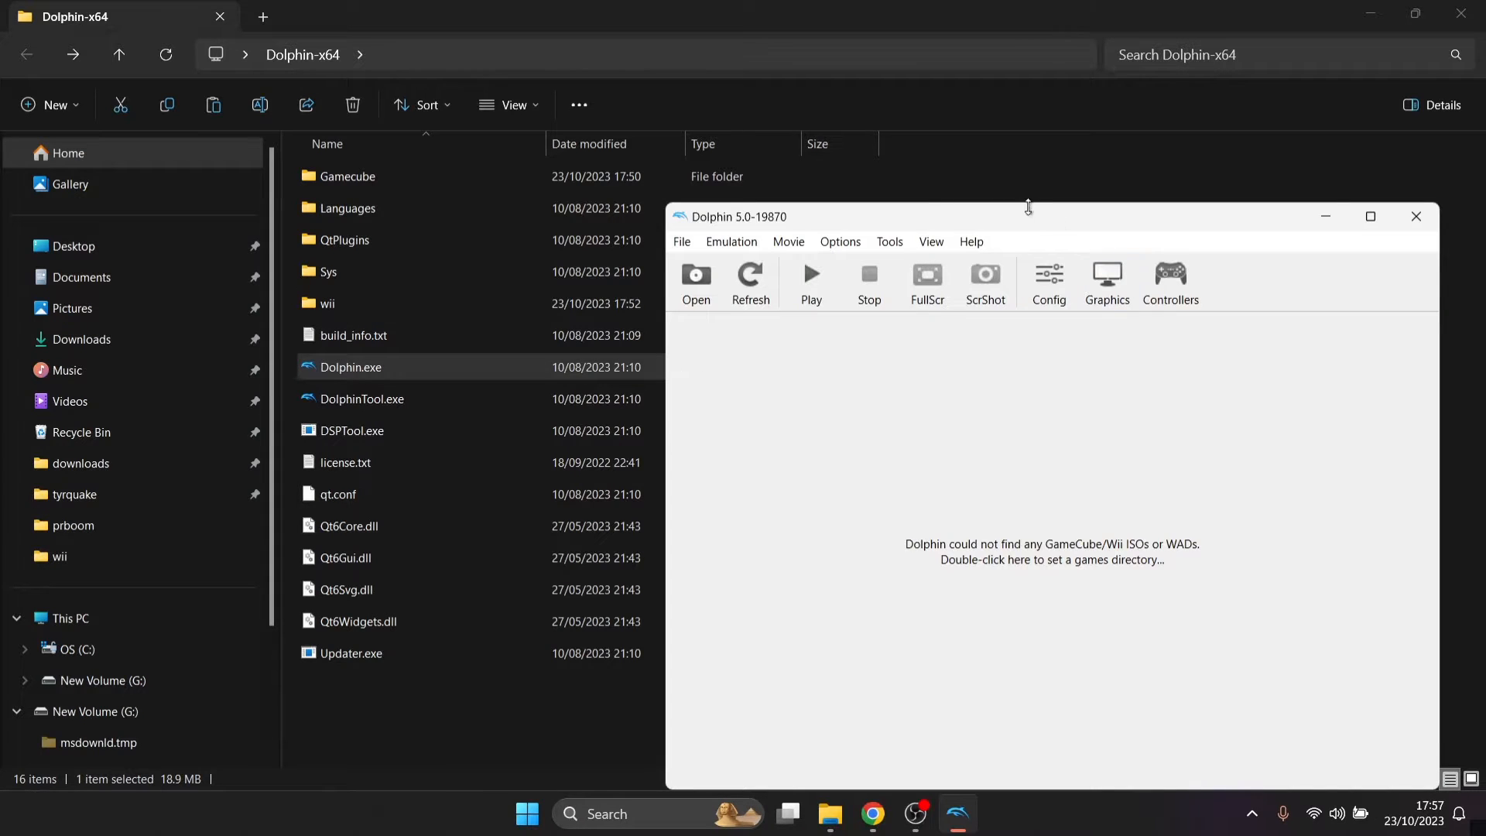
double_click(1034, 217)
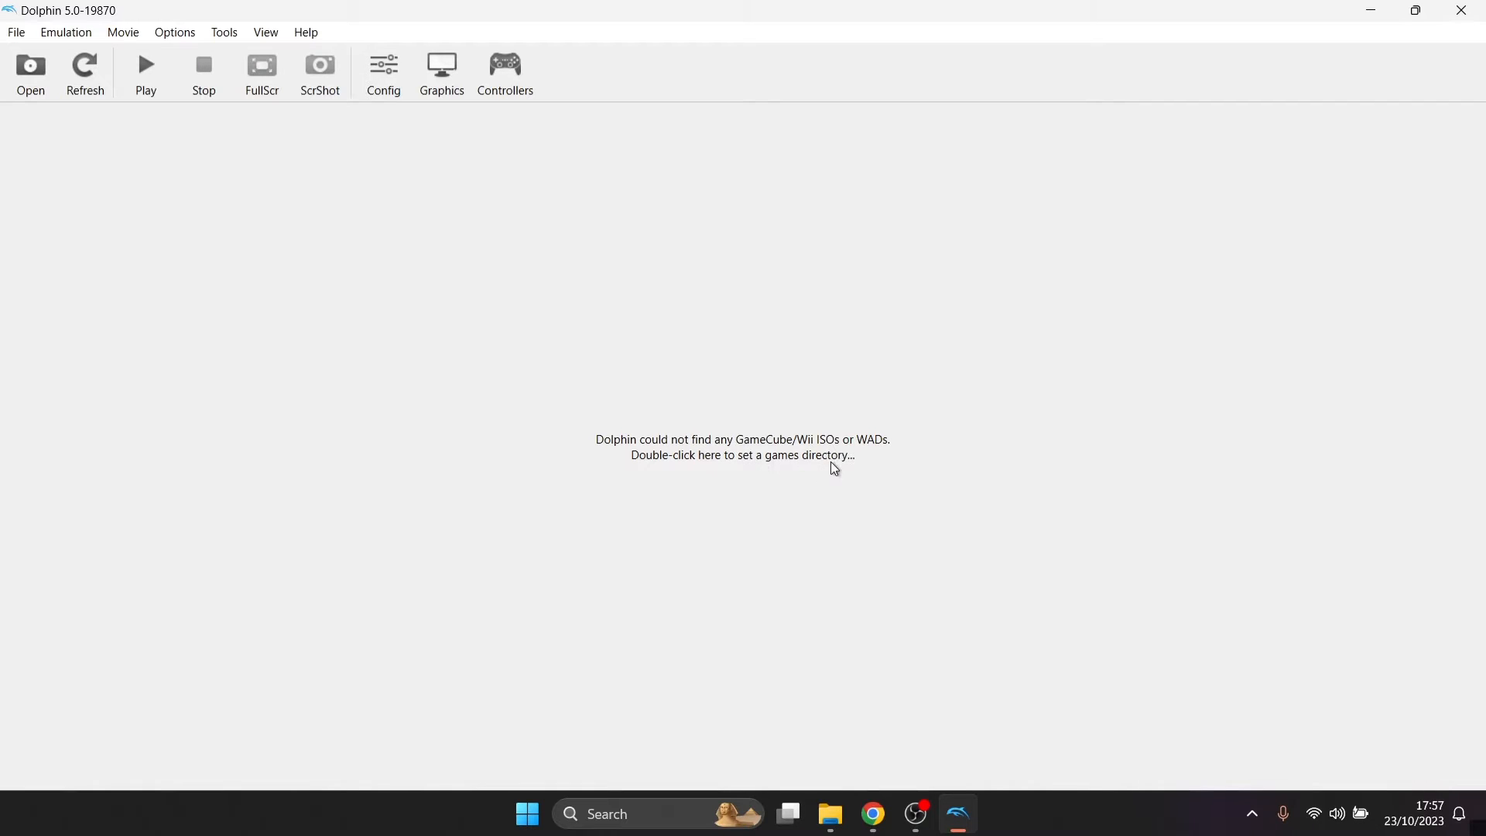
double_click(776, 453)
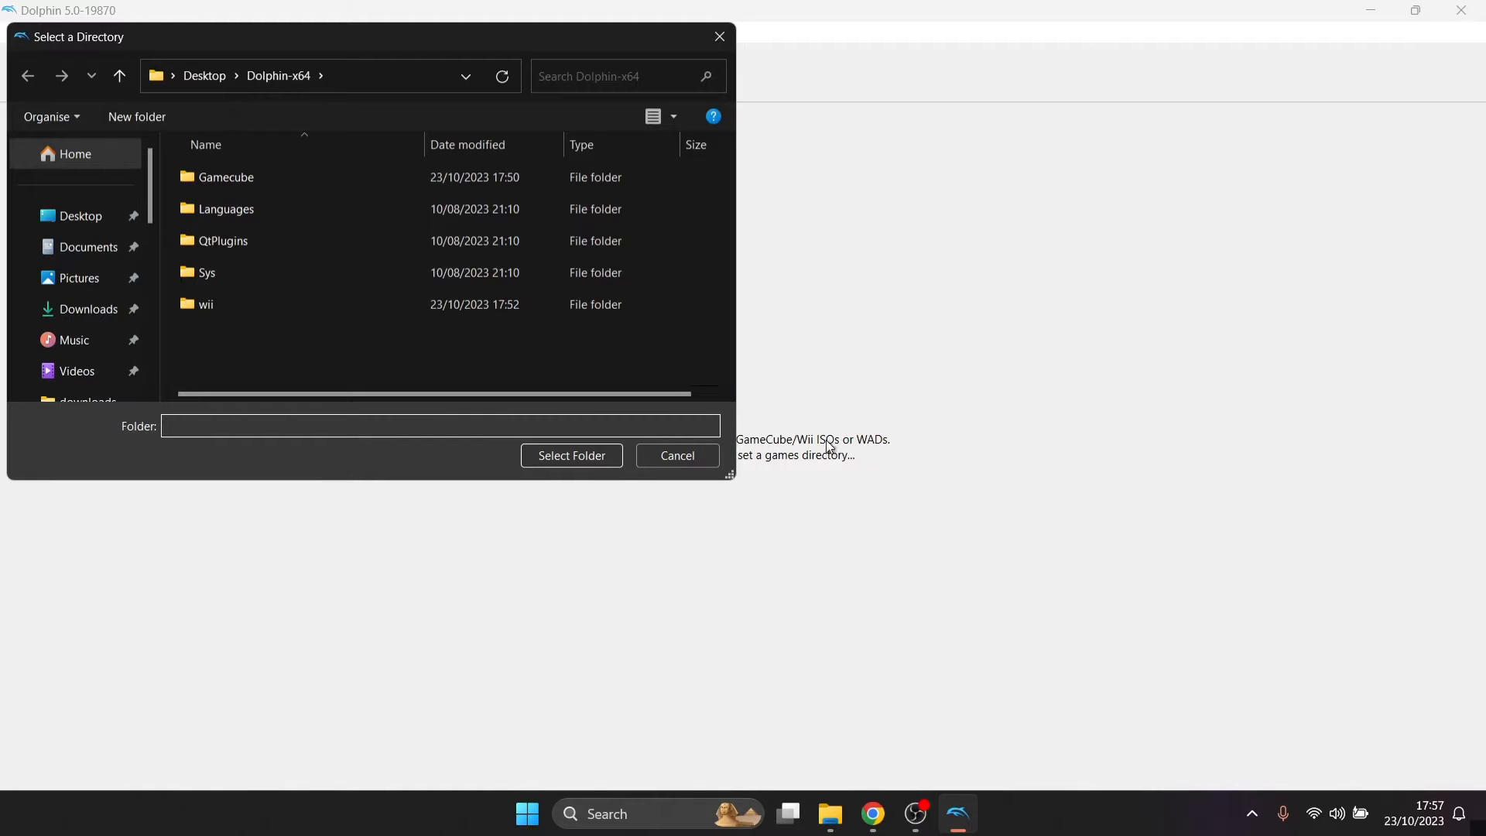
click(253, 307)
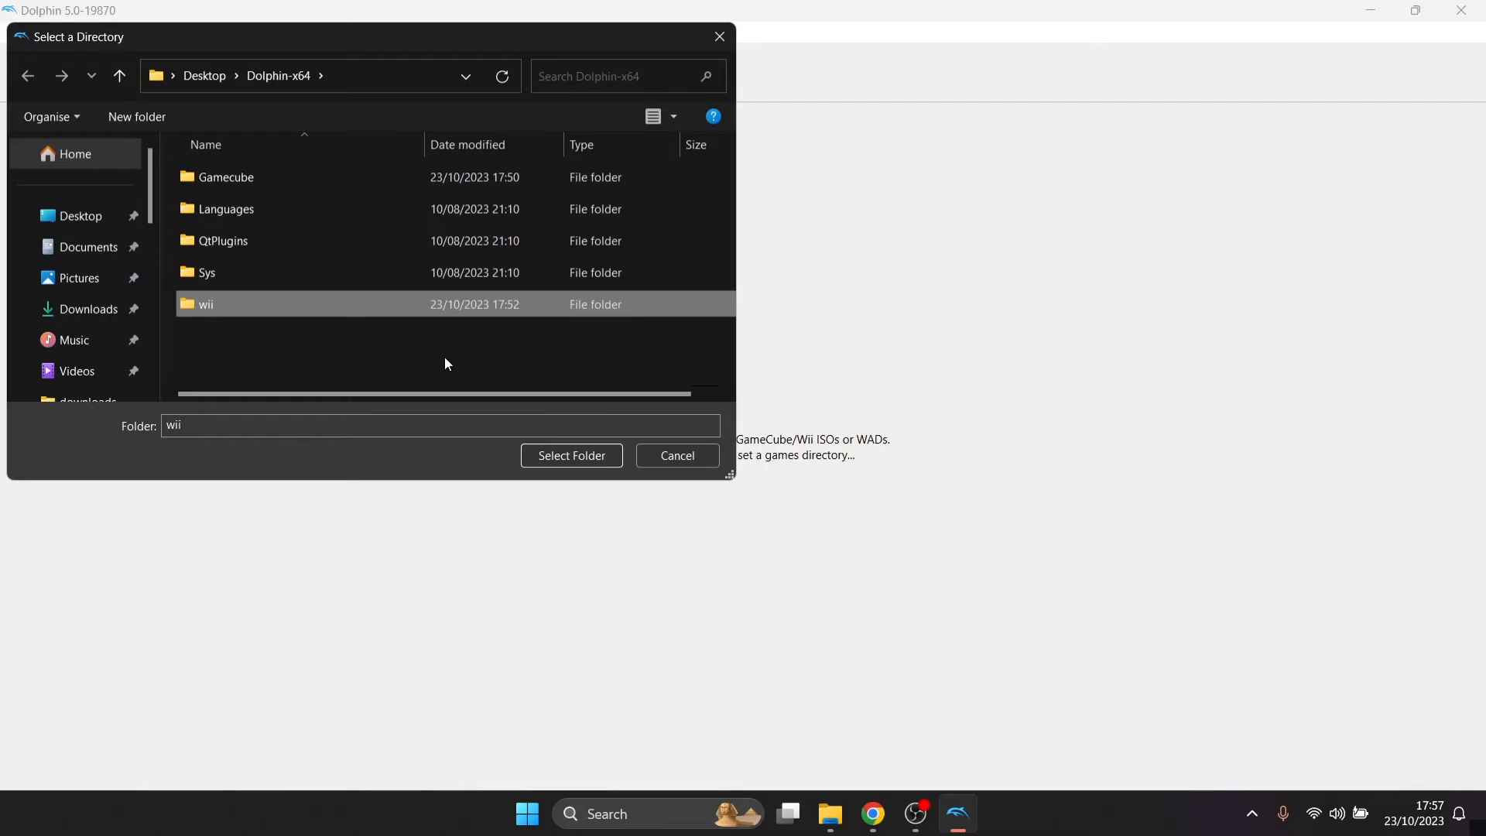
click(594, 456)
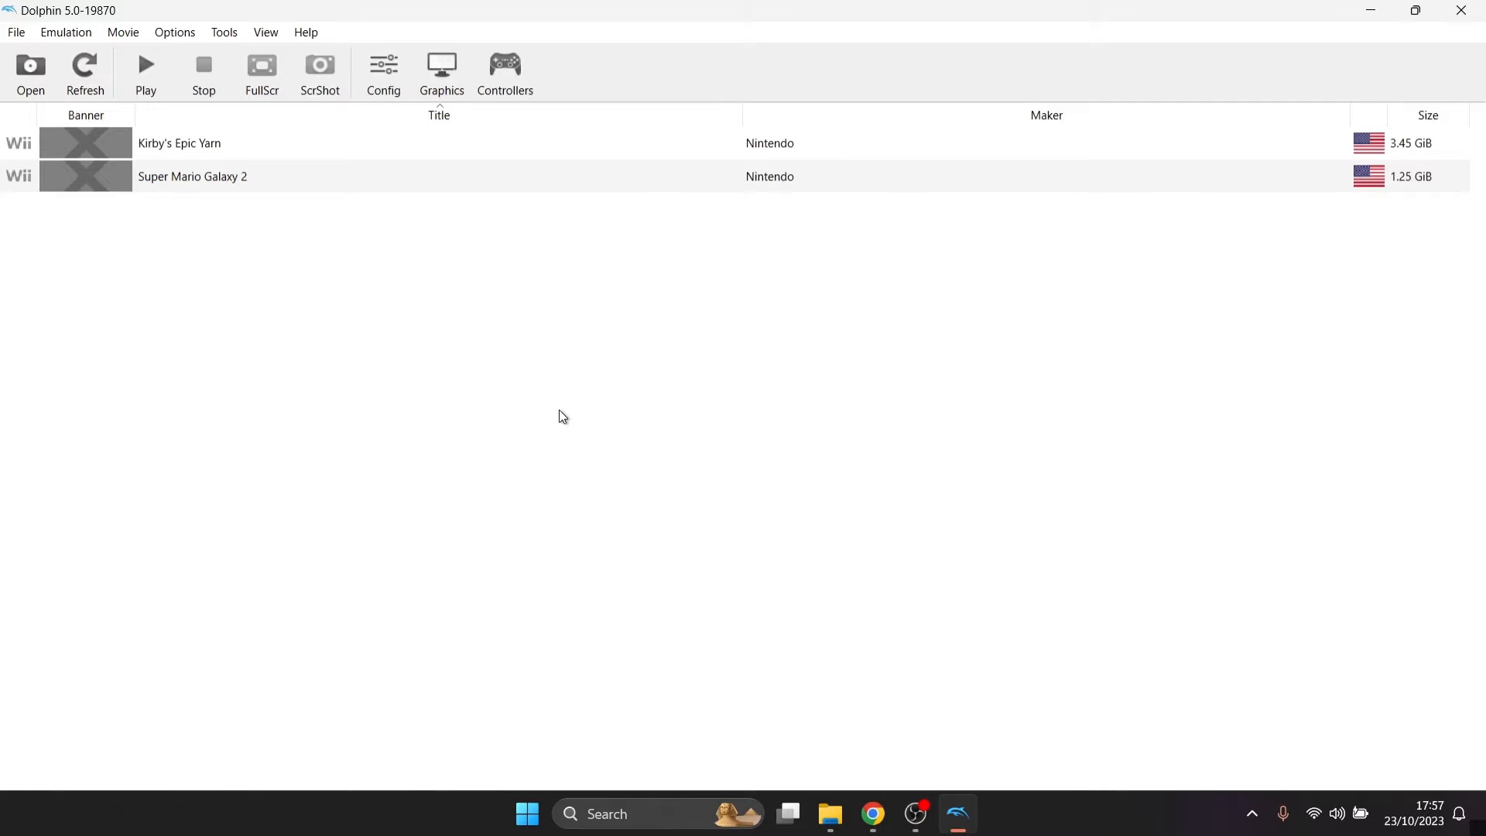
Step: Add the Gamecube folder inside Dolphin-x64 to the game folders in Dolphin's path settings
click(389, 78)
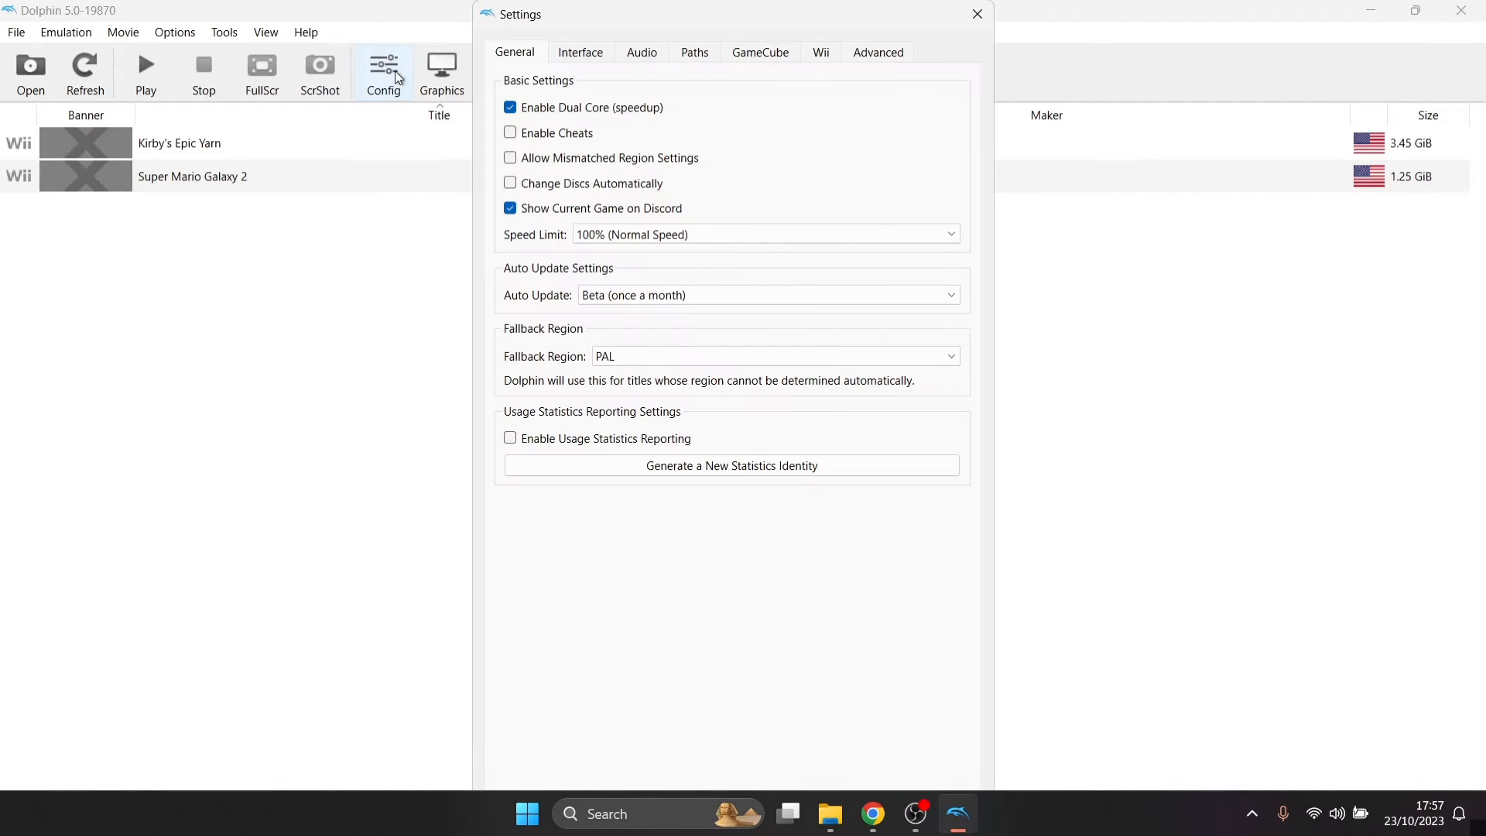
click(700, 56)
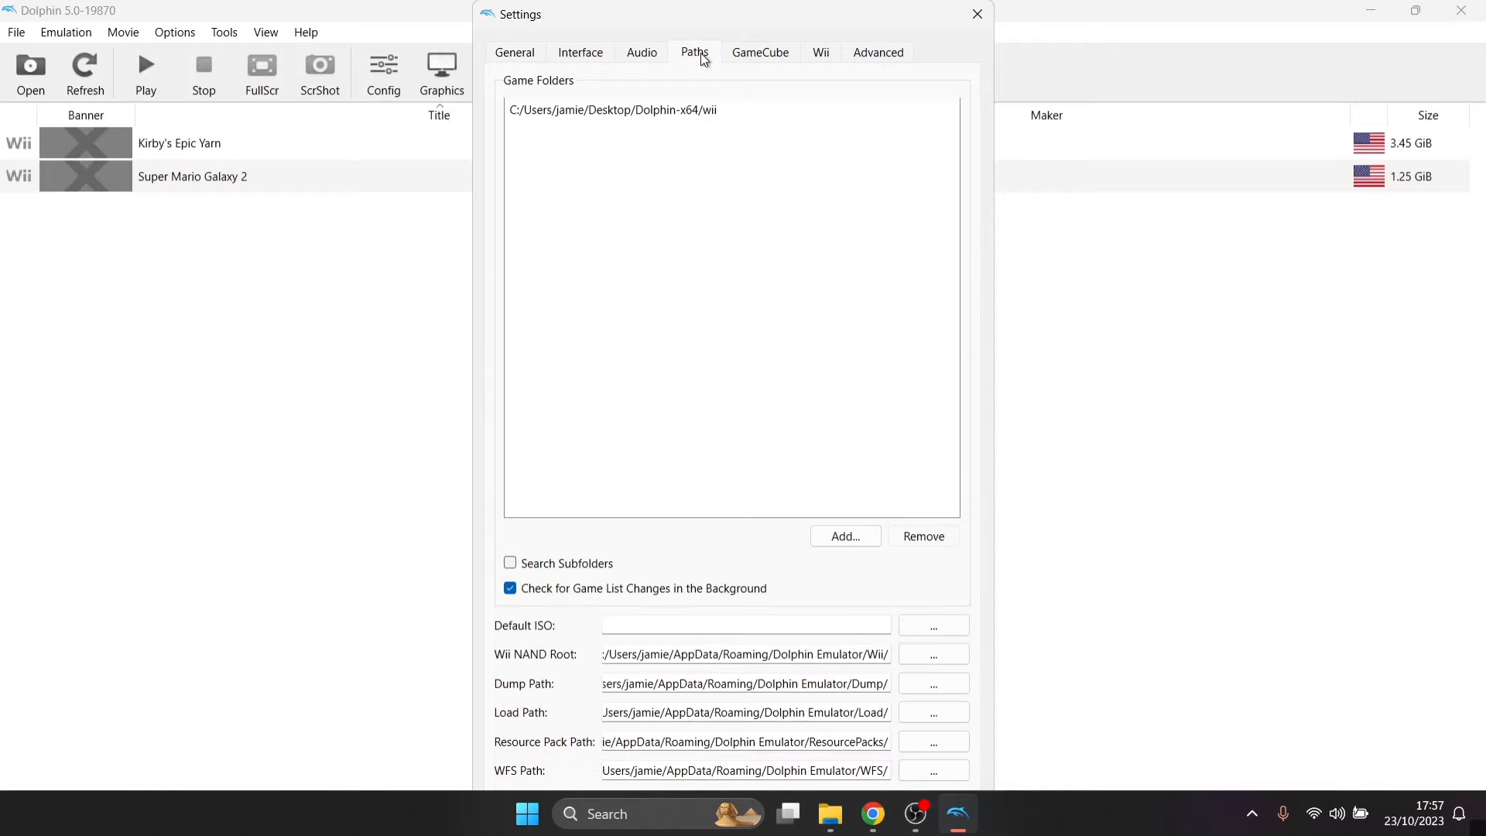
click(830, 537)
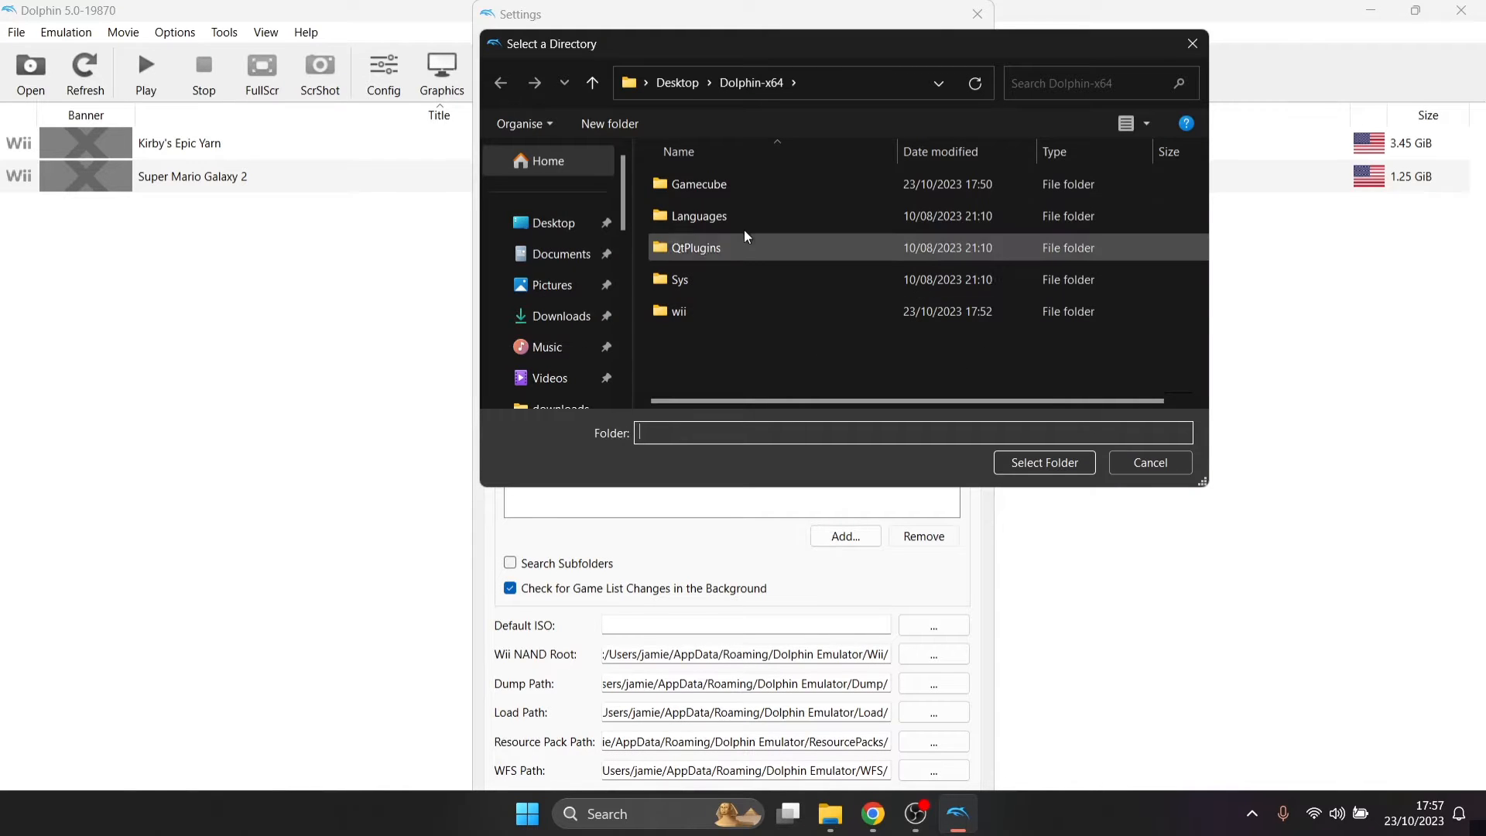
click(732, 184)
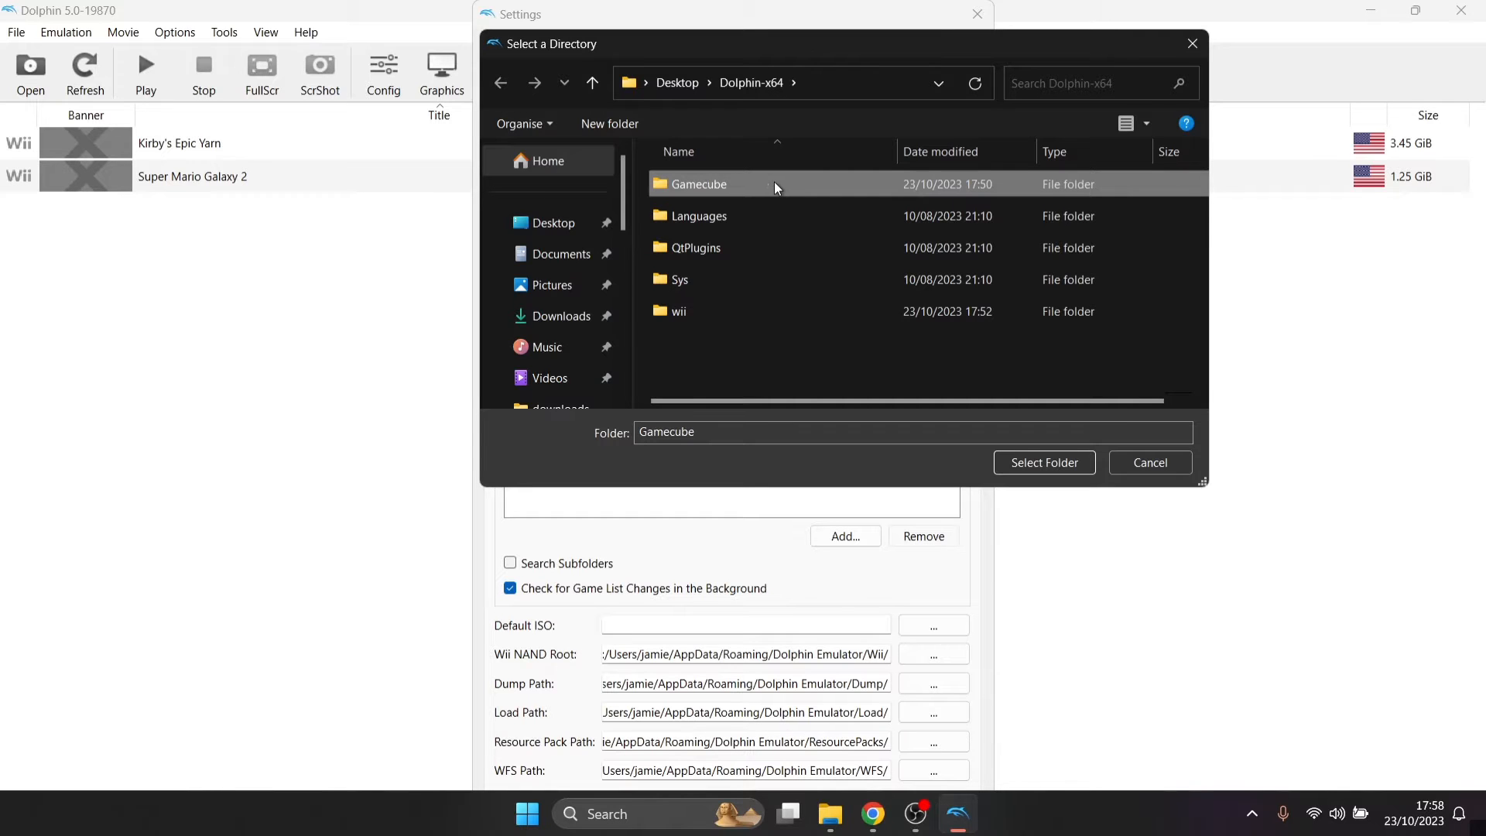
click(1018, 465)
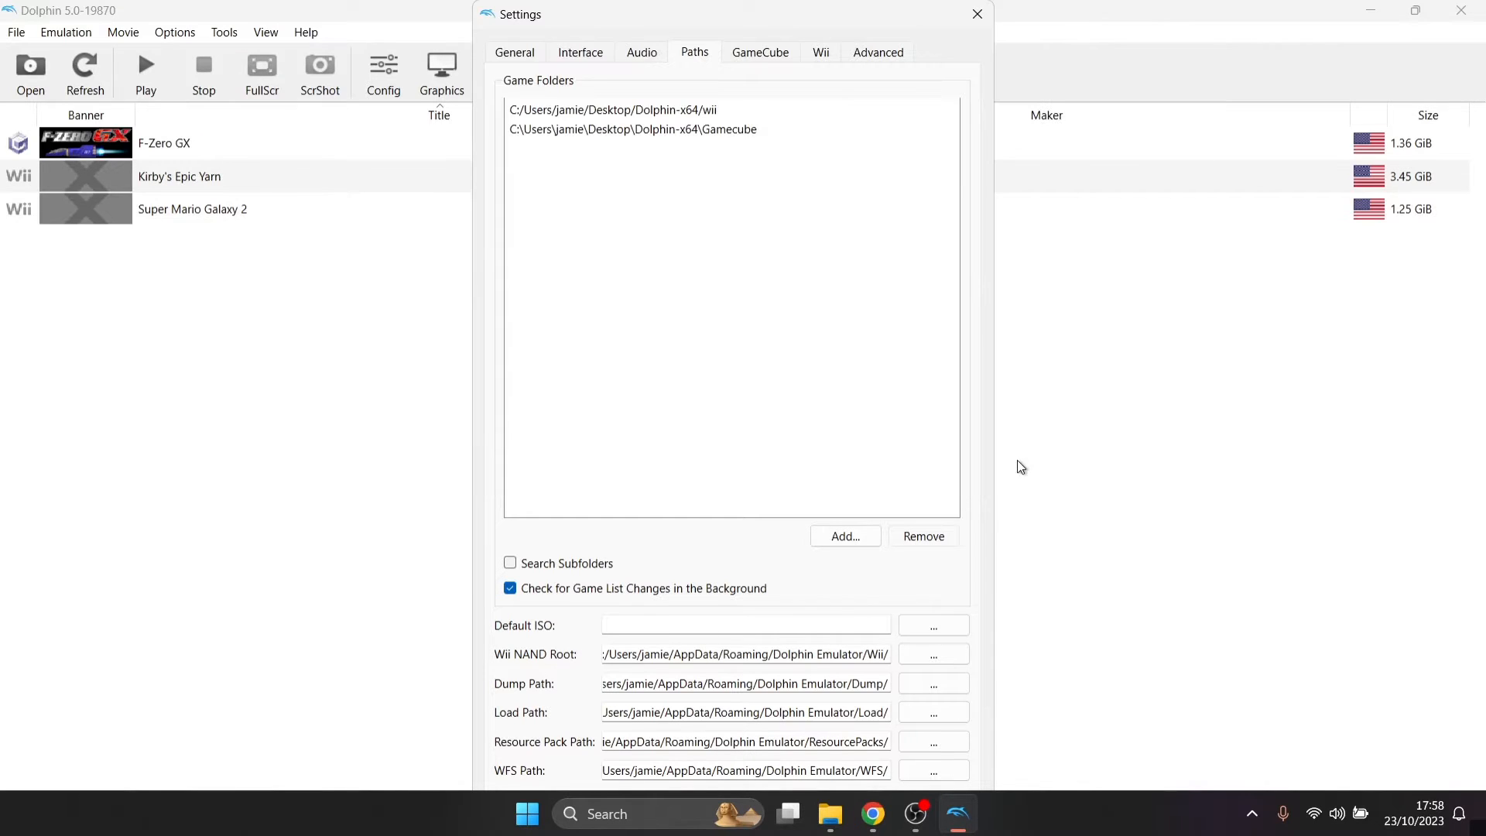
drag(705, 20, 728, 5)
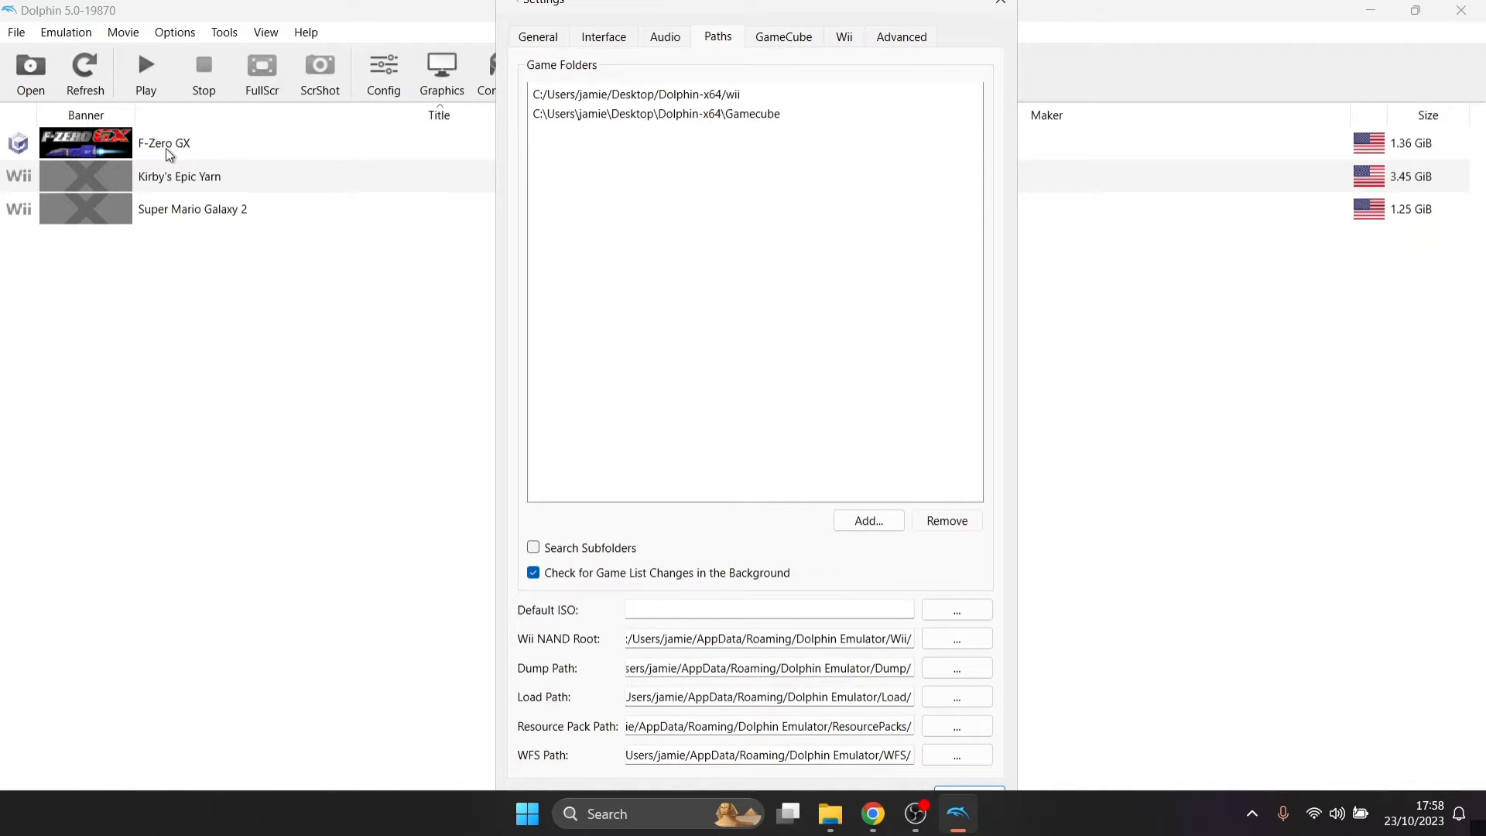
Step: Close the path settings and select F-Zero GX in the game list
key(Escape)
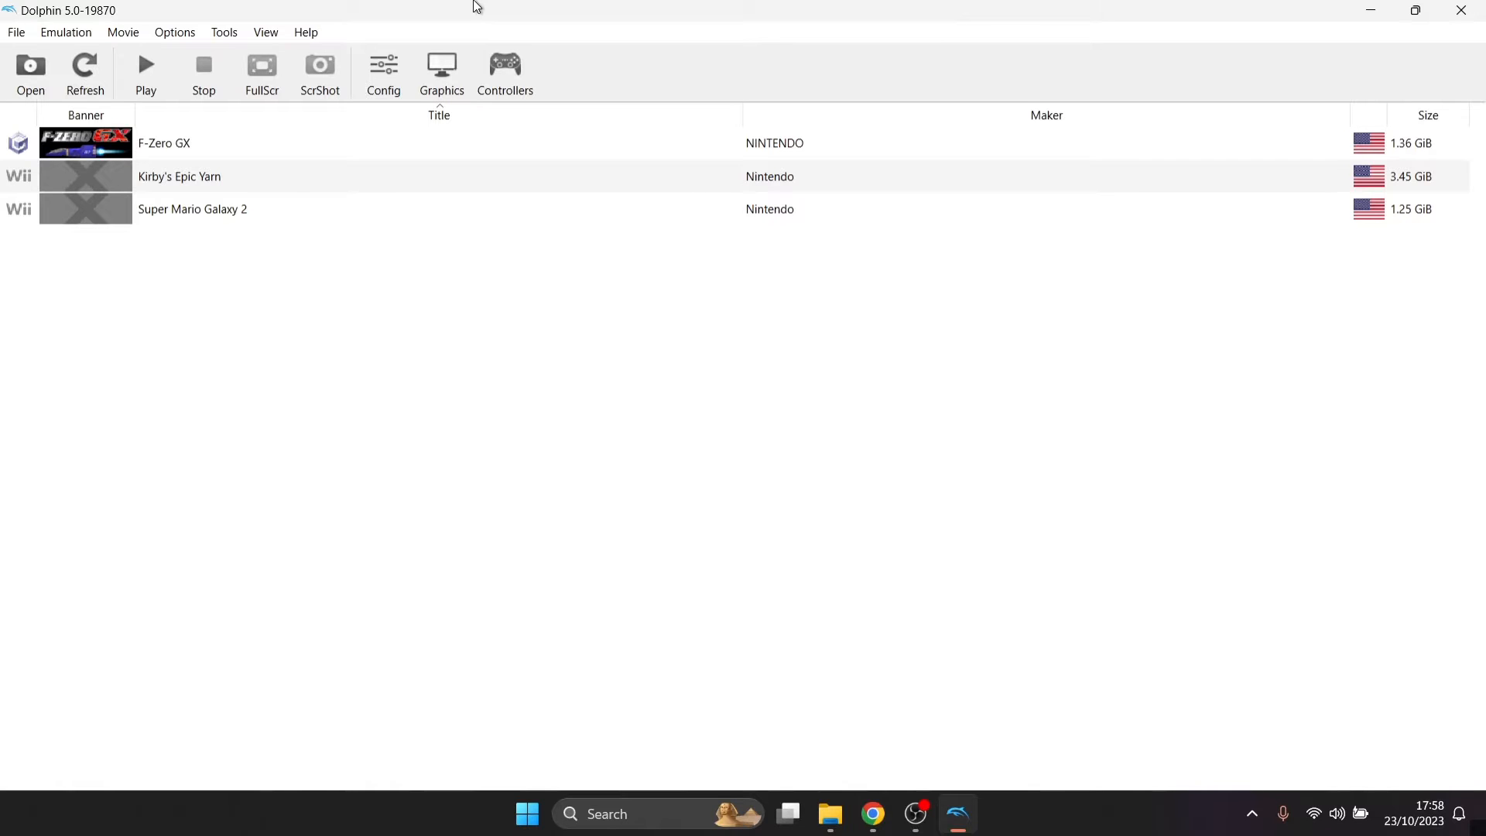
click(156, 147)
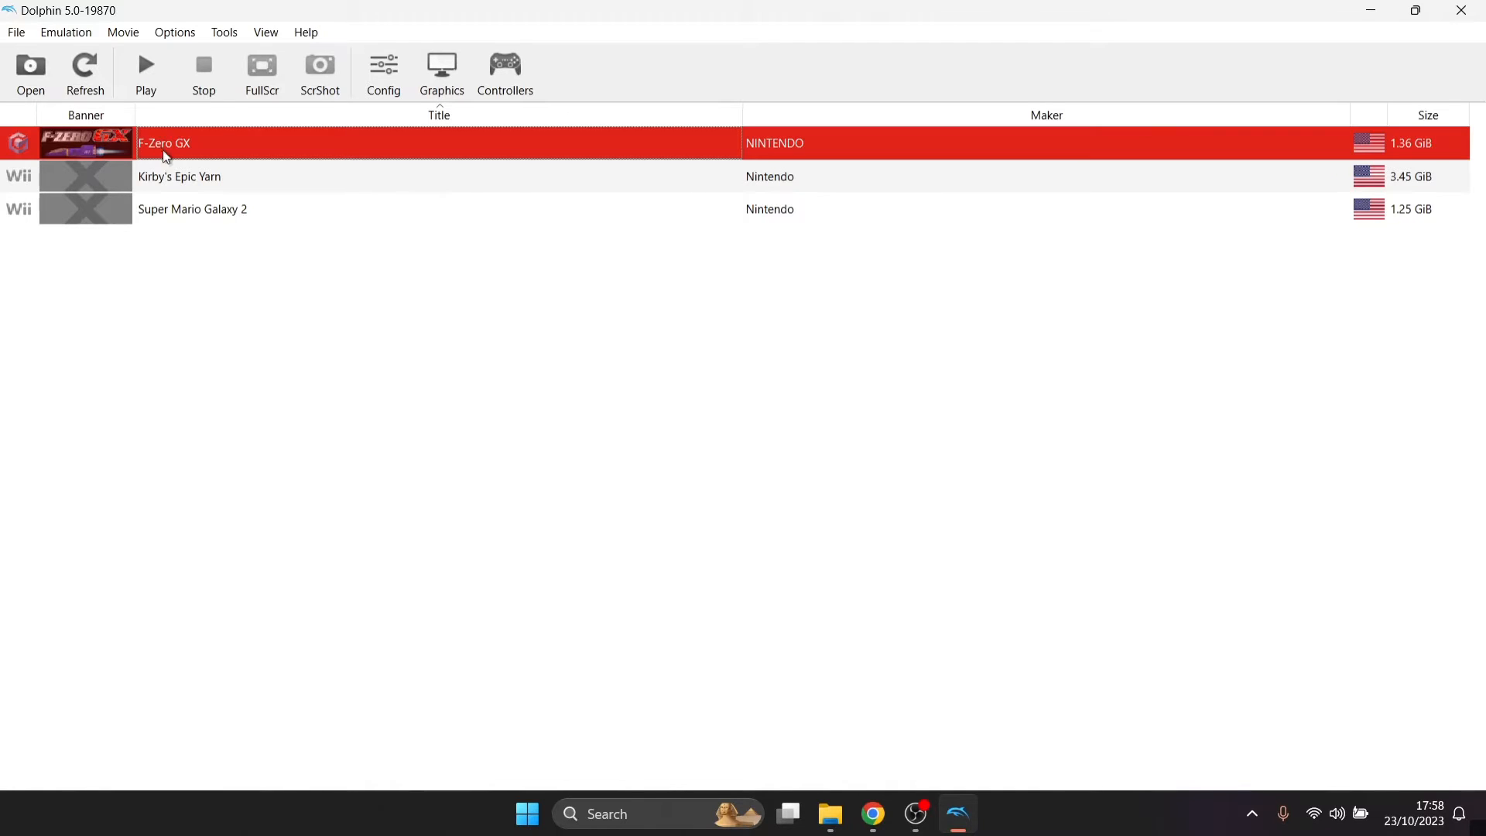
click(233, 282)
click(183, 145)
Step: Open the configuration of the Standard Controller at GameCube Port 1 and choose SDL/0/Google Stadia Controller as its device
click(521, 92)
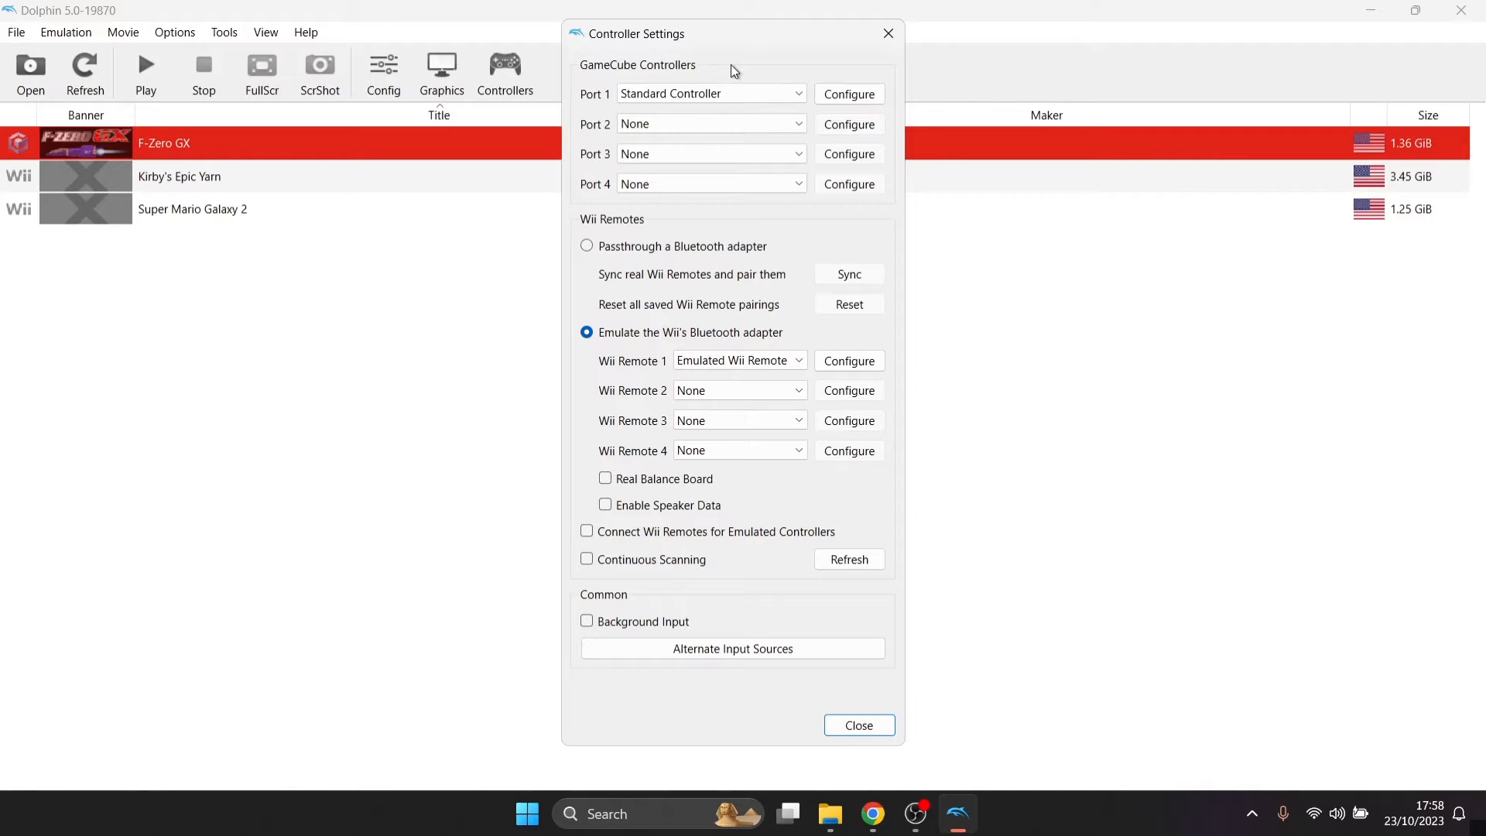
click(731, 95)
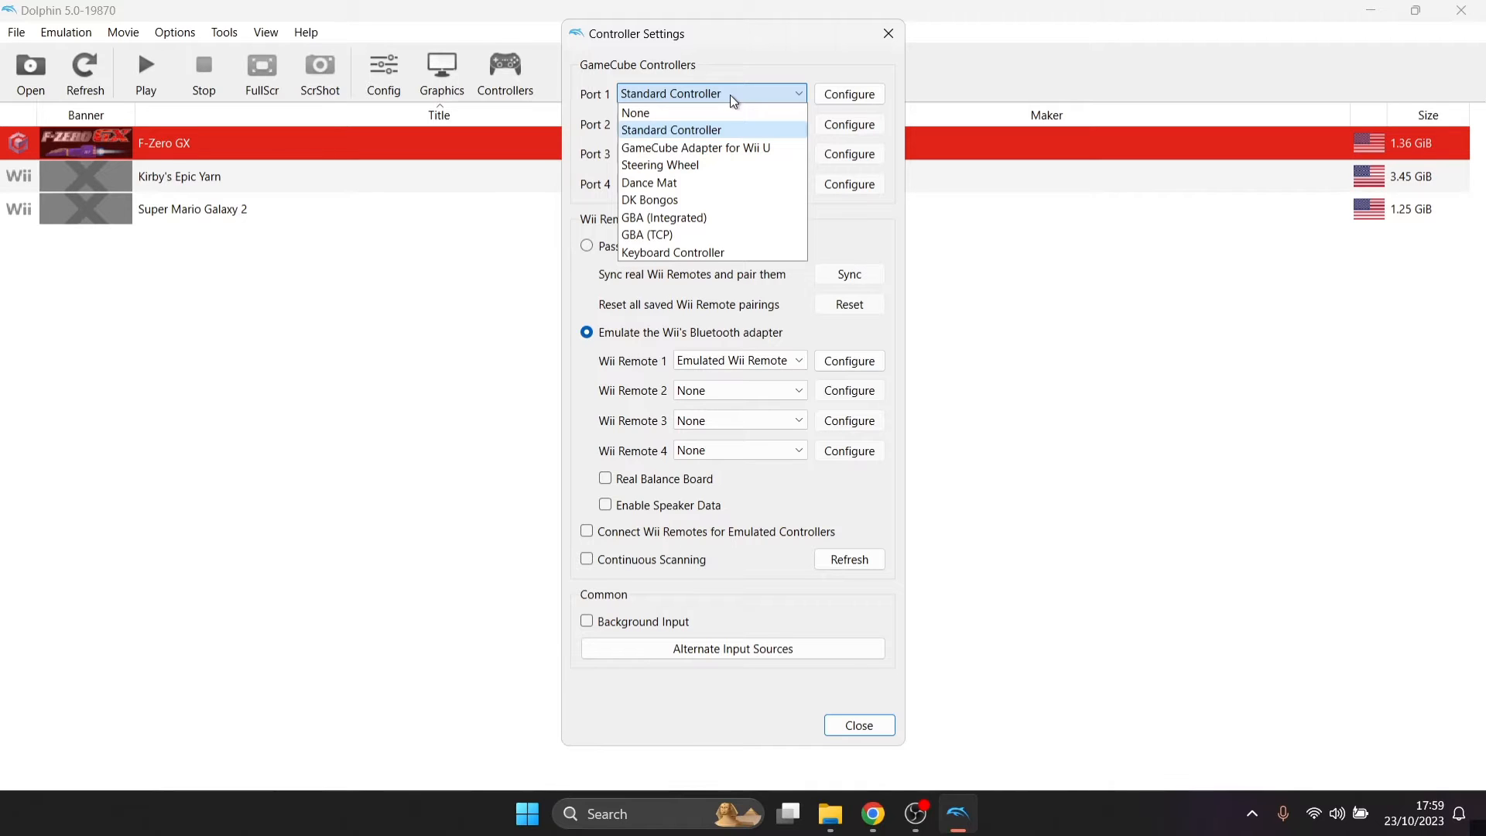
click(731, 94)
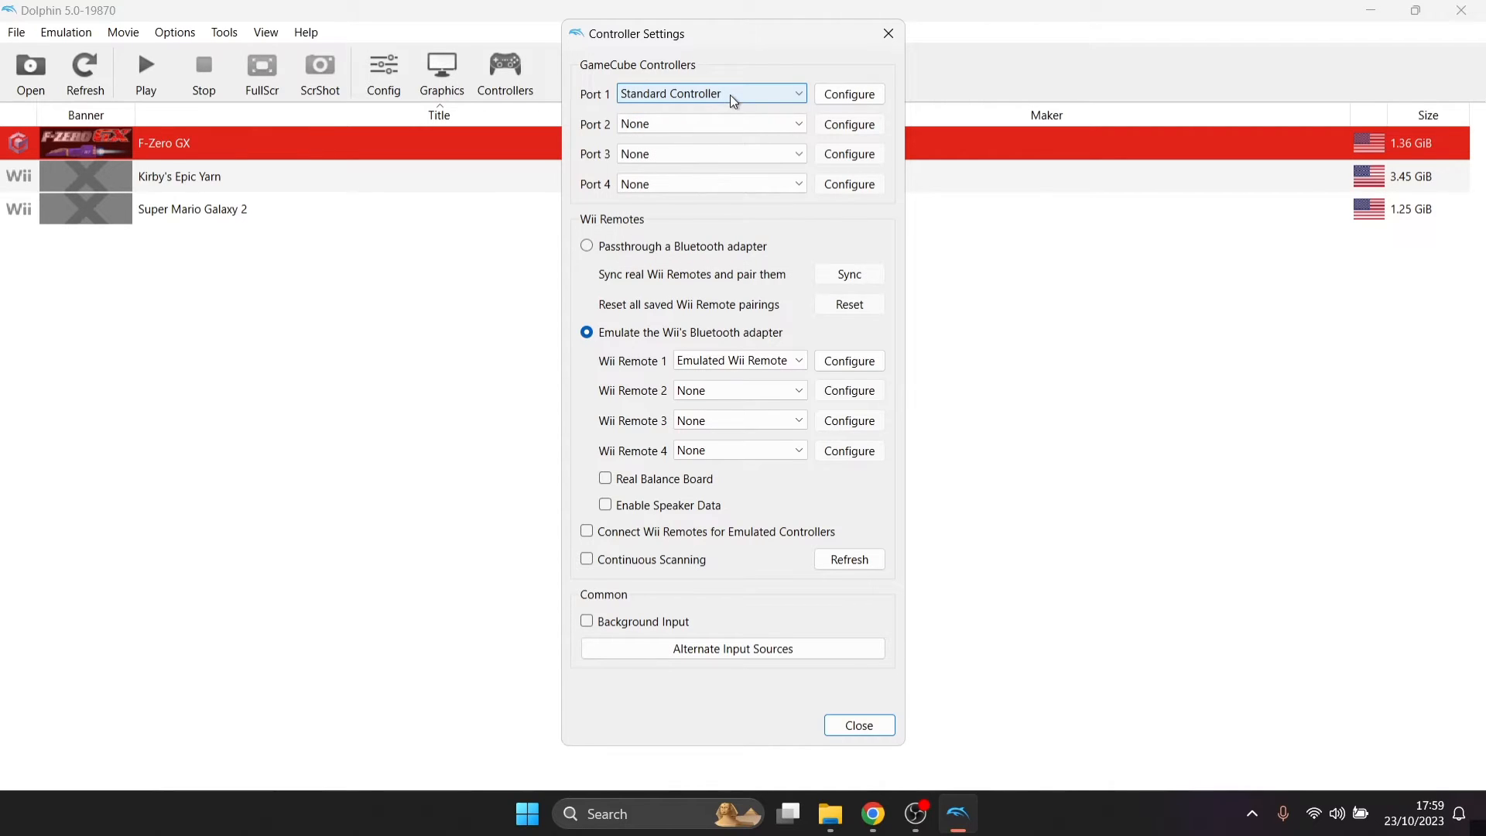
click(848, 94)
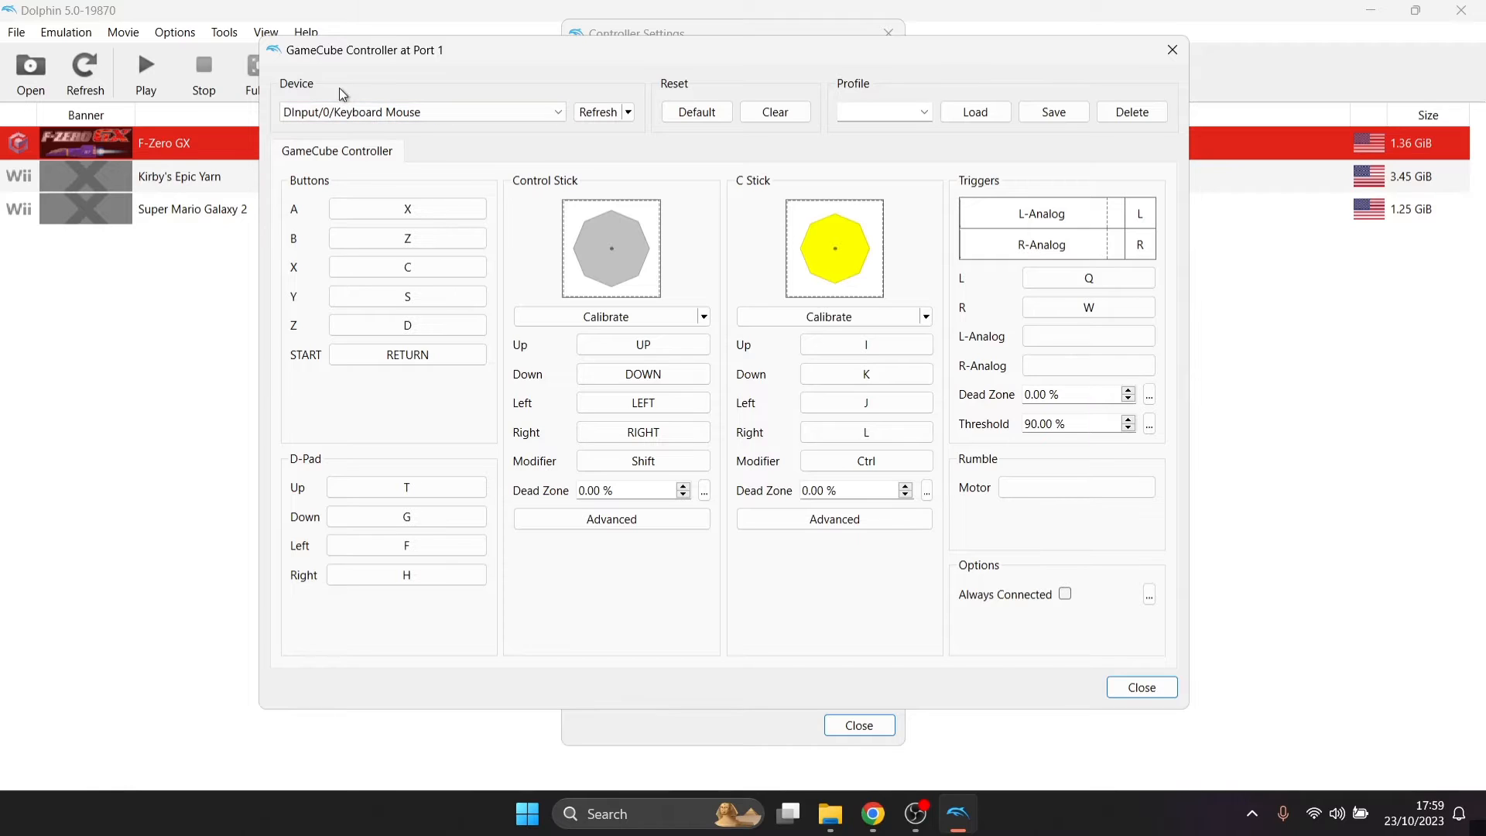
click(424, 113)
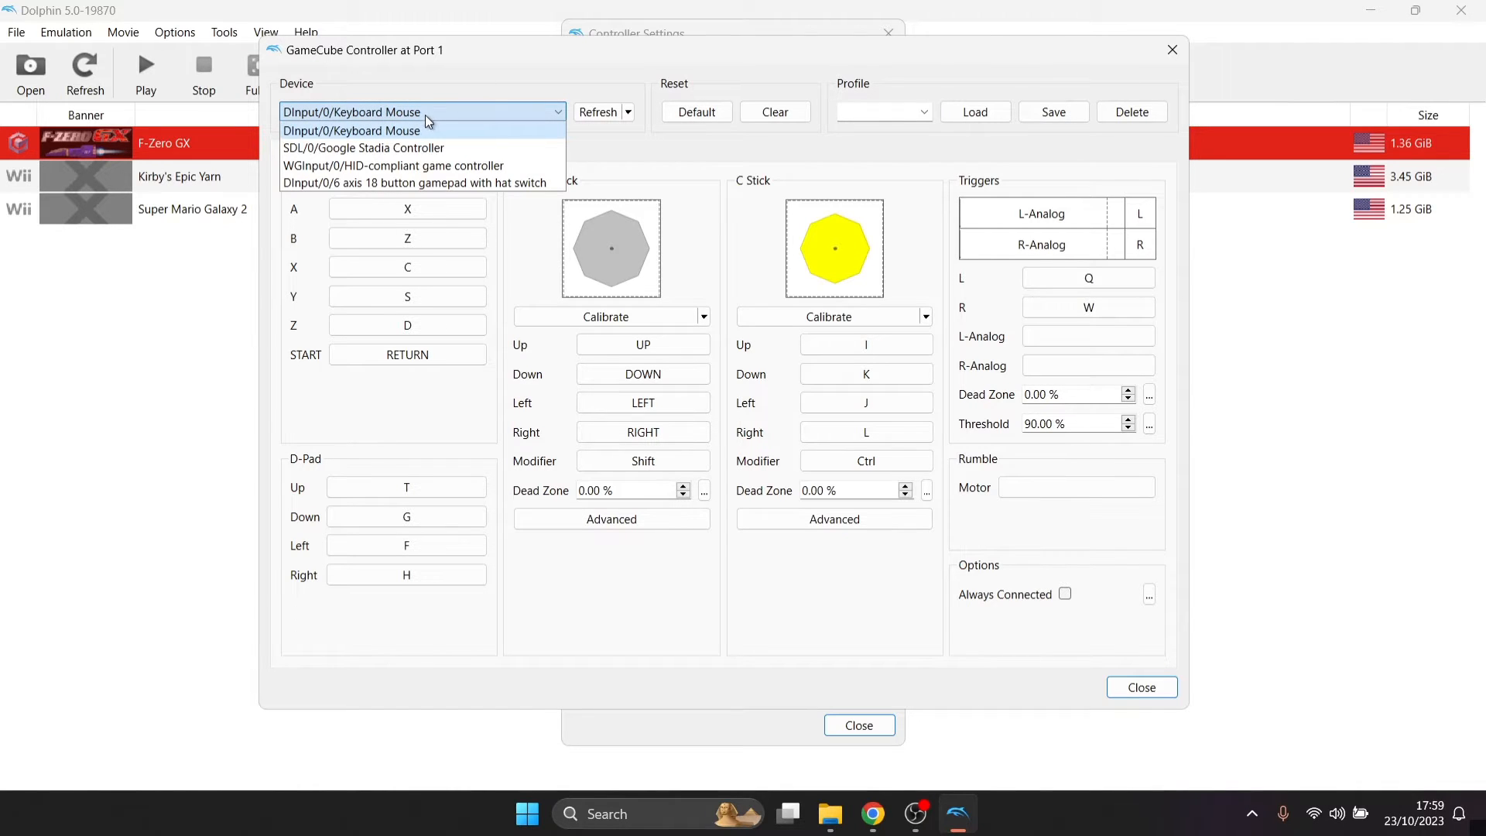
click(458, 149)
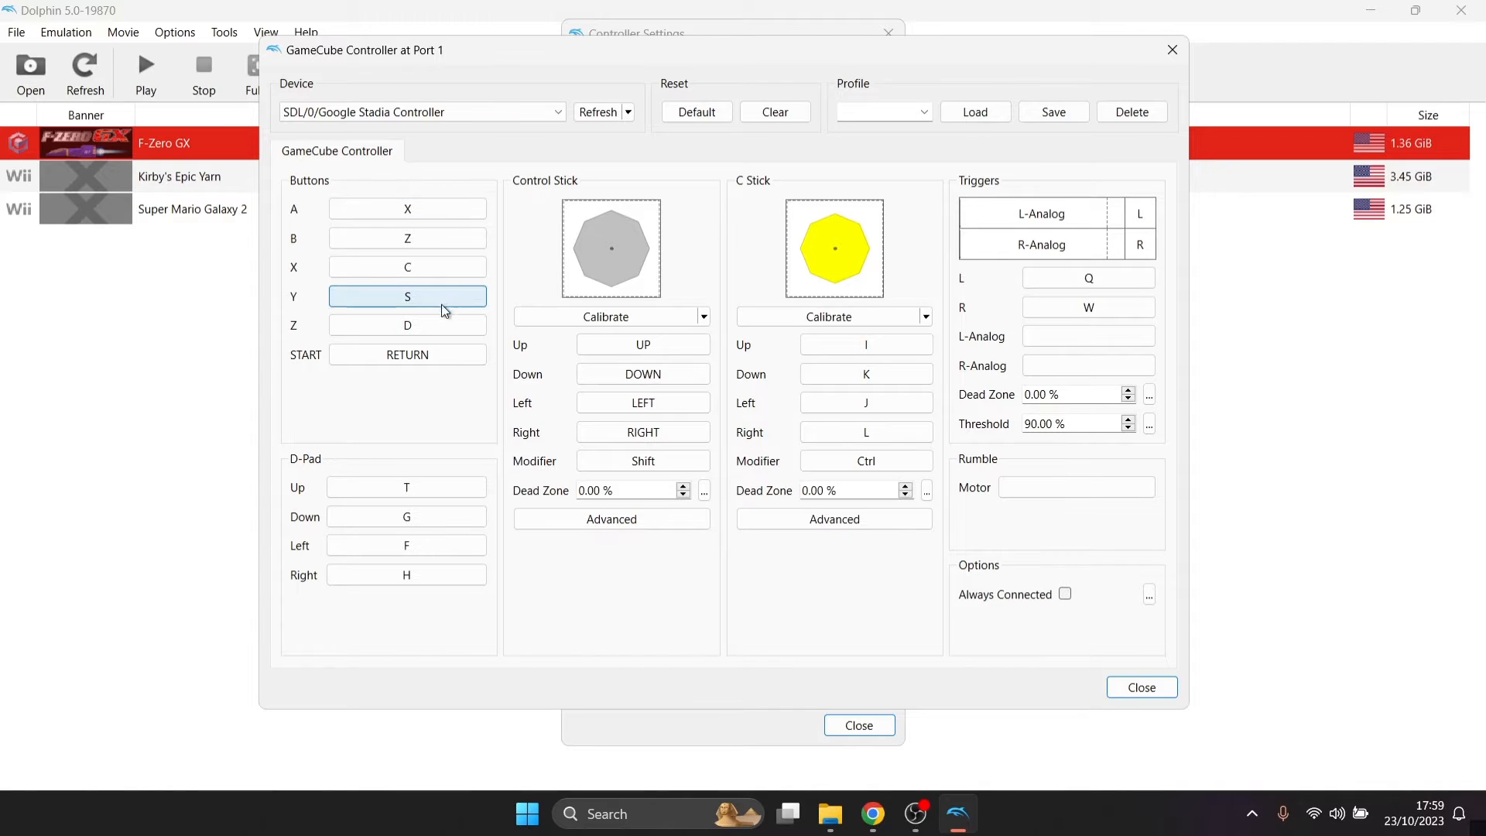
Step: Map the GameCube buttons A, B, X and Y to Buttons 0, 1, 2 and 3, Z to Full Axis 5+ and START to Button 6
click(428, 212)
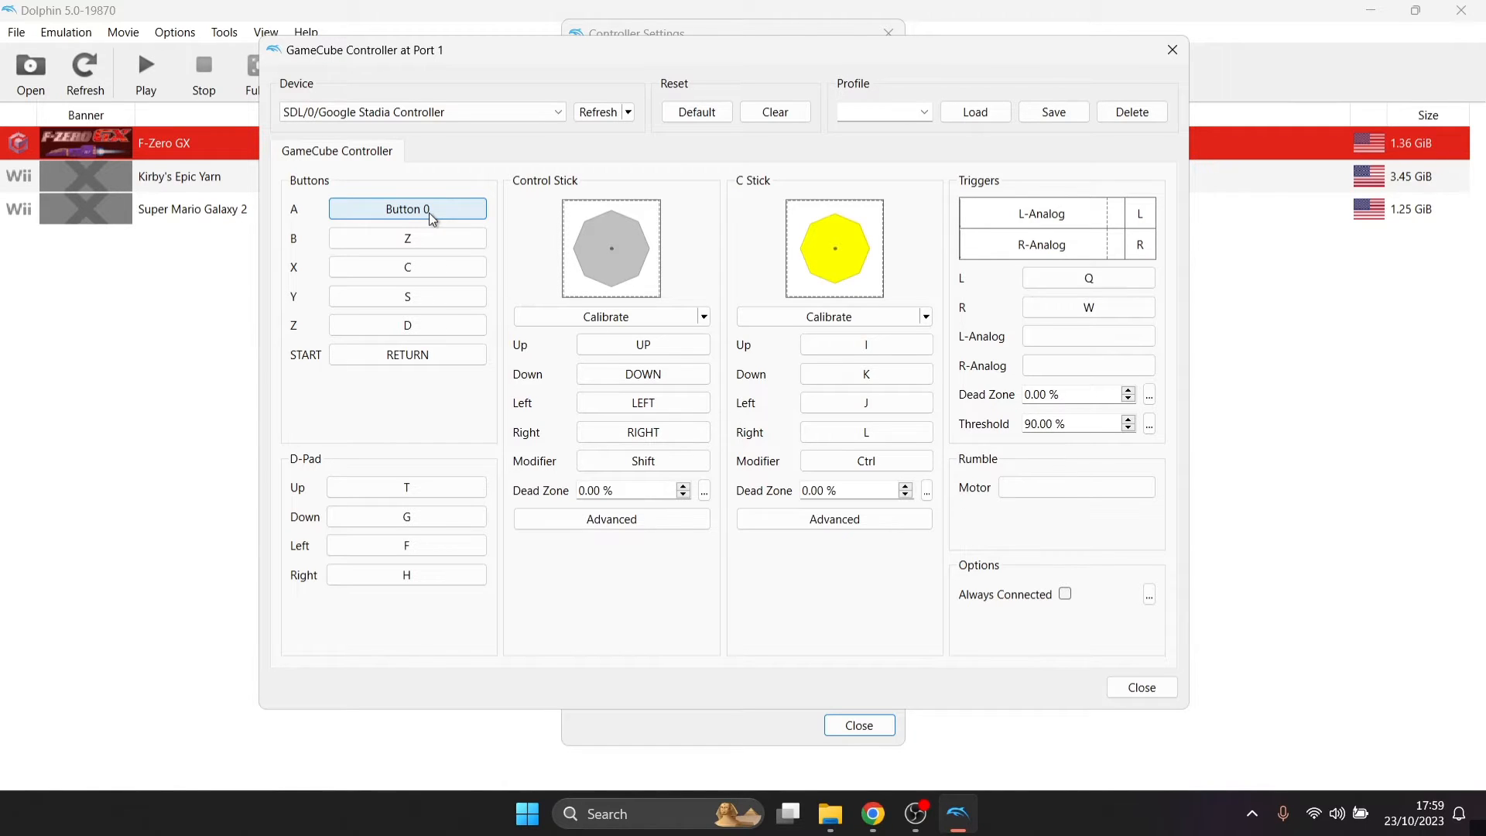
click(431, 238)
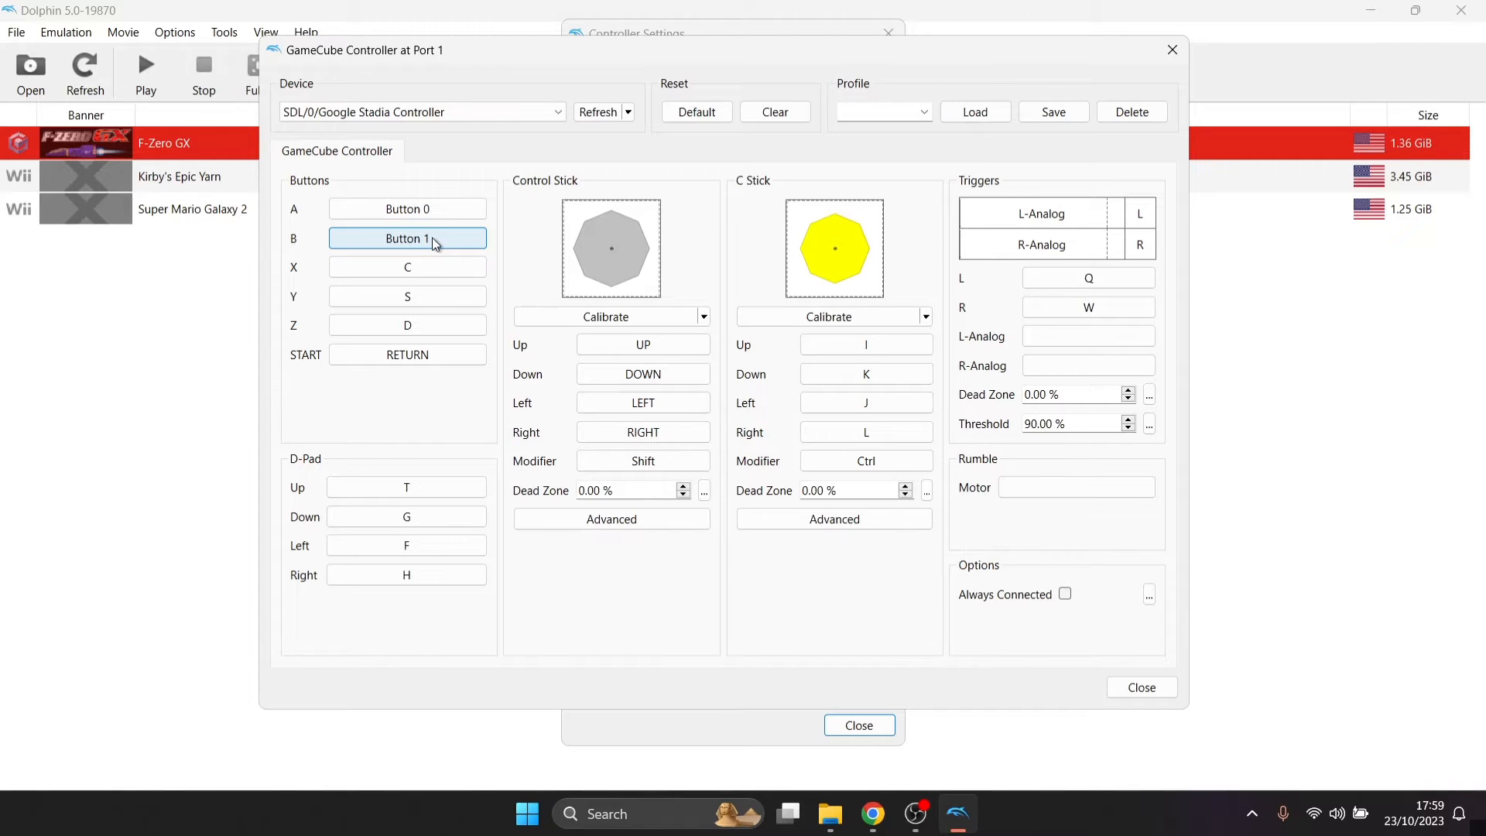
click(431, 267)
click(438, 305)
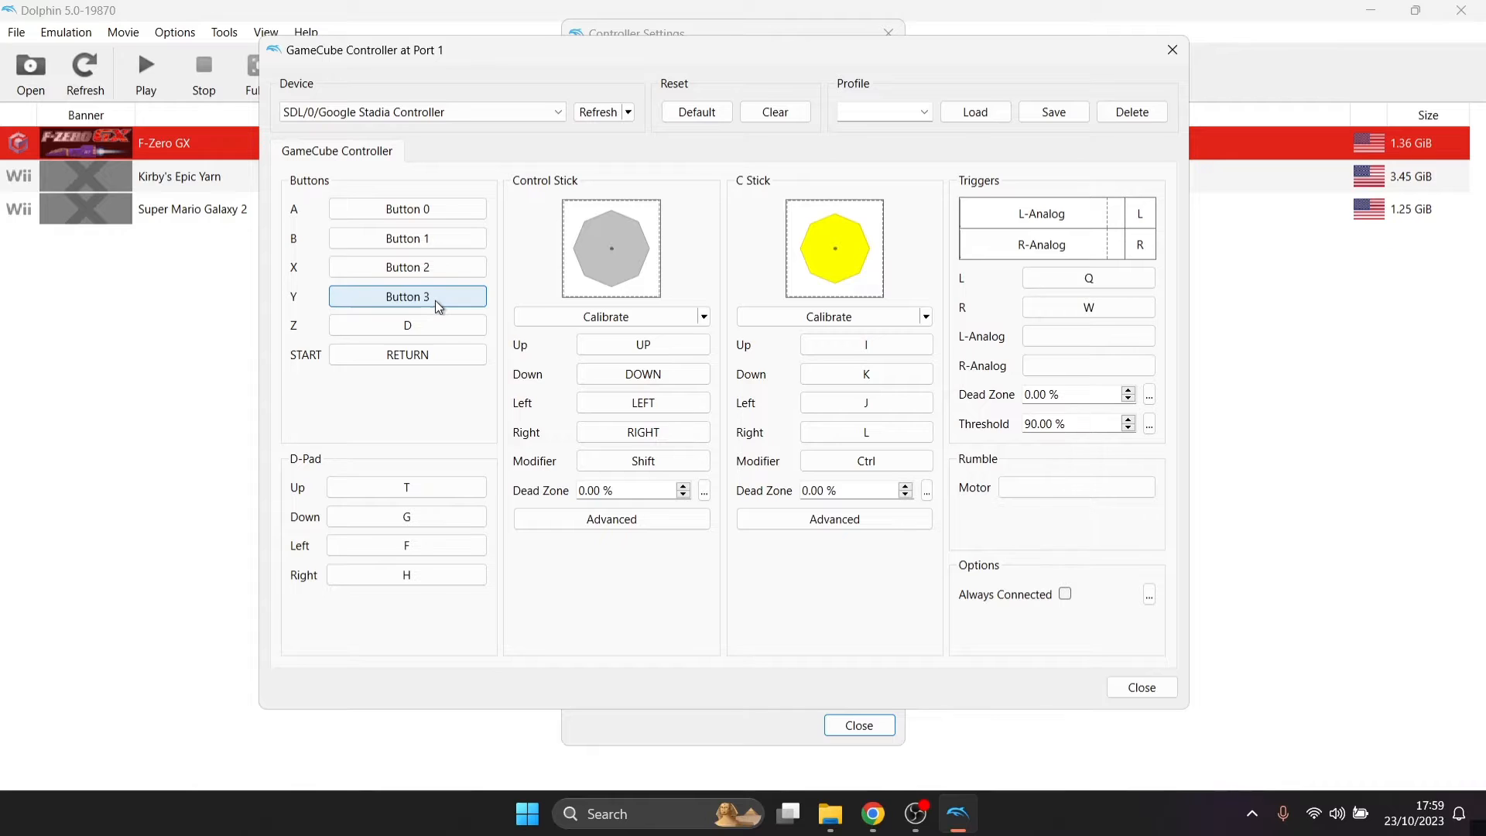
click(440, 329)
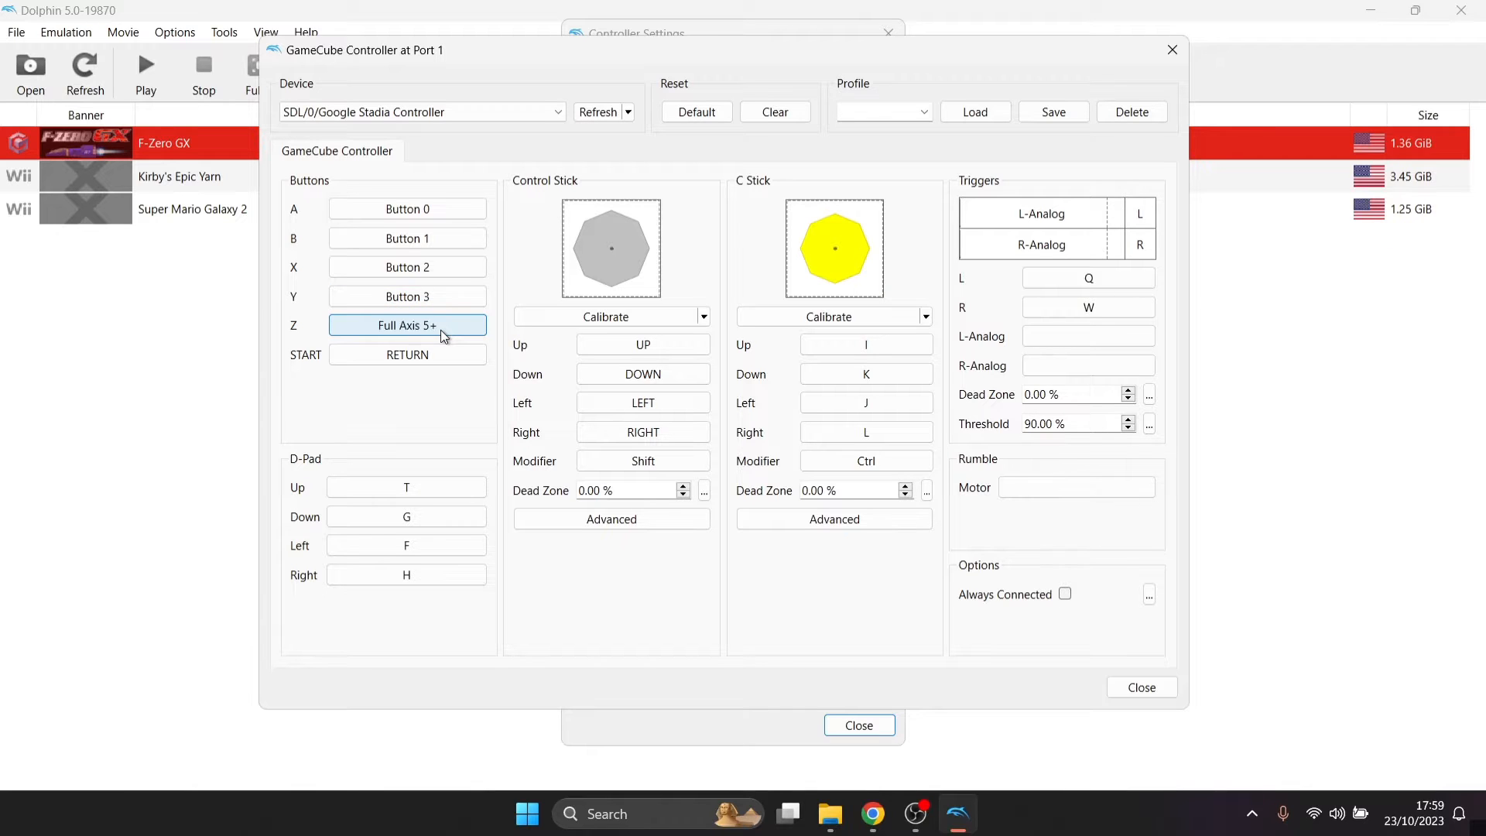
click(444, 354)
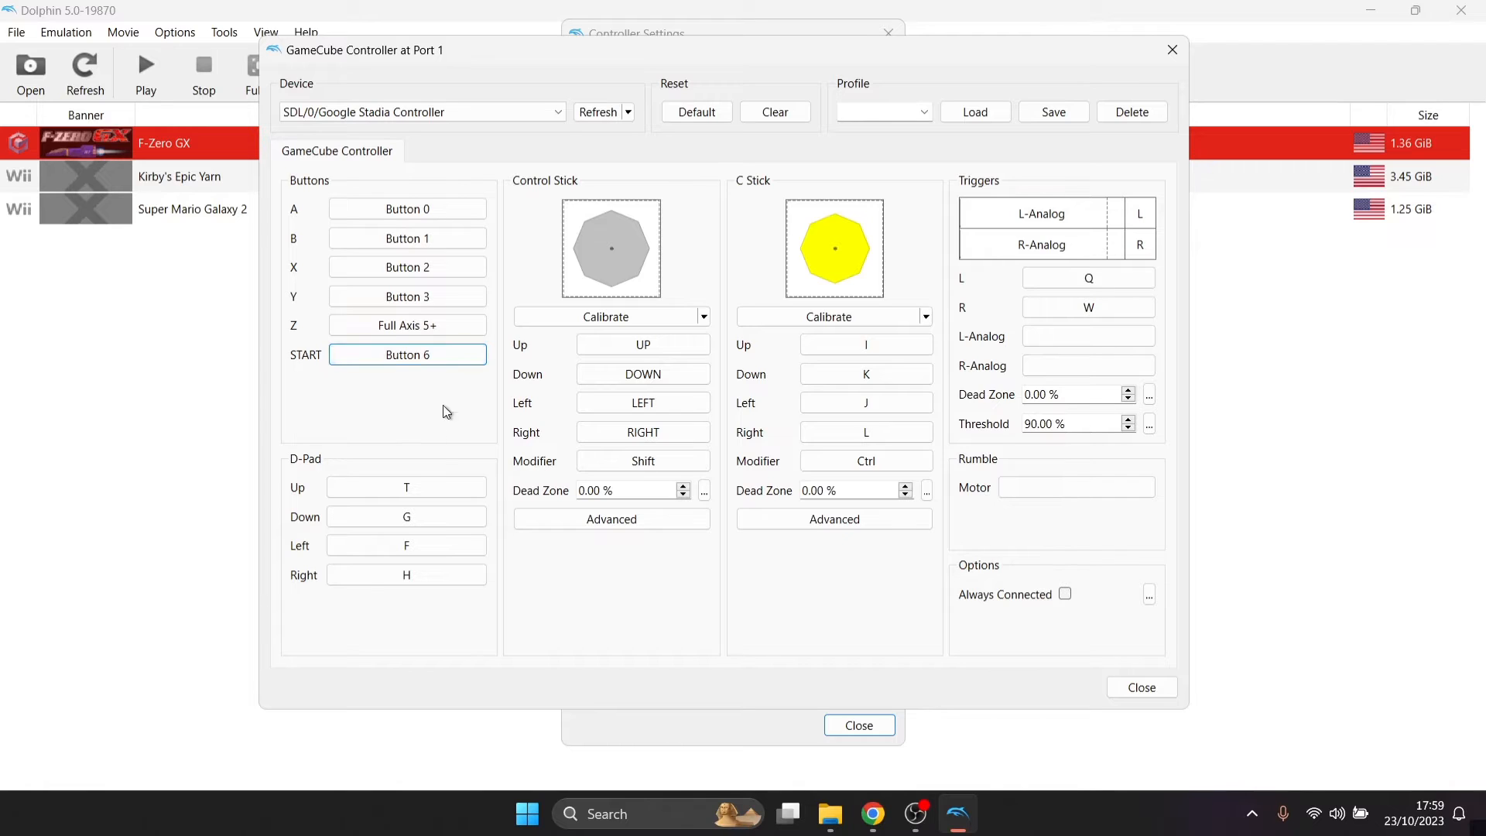
Step: Map the D-Pad's up, down, left and right directions to Buttons 11, 12, 13 and 14 of the gamepad
click(427, 485)
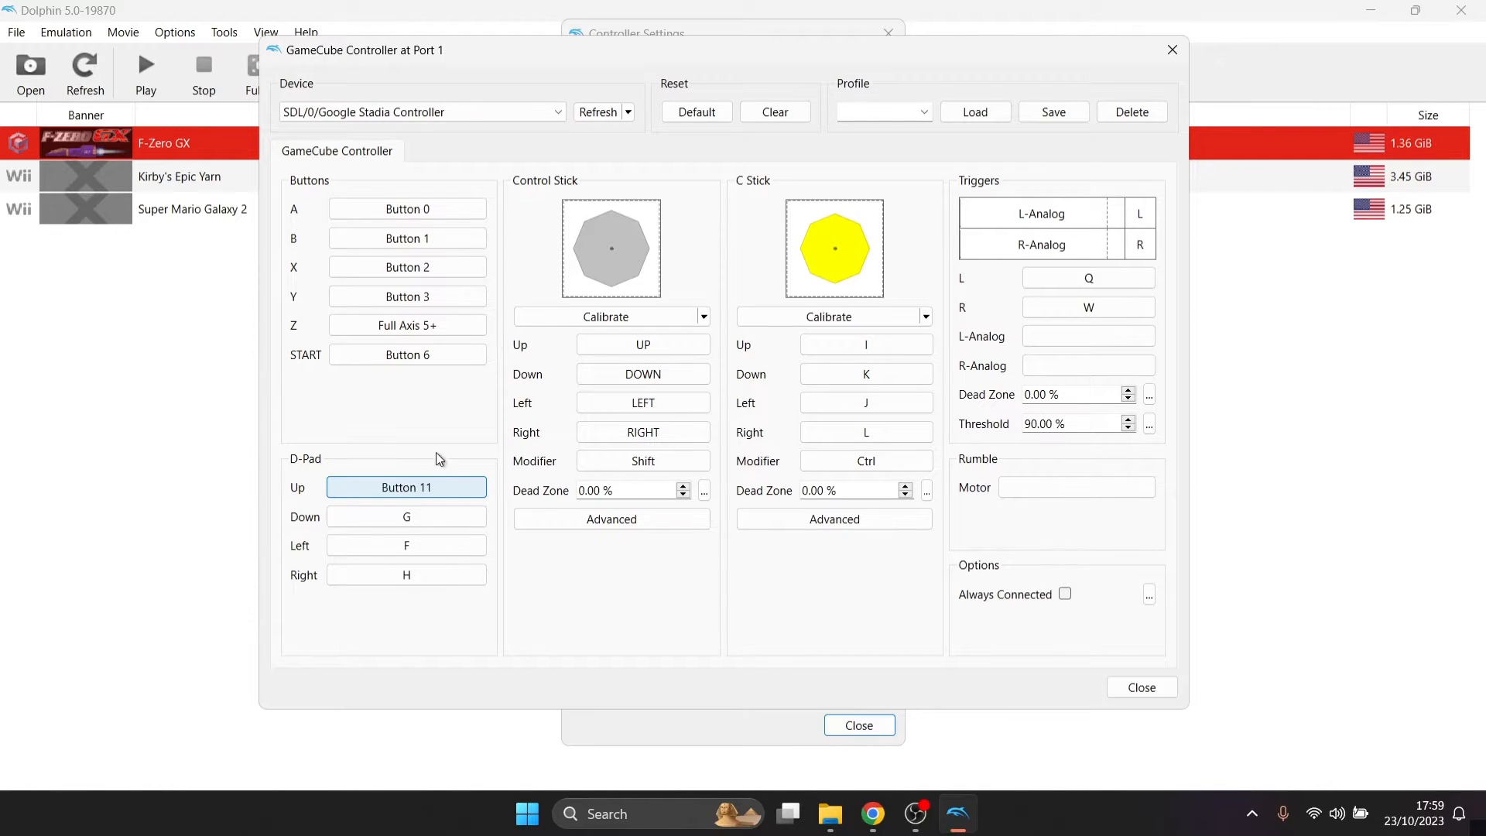
click(436, 517)
click(438, 549)
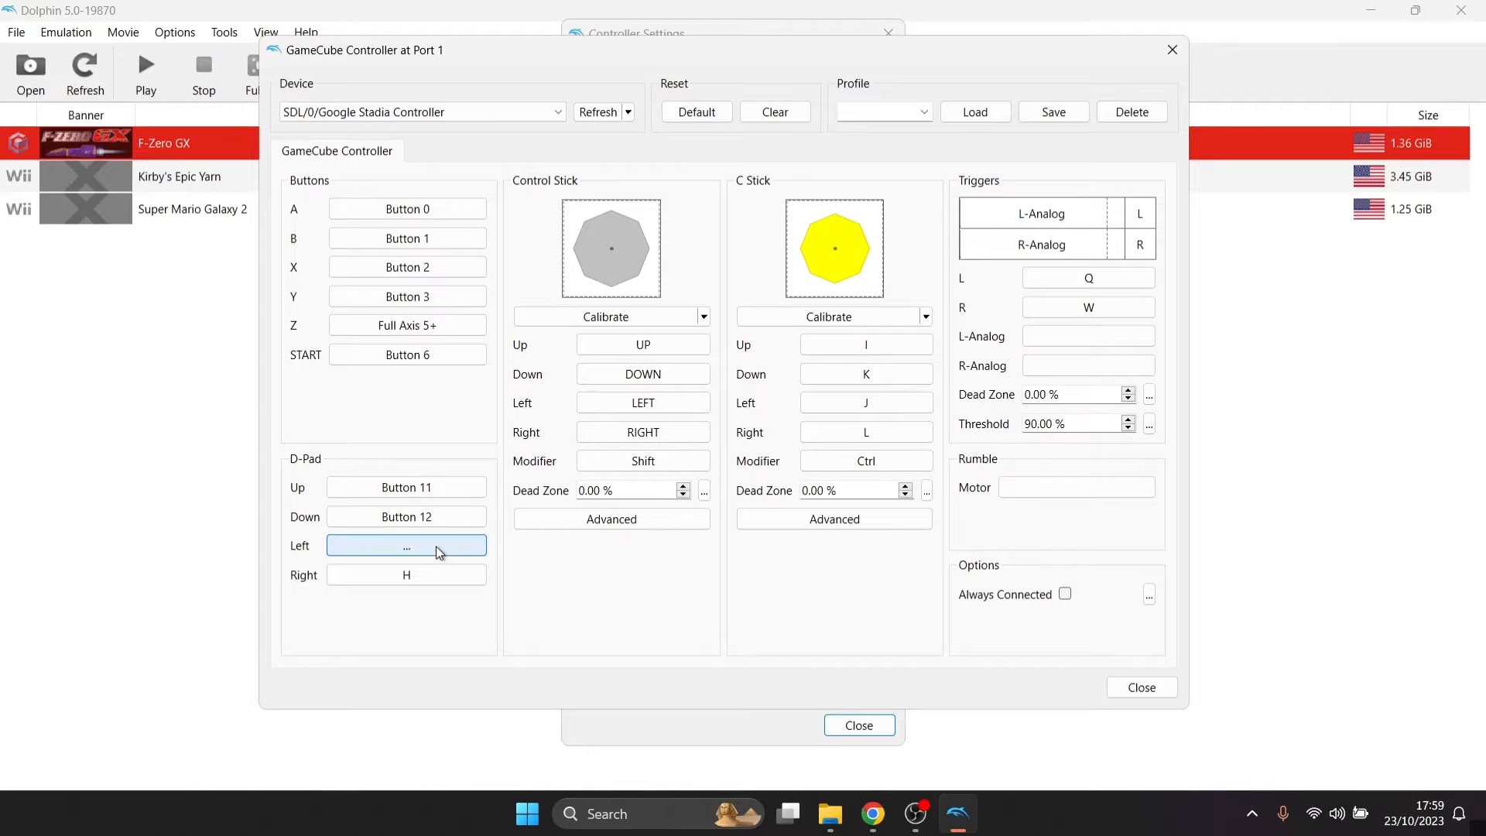
click(437, 580)
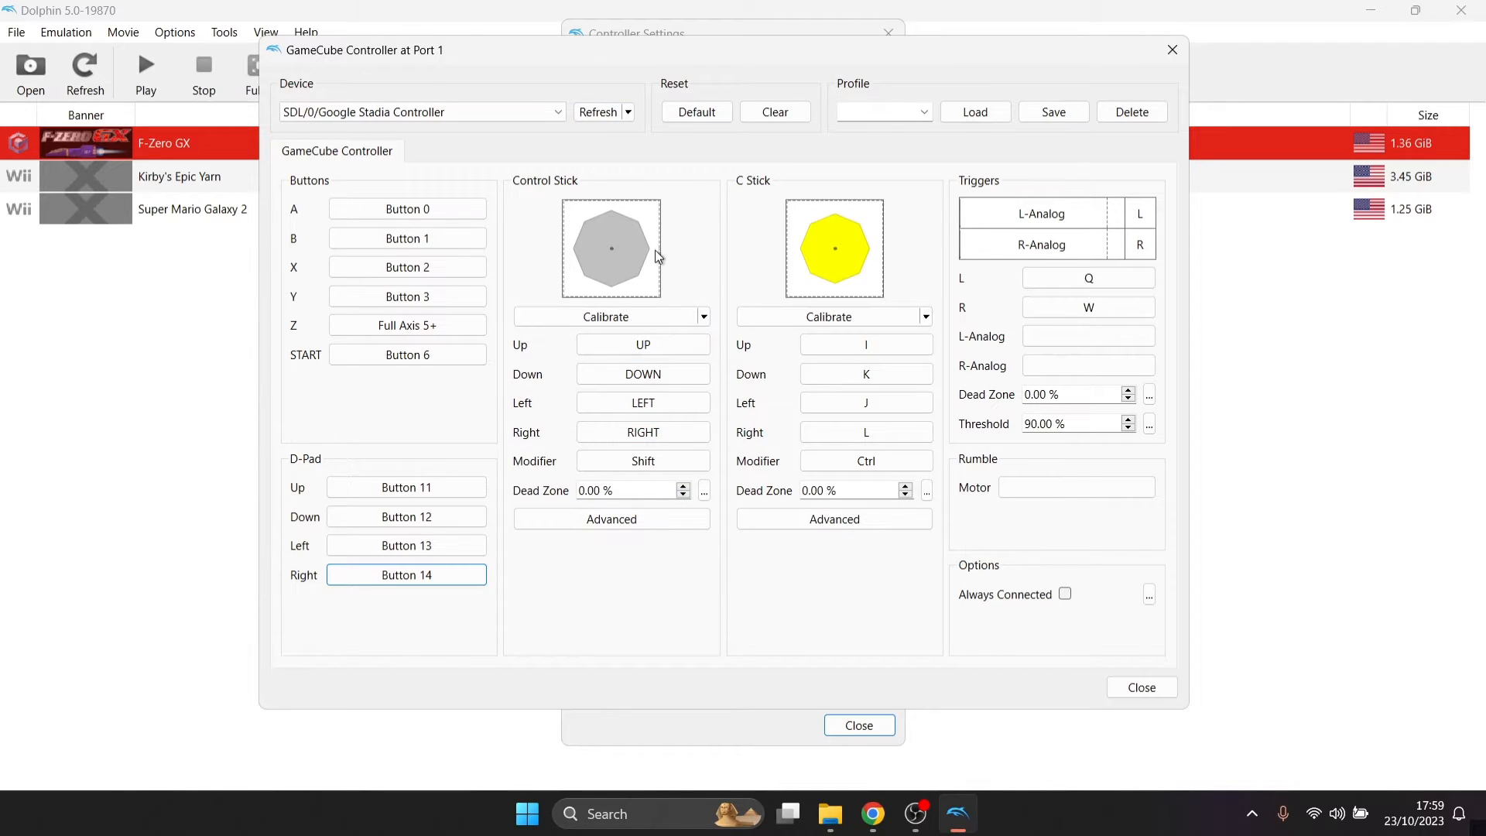
Step: Map the Control Stick's up, down, left and right directions to Axis 1-, Axis 1+, Axis 0- and Axis 0+
click(659, 345)
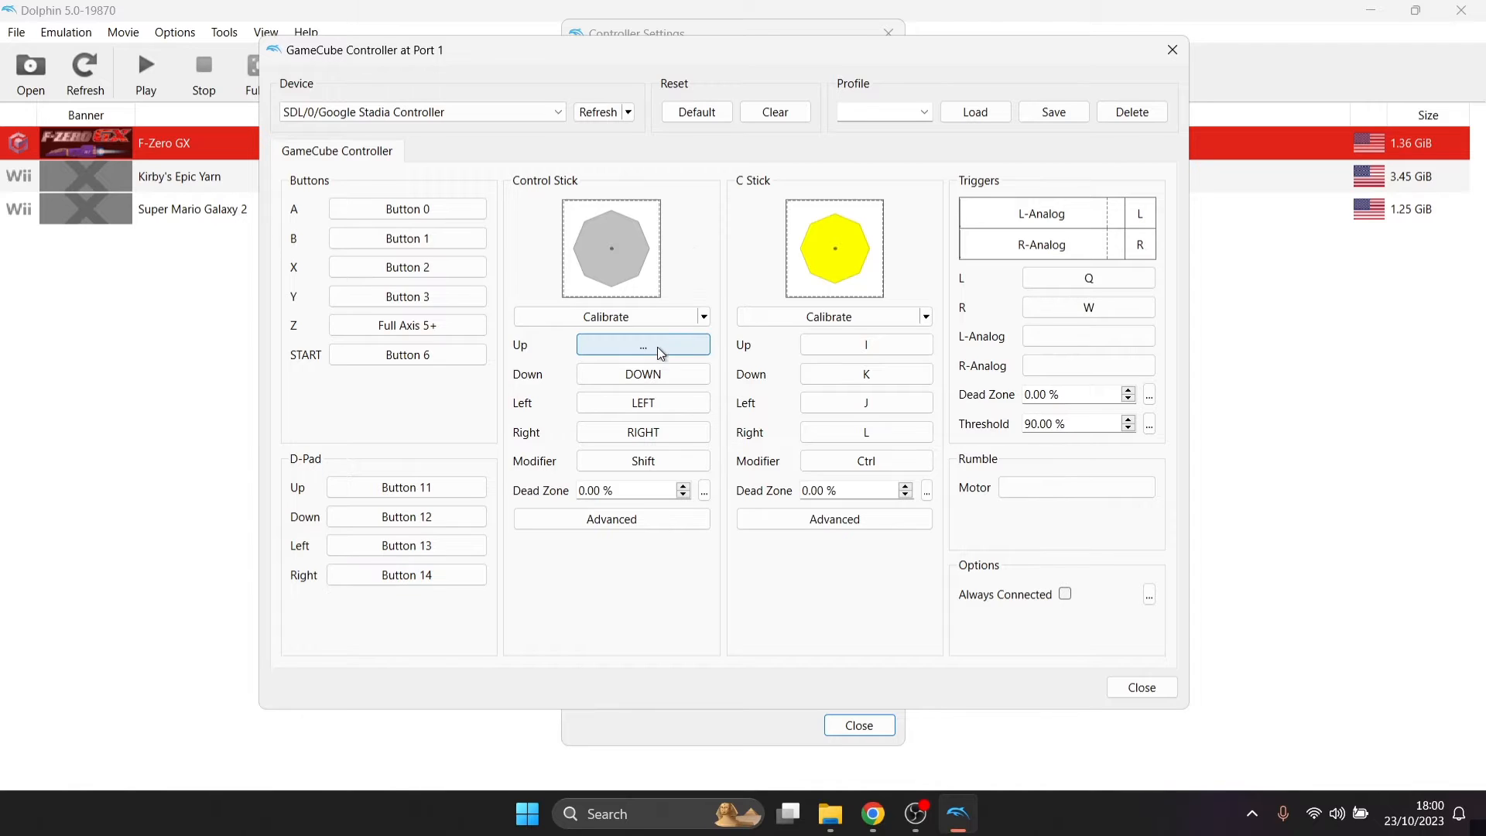
click(658, 384)
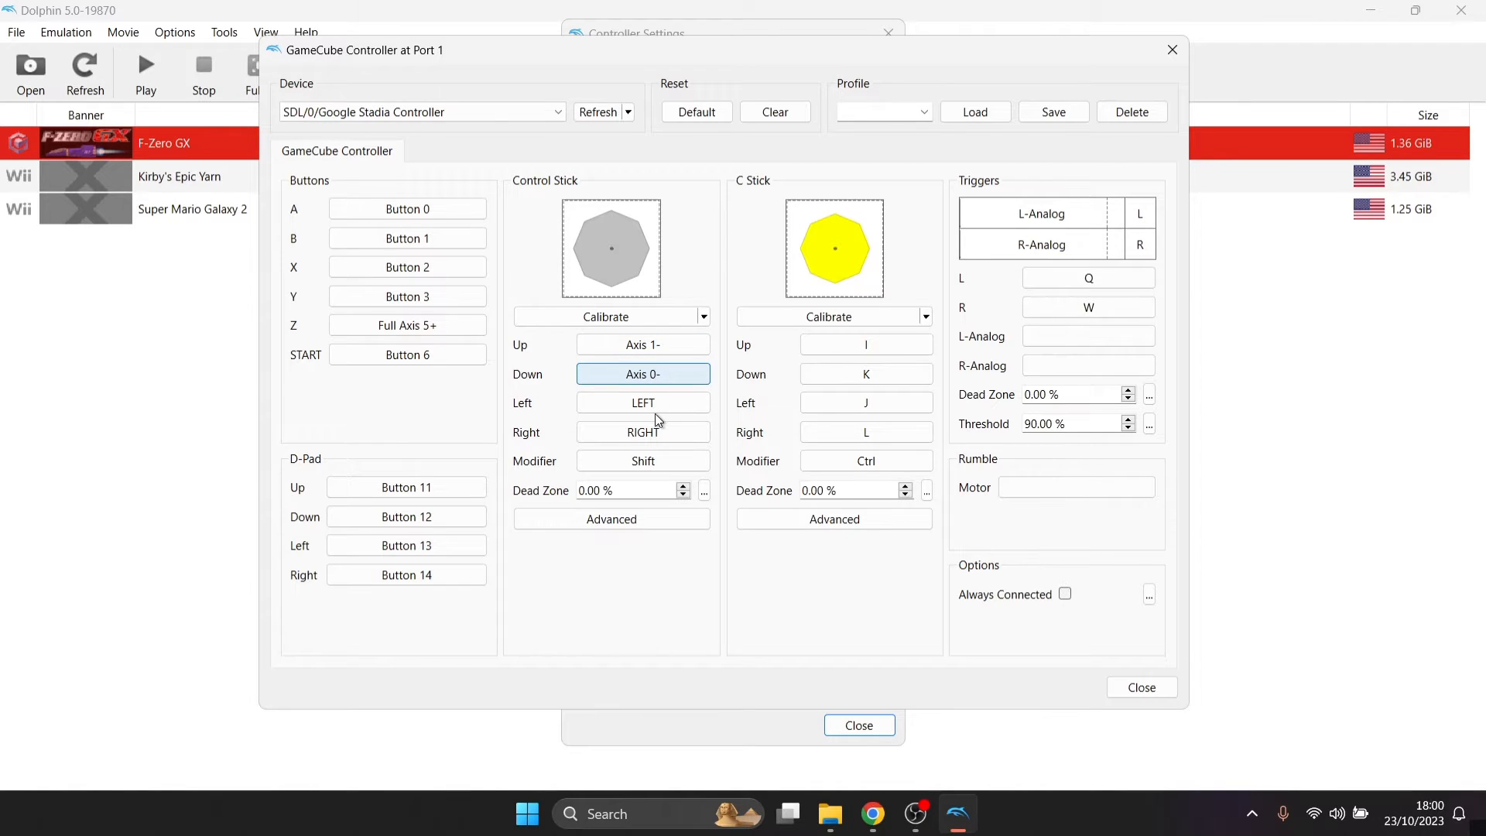
click(658, 412)
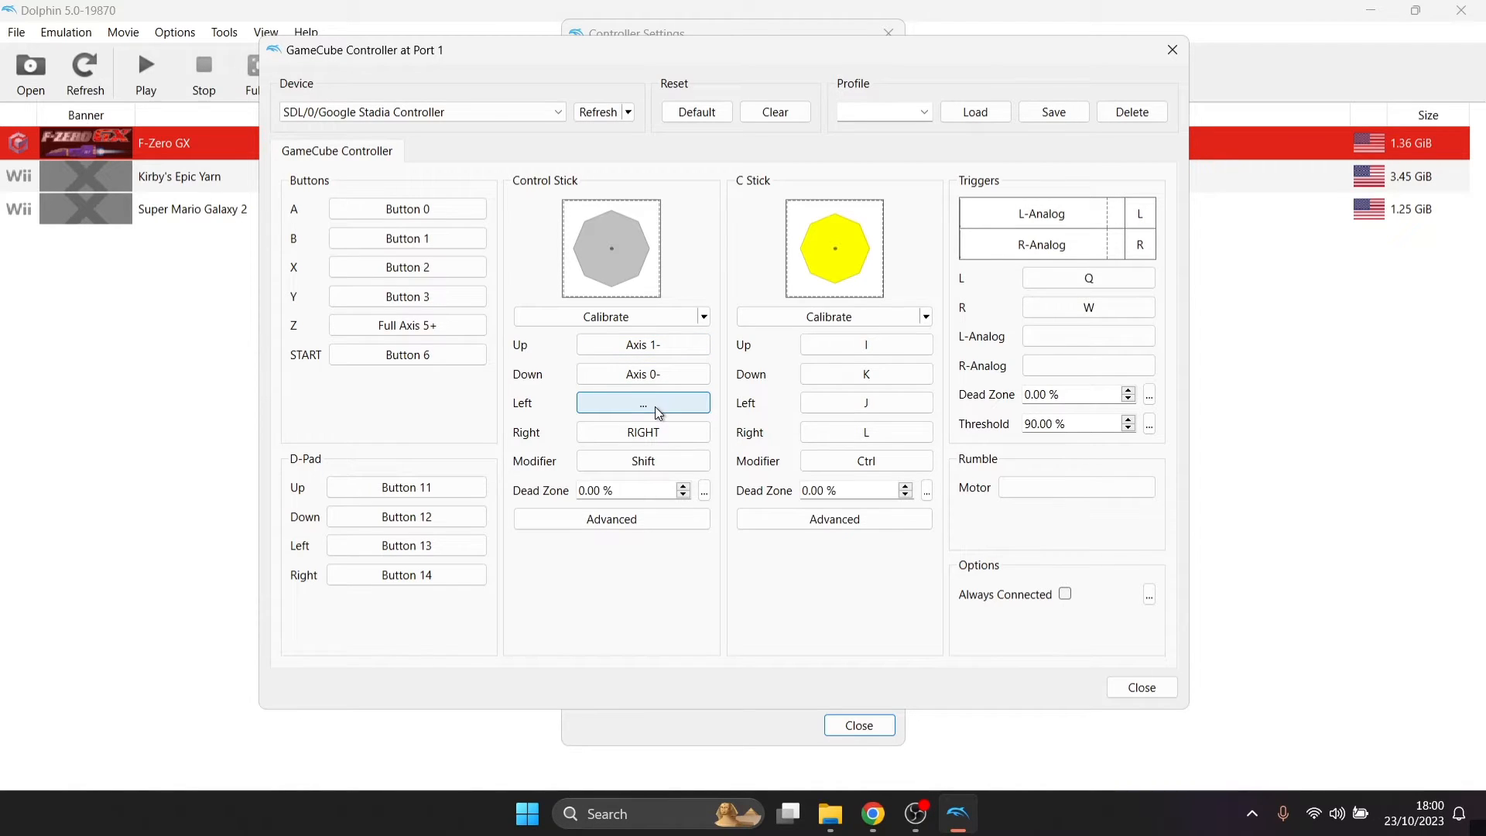
click(660, 377)
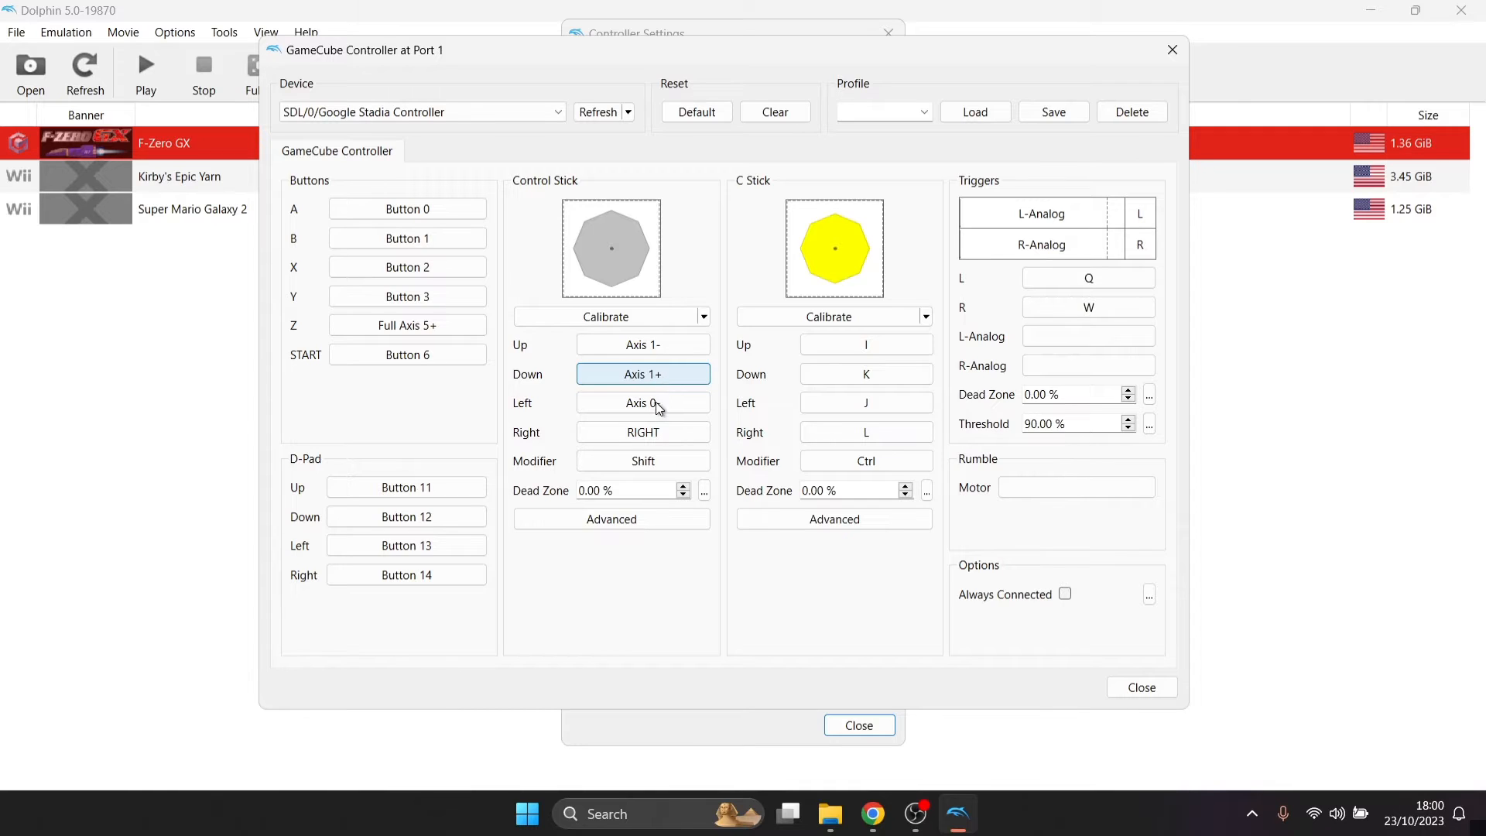
click(657, 432)
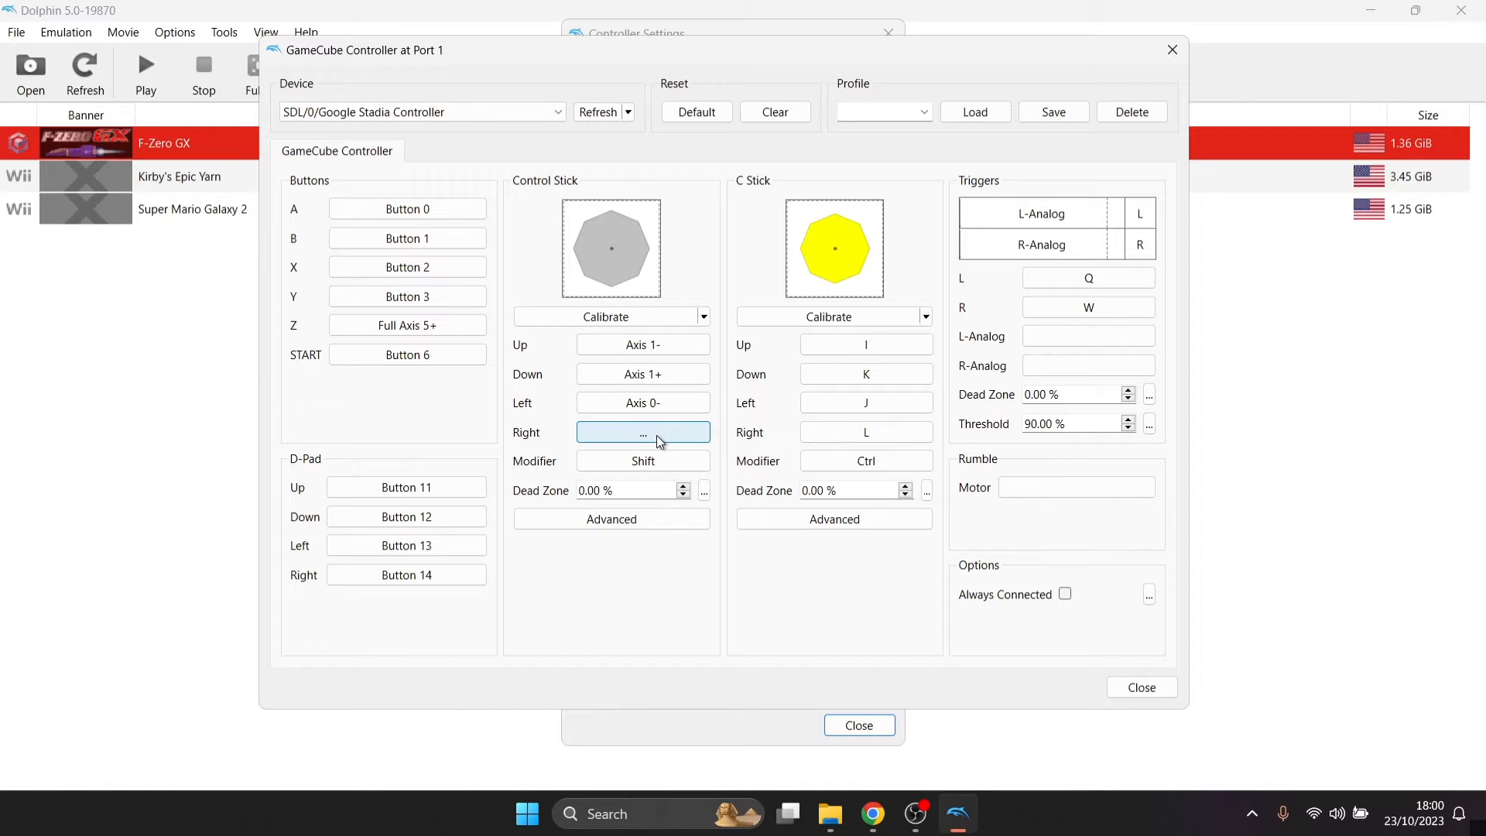
Step: Map the C Stick's up, down, left and right to Axis 3-, 3+, 2- and 2+, and triggers L and R to Buttons 9 and 10
click(870, 344)
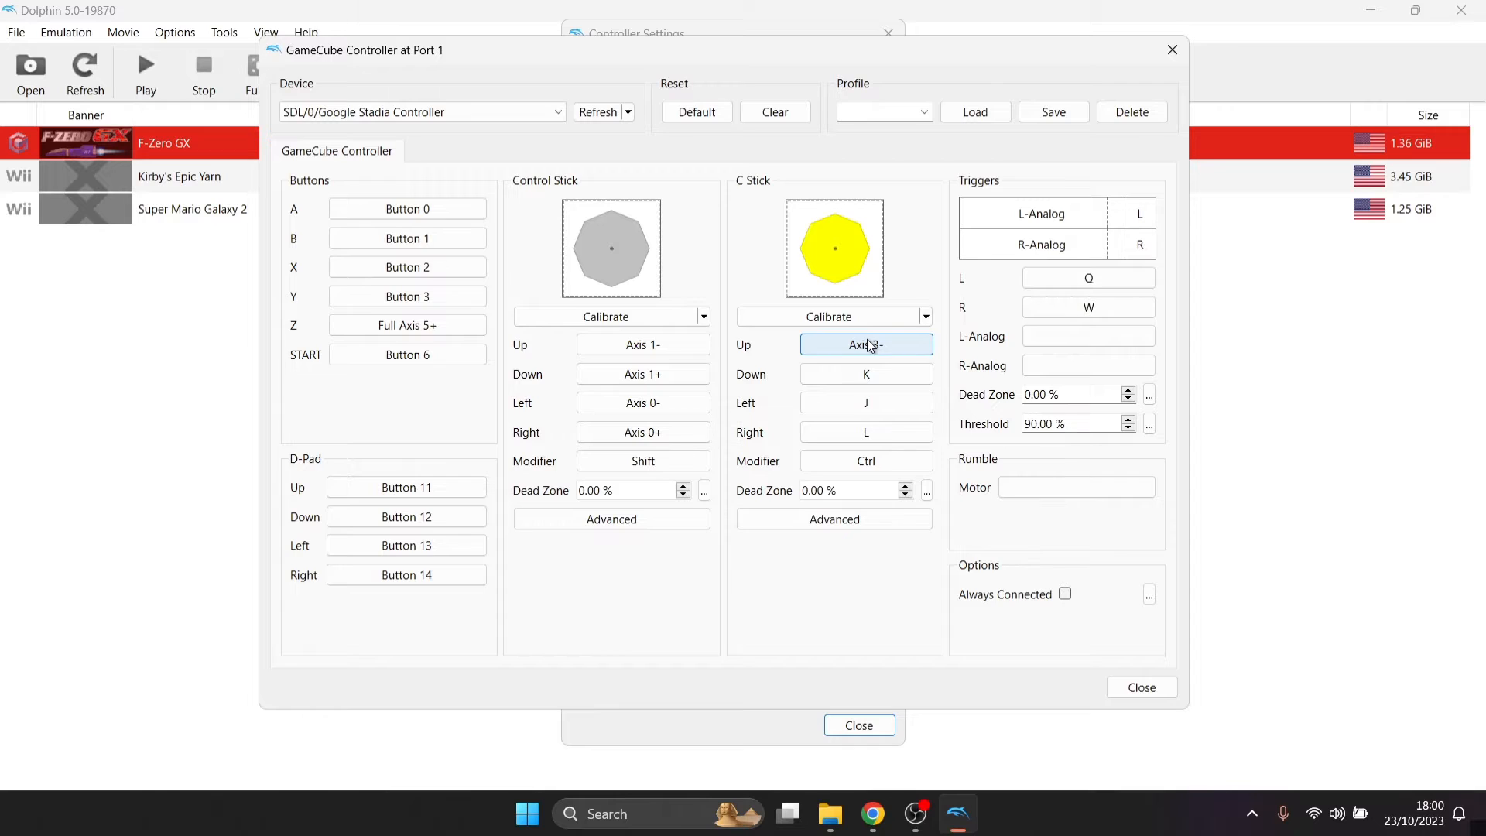
click(872, 375)
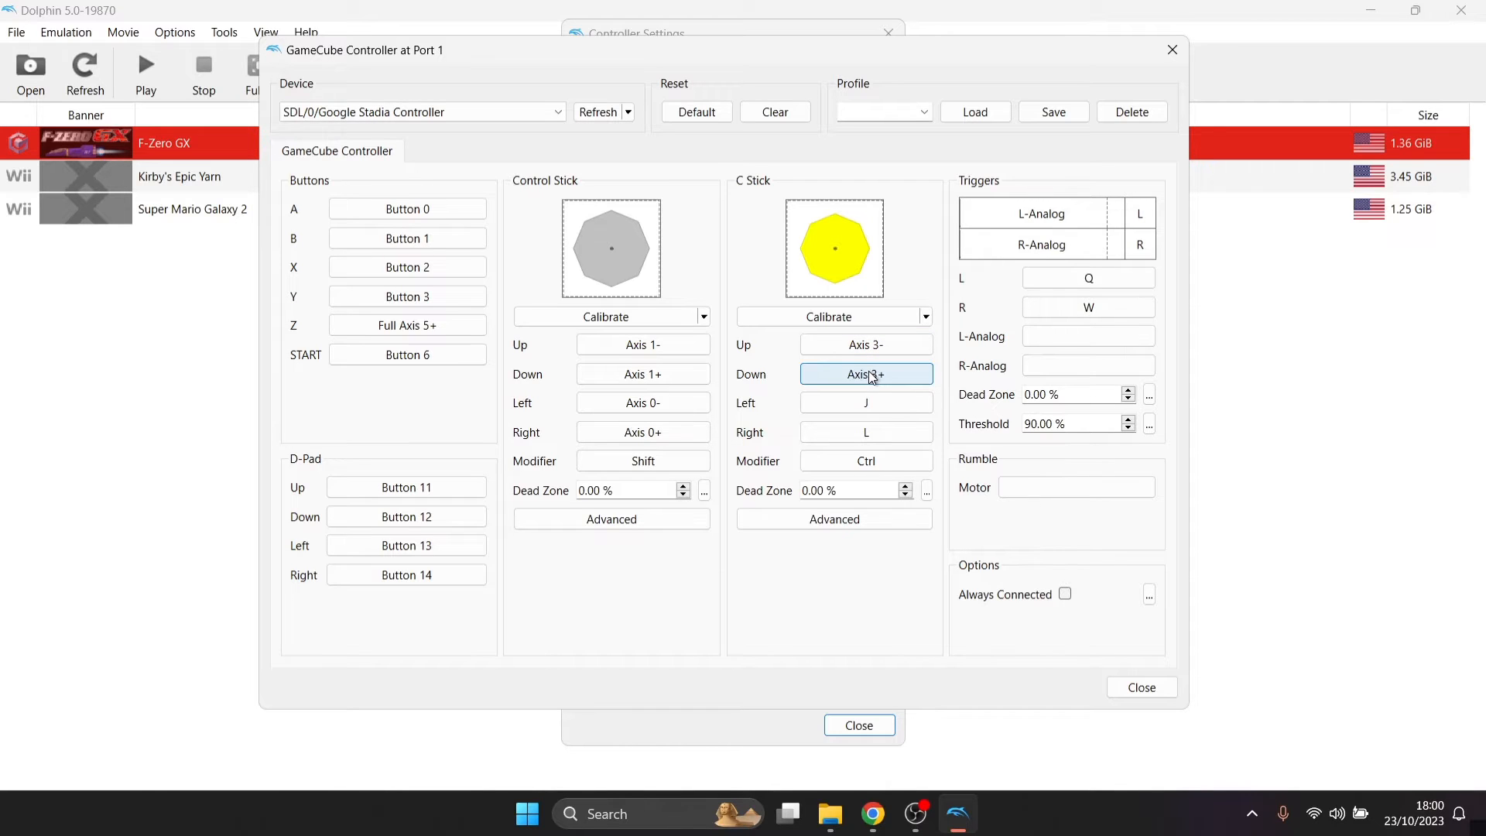
click(874, 402)
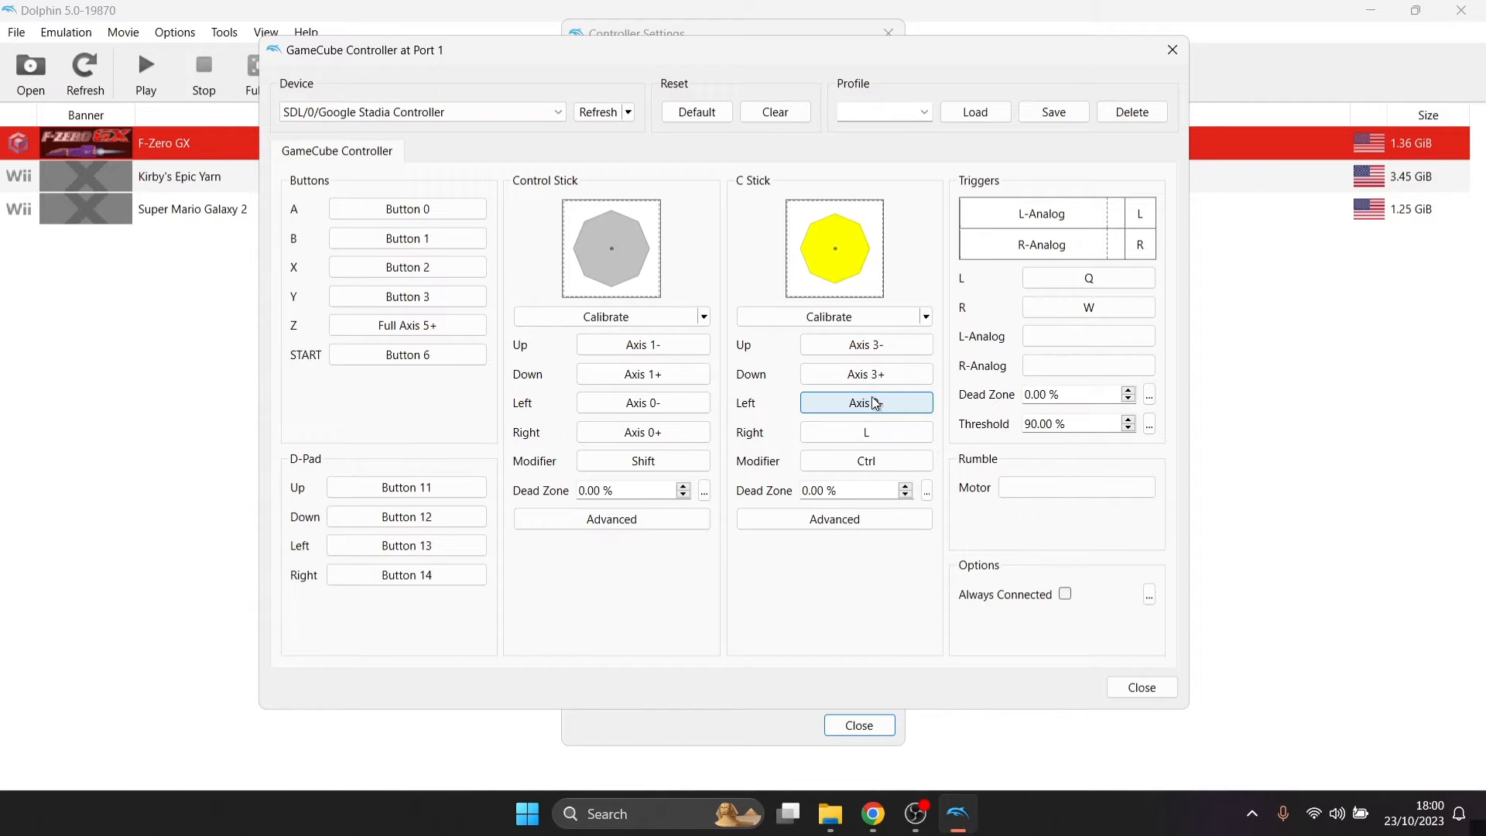
click(891, 434)
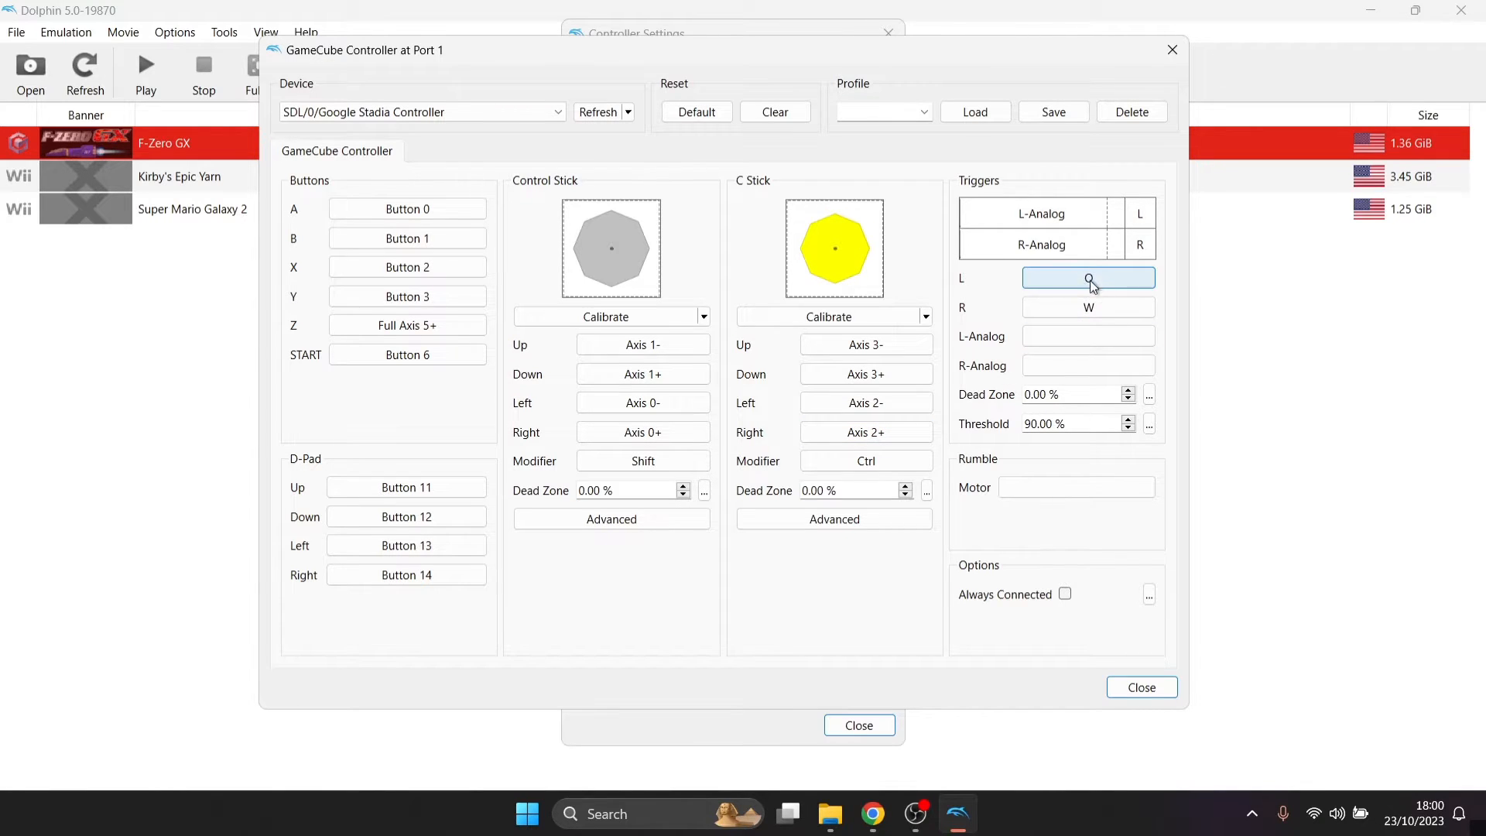
click(1094, 284)
click(1099, 308)
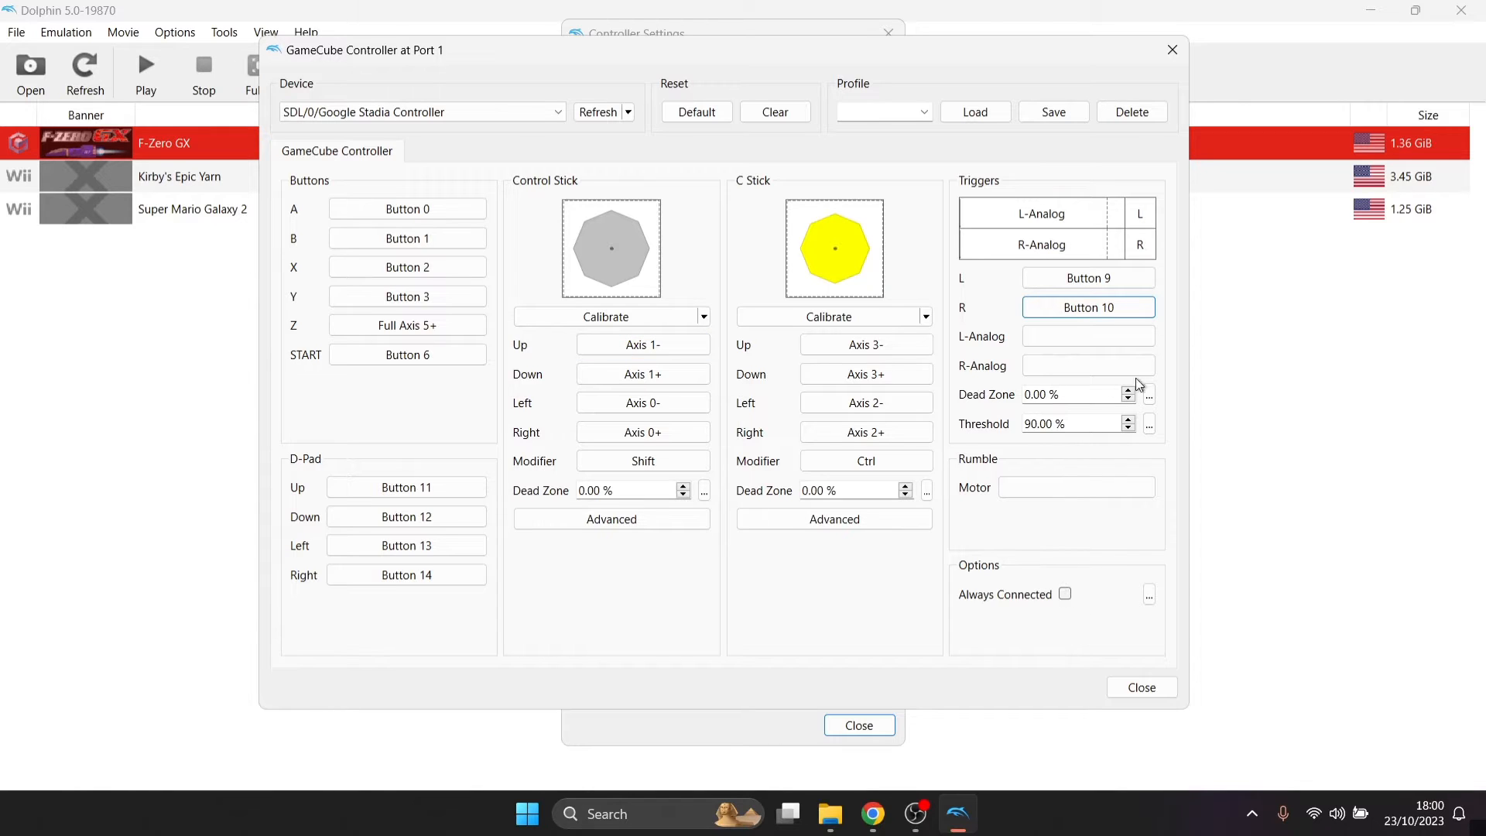
Step: Save the mapping as a controller profile named Gamecube and close the controller settings
click(877, 106)
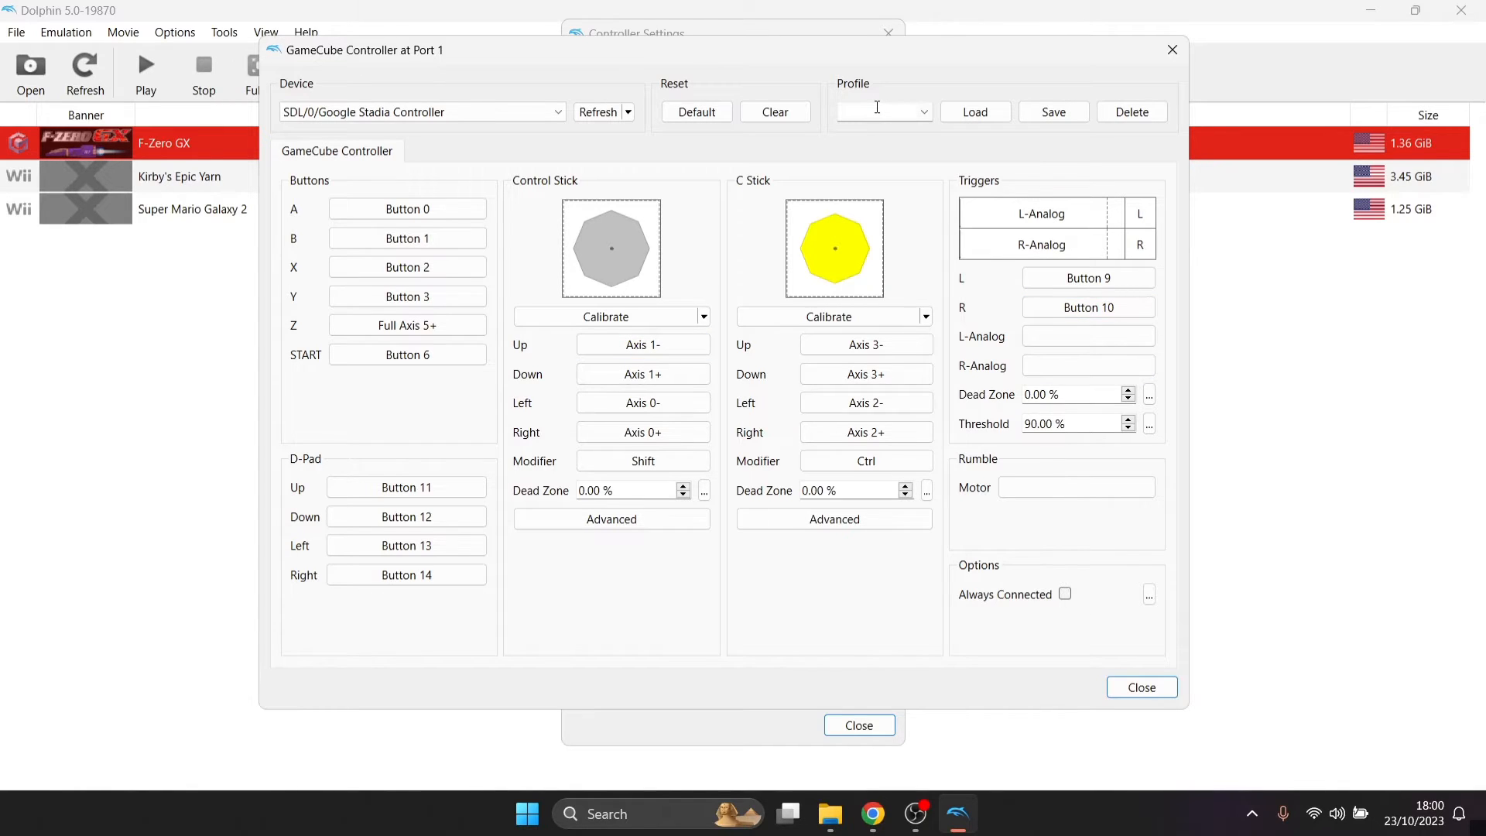
text(Gamecub)
key(BackSpace)
key(BackSpace)
key(BackSpace)
text(cube)
click(1055, 113)
click(1130, 689)
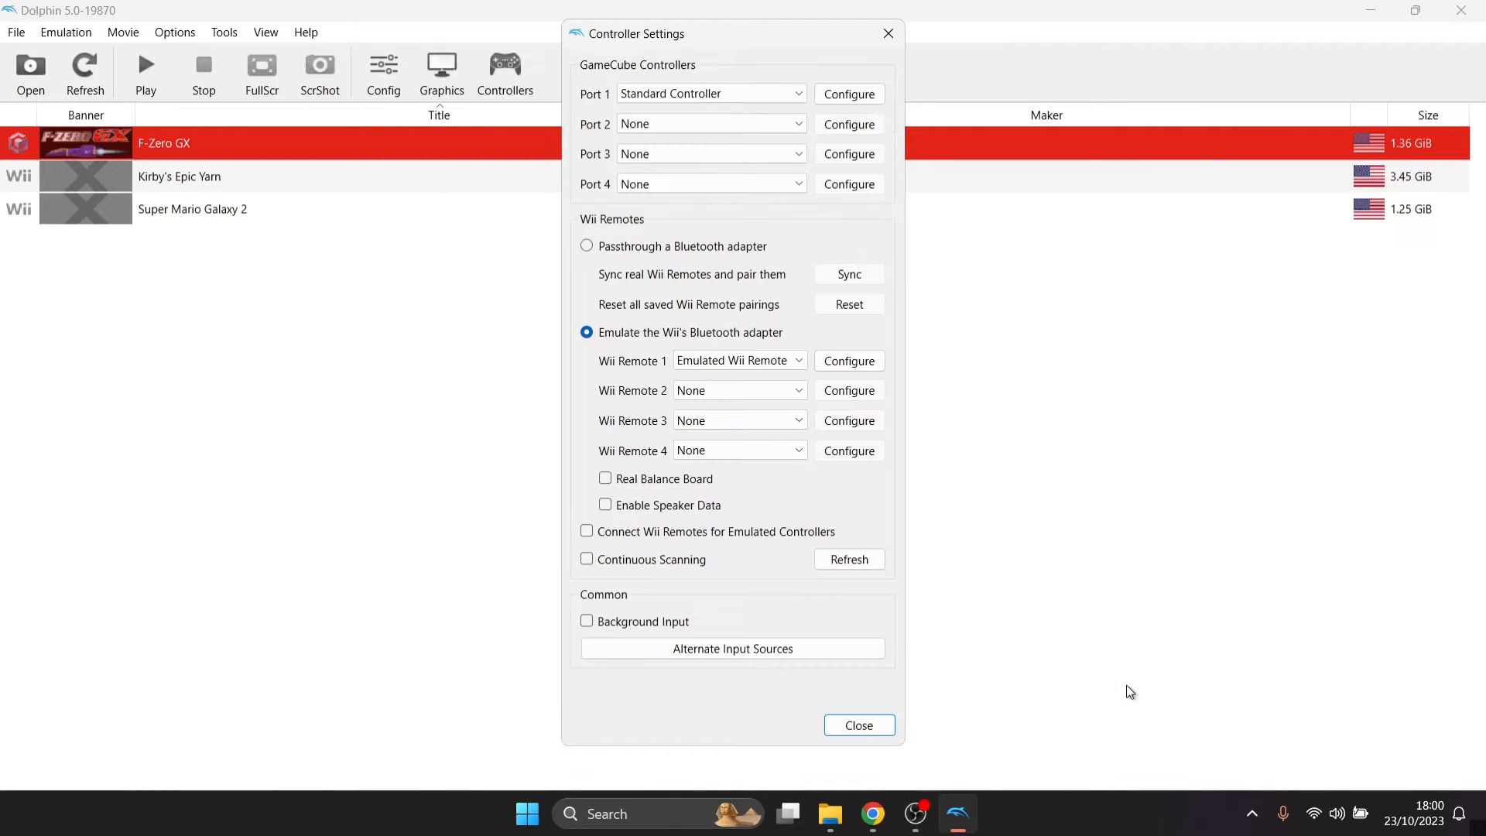
click(885, 726)
Step: Launch F-Zero GX from the game list and agree to create a save file on the Slot A memory card
click(384, 441)
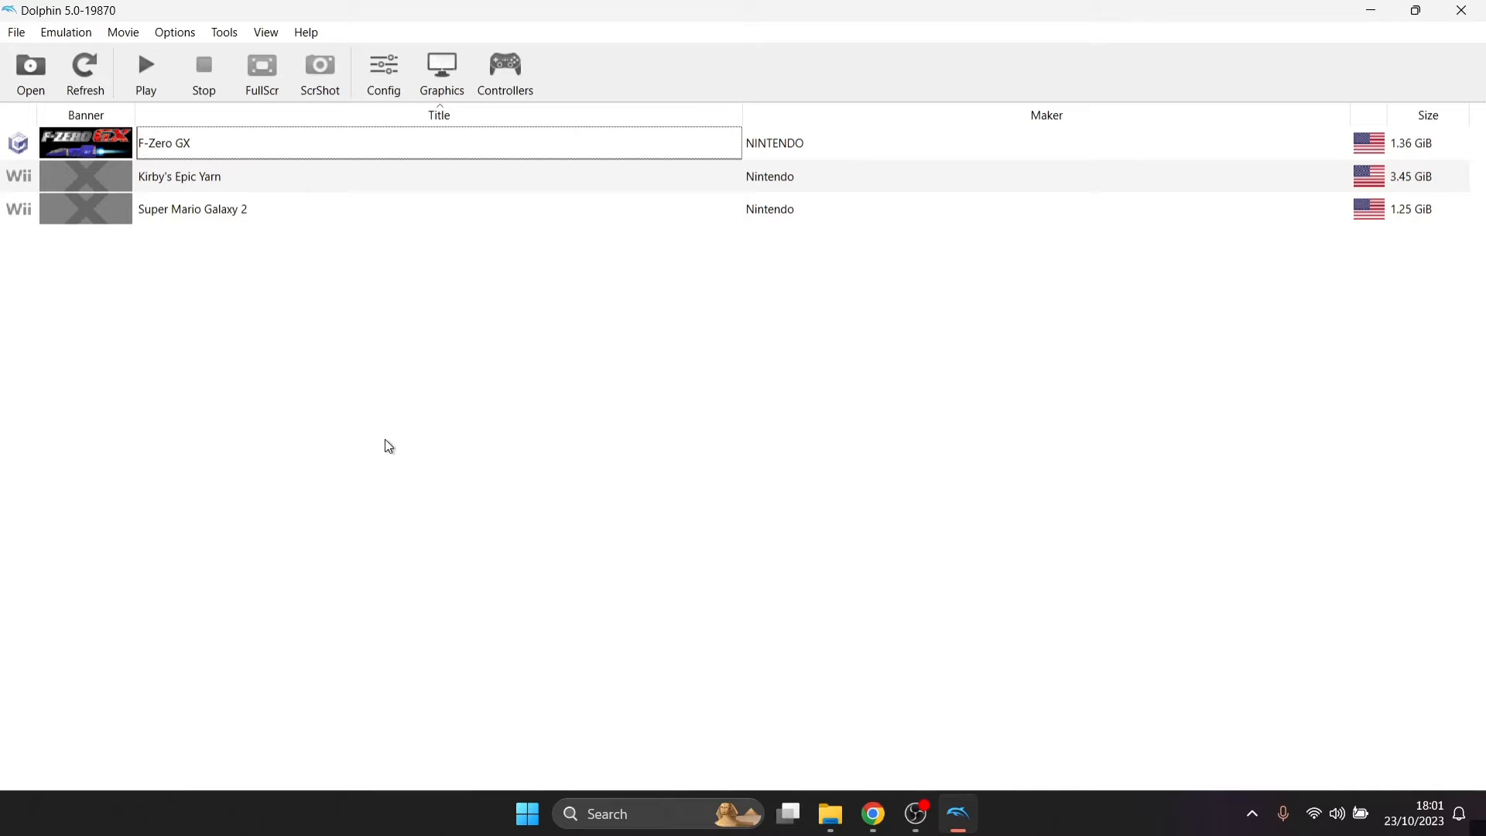
click(180, 151)
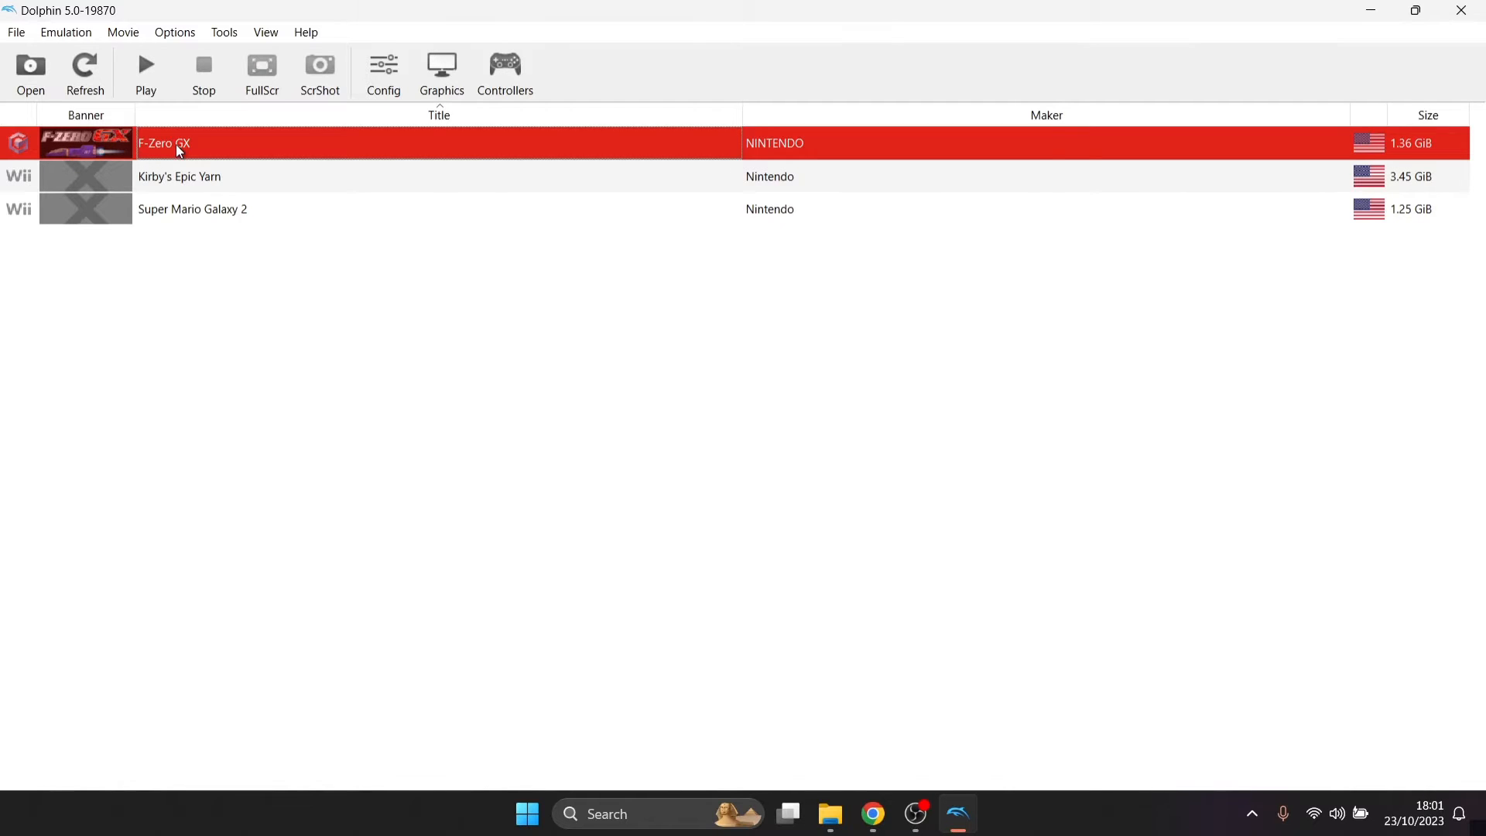
double_click(179, 148)
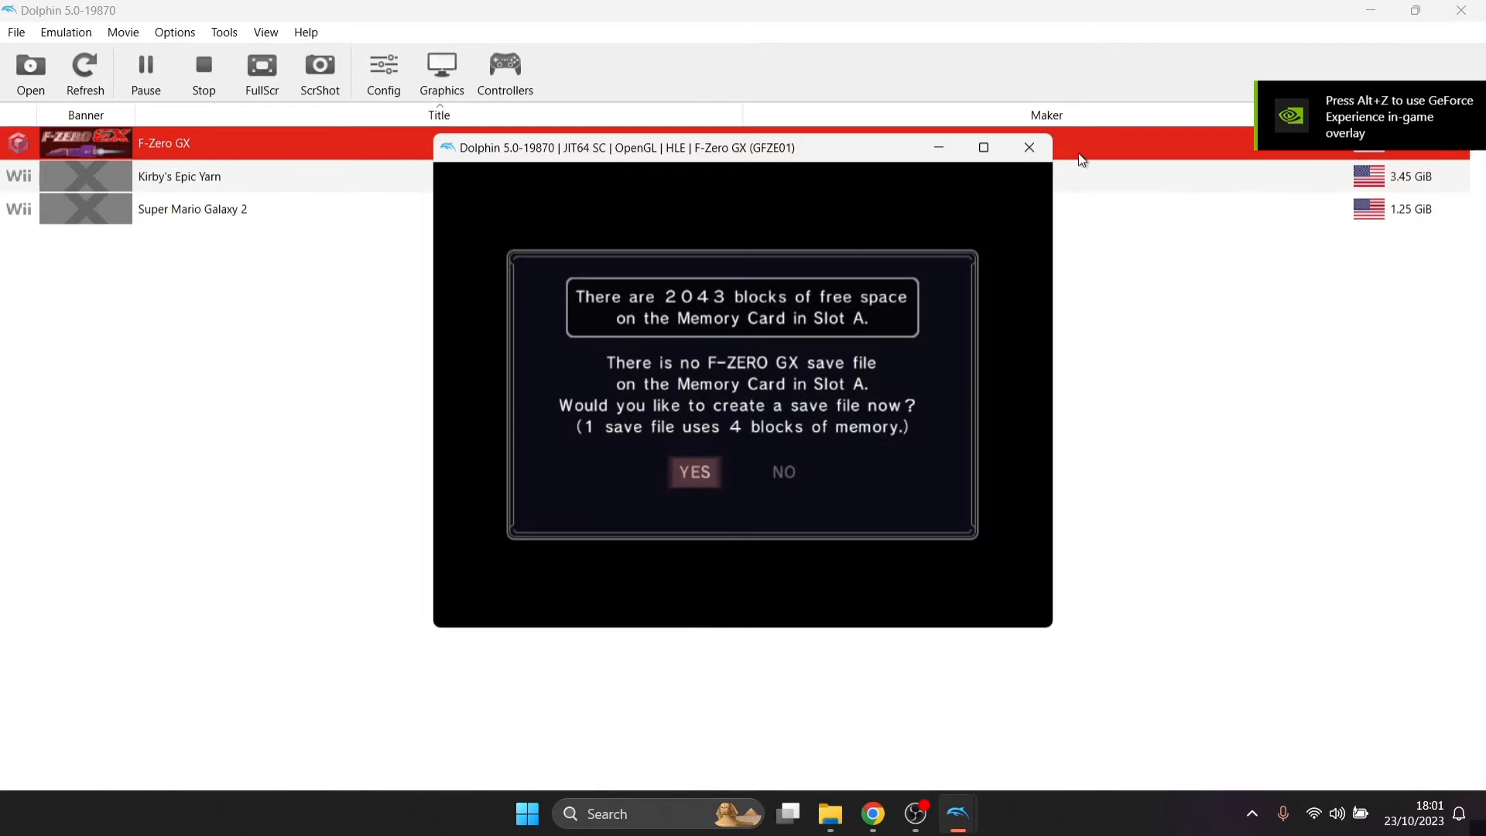
key(Right)
key(Left)
key(x)
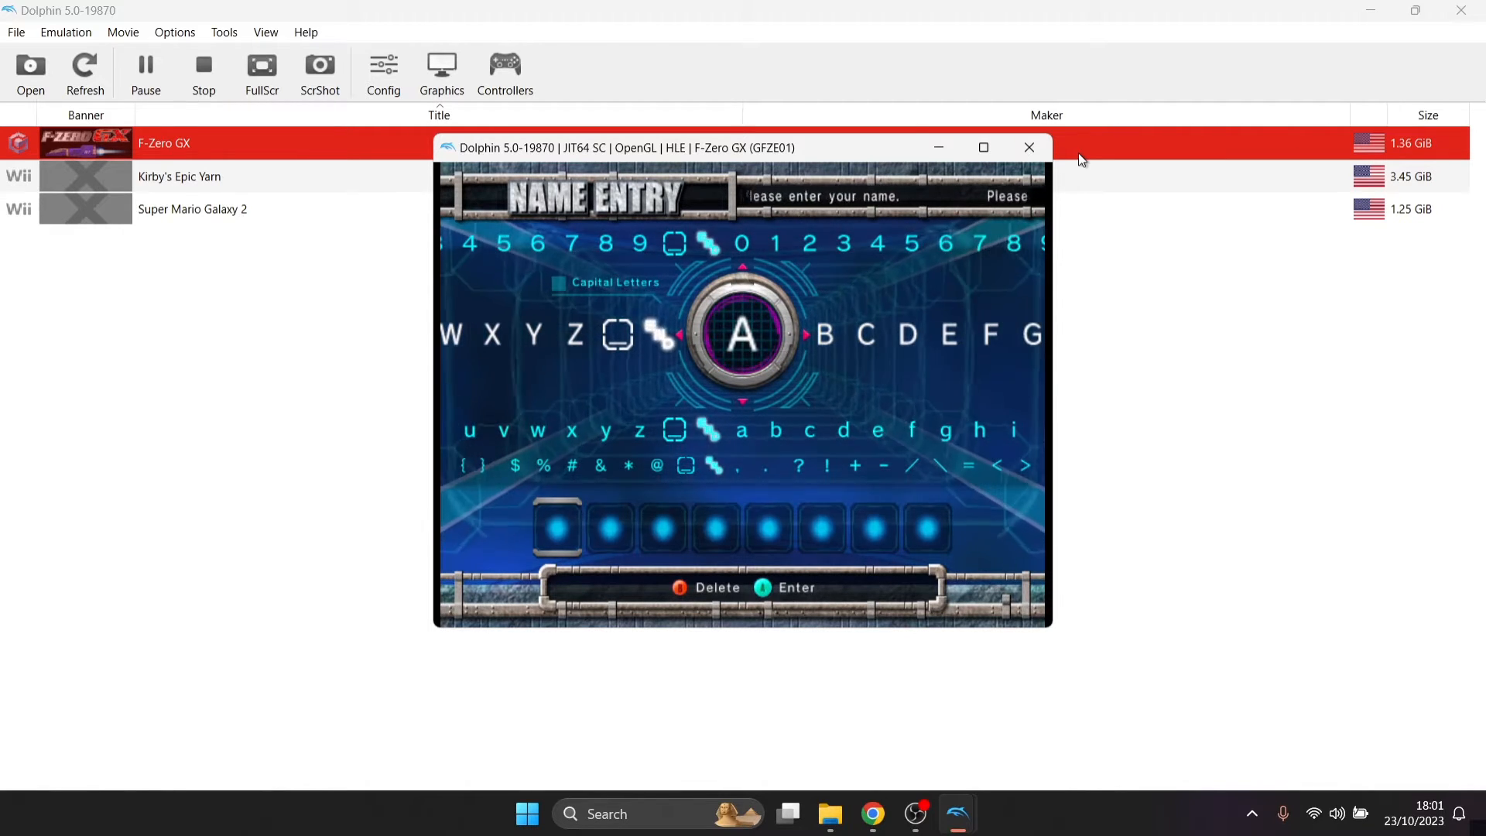
Step: Enter a player name in F-Zero GX and continue through the game's screens into a race
key(Right)
key(Right)
key(x)
key(x)
key(x)
key(x)
key(x)
key(x)
key(x)
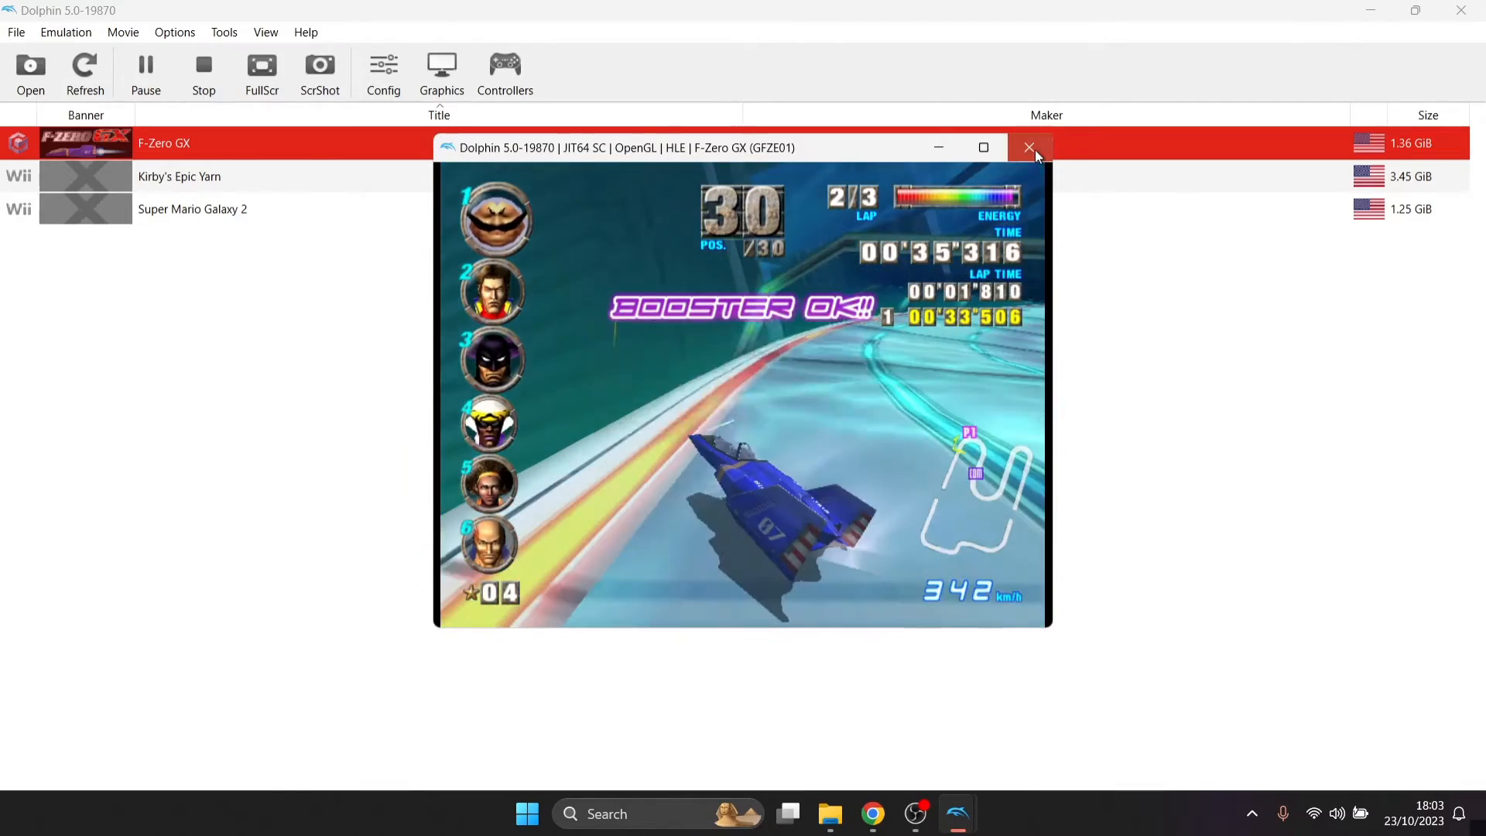
Step: Stop the F-Zero GX emulation and switch to the Dolphin download page in Chrome
click(1033, 149)
click(757, 409)
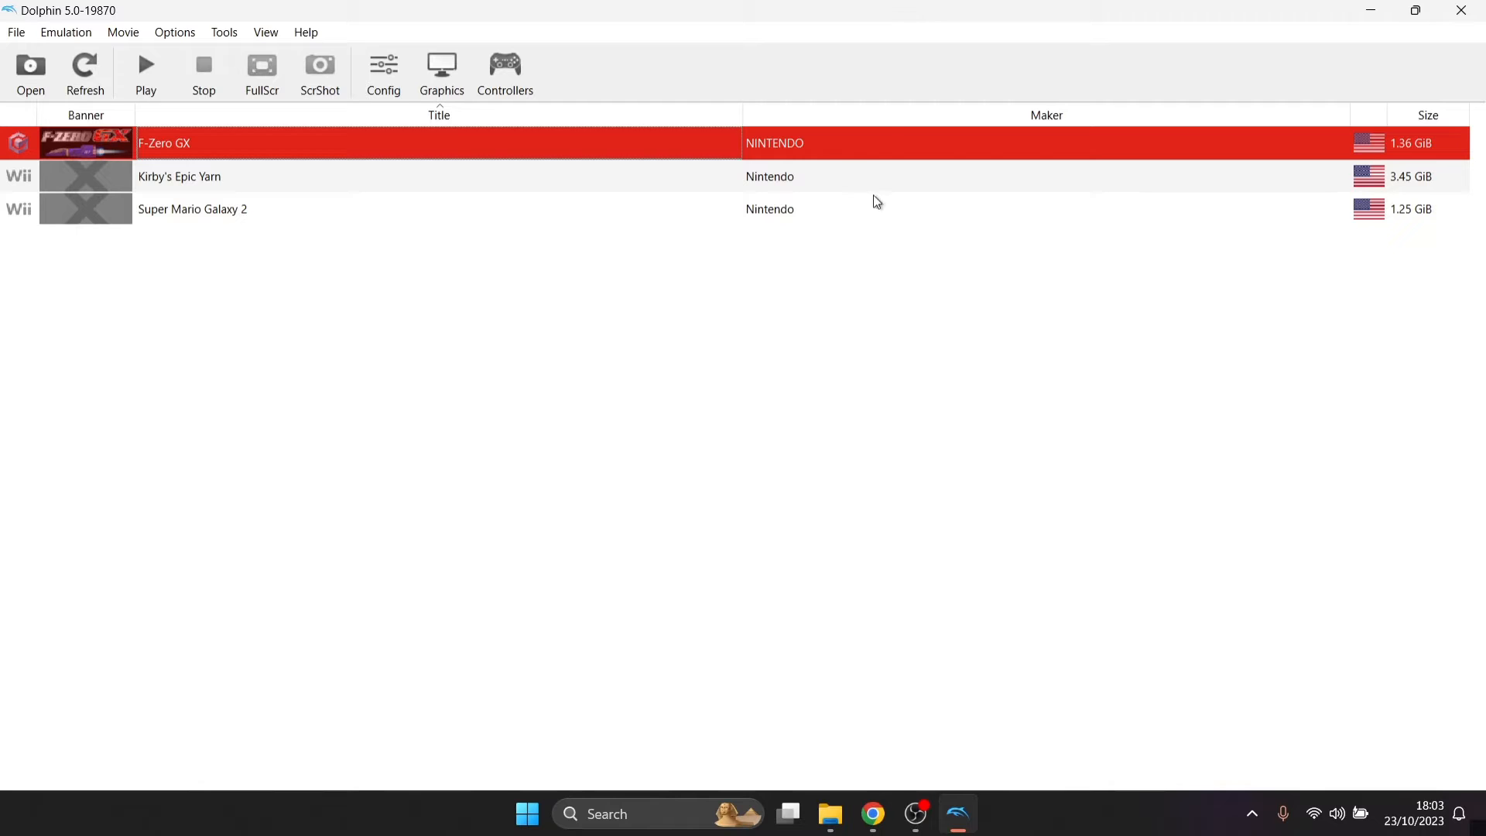
click(873, 813)
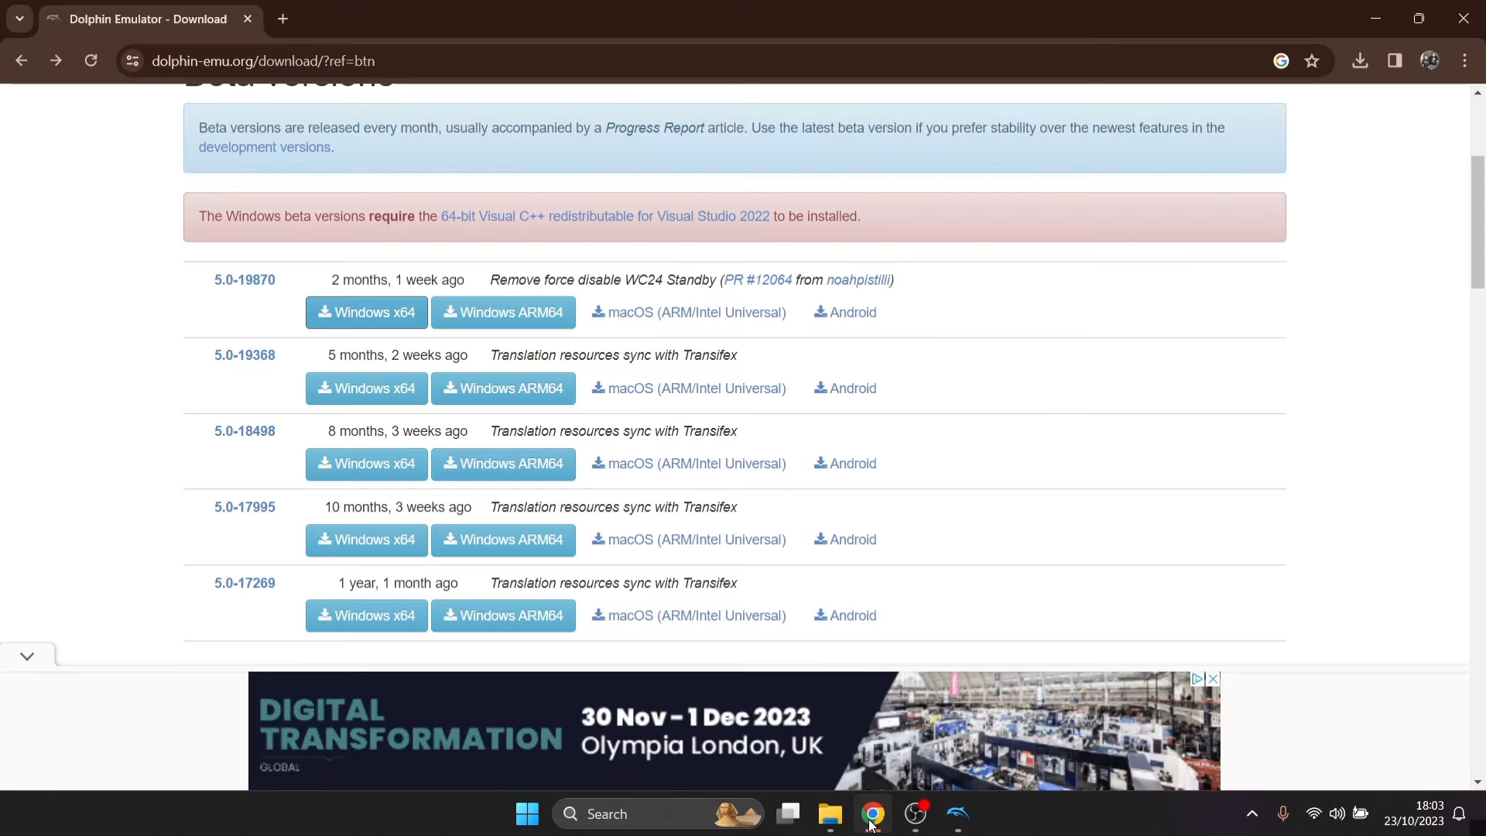
Step: Look up F-Zero GX's rating among the F titles in Dolphin's online compatibility list, then return to the emulator
scroll(1477, 127, up, 4)
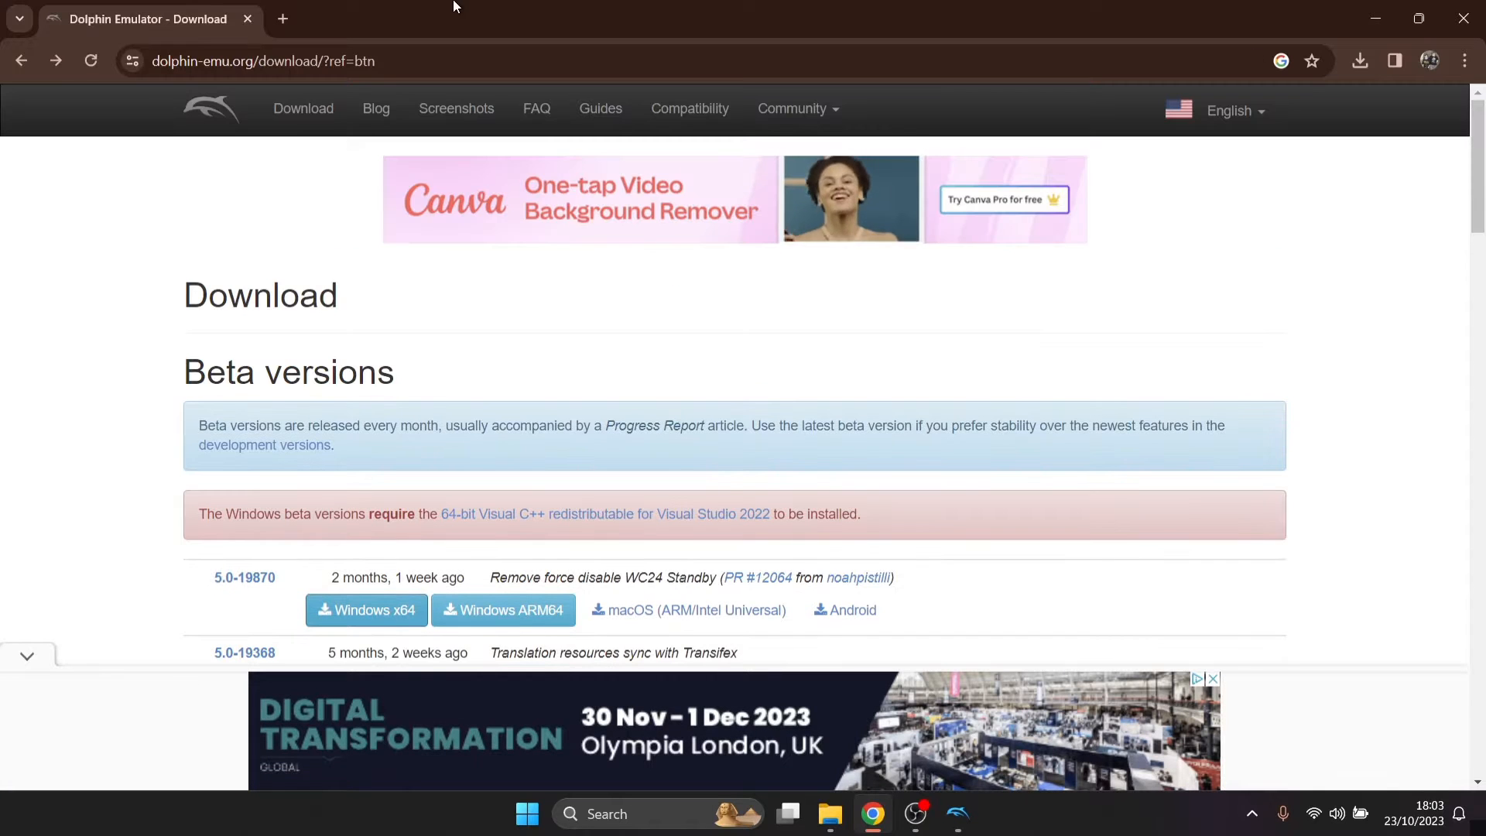
click(675, 112)
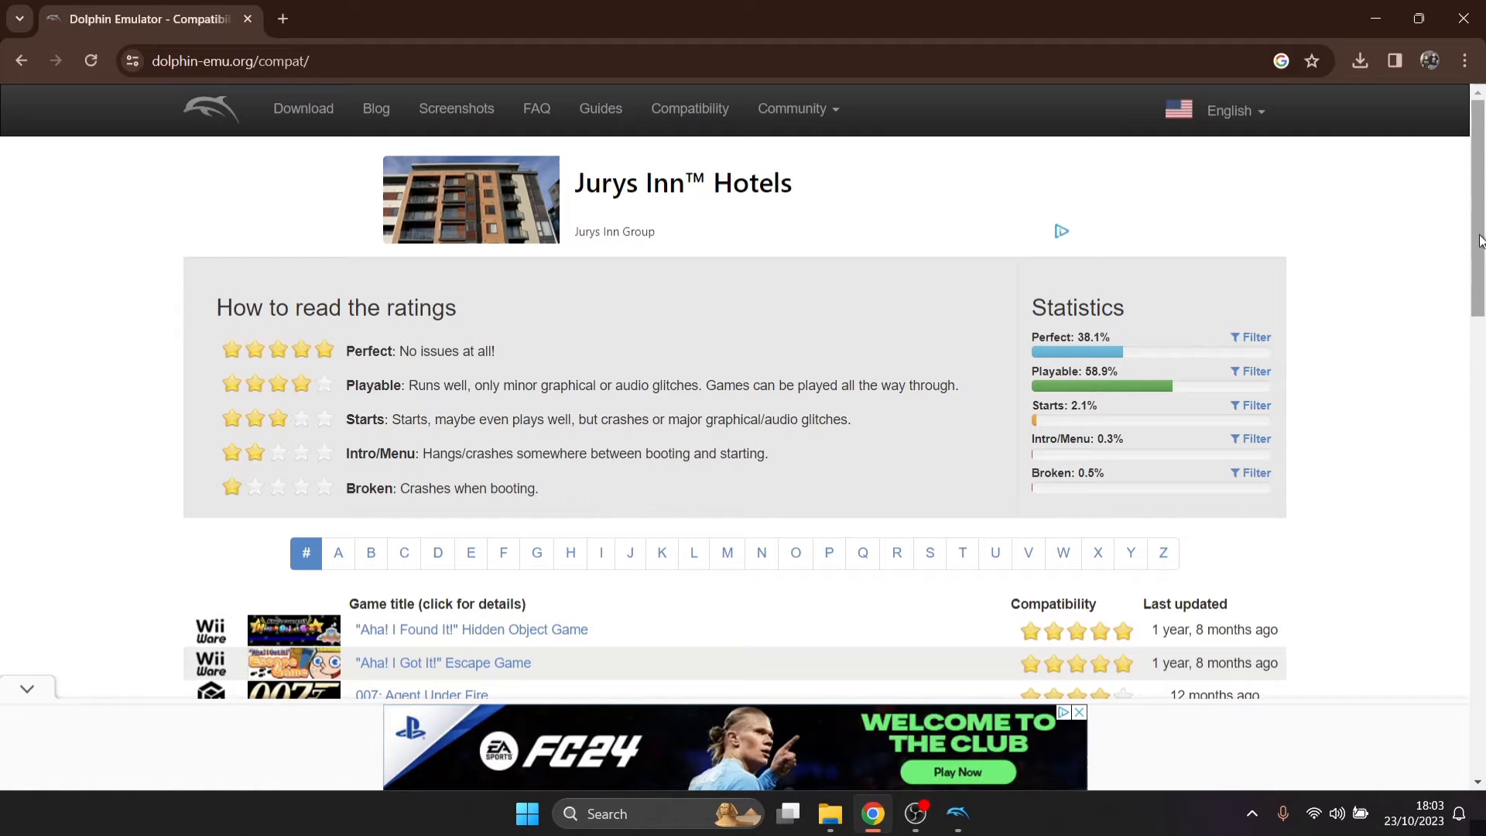
drag(1479, 239, 1479, 294)
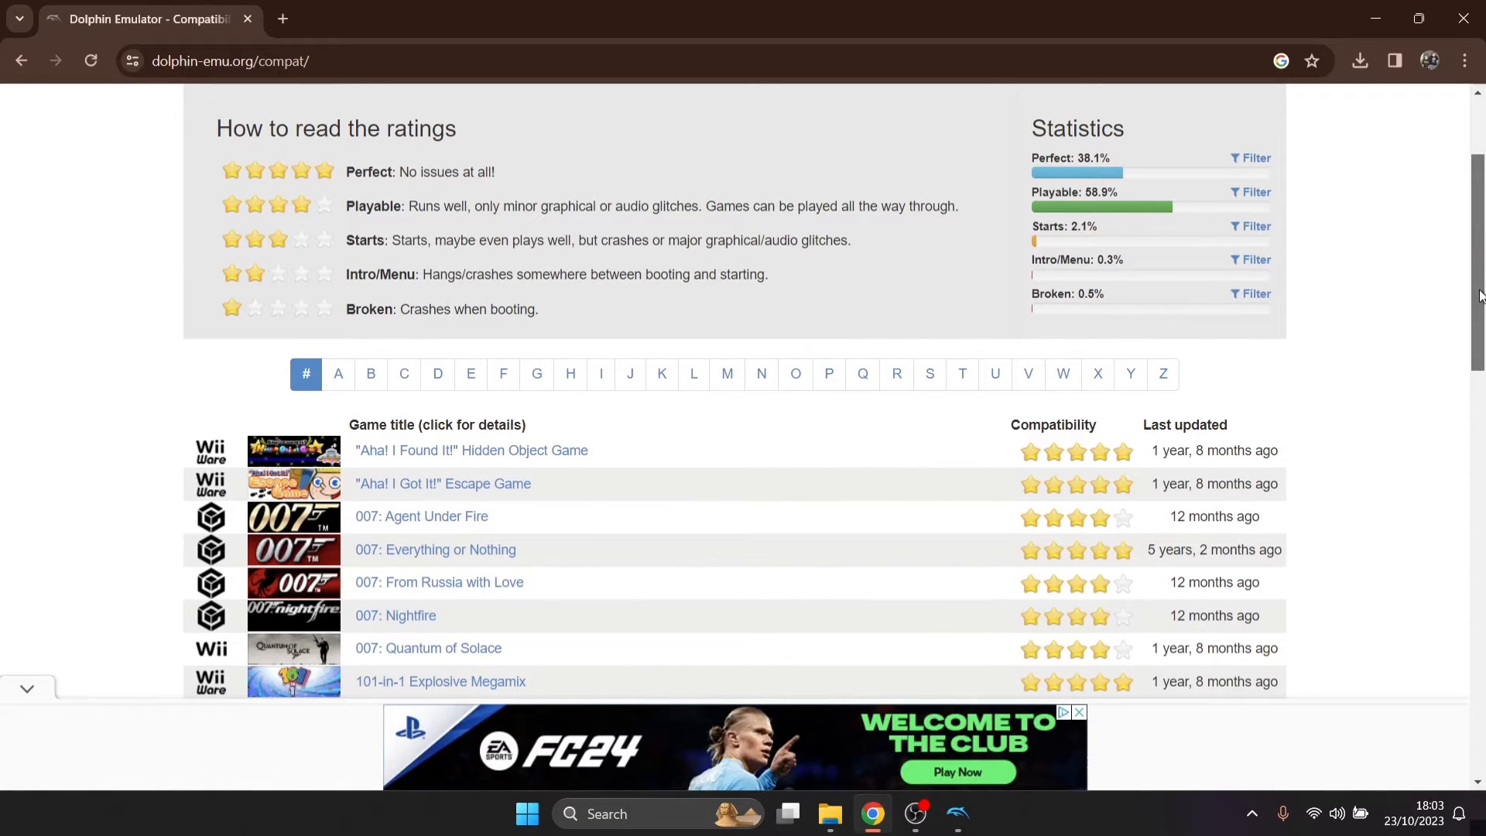
scroll(489, 253, down, 1)
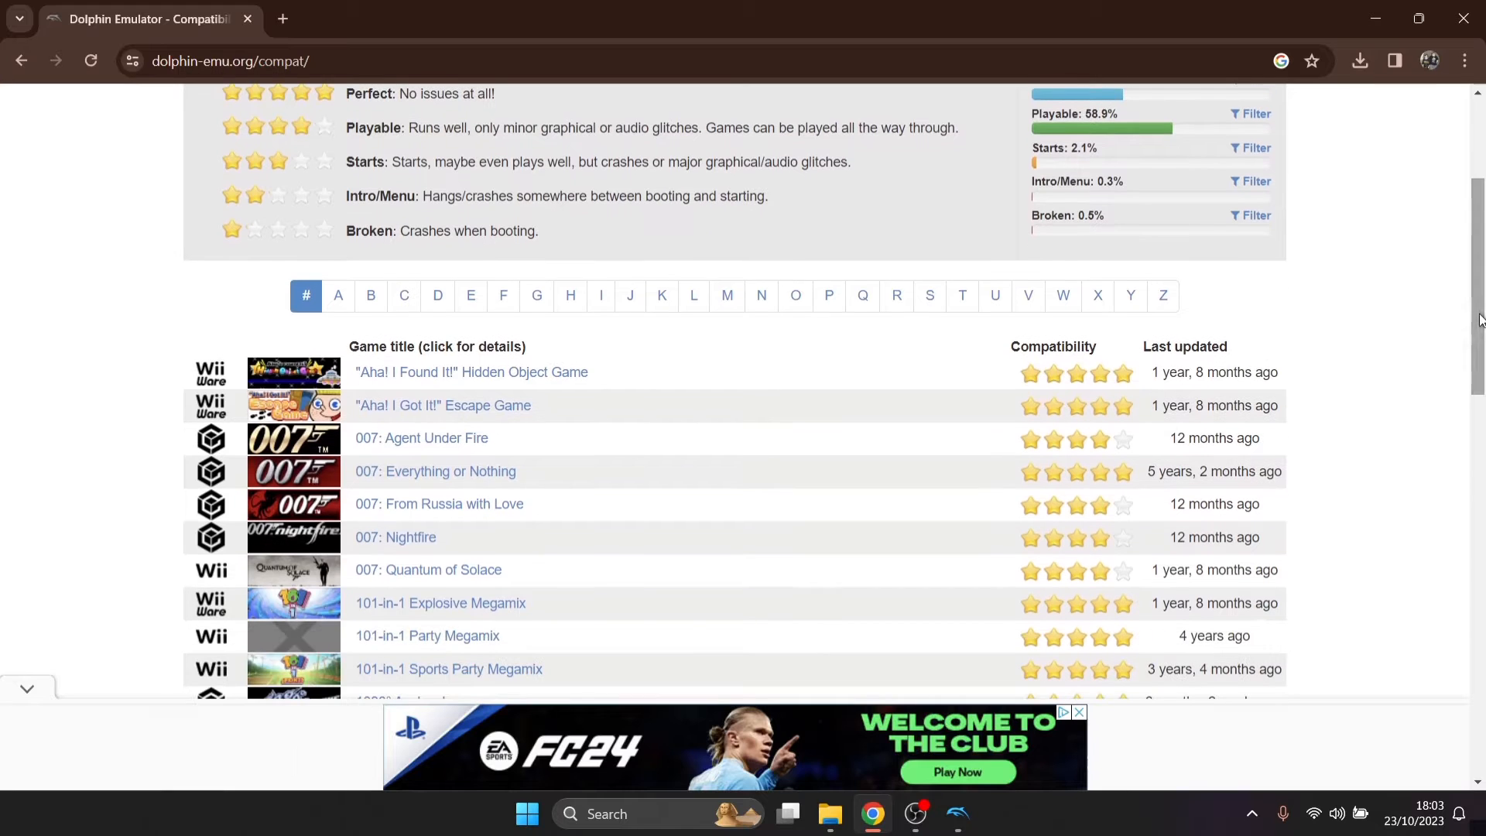
click(505, 304)
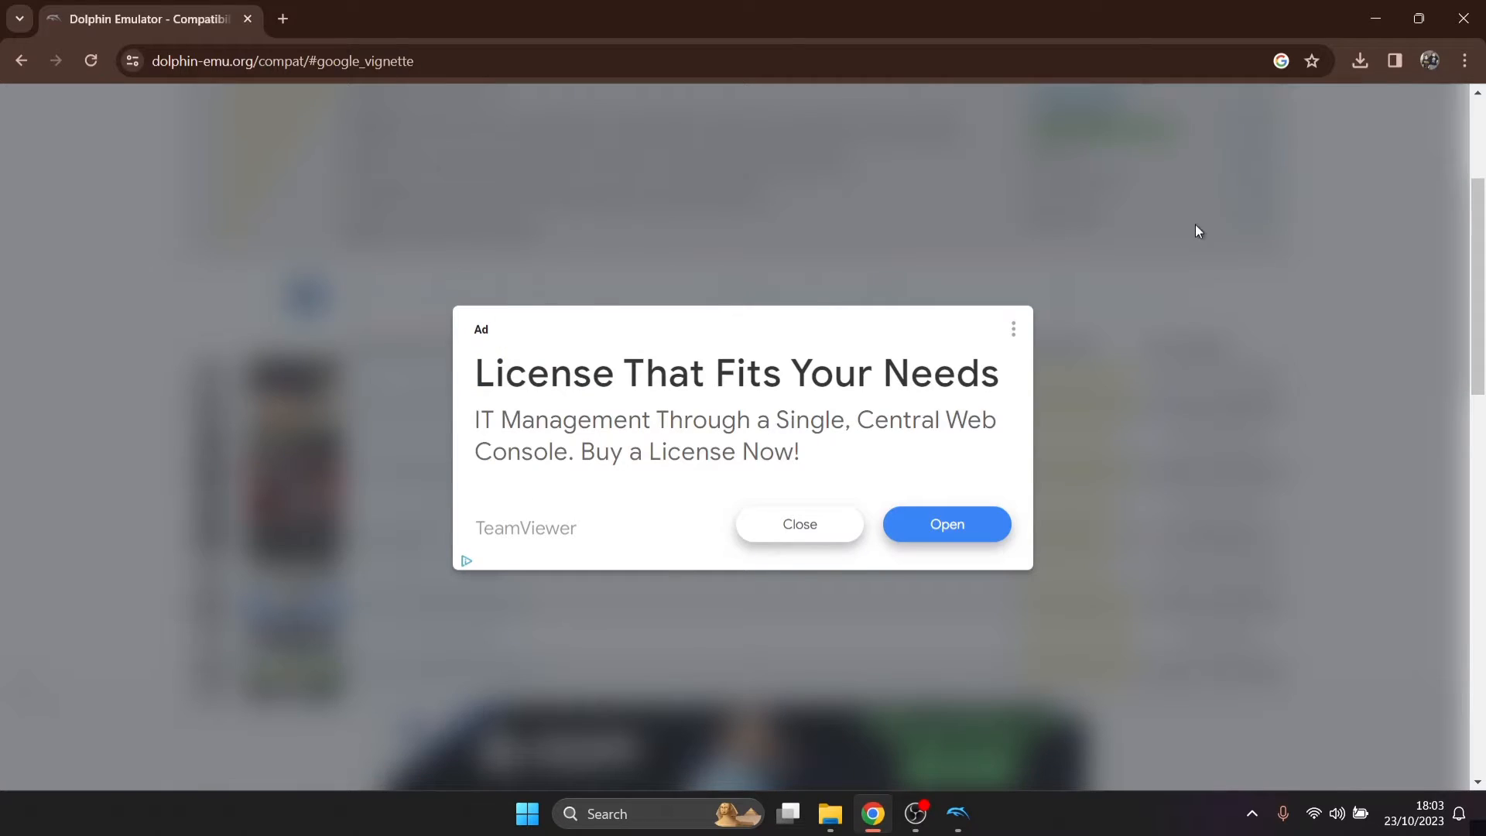
click(799, 522)
scroll(480, 249, down, 5)
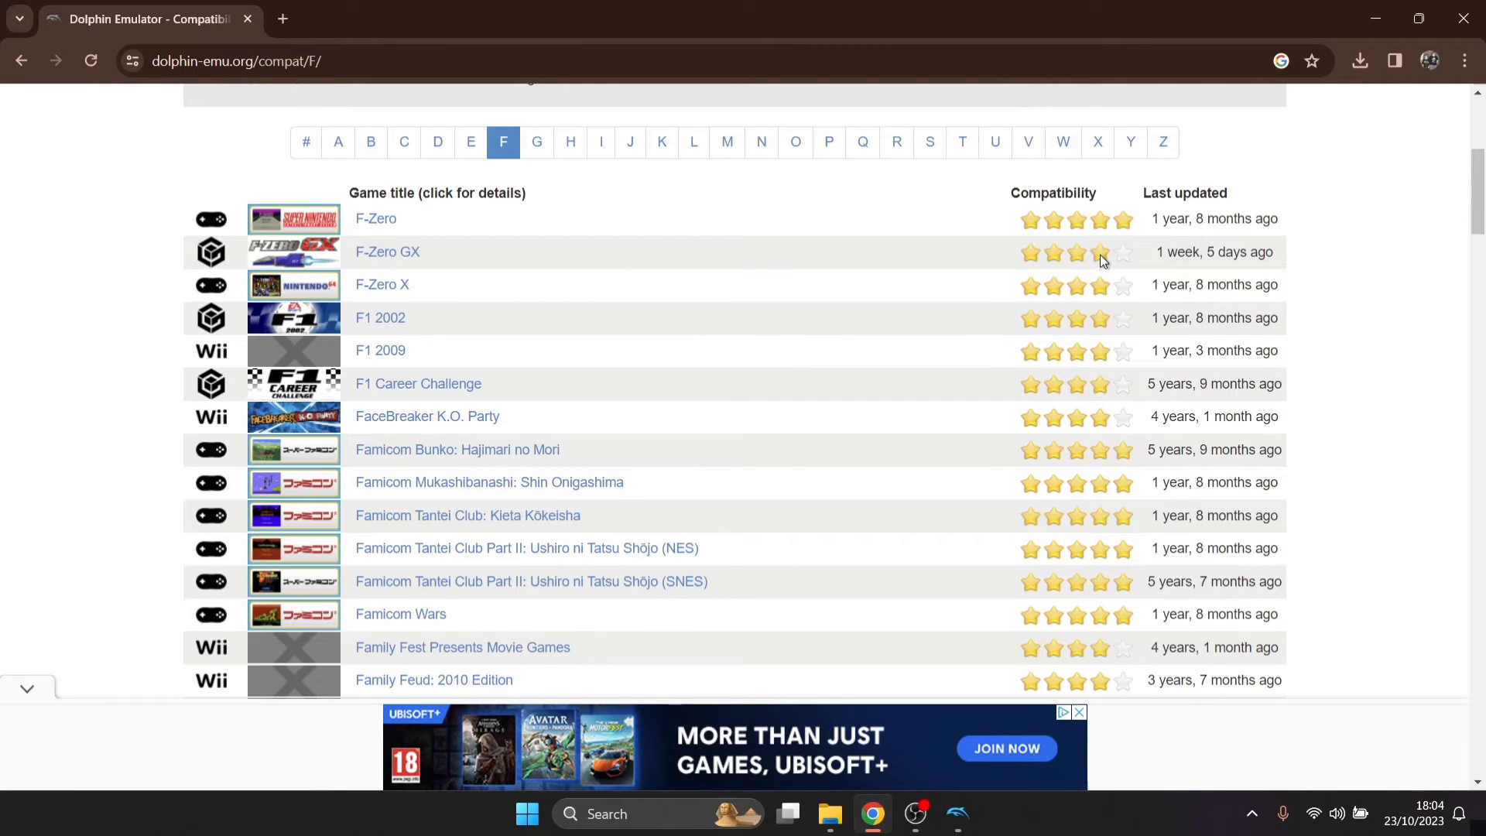
mouse_move(1100, 254)
drag(1483, 166, 1484, 118)
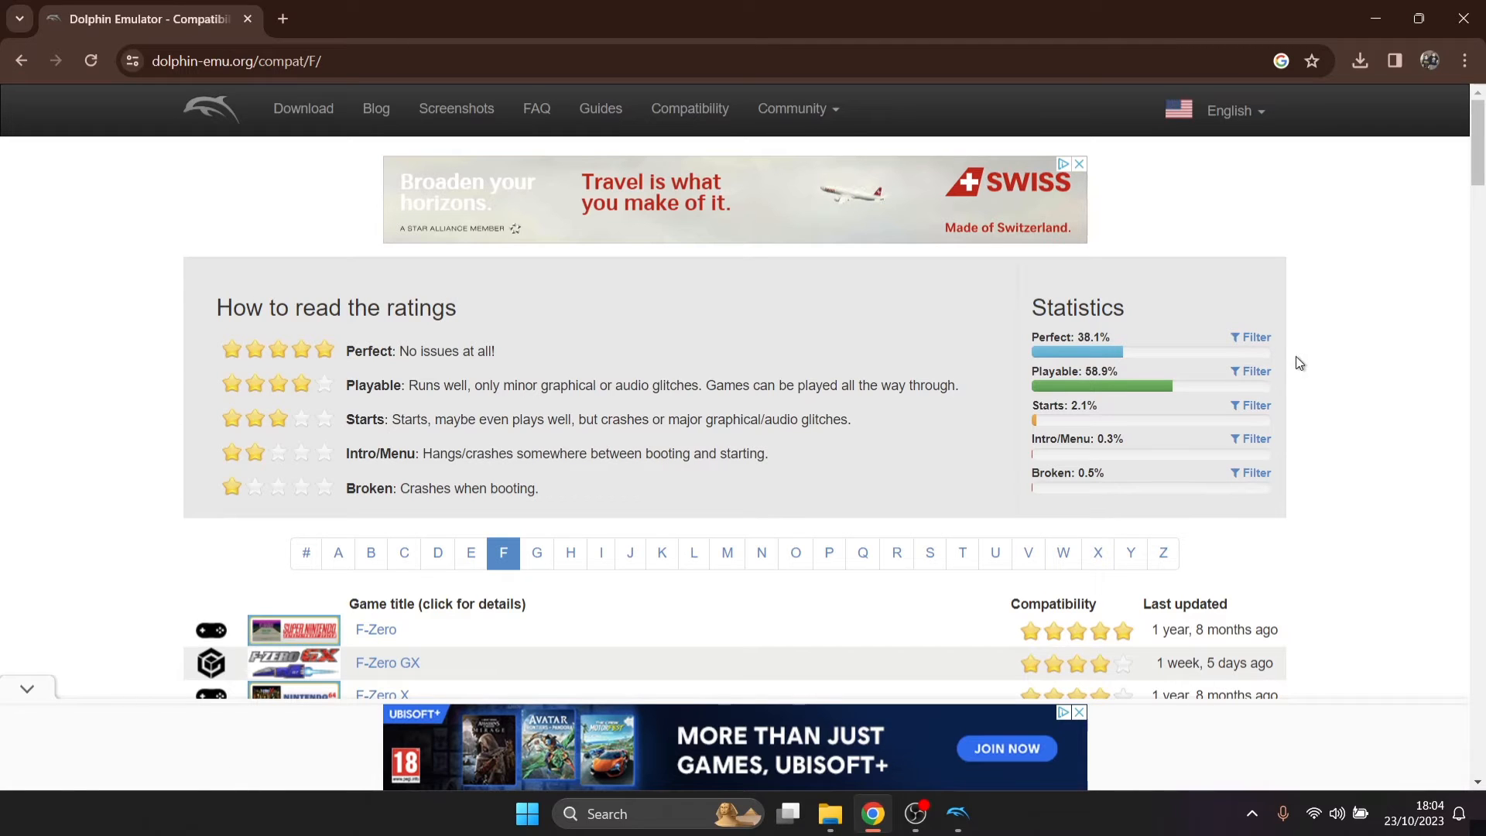
click(1371, 11)
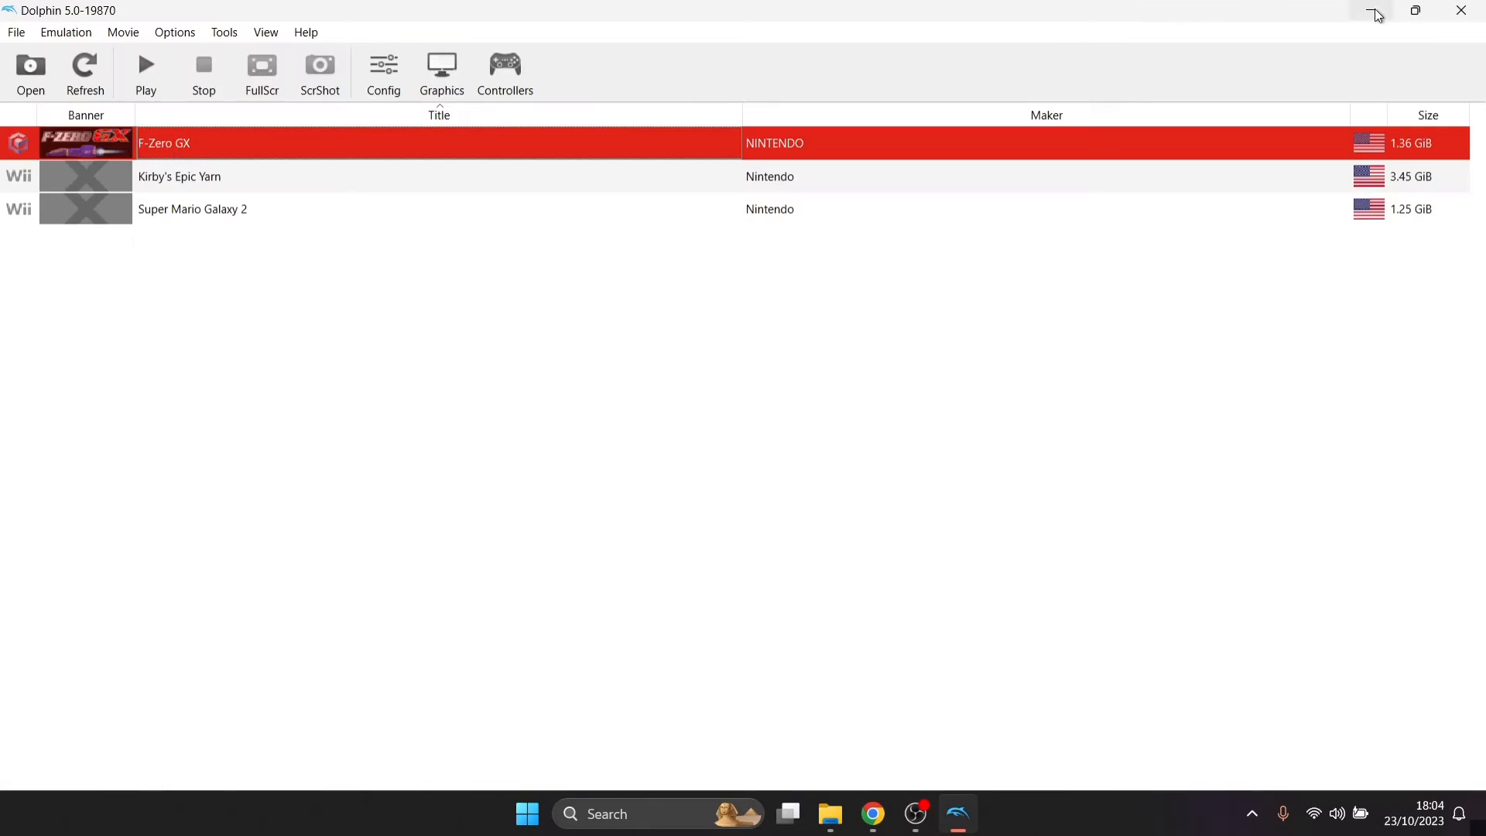
Step: Open the file conversion options for F-Zero GX and choose RVZ as the output format
right_click(168, 150)
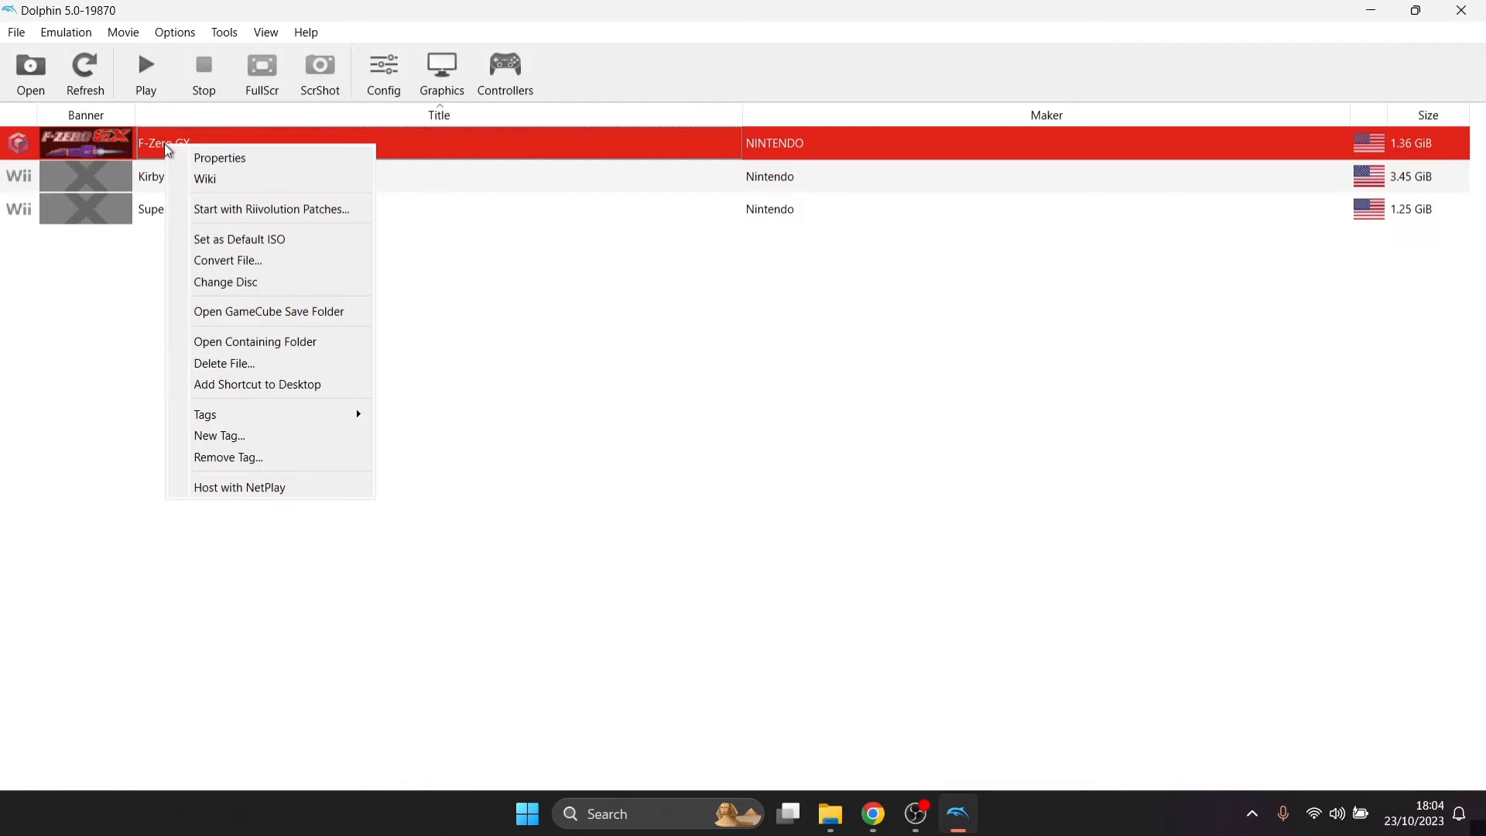
click(227, 261)
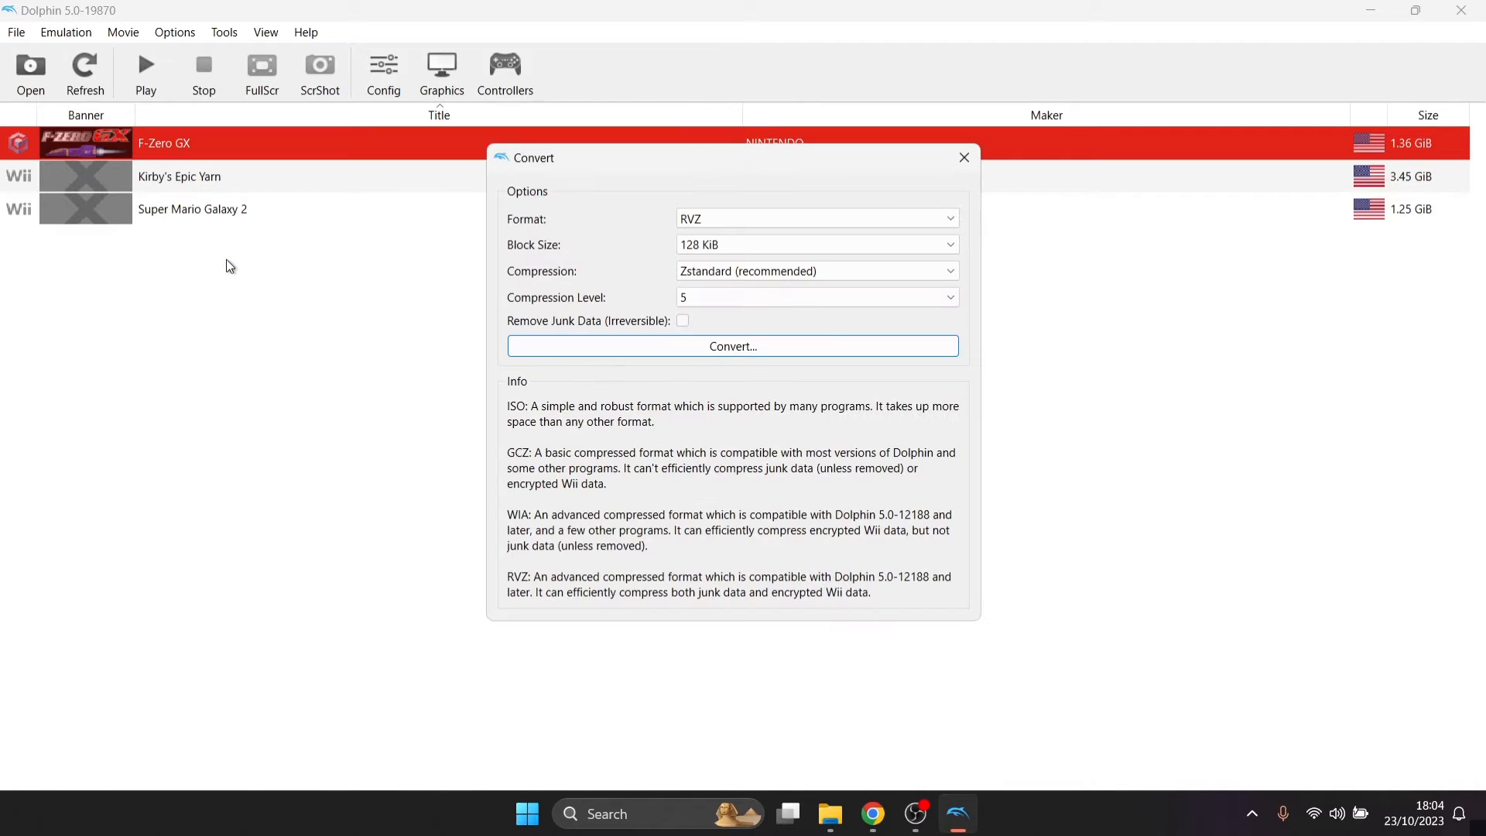
click(879, 230)
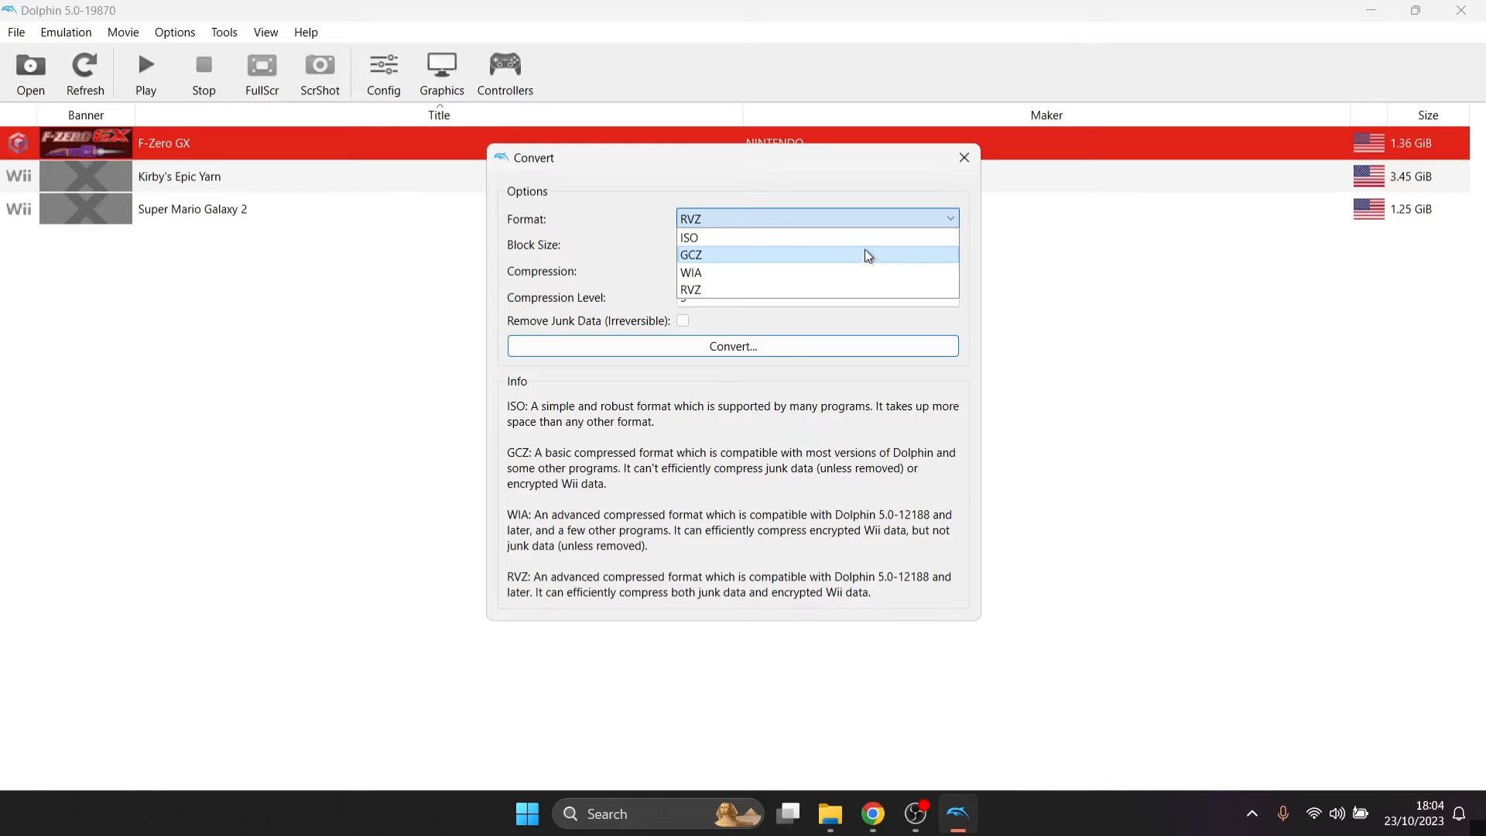
click(858, 291)
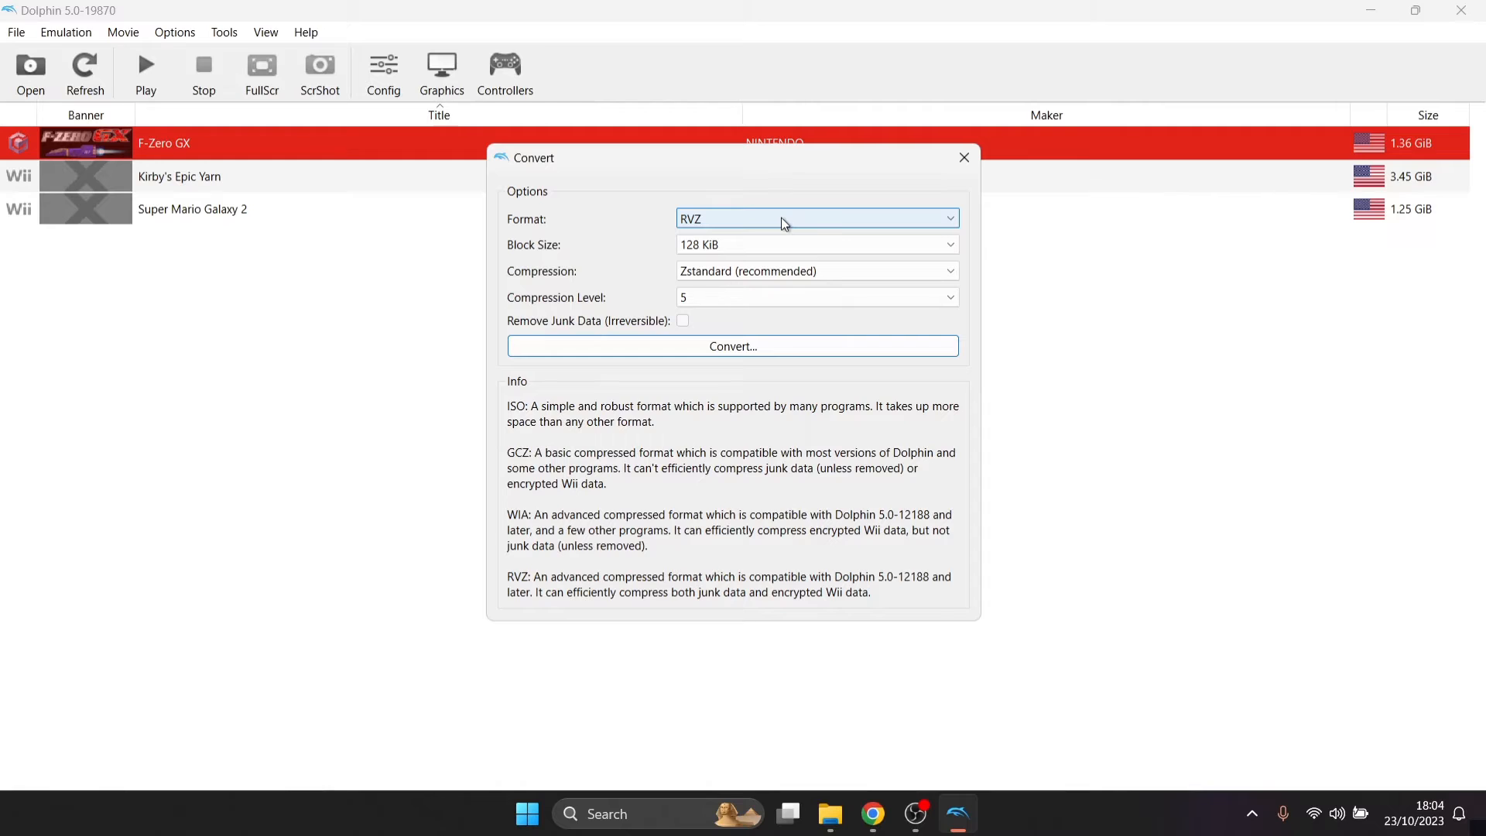
Step: Convert the game image and save it as F-Zero GX.rvz in the Dolphin-x64 folder on the Desktop
click(755, 348)
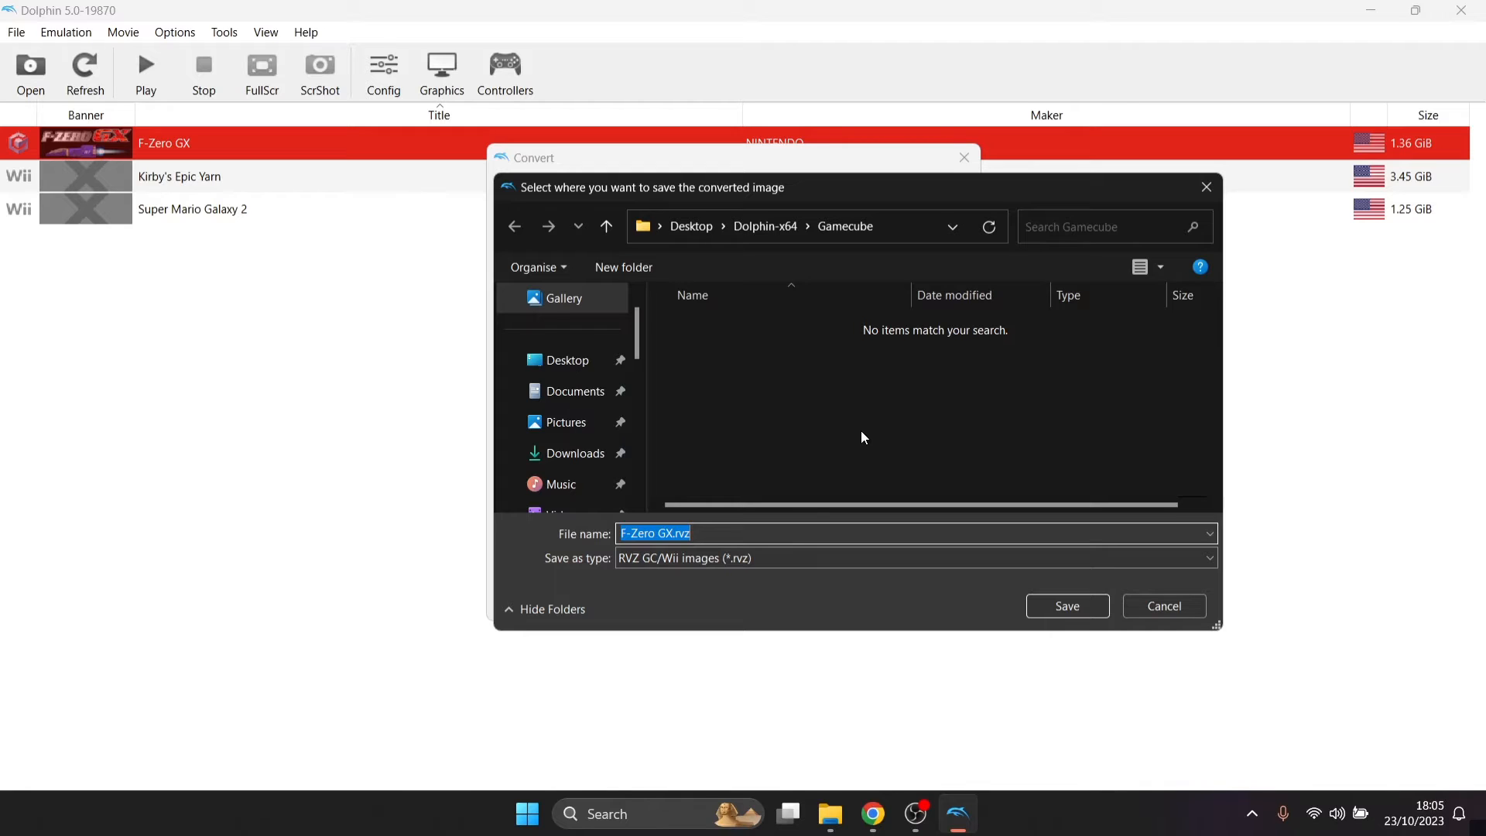
click(596, 376)
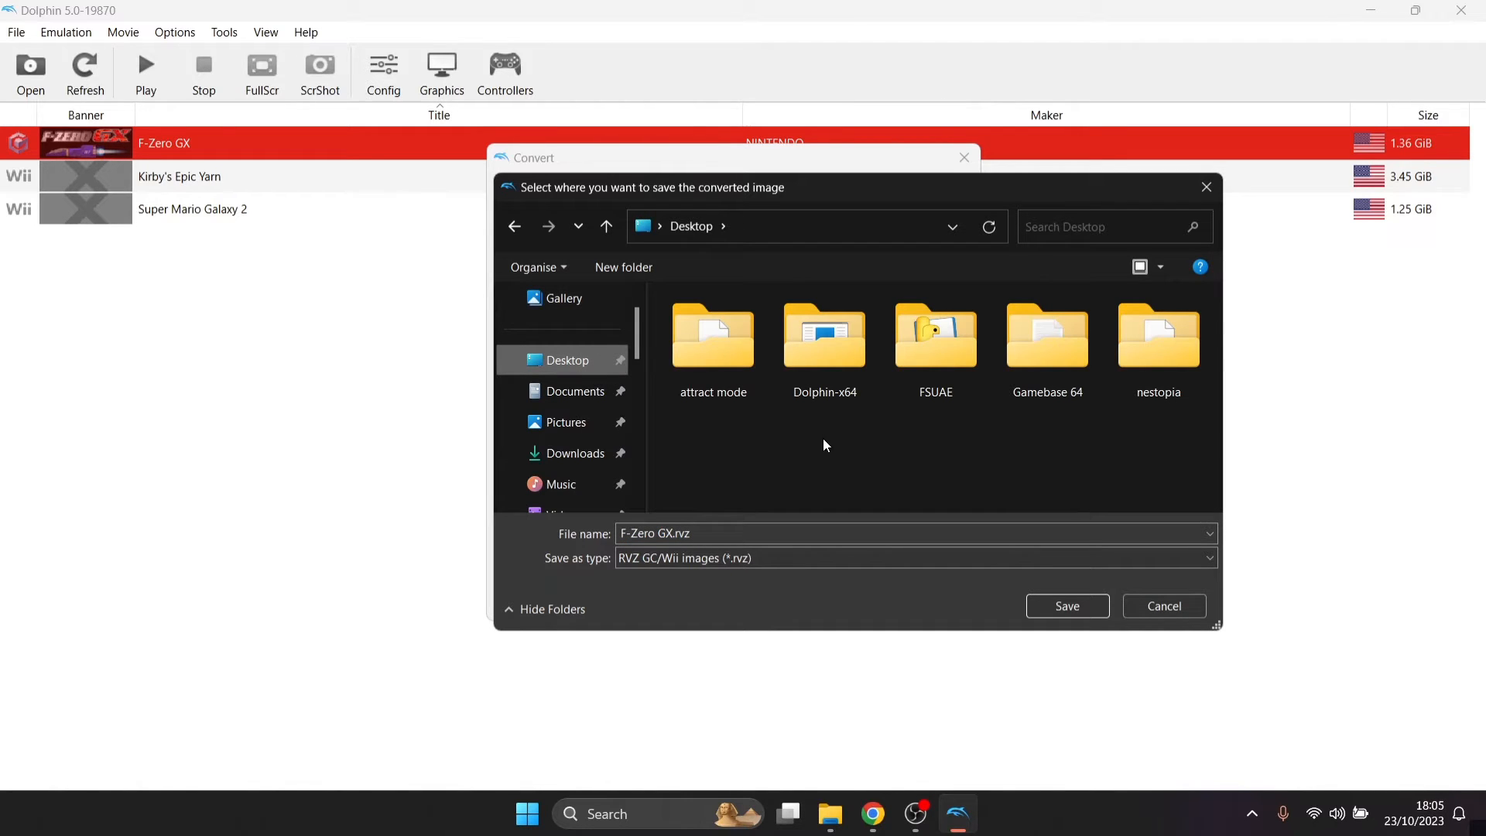
click(832, 354)
double_click(833, 354)
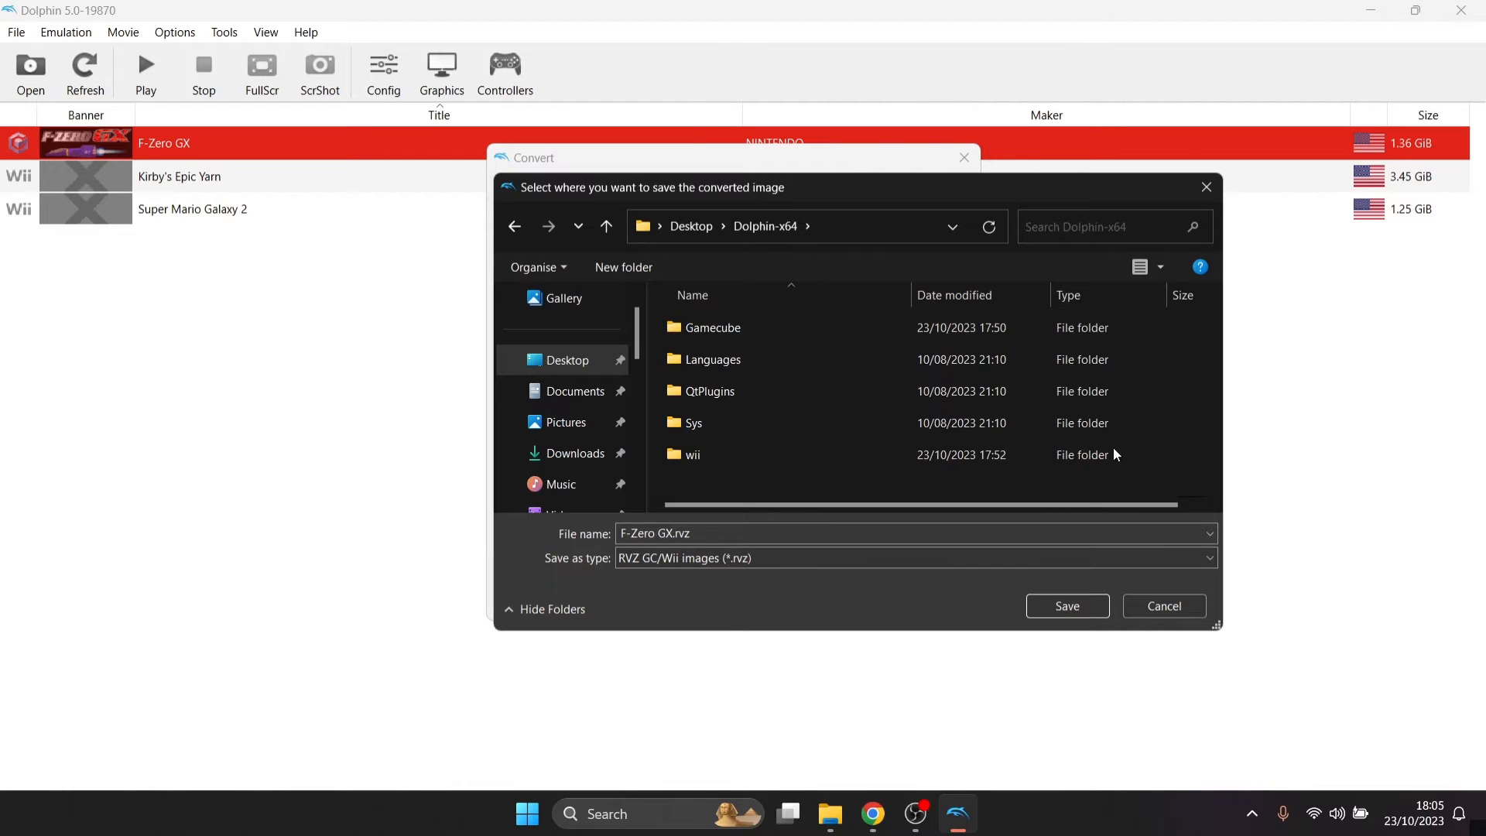
click(1094, 609)
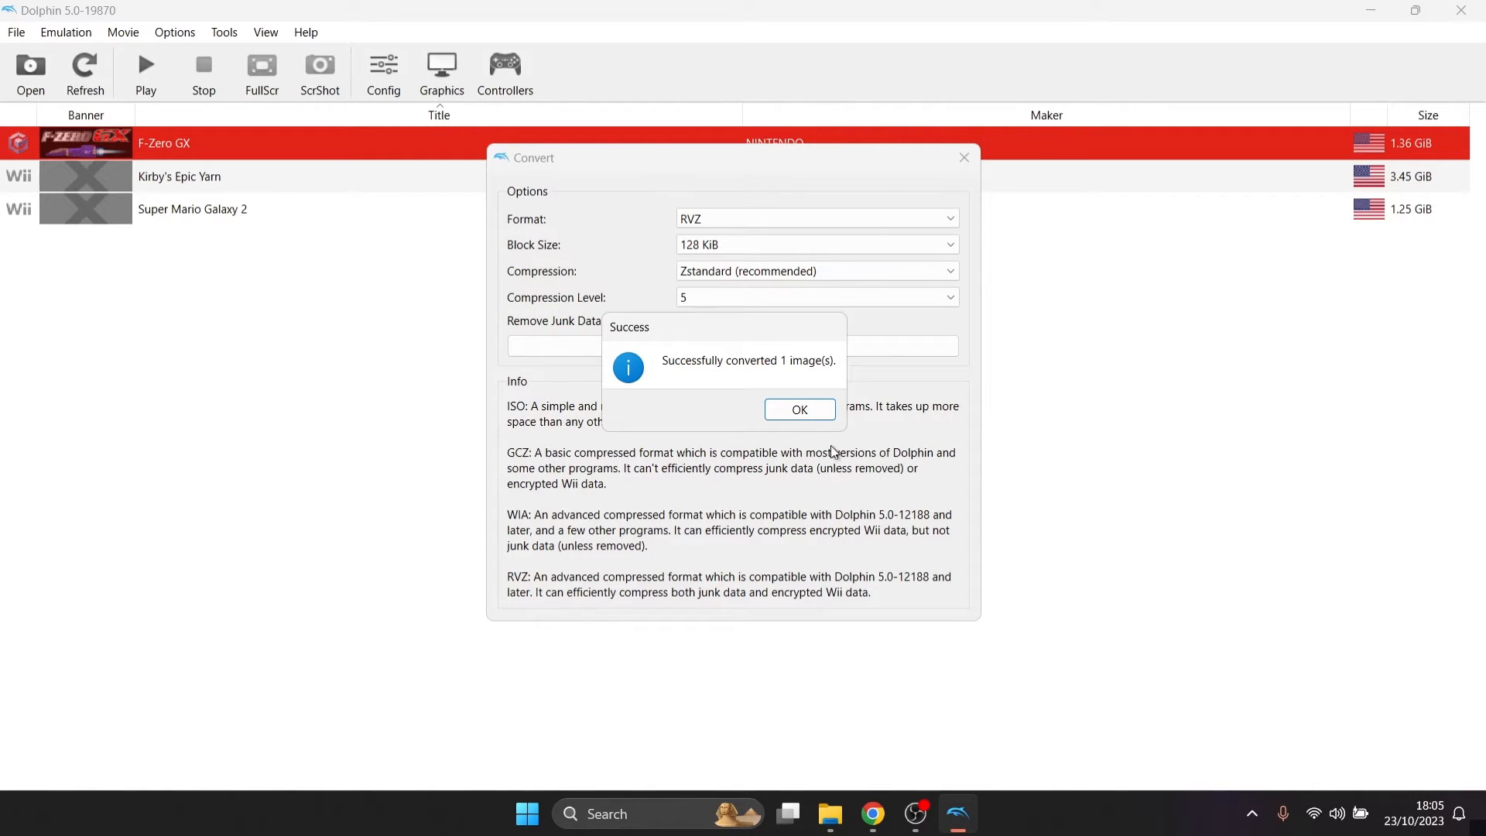
click(809, 411)
click(922, 317)
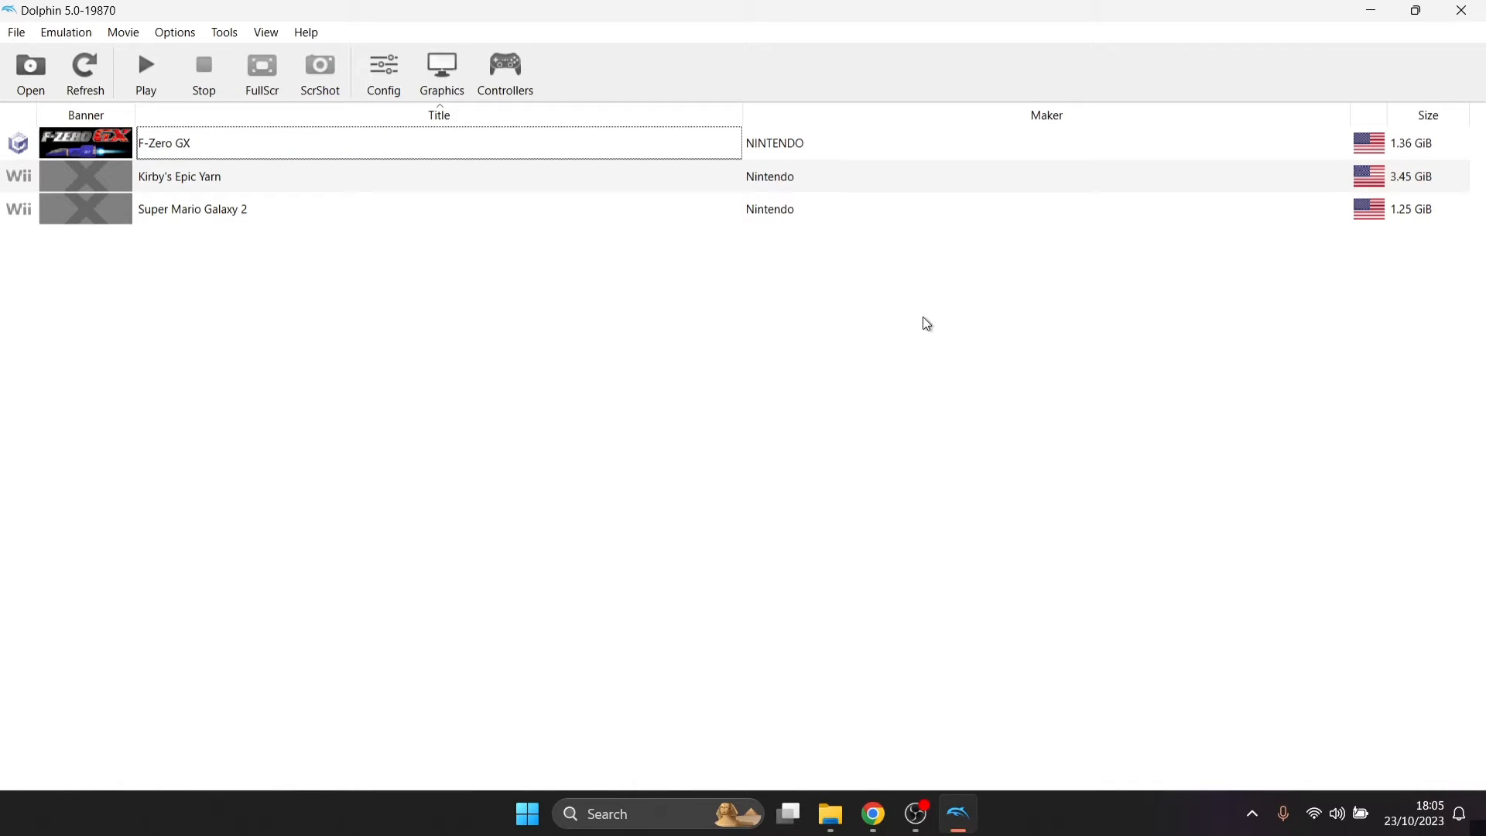
Step: Close Dolphin and delete the original F-Zero GX.iso from the Gamecube folder in Dolphin-x64
click(1461, 10)
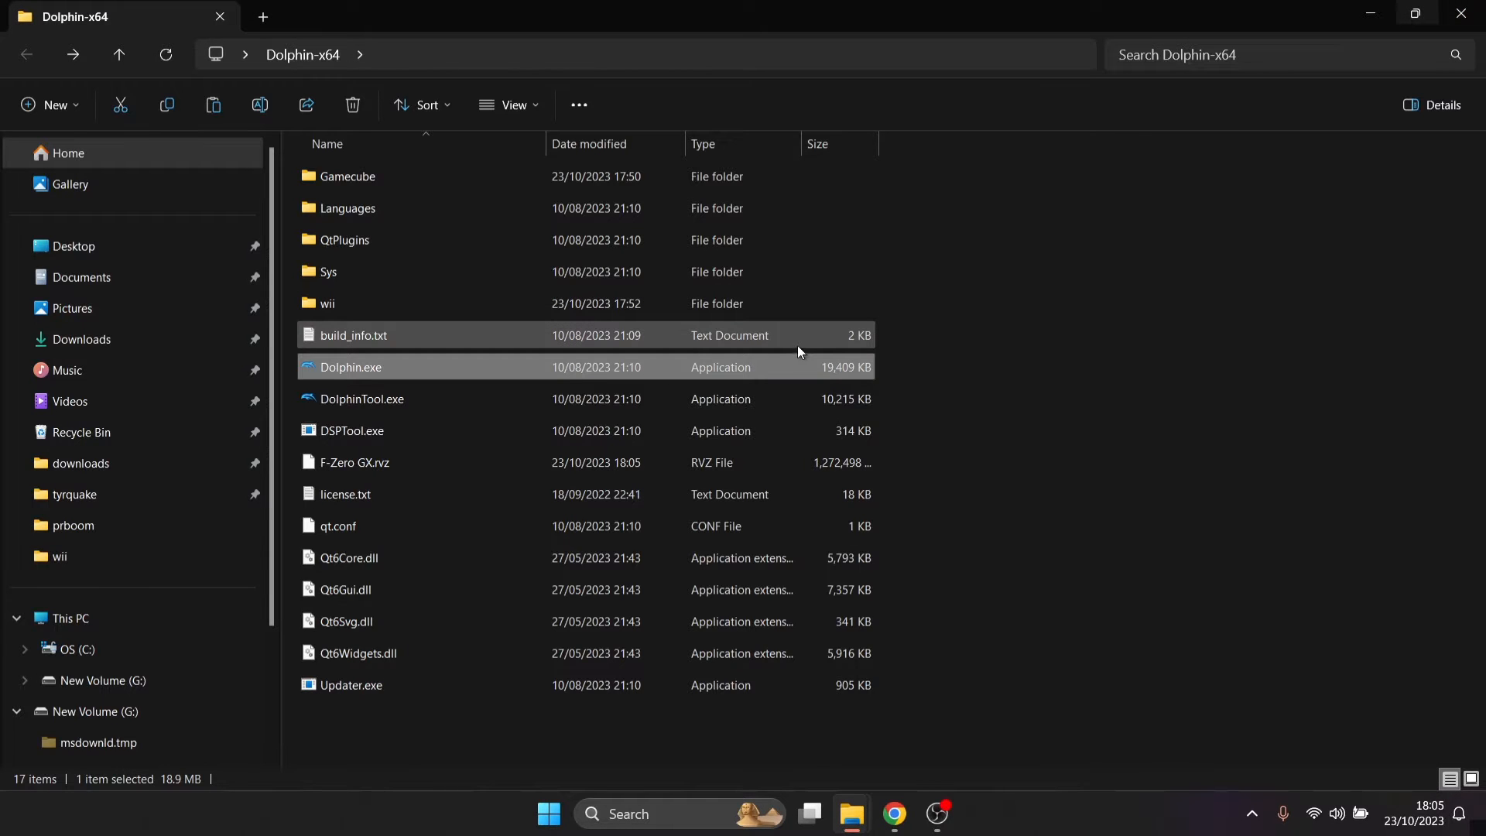
click(474, 457)
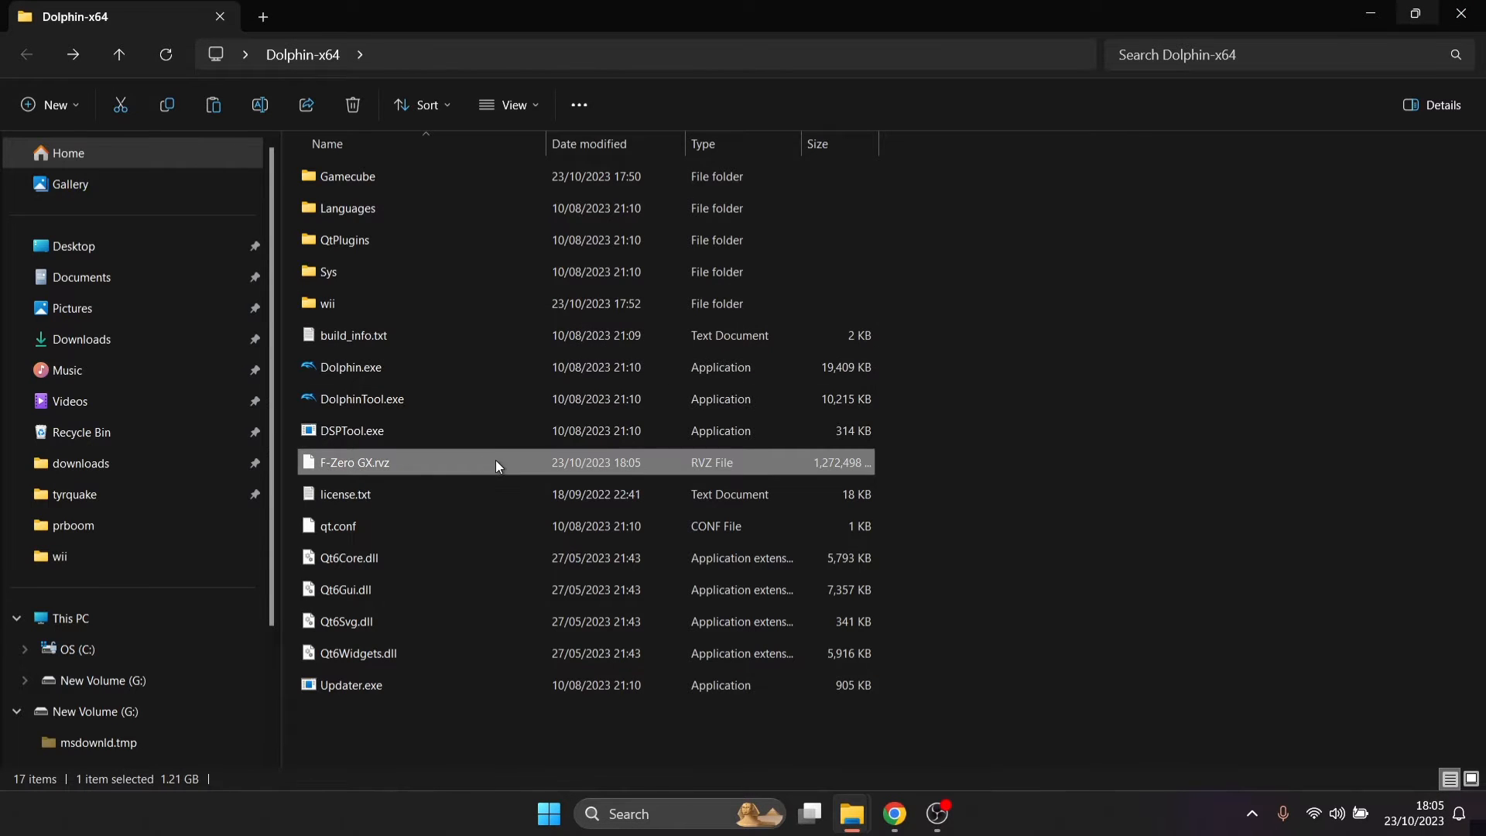
double_click(456, 169)
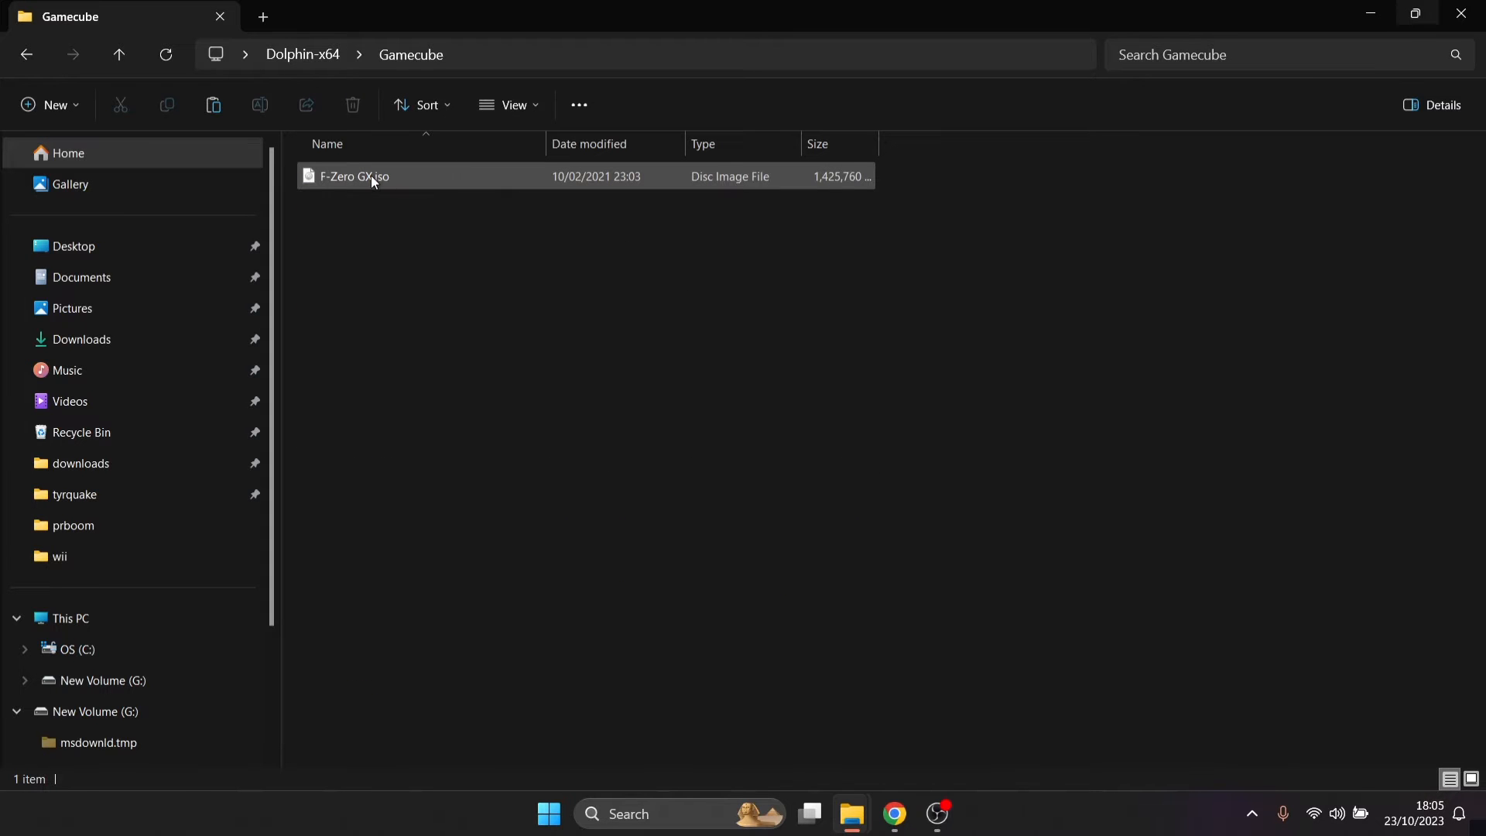
right_click(371, 176)
click(549, 196)
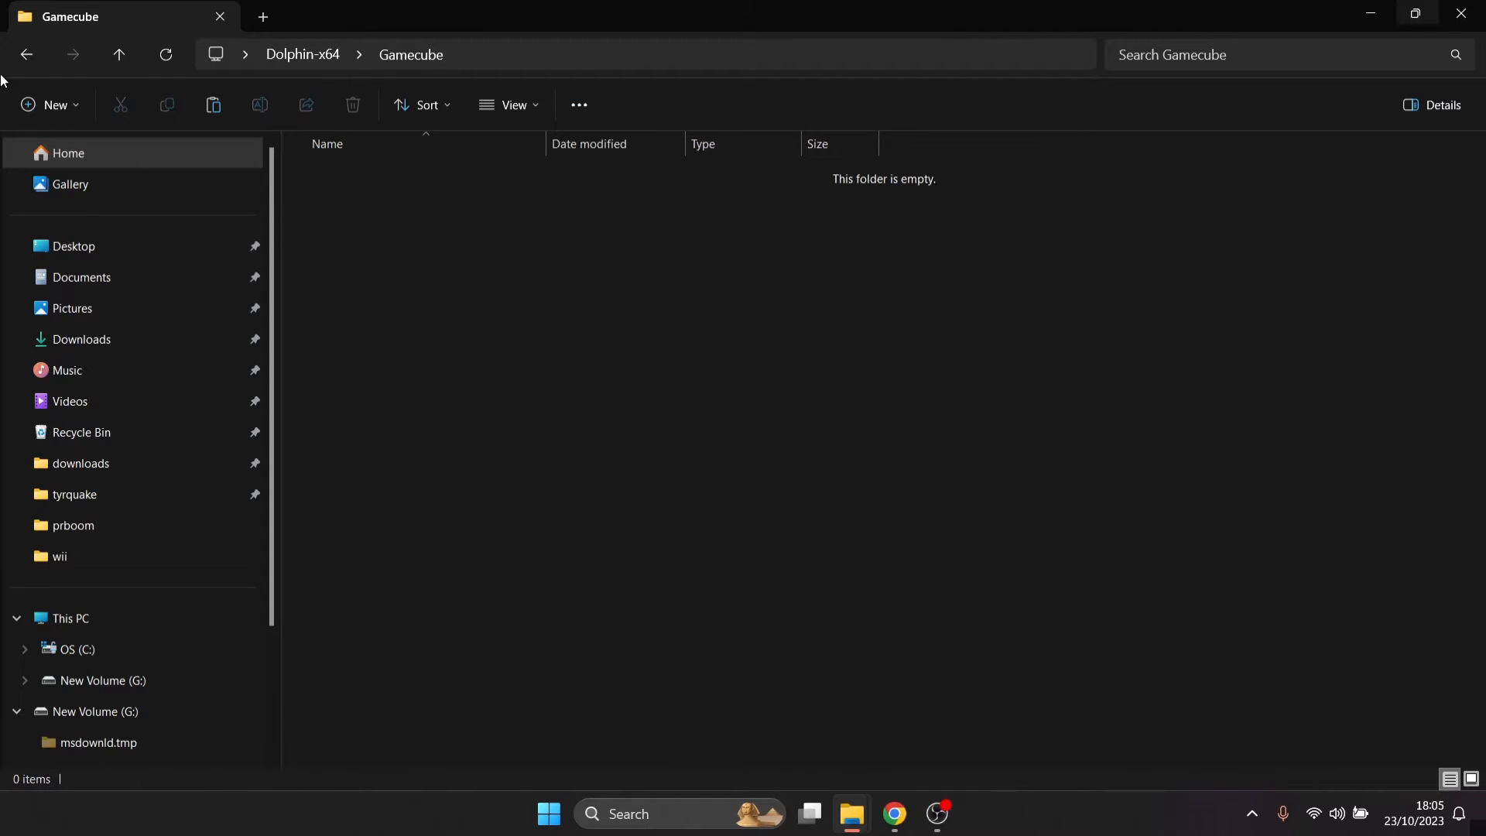
Step: Move F-Zero GX.rvz from the Dolphin-x64 folder into the Gamecube folder
click(25, 54)
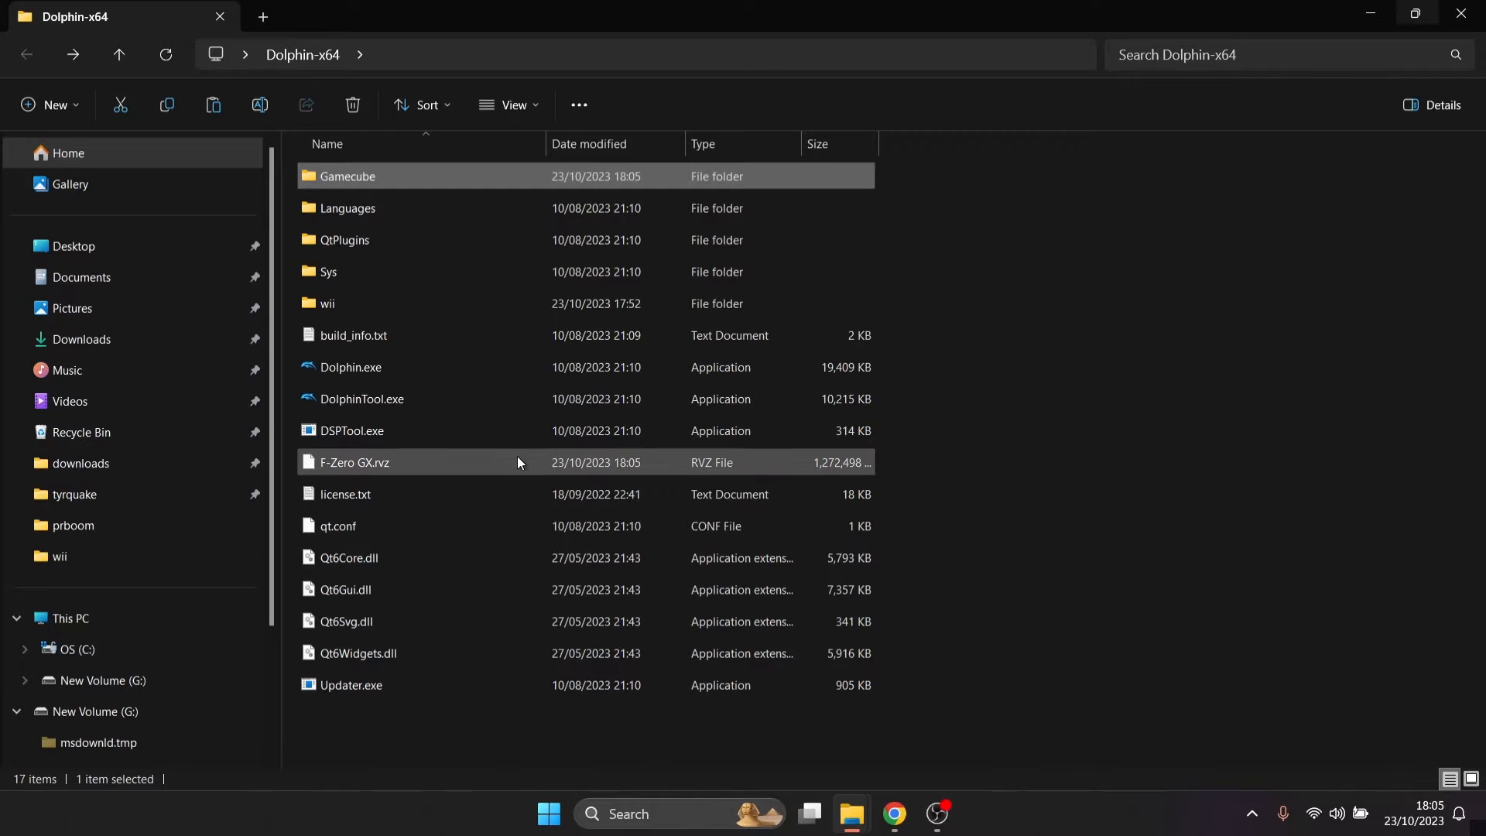
drag(516, 456, 522, 213)
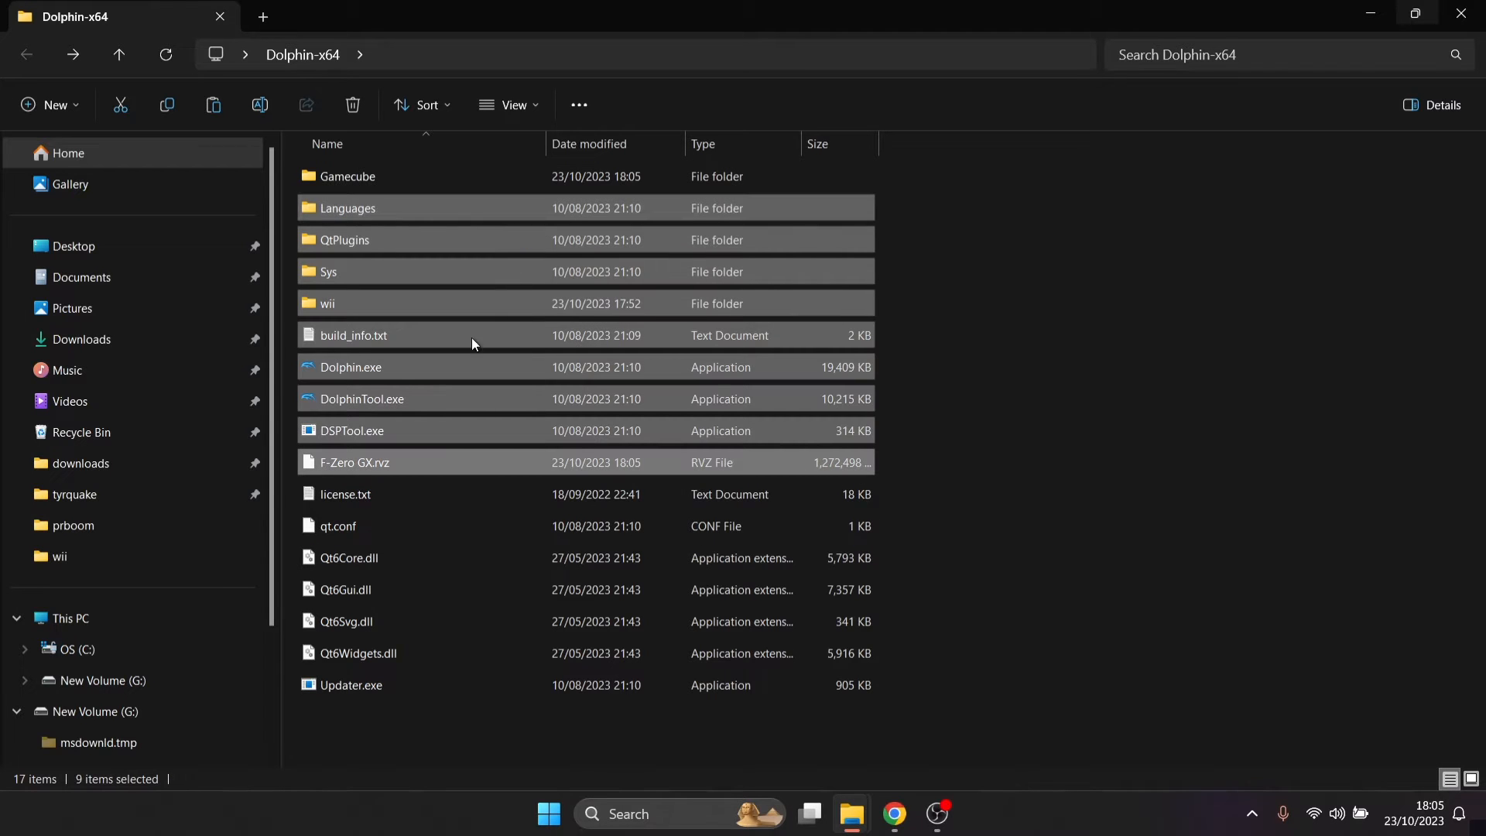
click(363, 464)
drag(364, 464, 452, 170)
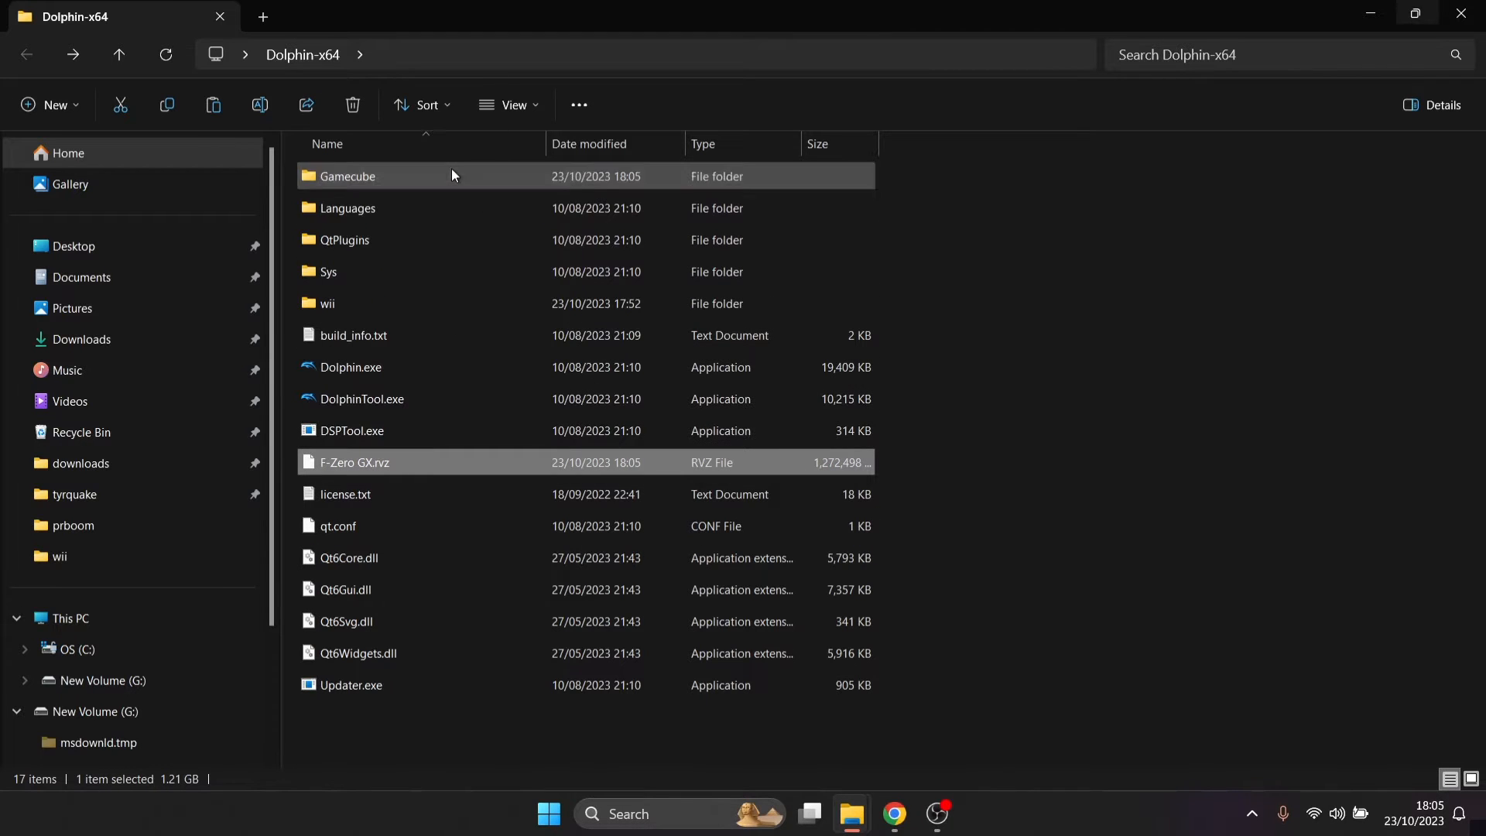
Step: Restart Dolphin from Dolphin.exe and launch the converted F-Zero GX from the game list
click(456, 364)
double_click(456, 363)
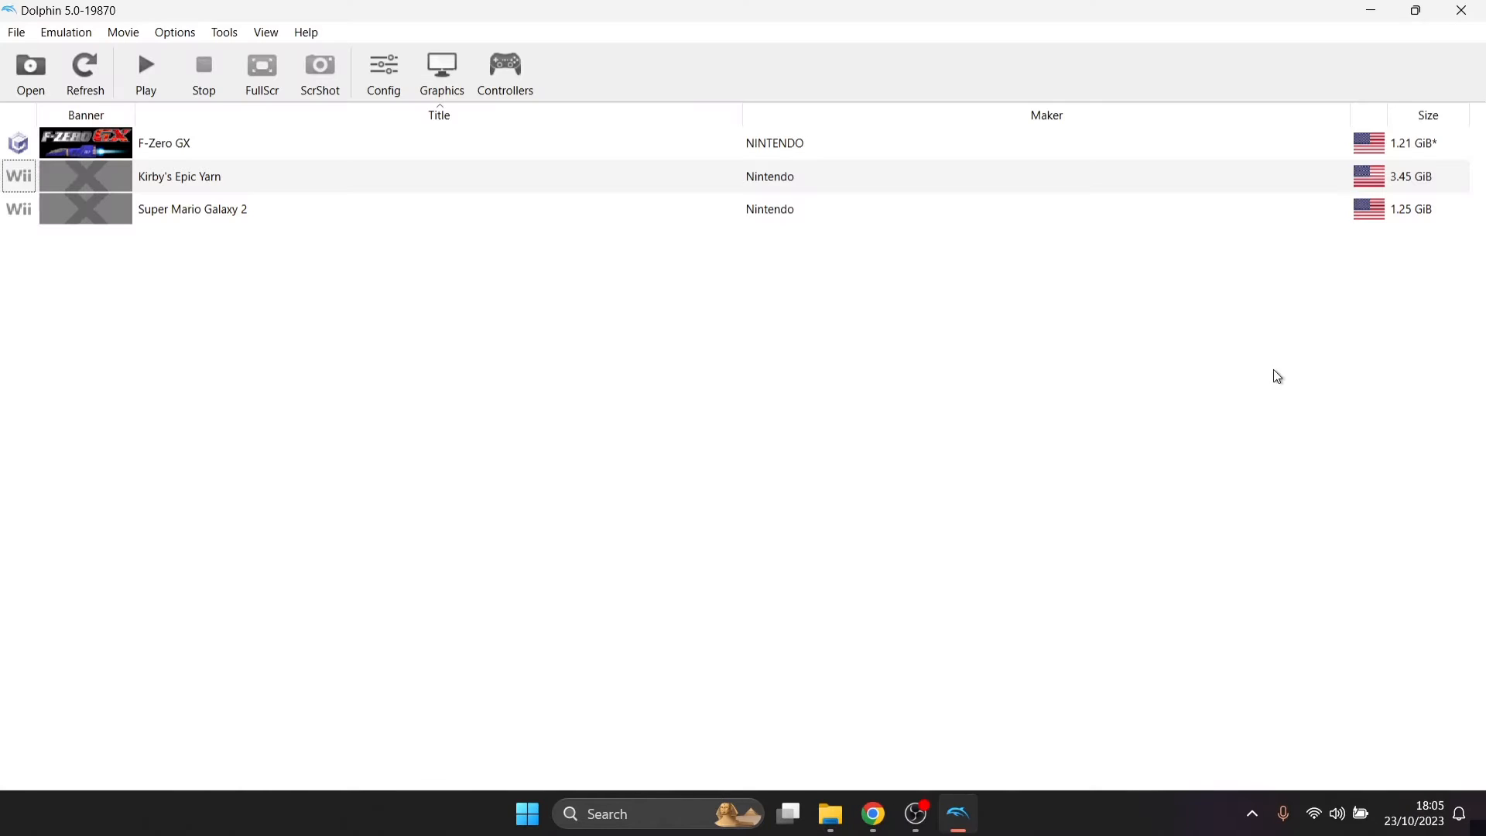
click(187, 147)
double_click(187, 147)
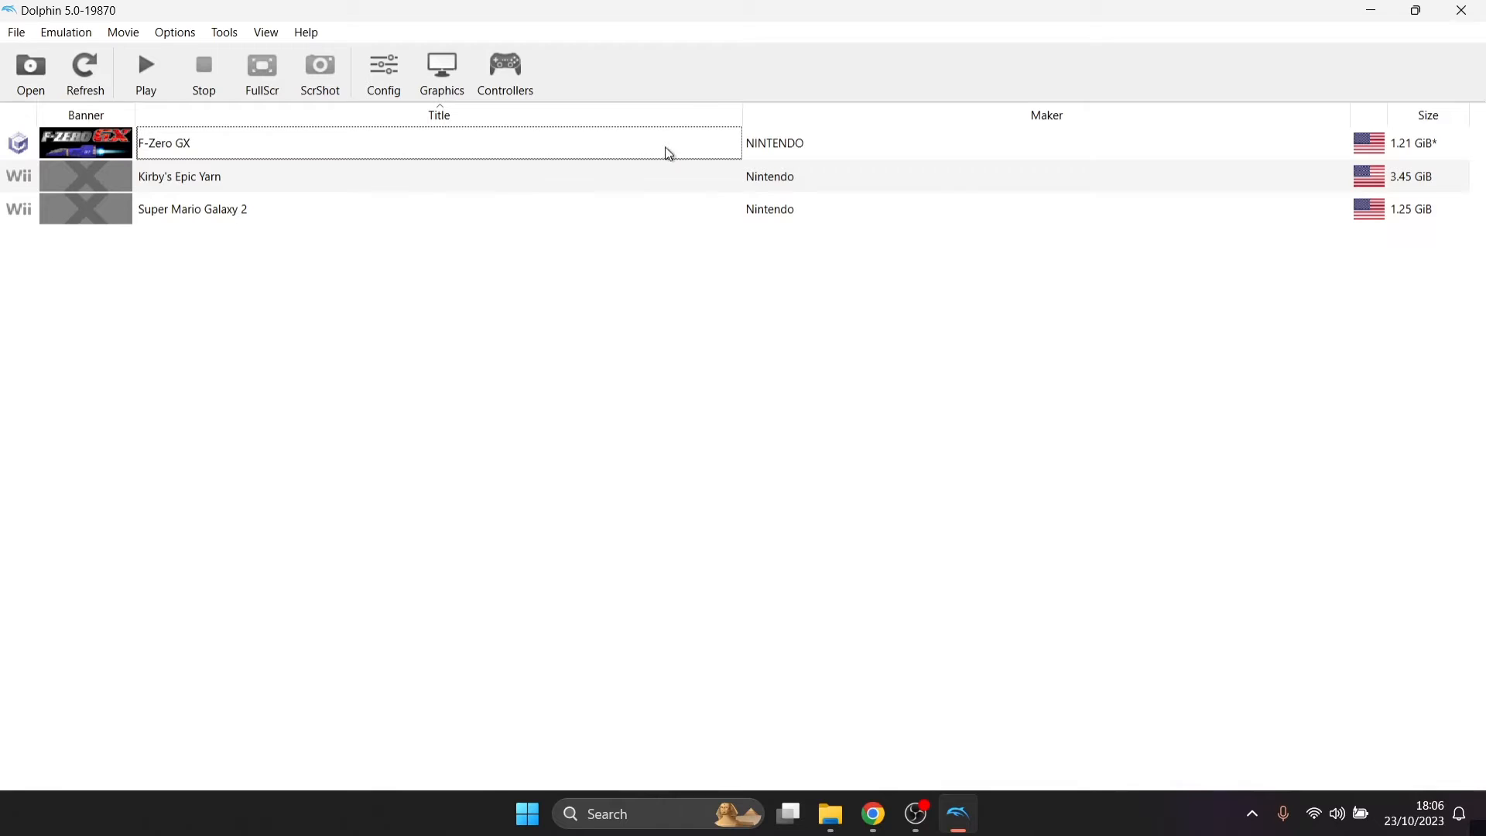
click(670, 153)
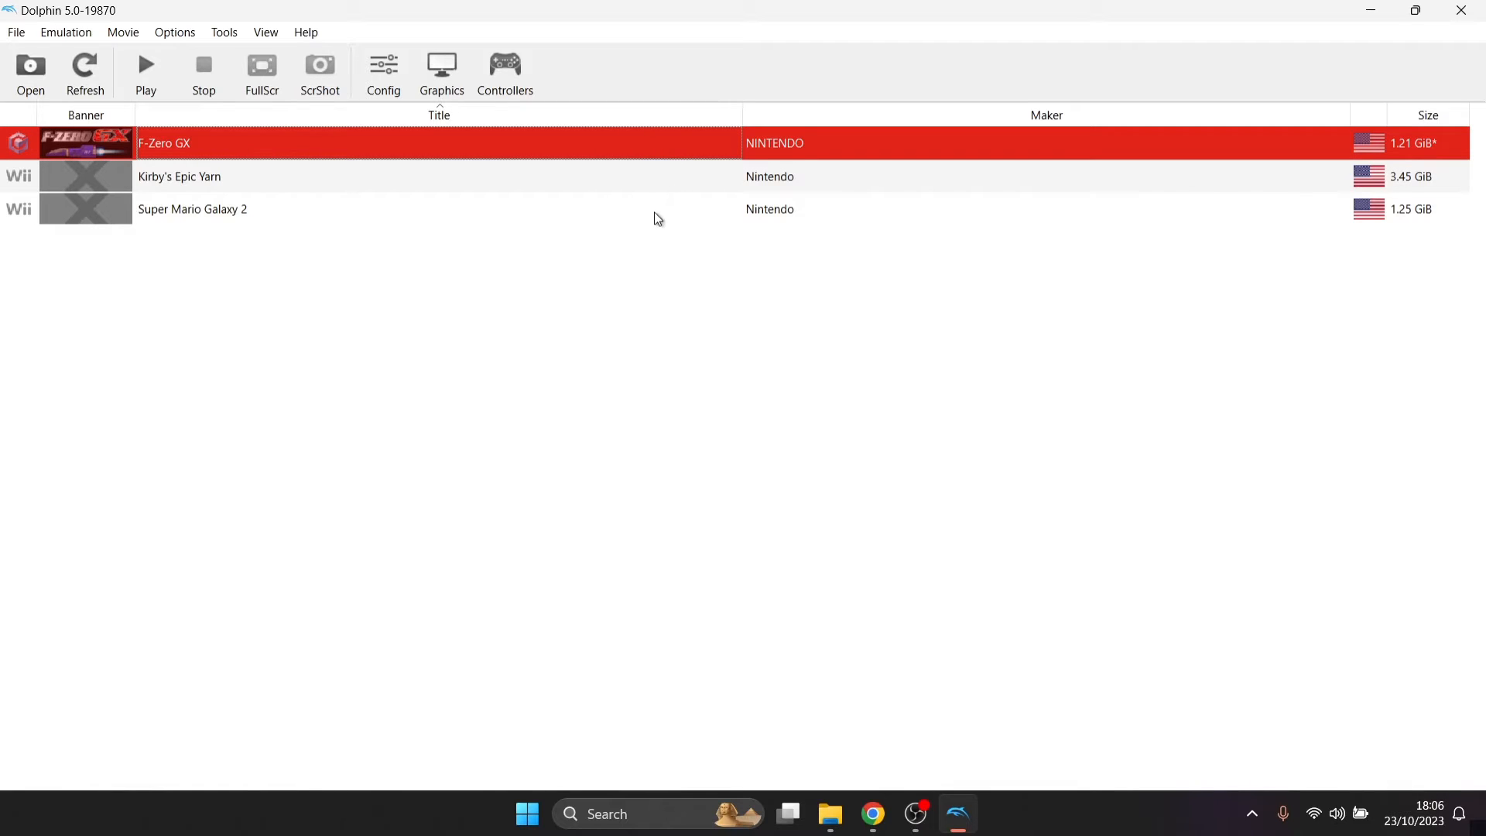
click(646, 268)
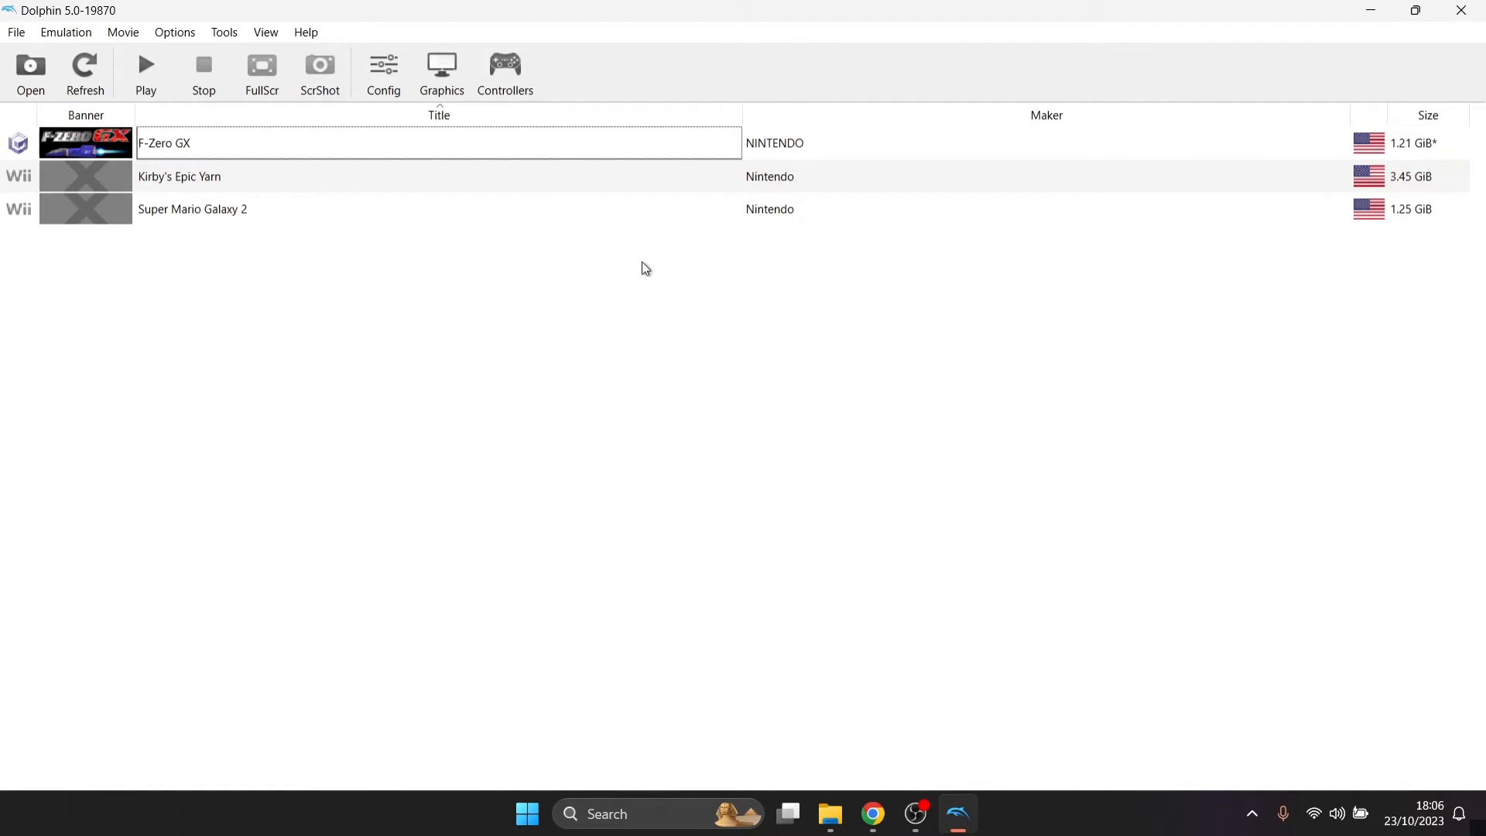
click(264, 144)
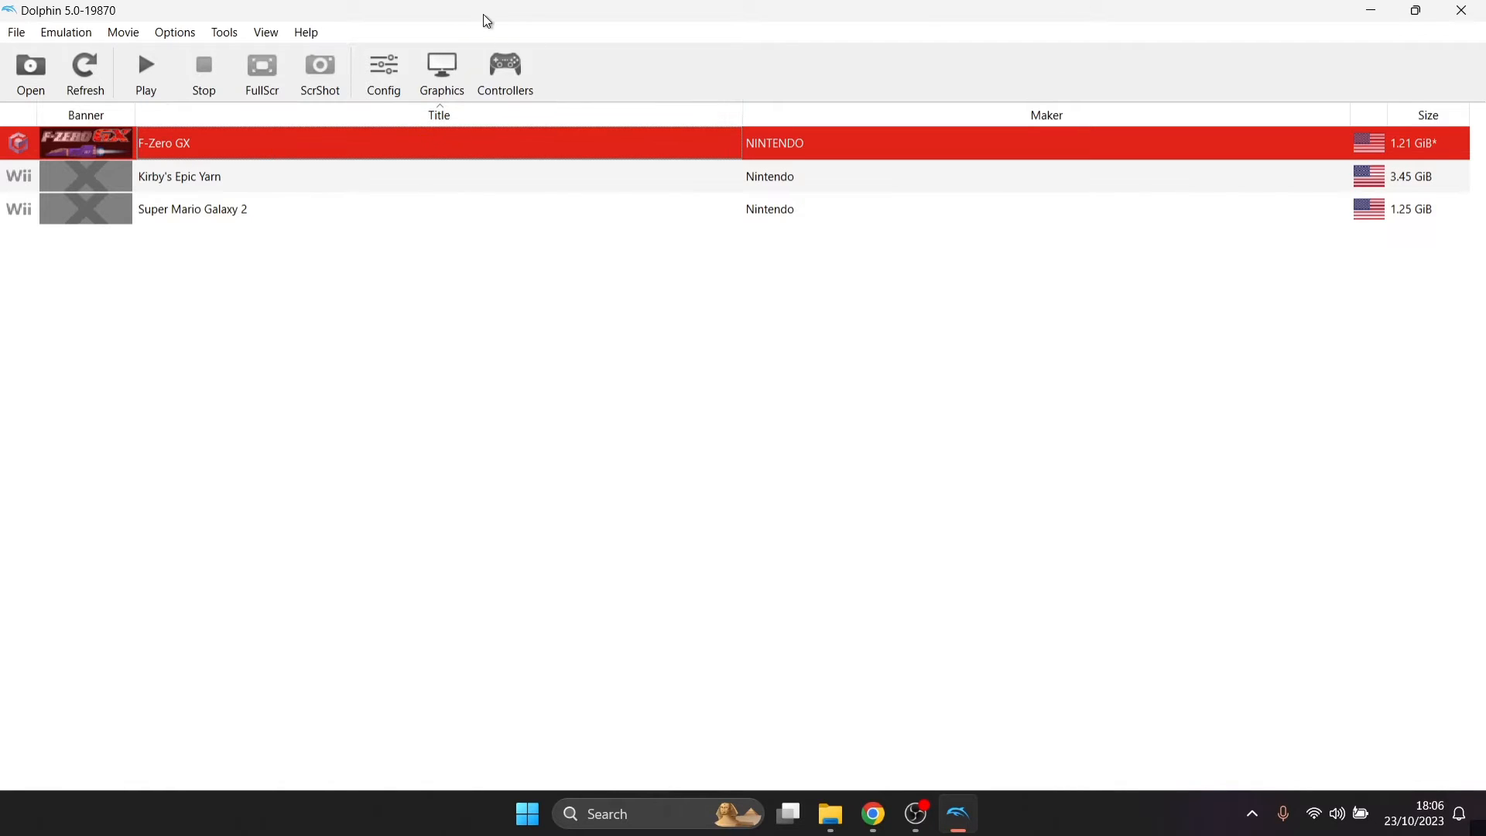
Step: Keep OpenGL as the backend in the graphics configuration and enable V-Sync and Start in Fullscreen
click(449, 72)
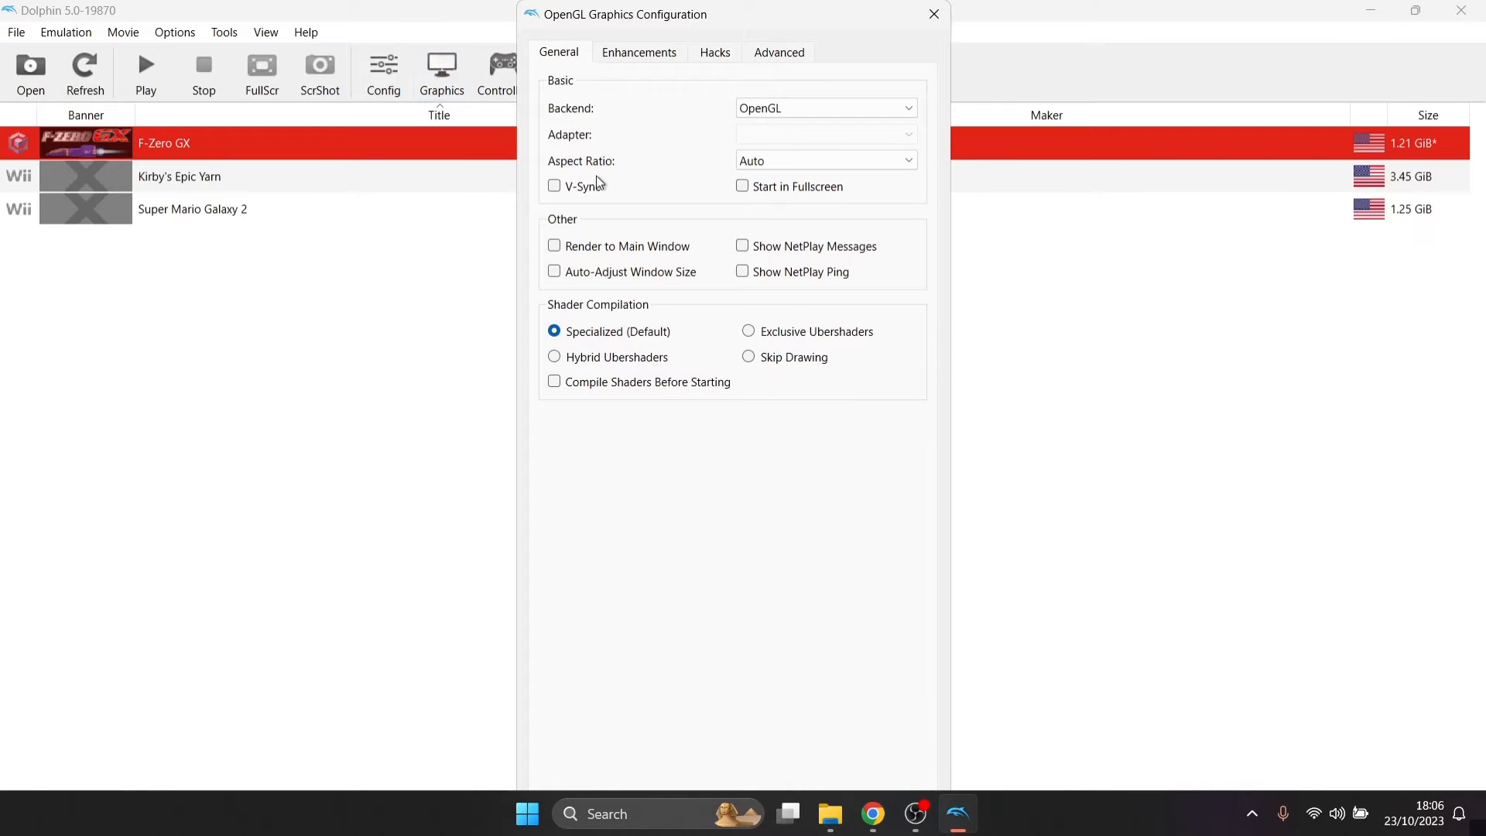
click(807, 107)
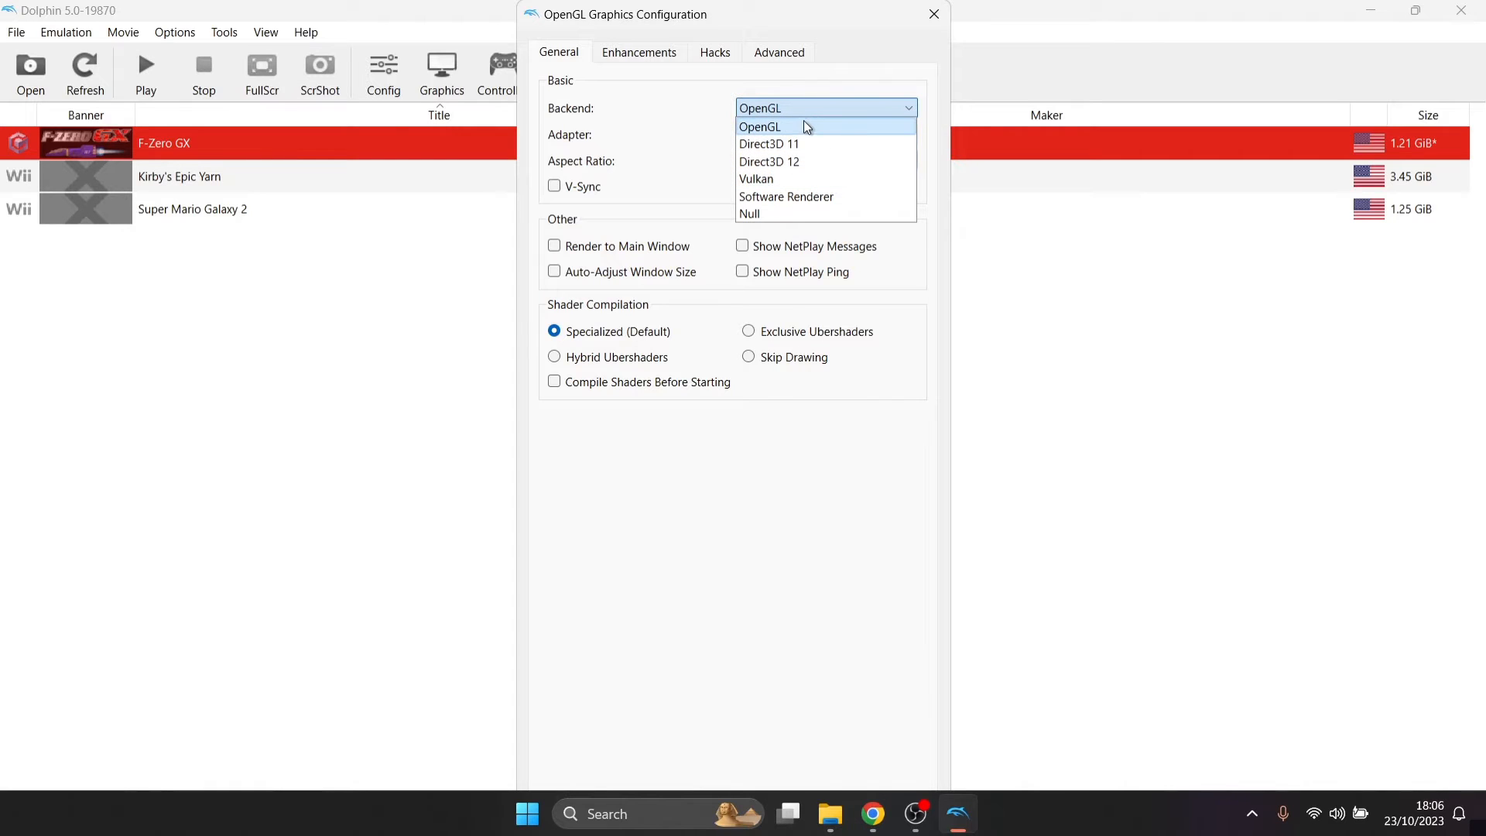
click(804, 130)
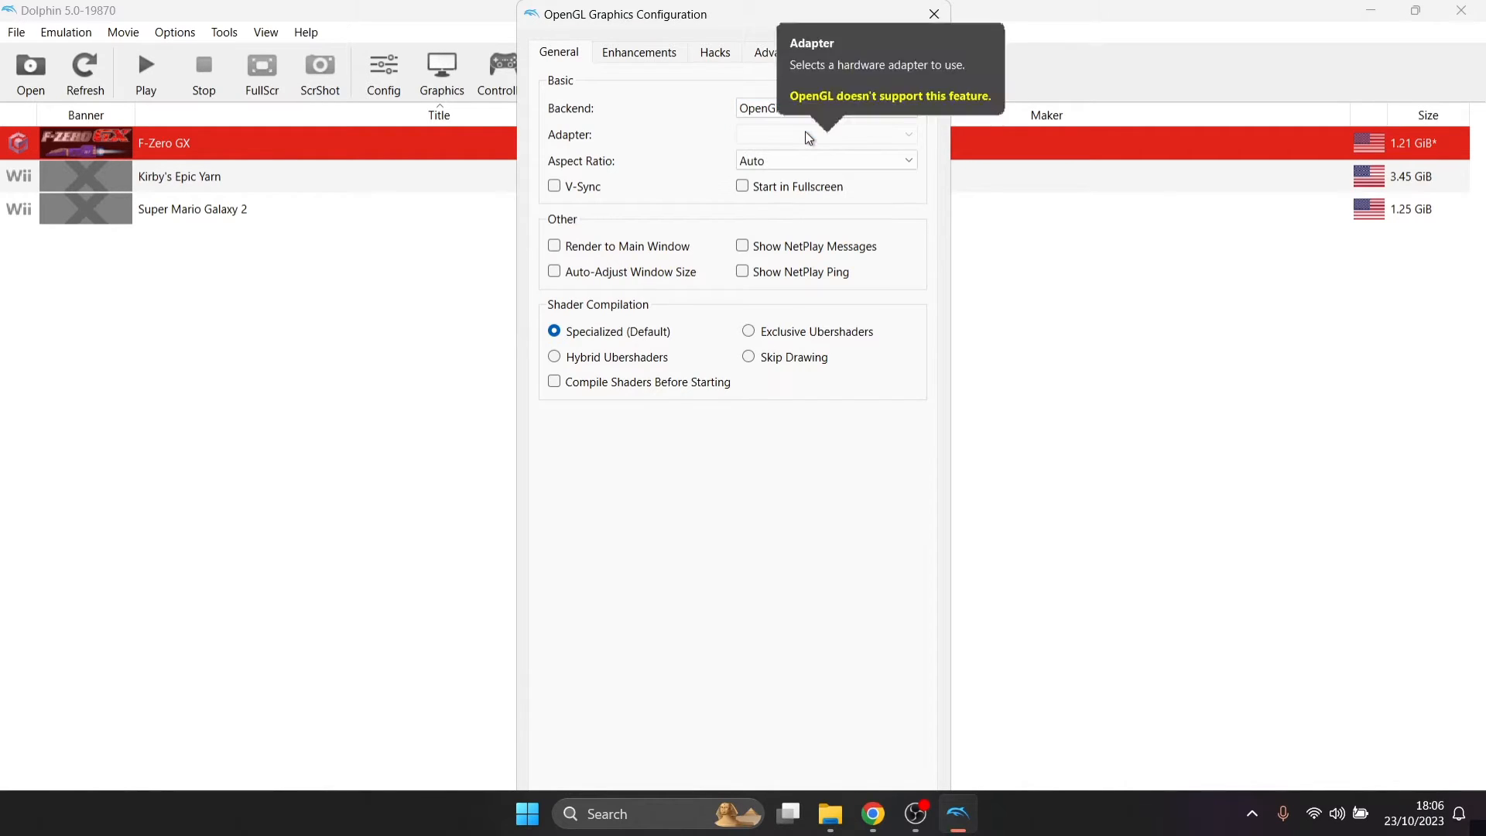
click(560, 189)
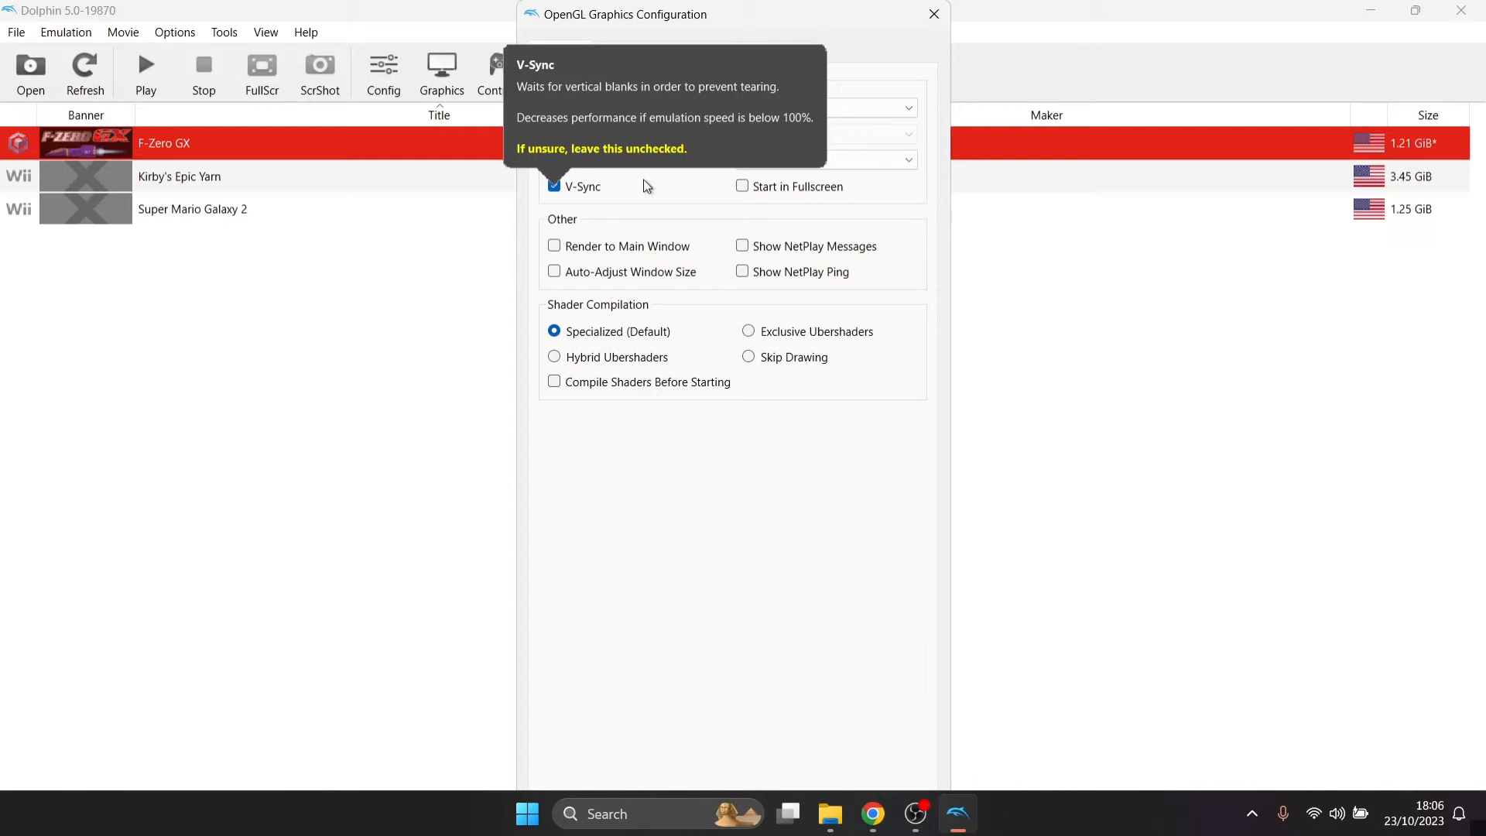
click(744, 186)
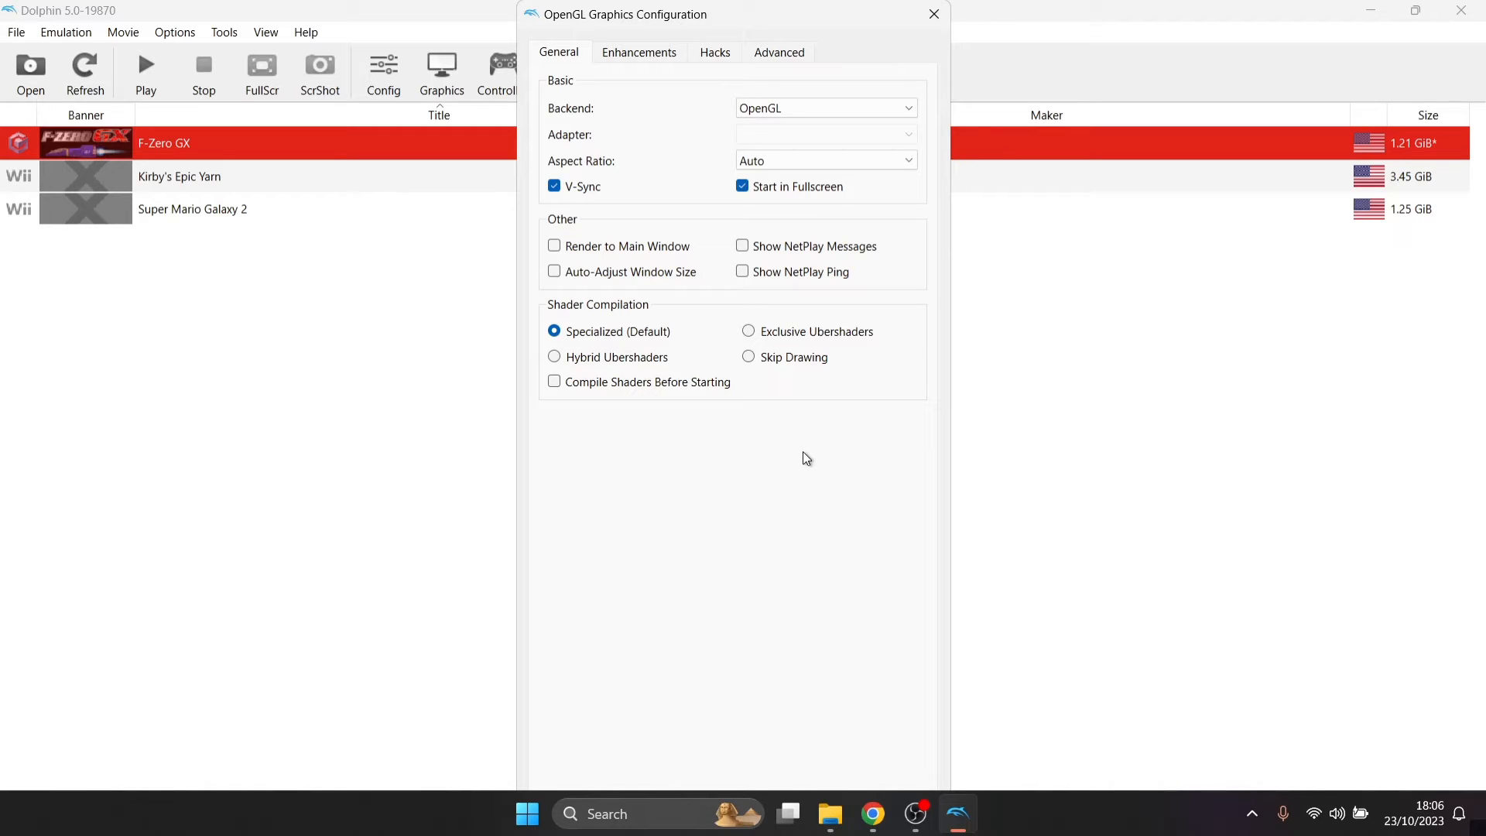
Step: Try the Force 4:3 aspect ratio and settle on Force 16:9 in the graphics settings
click(800, 159)
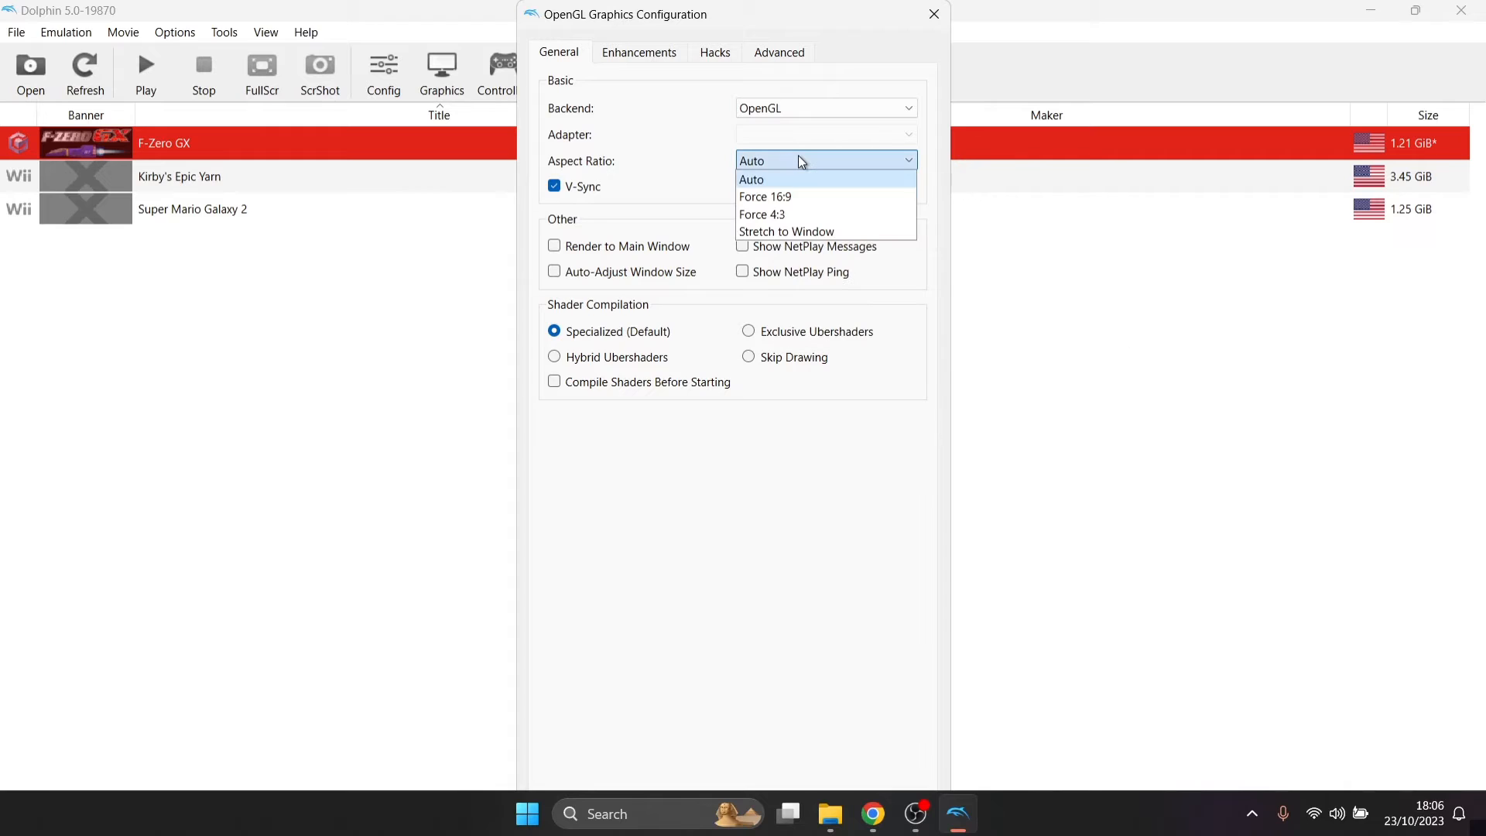
click(809, 198)
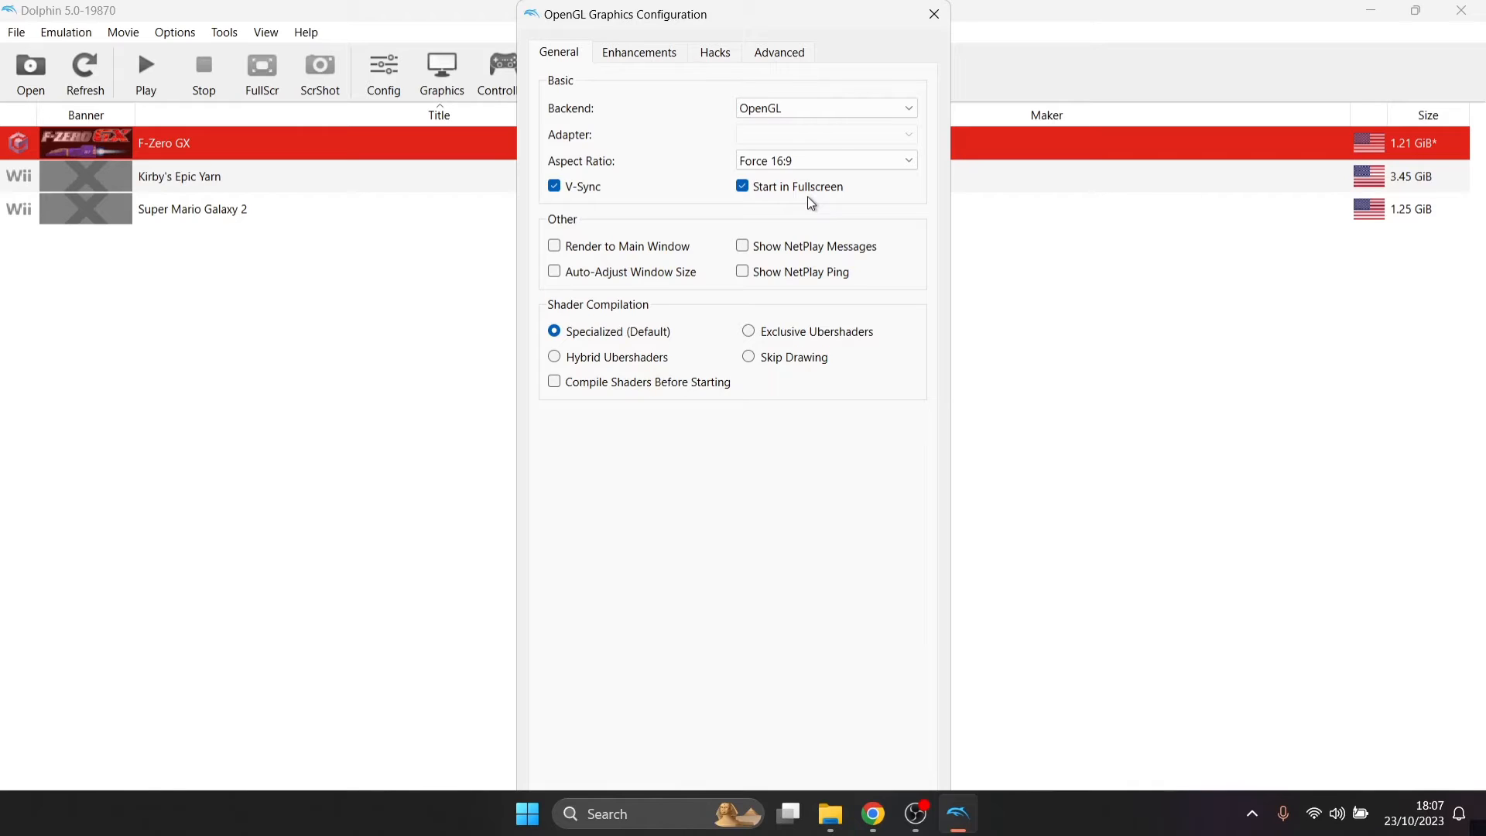
click(814, 160)
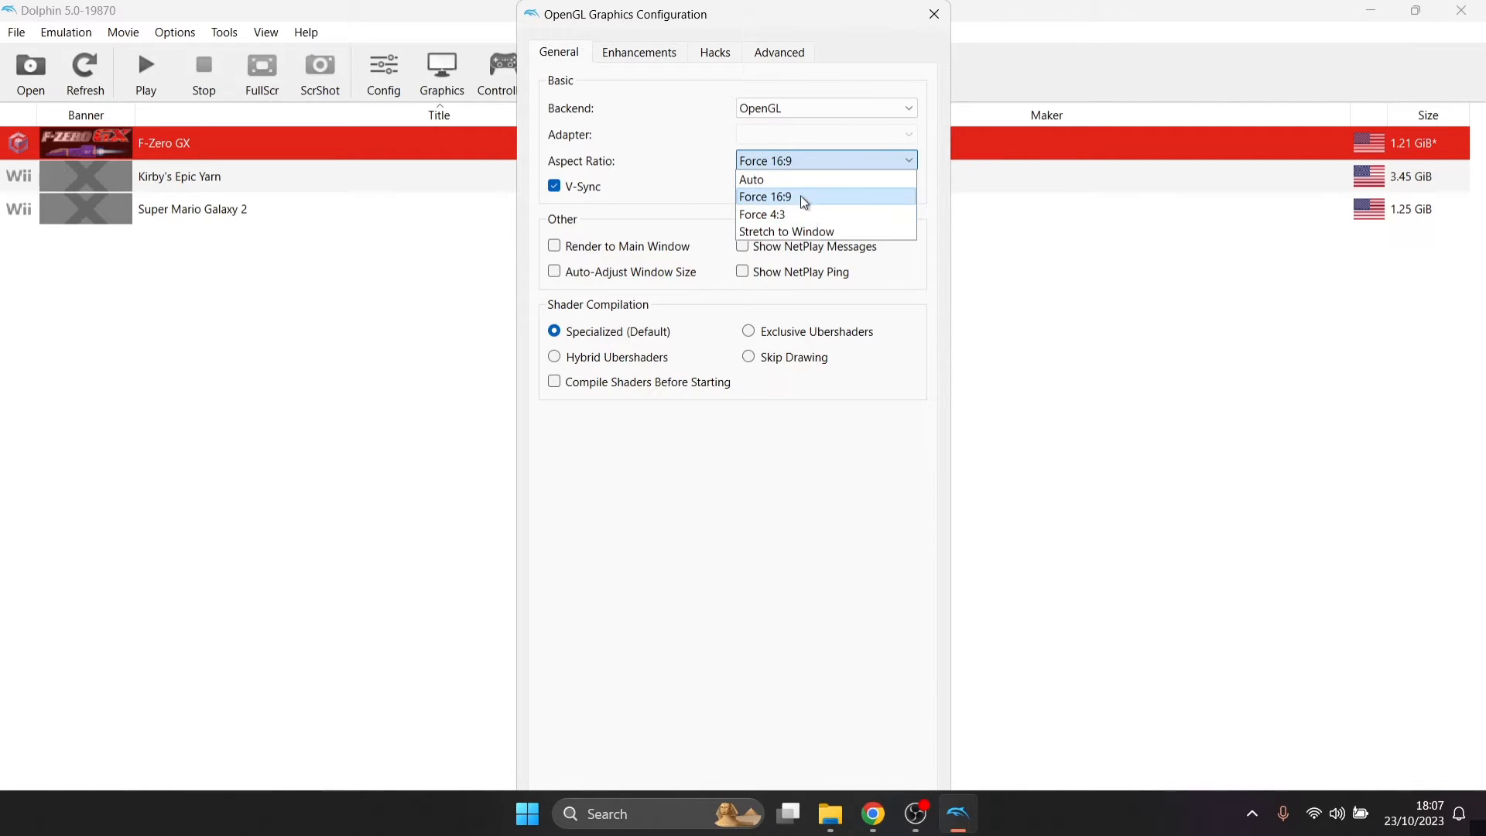
click(805, 213)
click(812, 161)
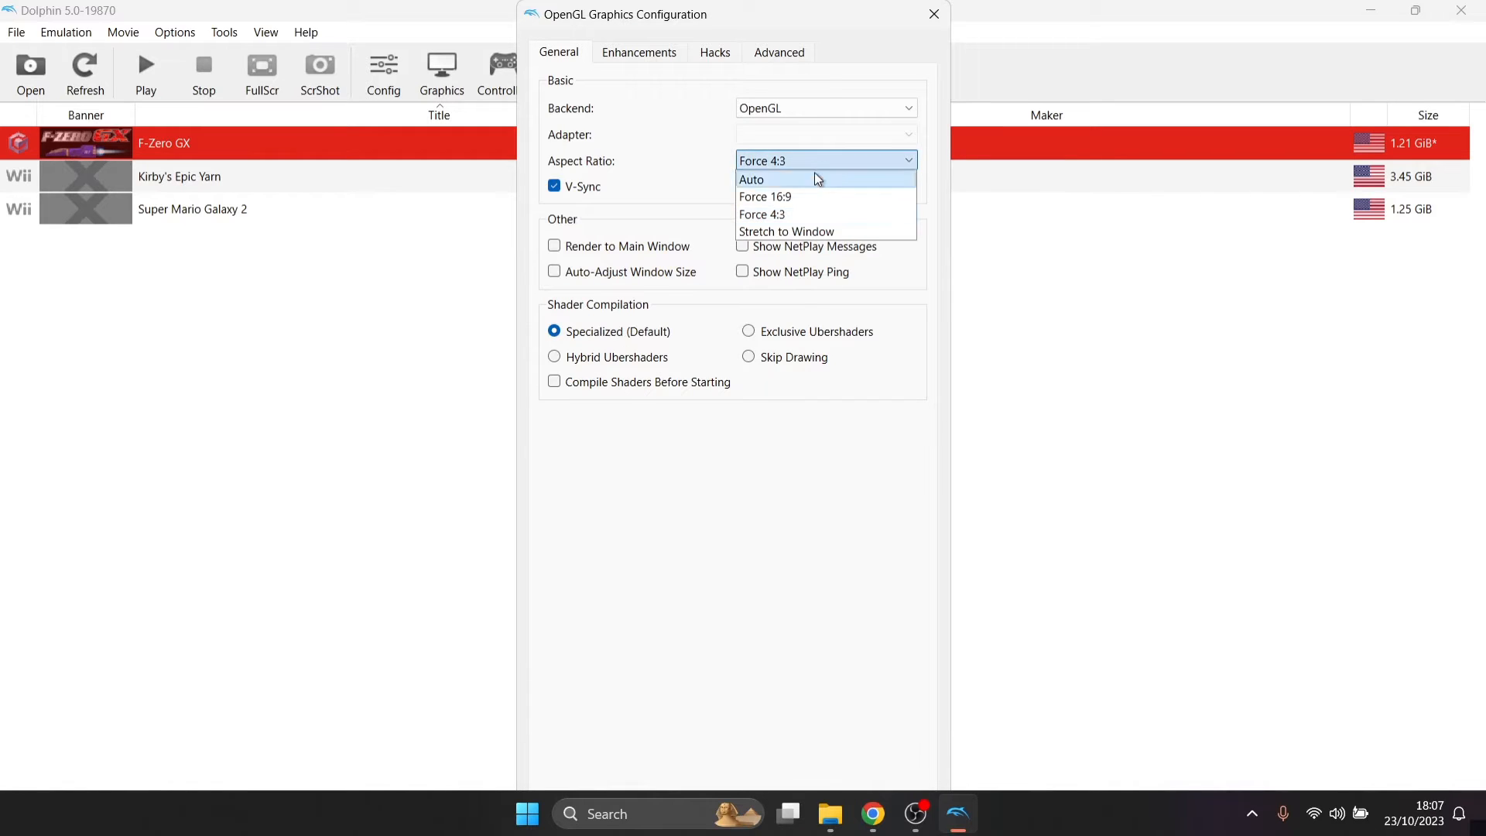
click(814, 198)
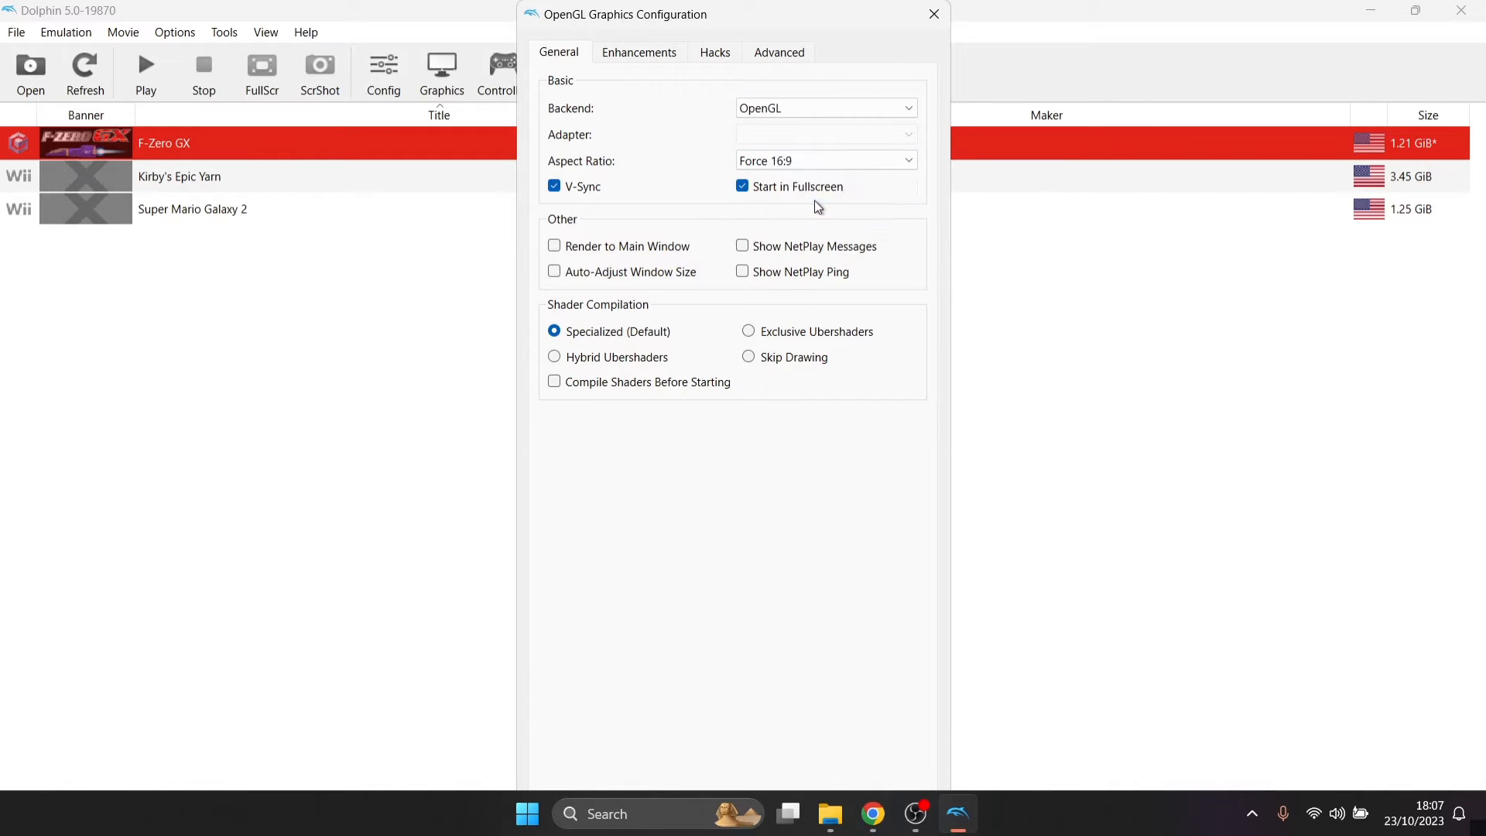
Step: Try the Vulkan backend, check its graphics adapter option, and switch the backend back to OpenGL
click(859, 105)
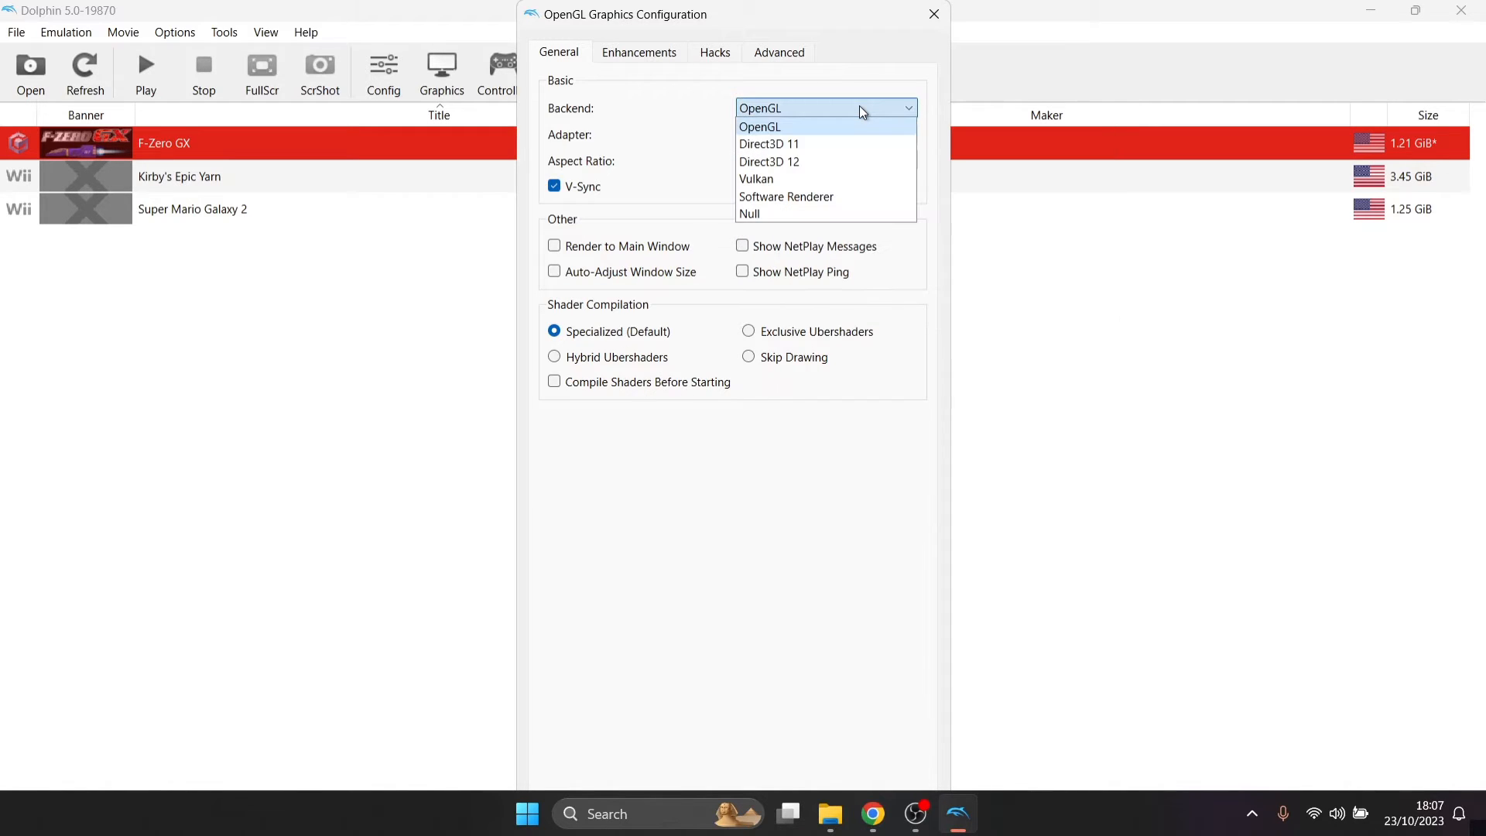
click(842, 180)
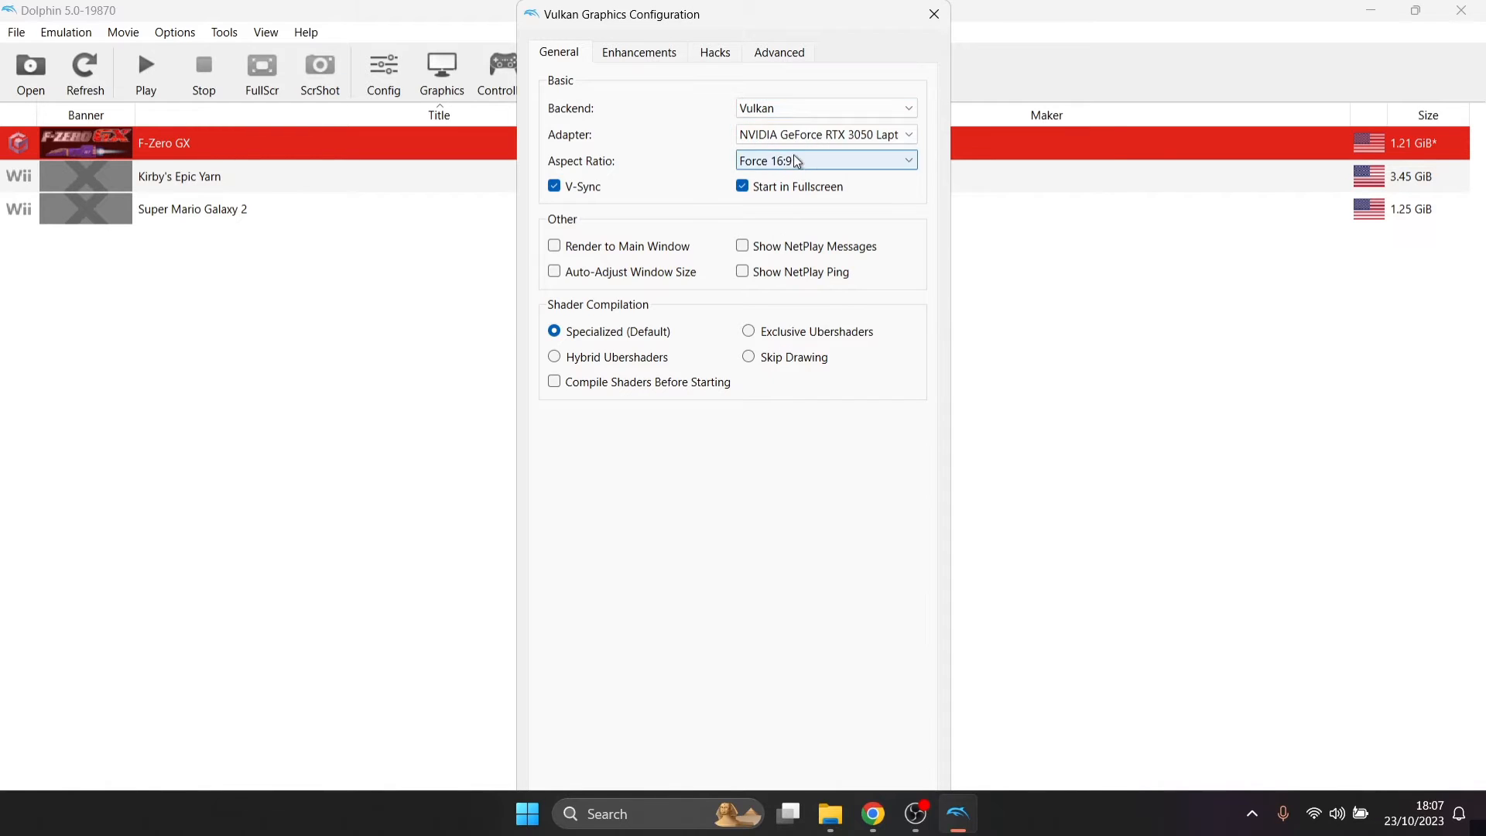
click(833, 136)
click(830, 133)
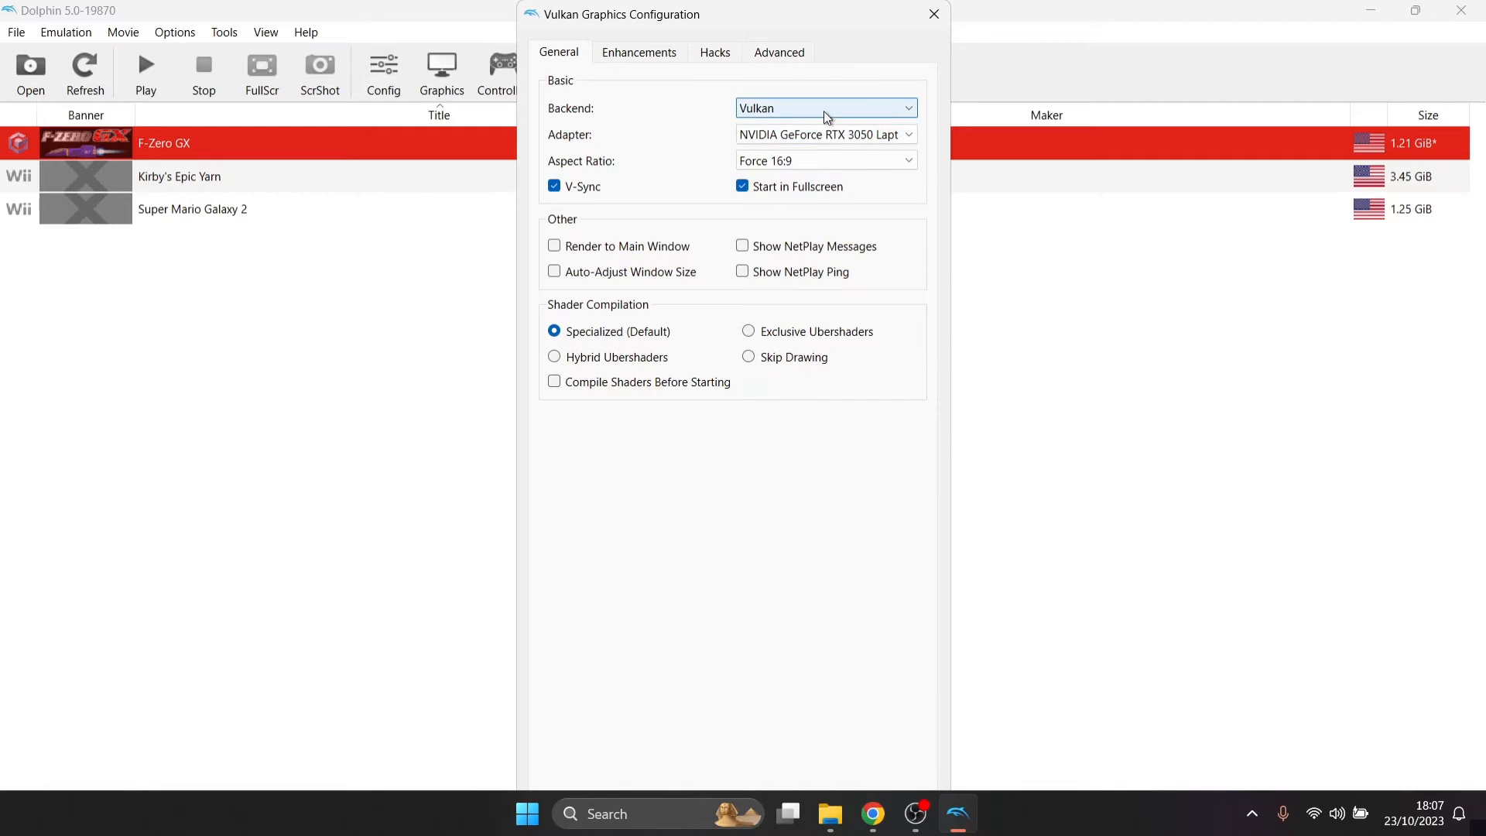
click(824, 116)
click(821, 127)
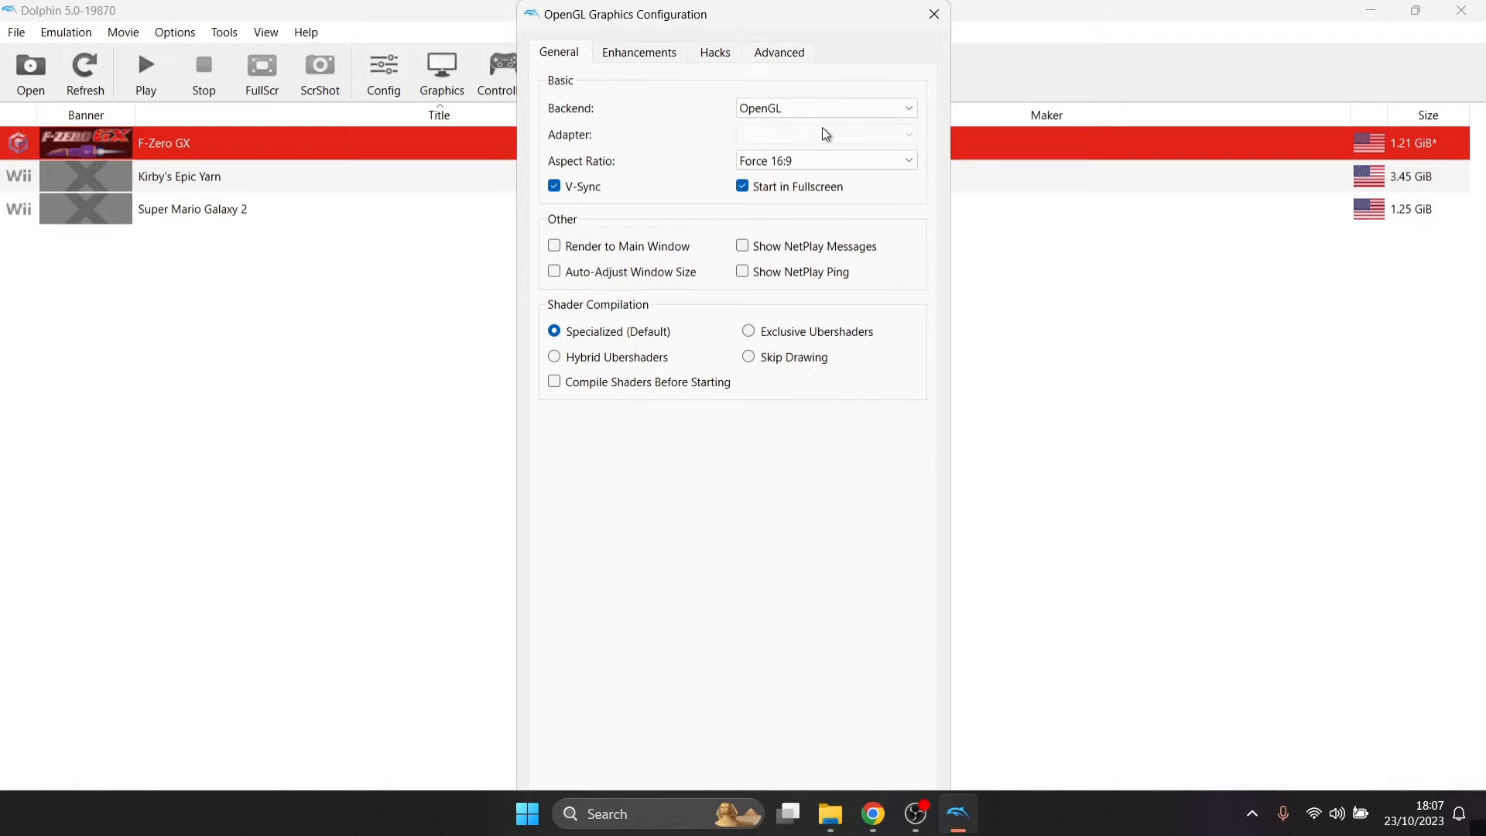
Step: Set the internal resolution to 4x Native (2560x2112) for 1440p in the graphics enhancements
click(640, 53)
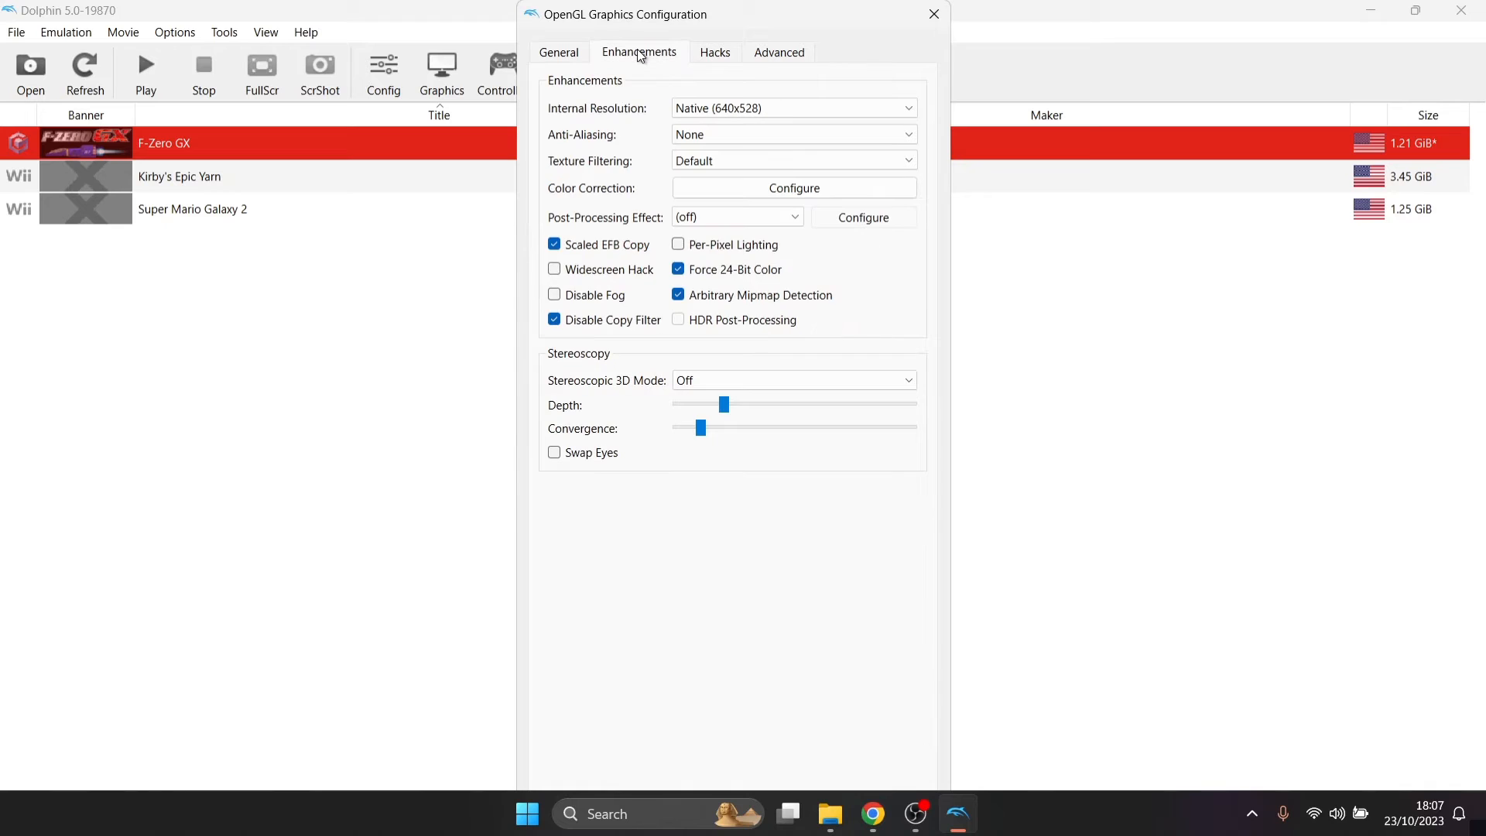
click(879, 110)
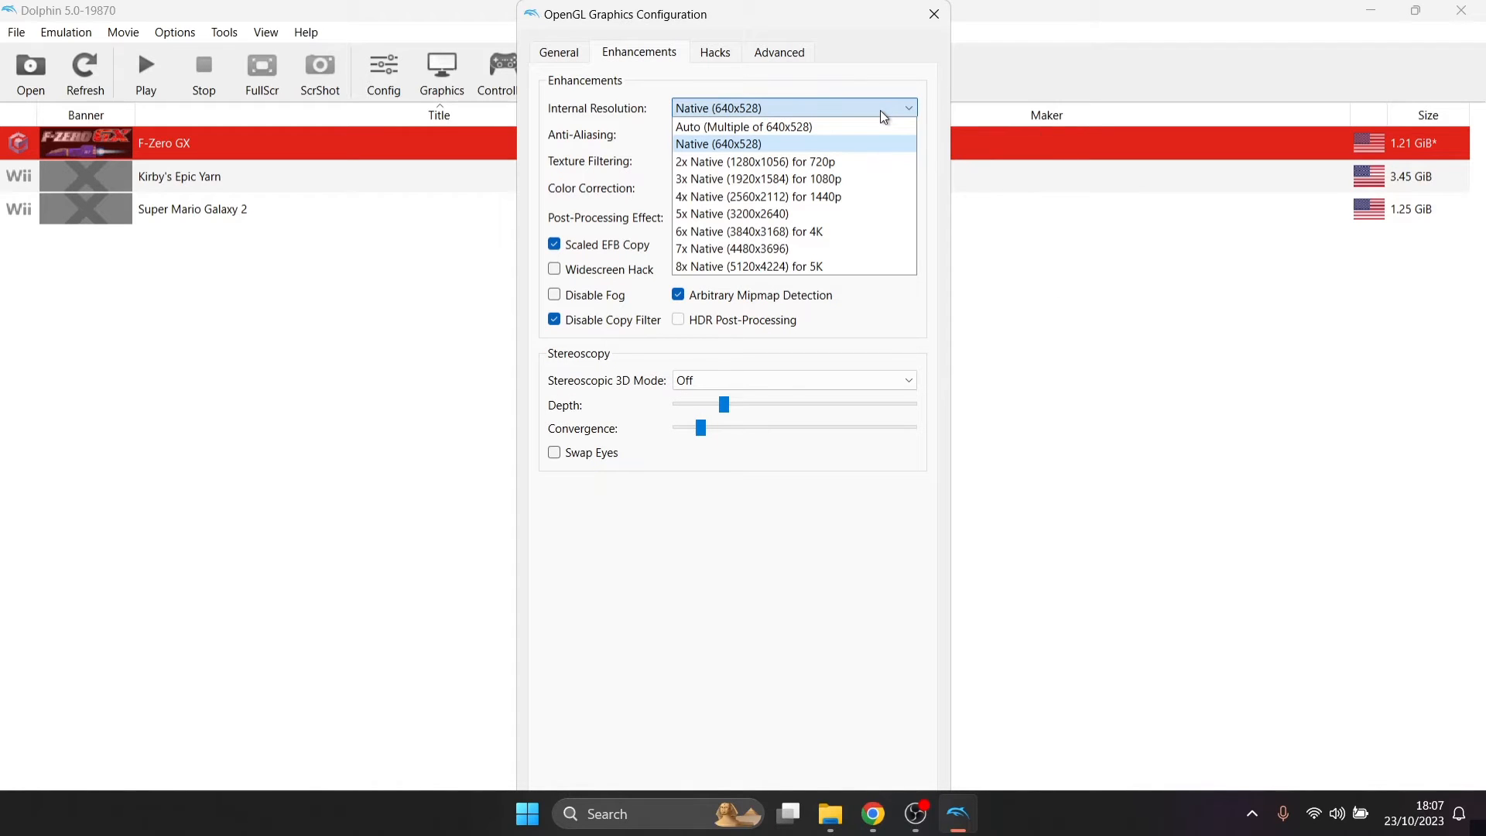
click(877, 200)
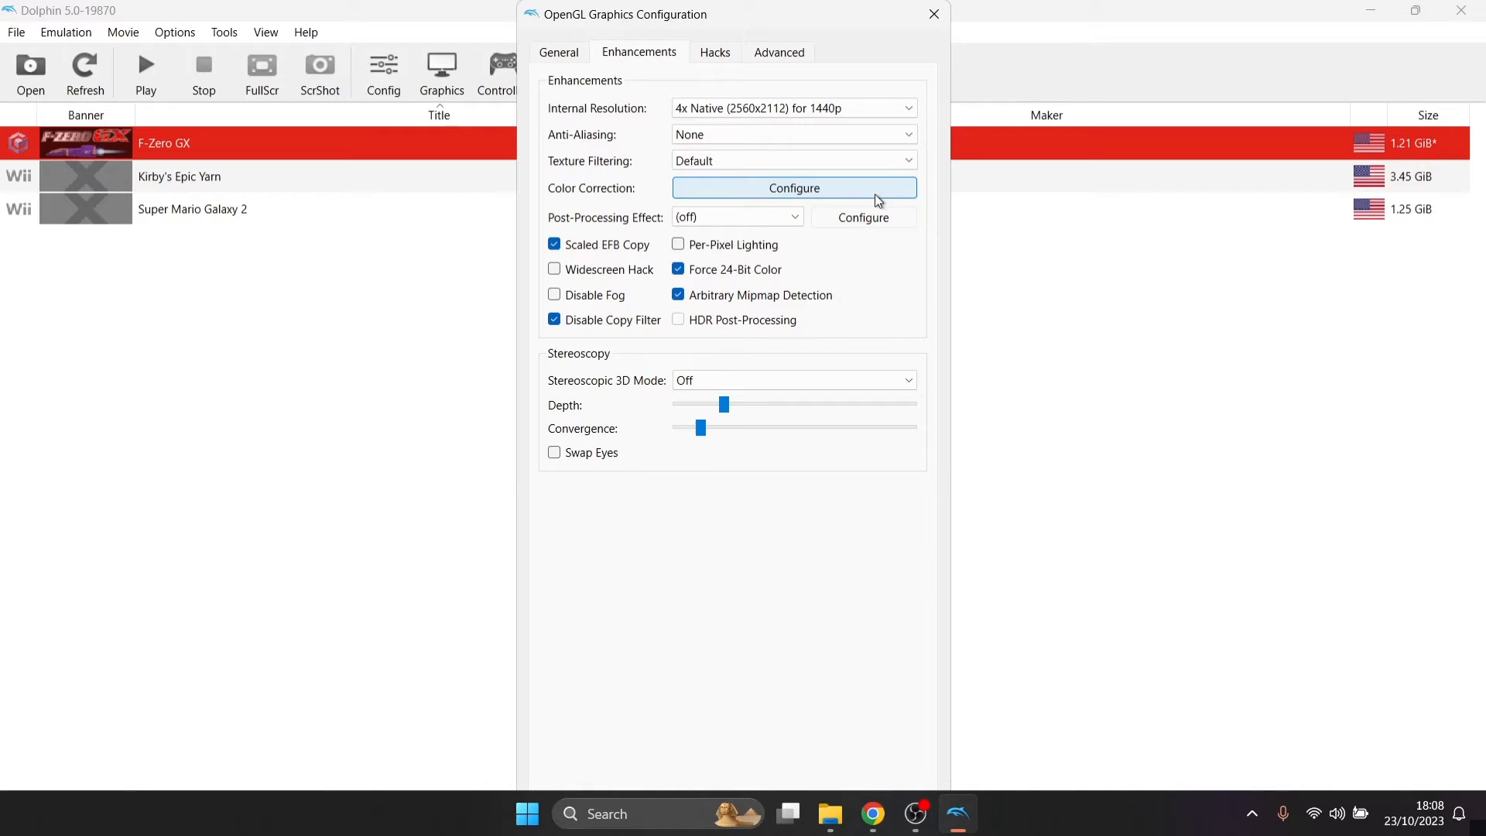
Step: Set anti-aliasing to 4x MSAA and texture filtering to 4x Anisotropic
click(801, 134)
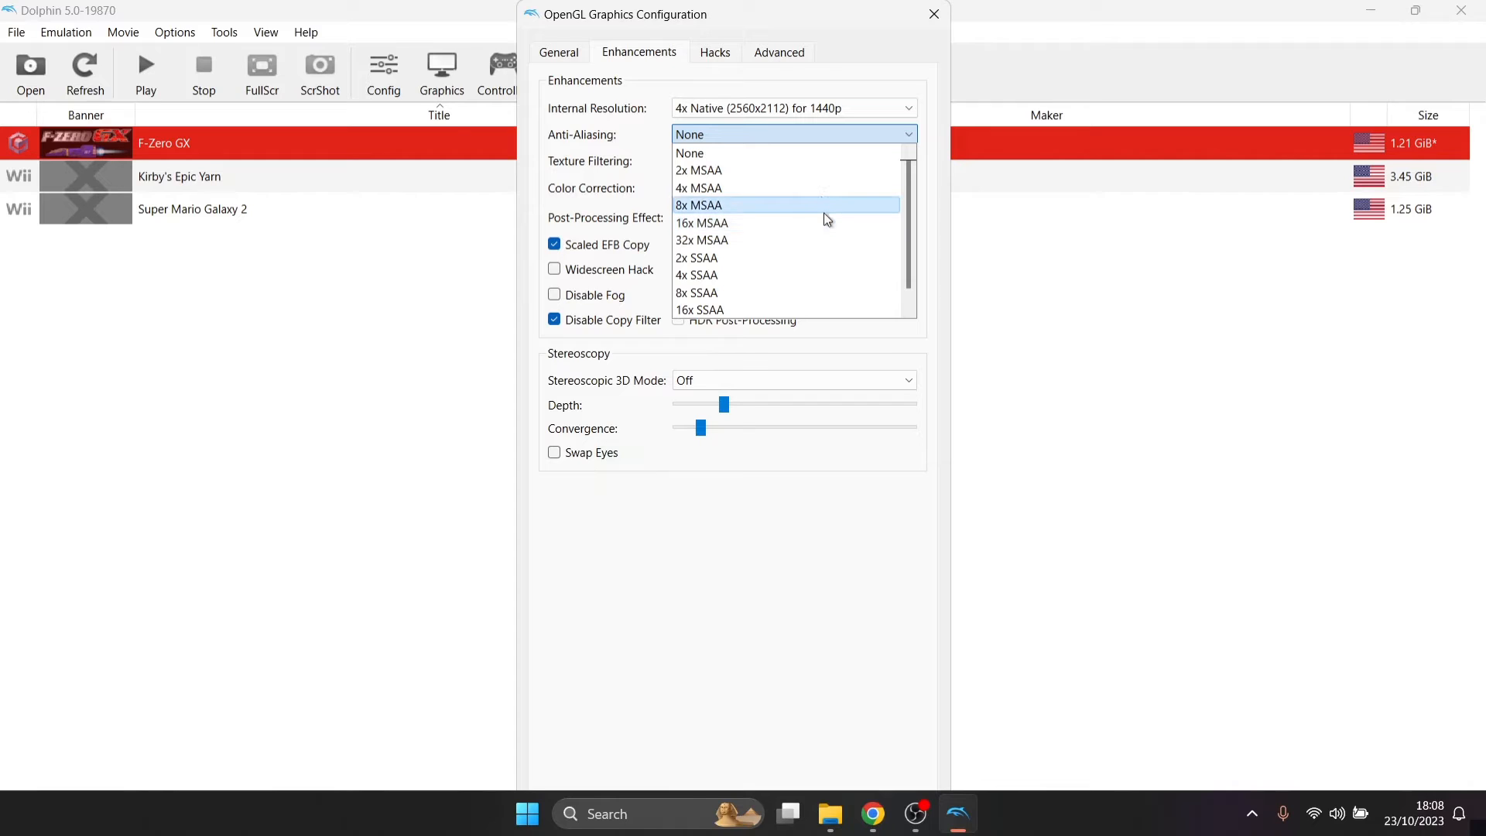
click(747, 191)
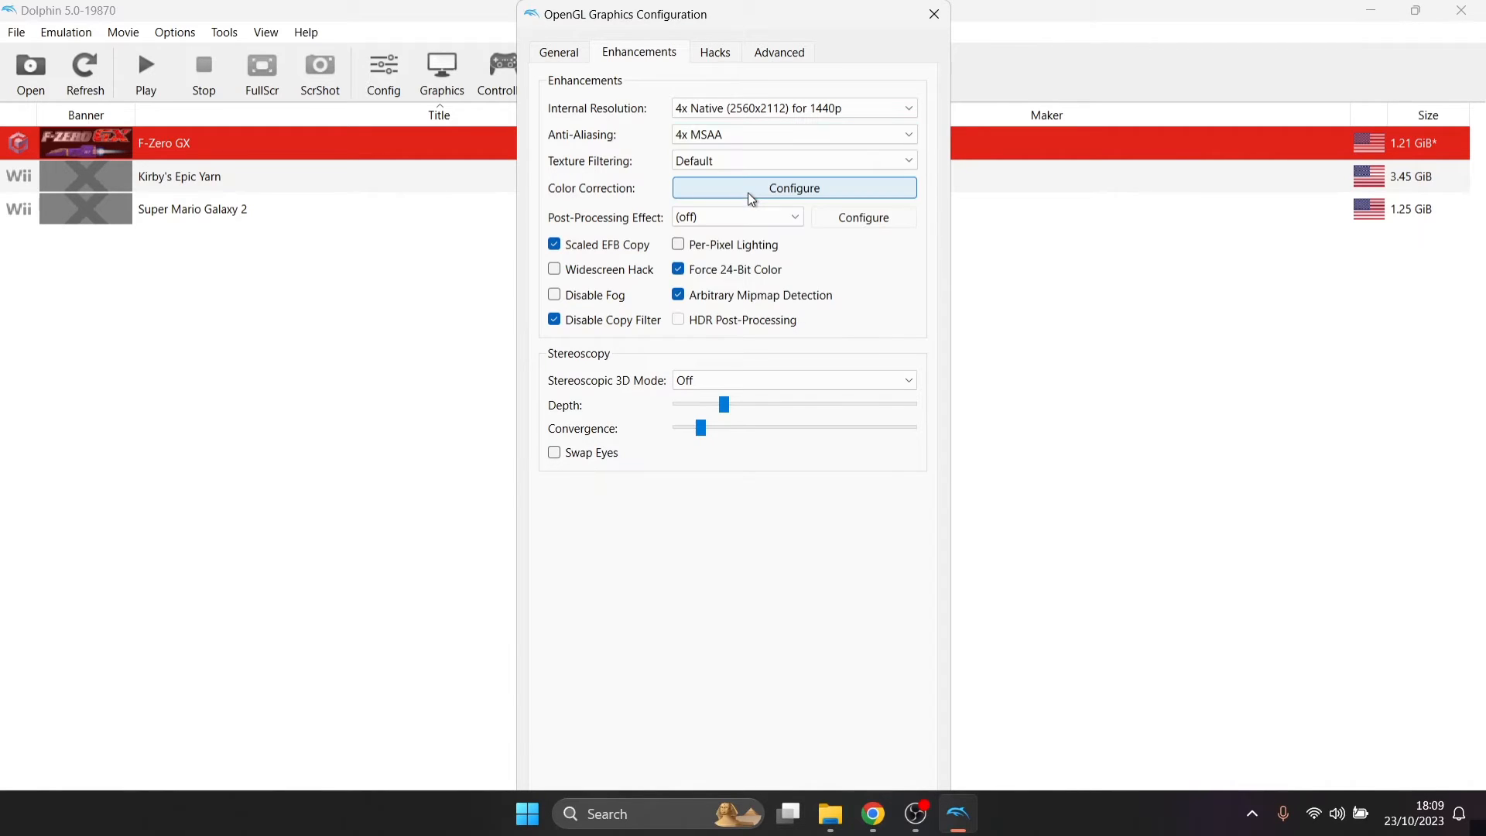
click(772, 161)
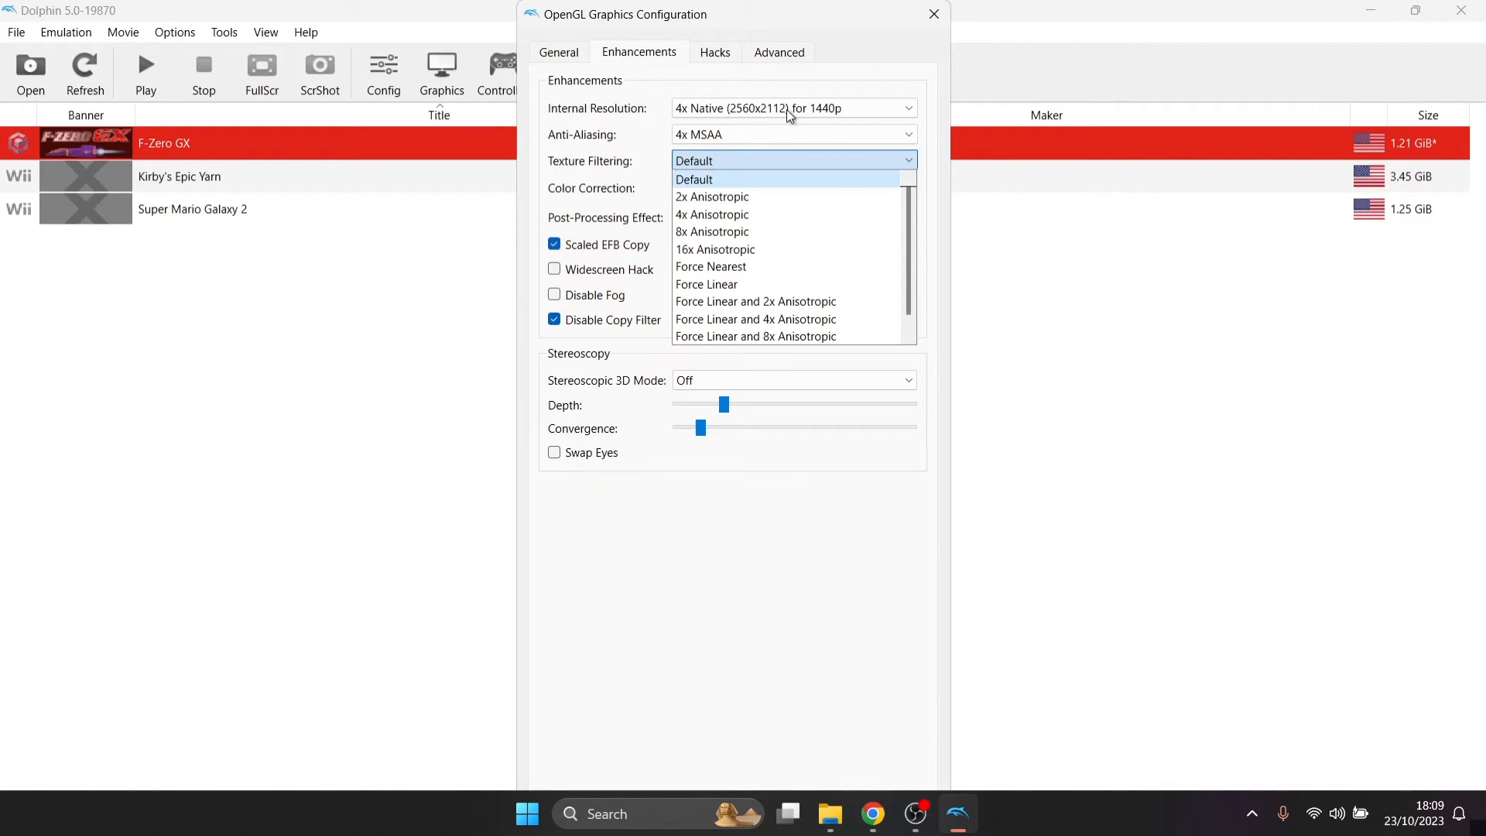
click(778, 213)
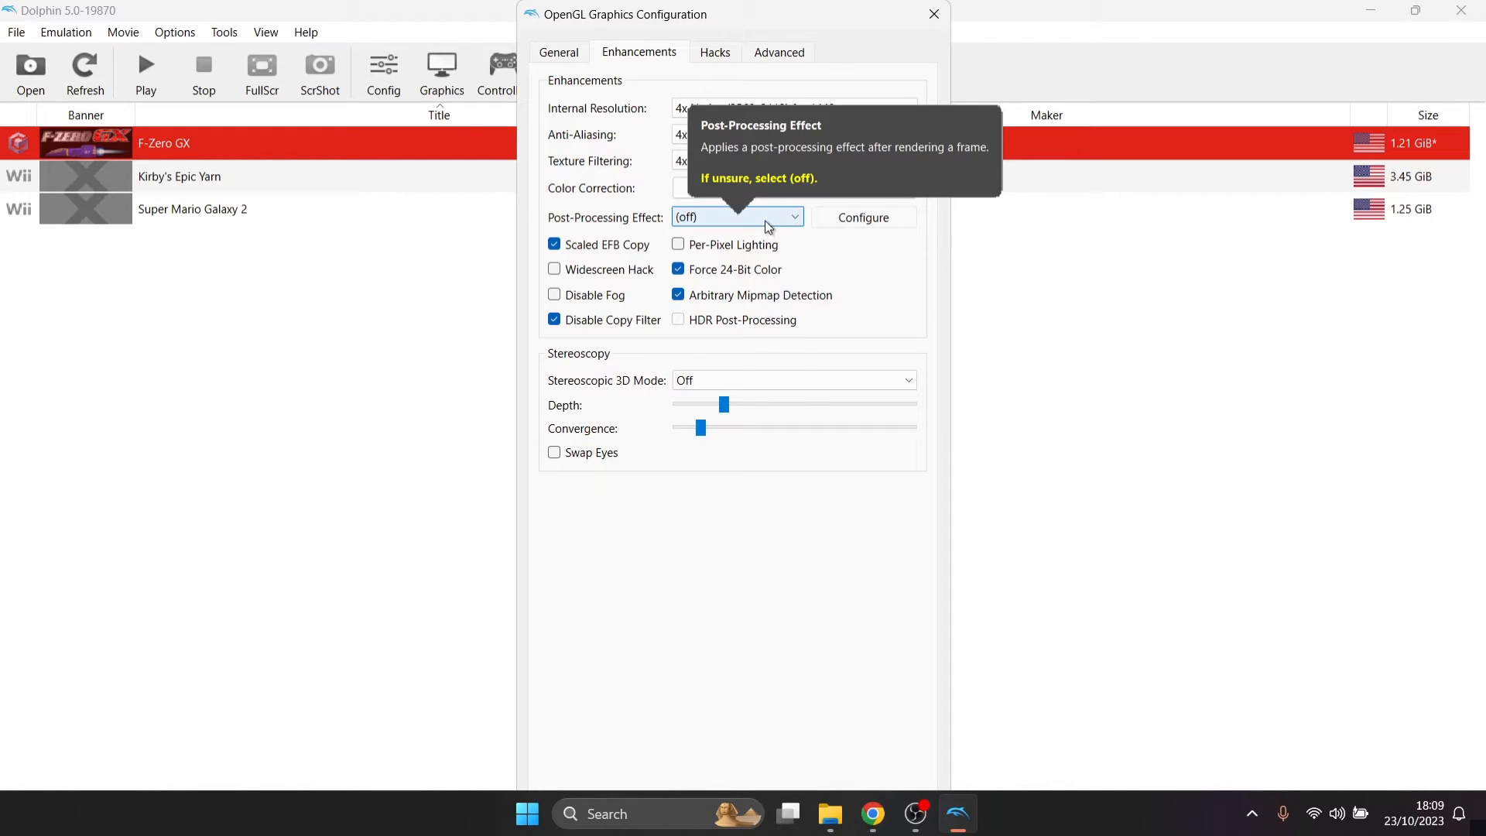
Step: Leave the post-processing effect off, toggle the Widescreen Hack option and close the graphics configuration
click(766, 221)
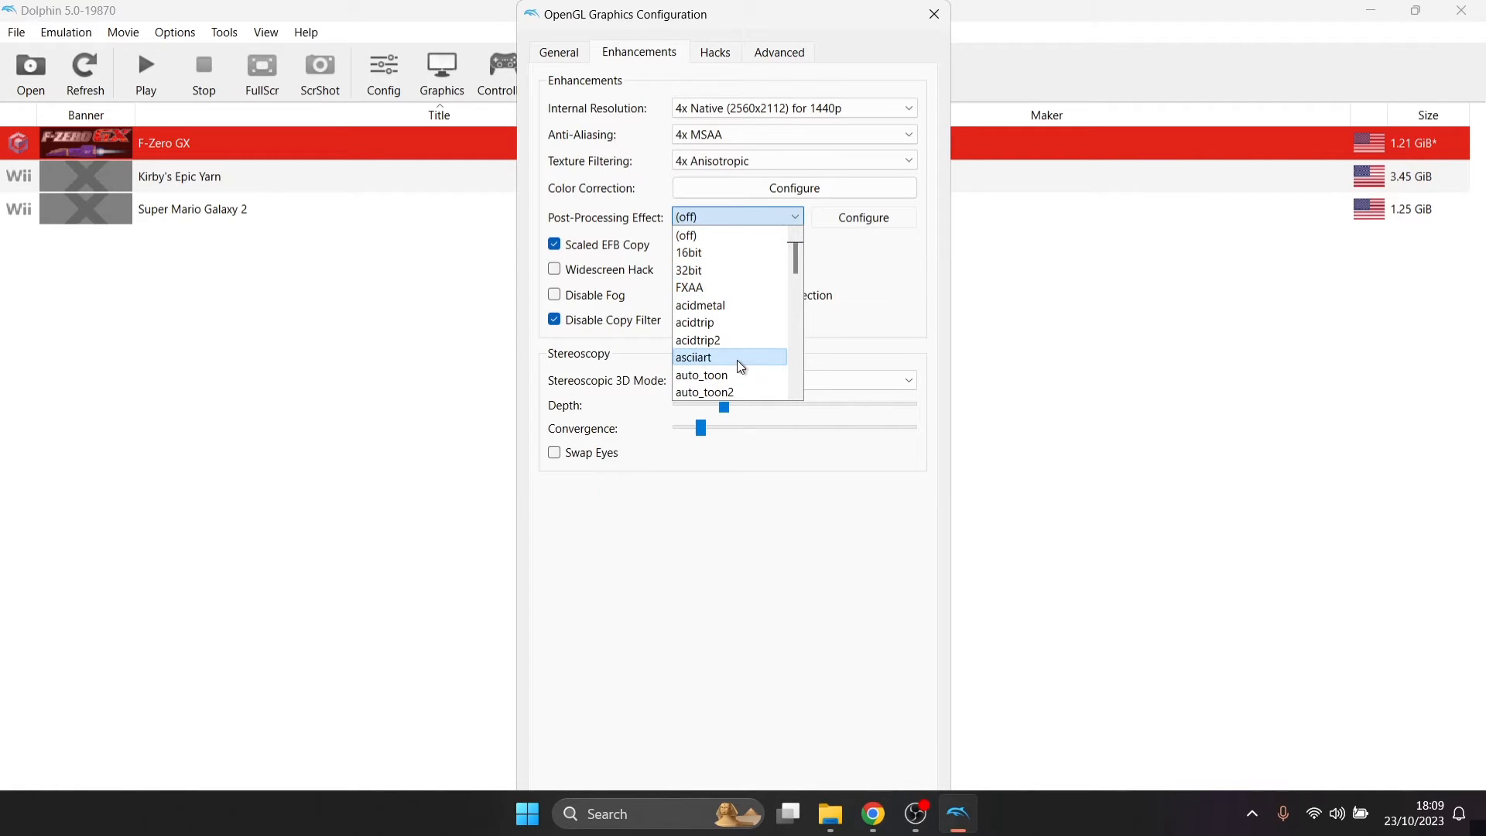
click(750, 217)
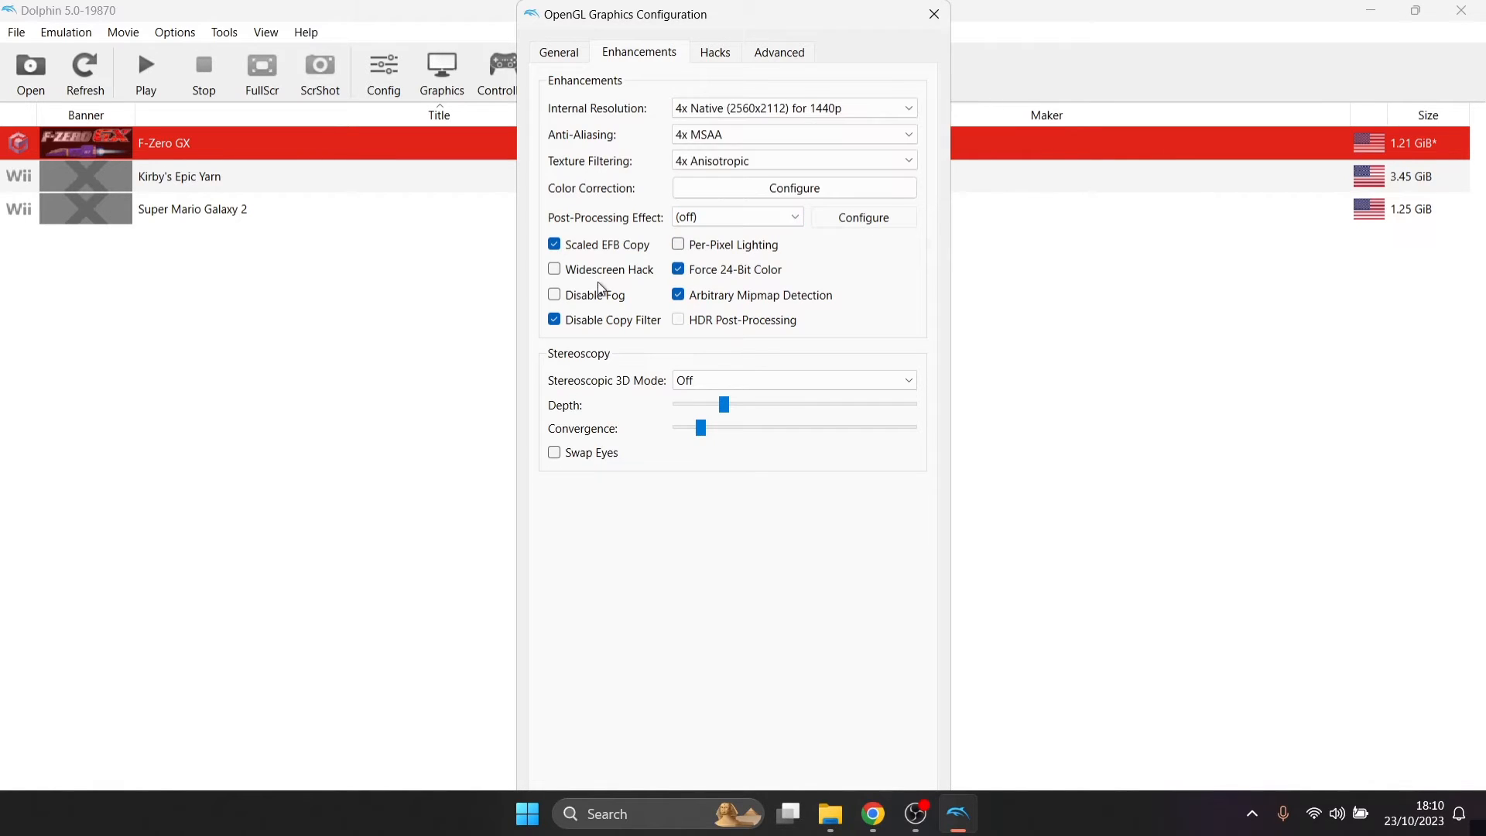
mouse_move(603, 276)
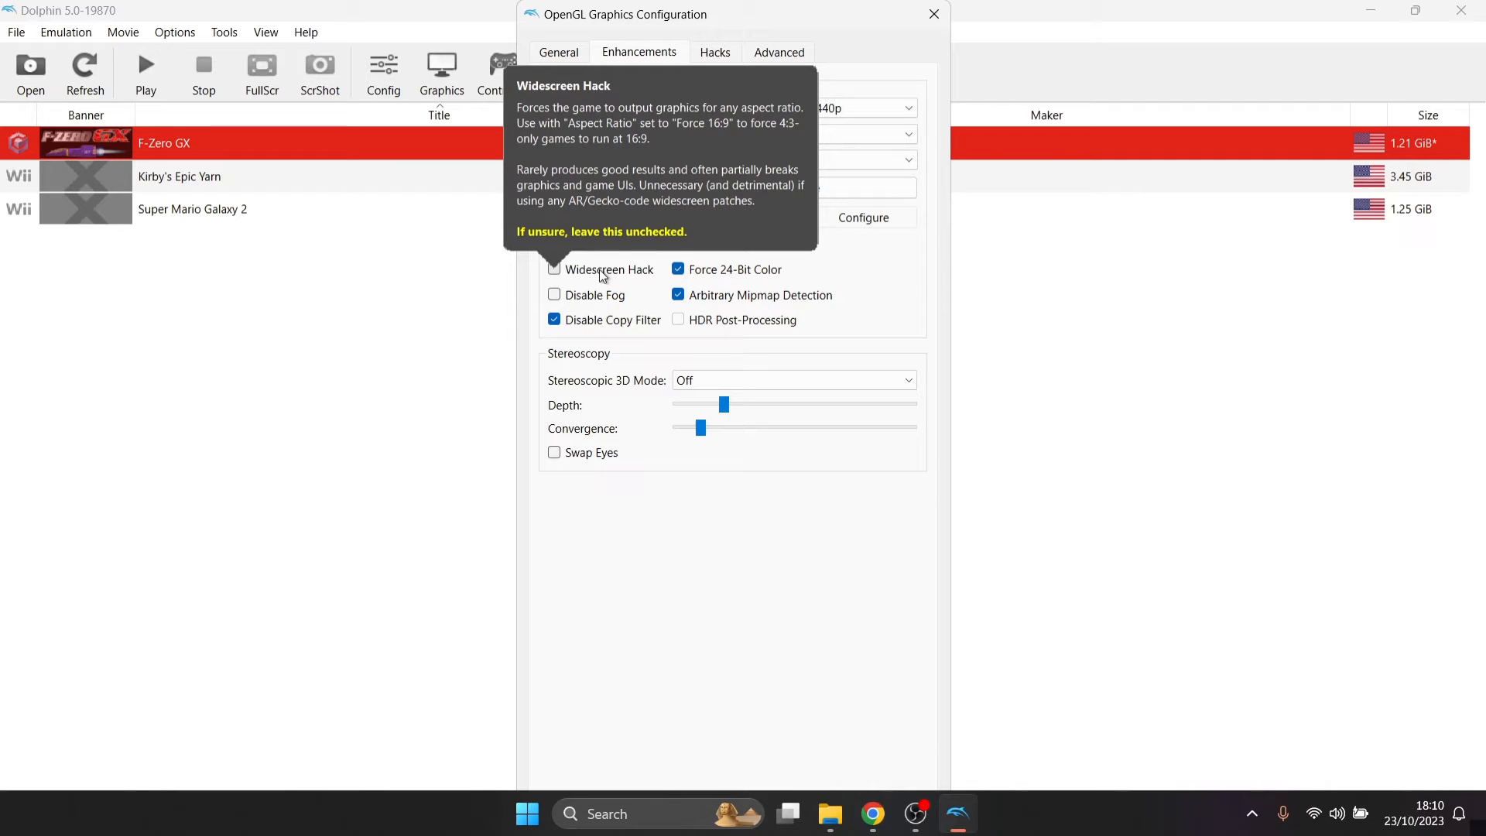
click(602, 276)
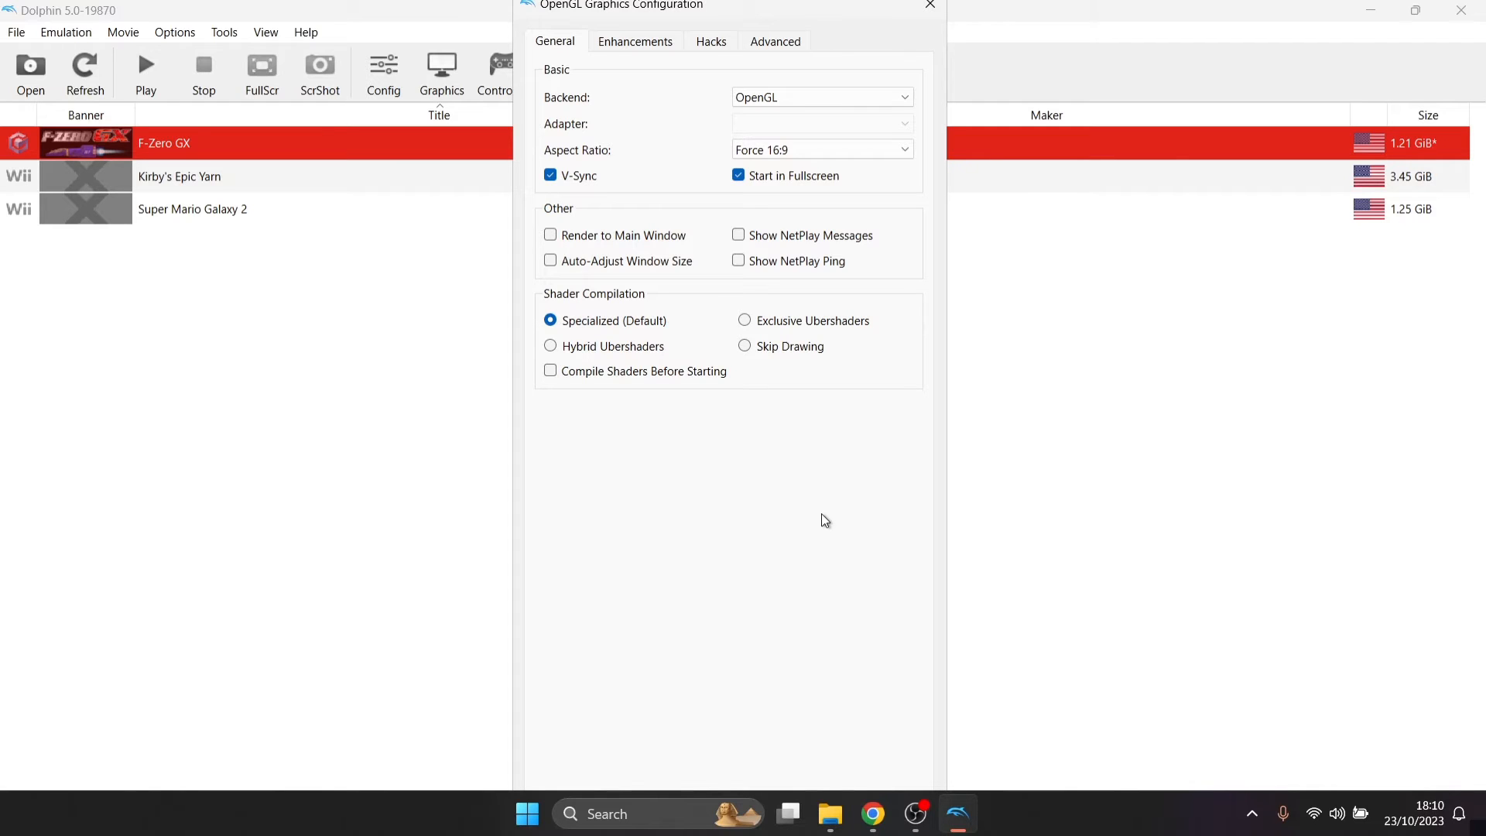
key(Escape)
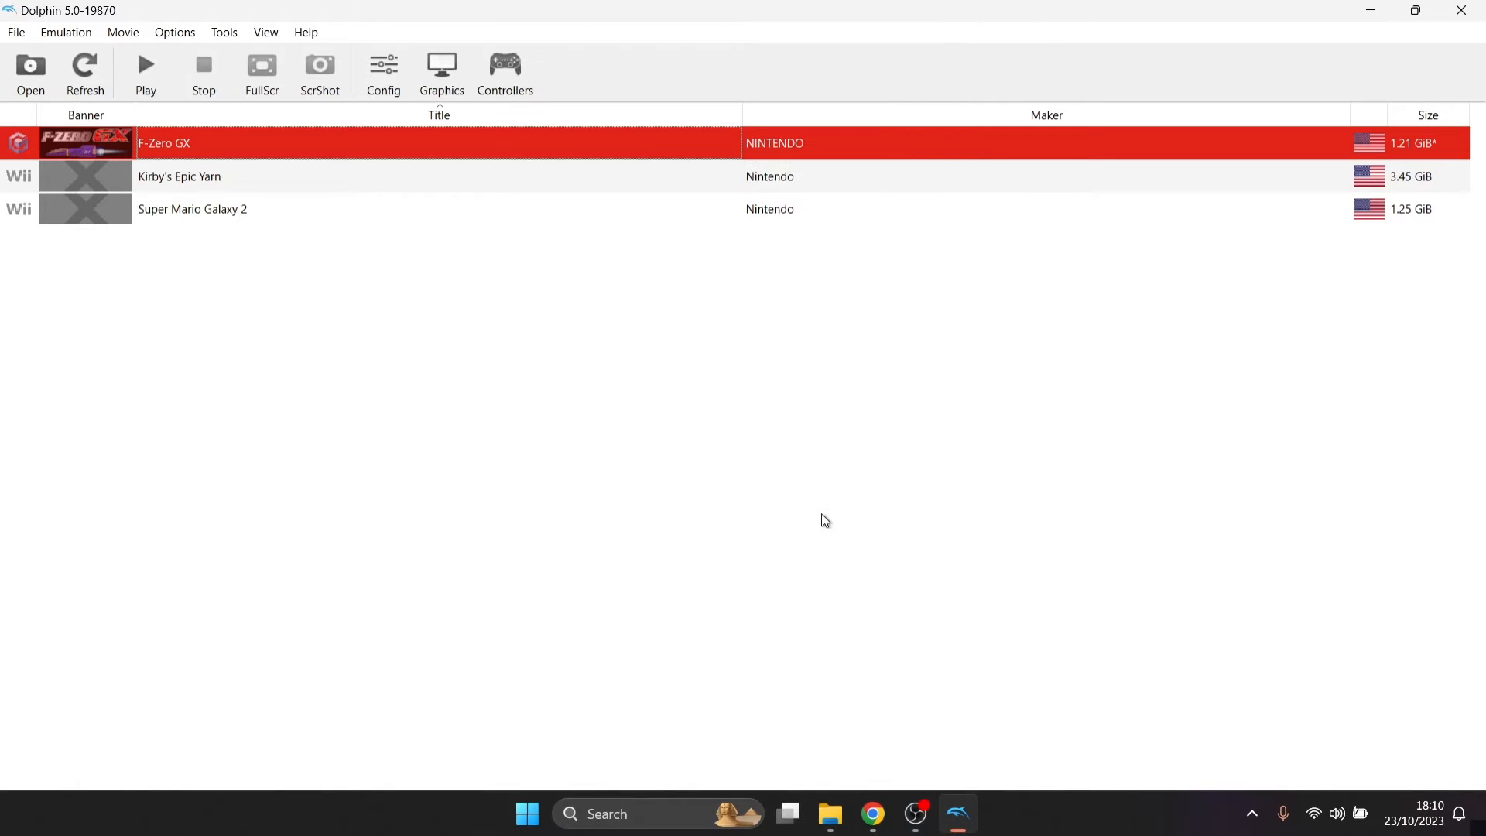
Step: Launch F-Zero GX to test the new graphics settings in a race, and stop the emulation
double_click(189, 140)
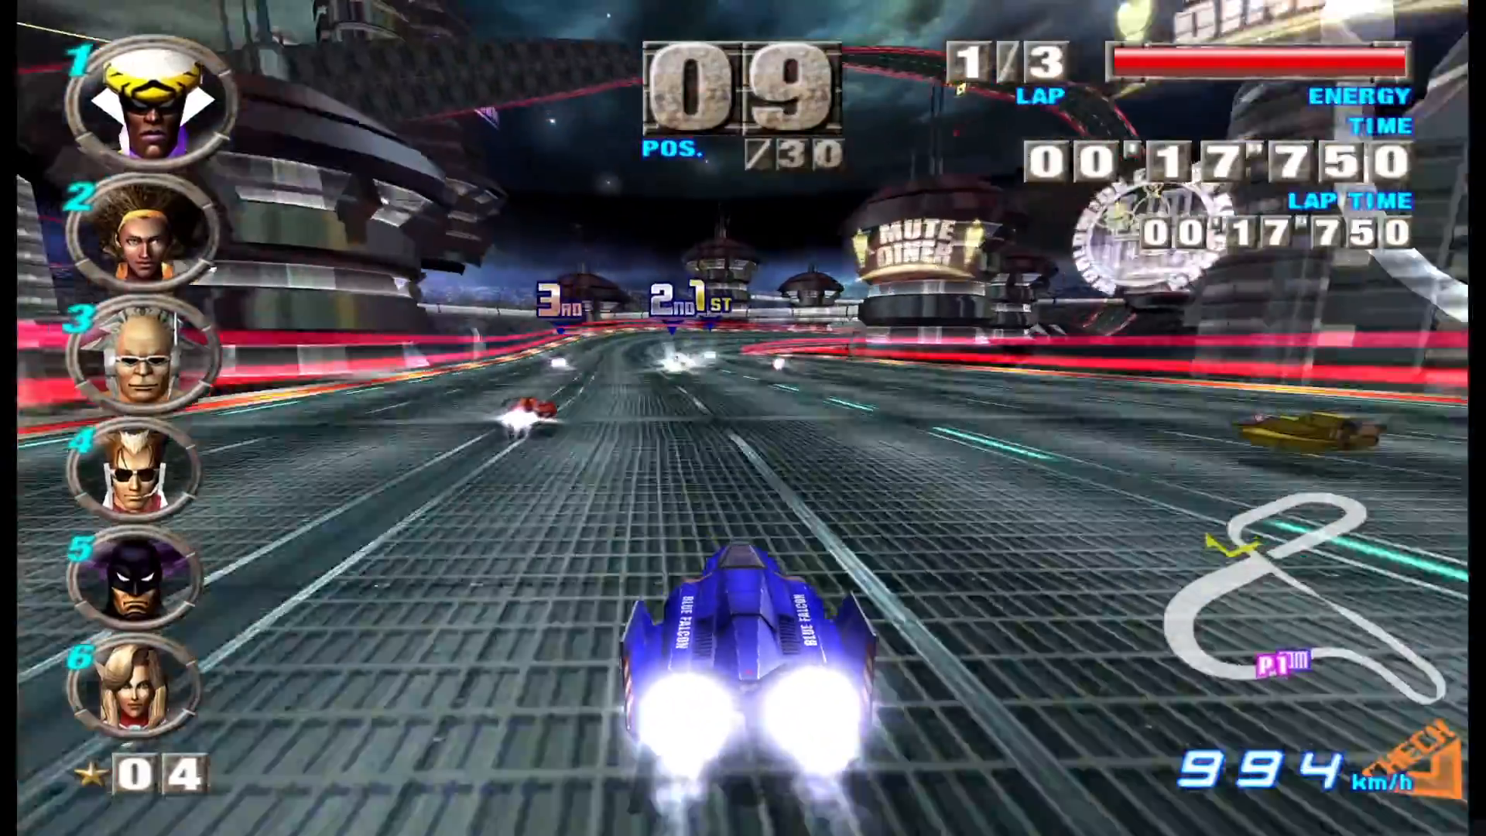
key(Escape)
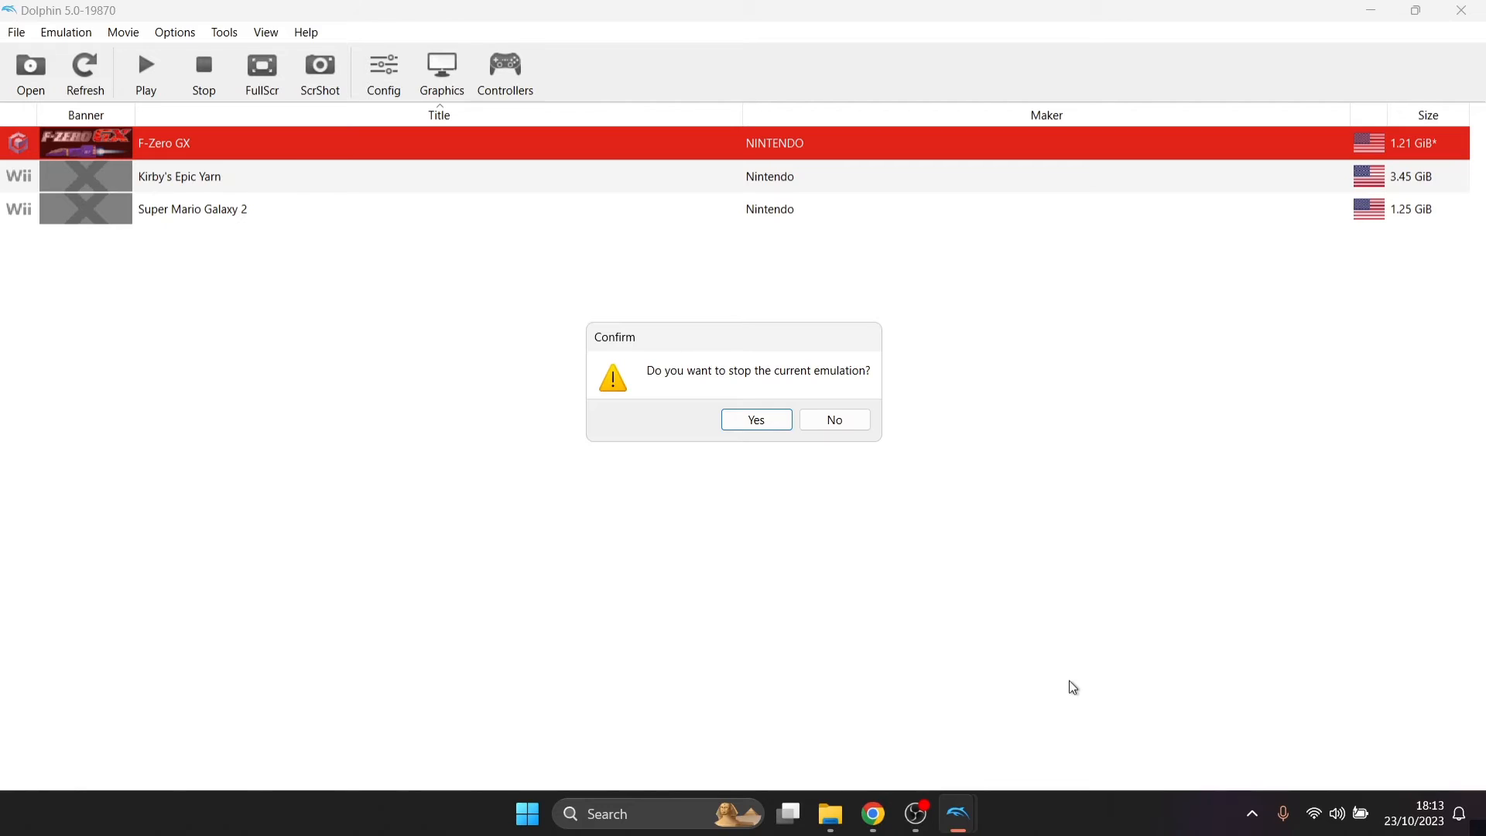
click(761, 424)
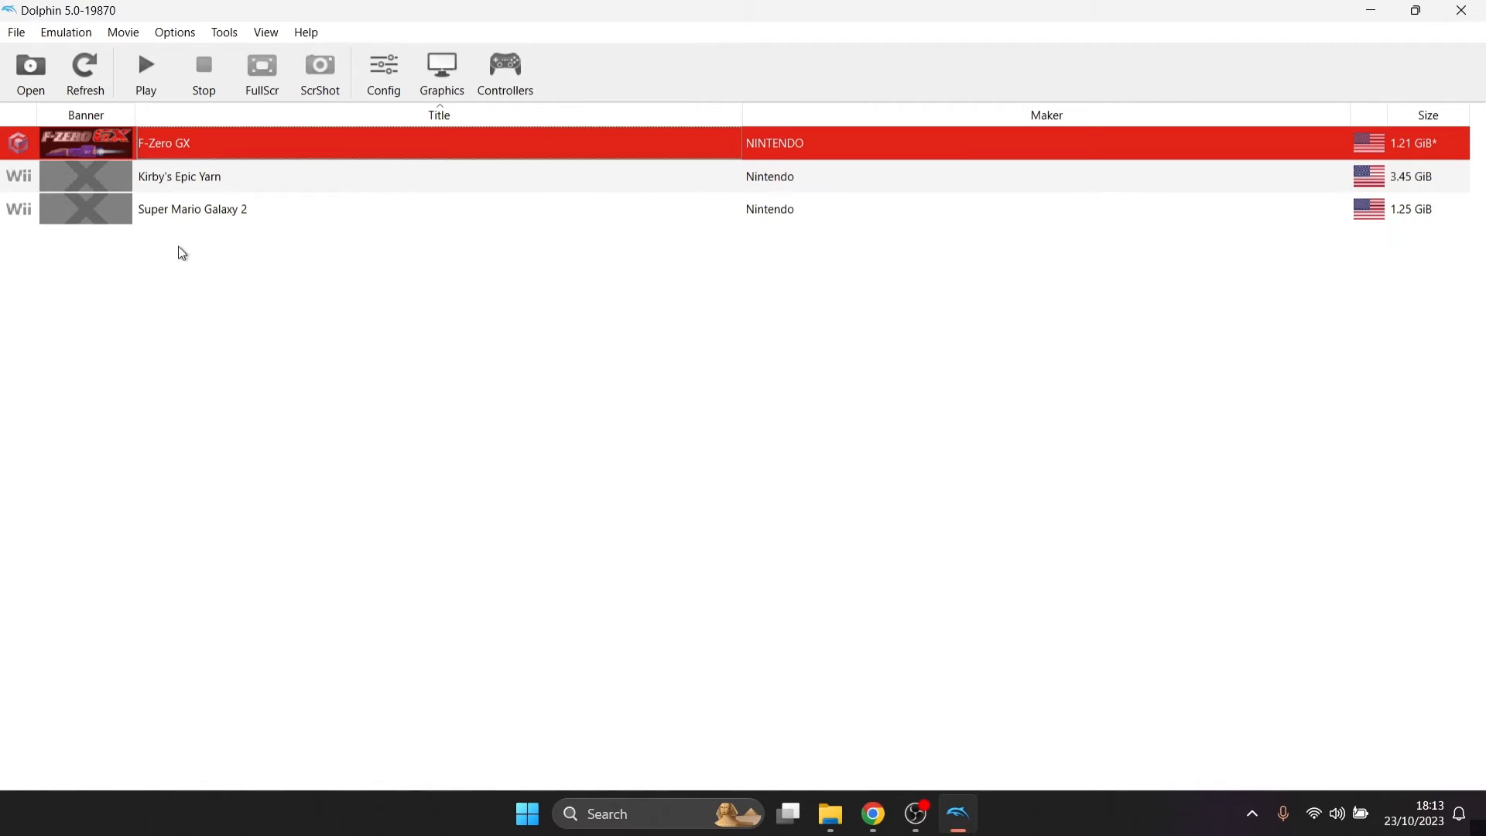
Step: Start F-Zero GX again, save its state to slot 1 and return to the game window
click(441, 402)
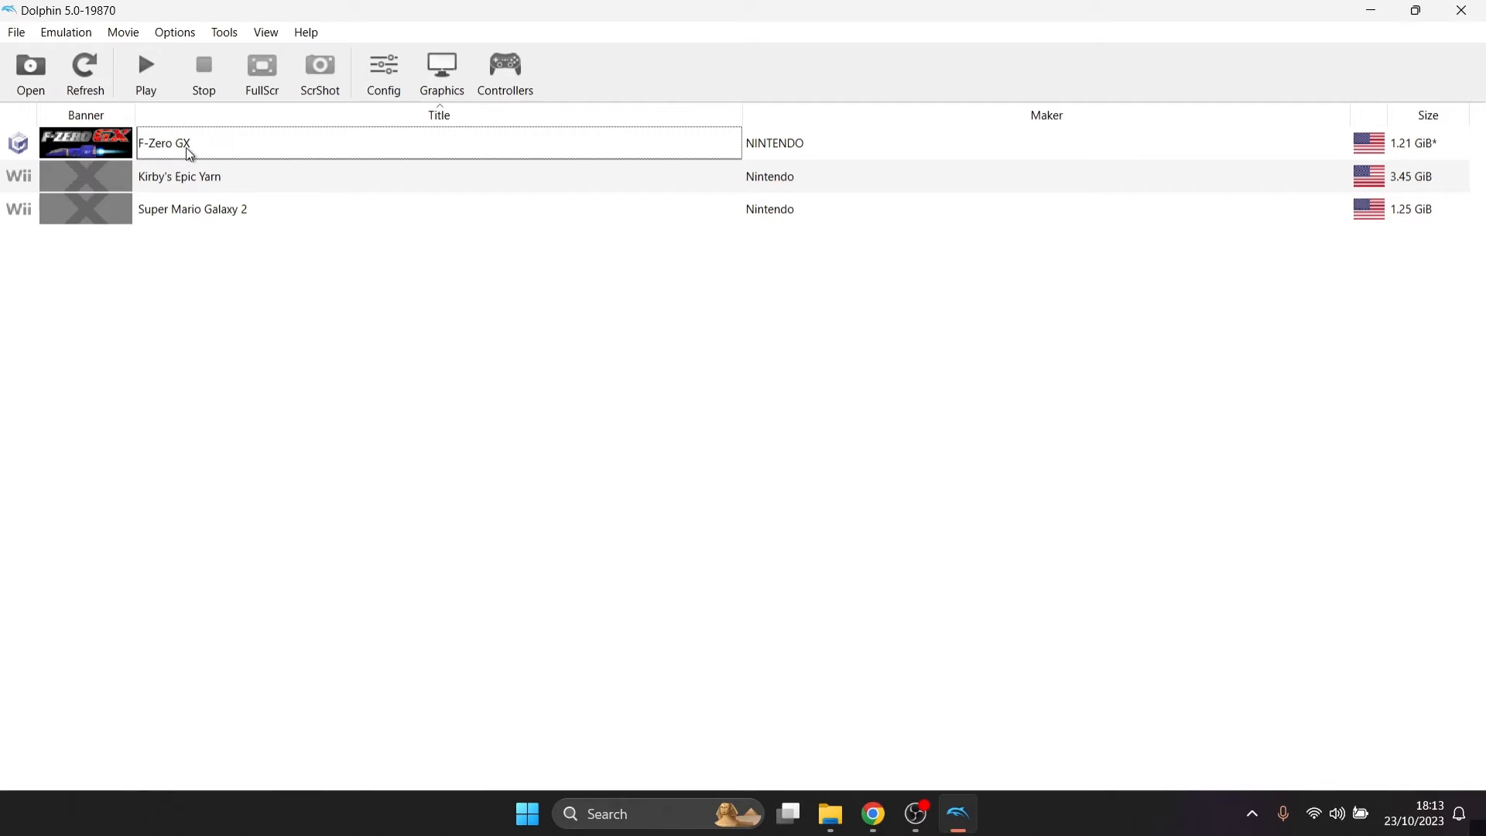
click(146, 72)
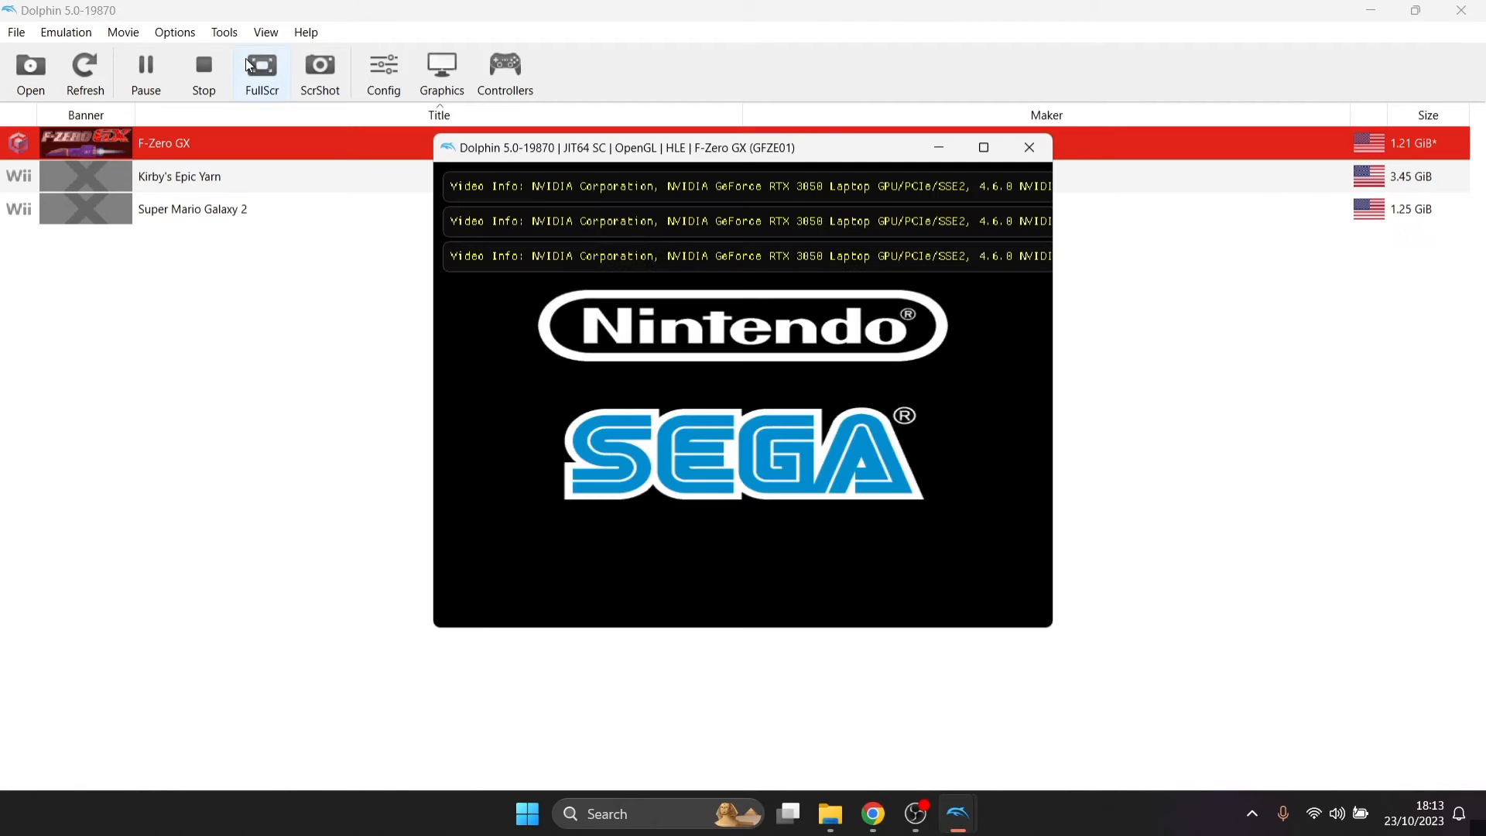
click(68, 32)
mouse_move(108, 220)
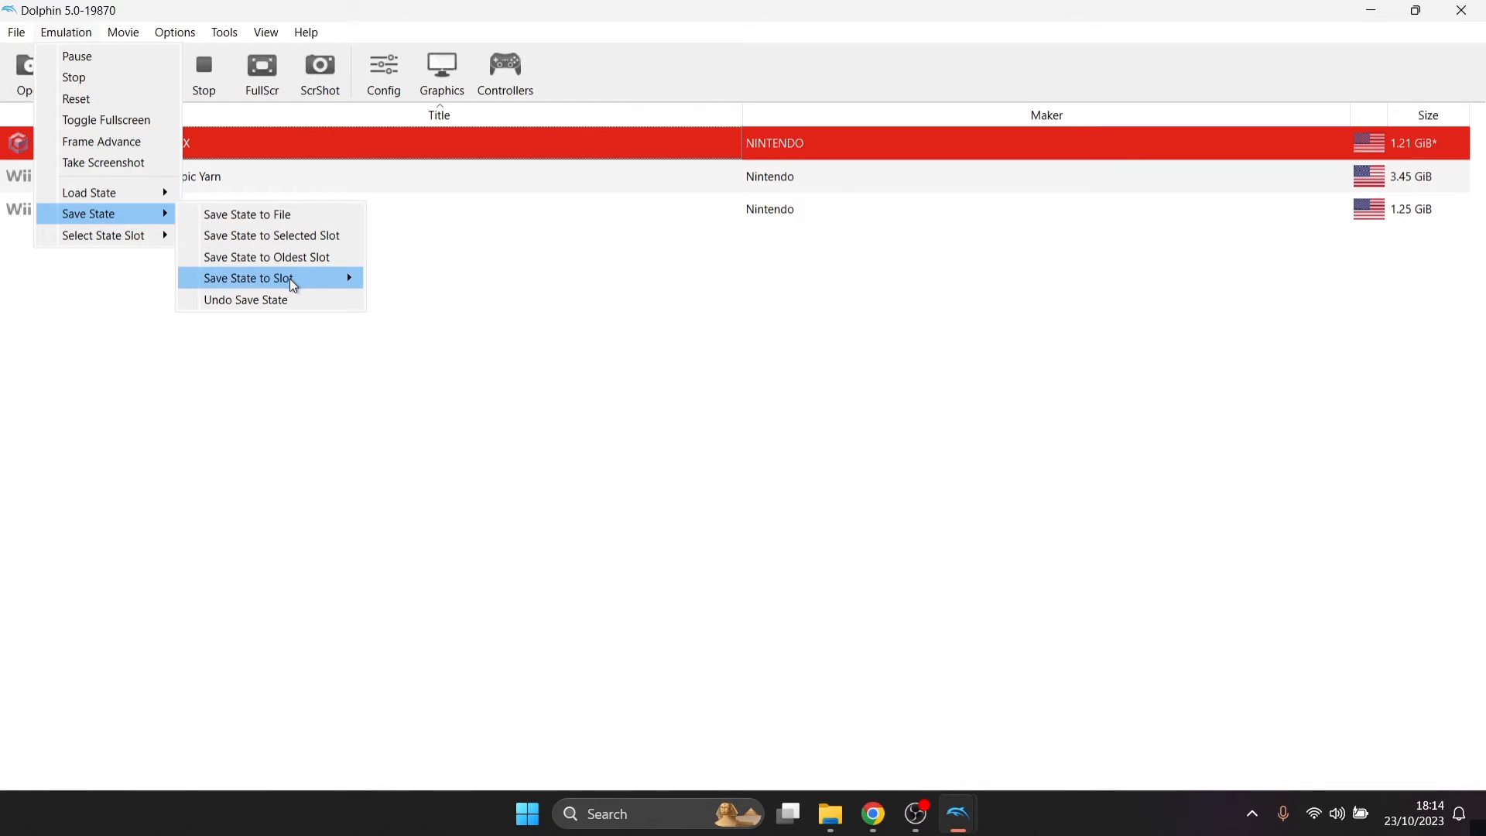
mouse_move(290, 278)
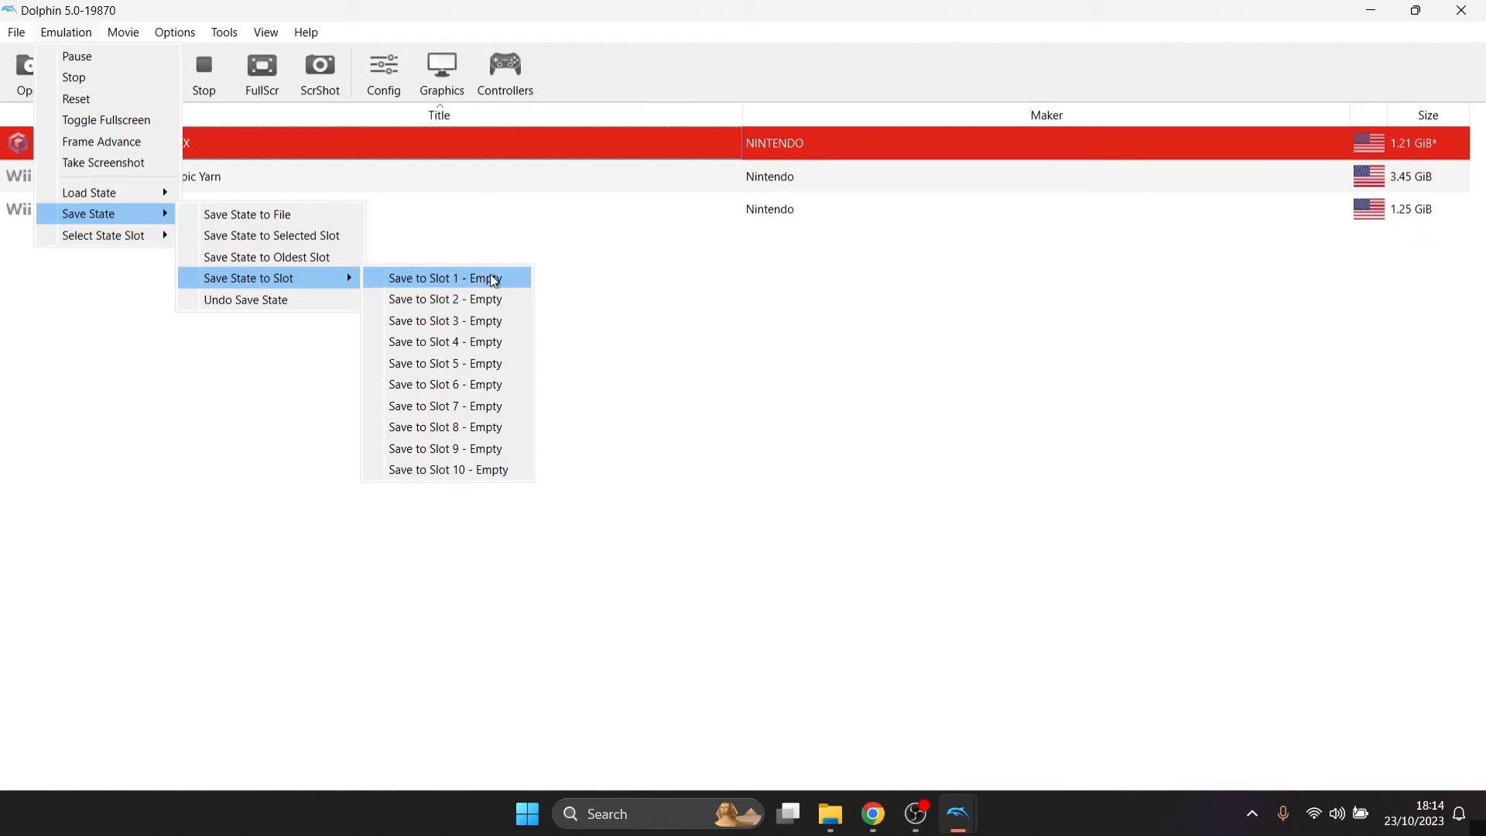
click(516, 284)
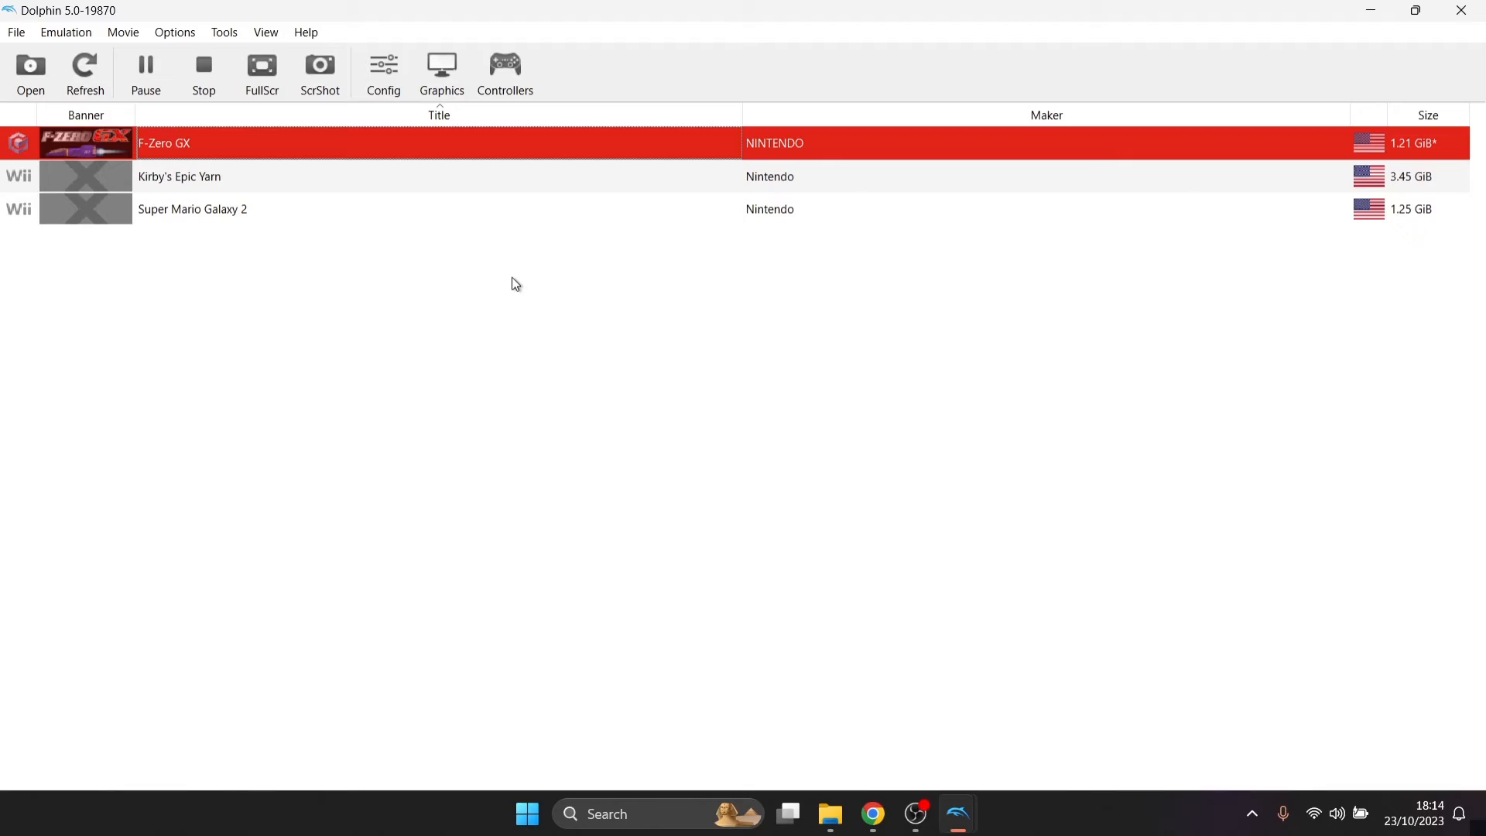
mouse_move(959, 813)
click(1045, 731)
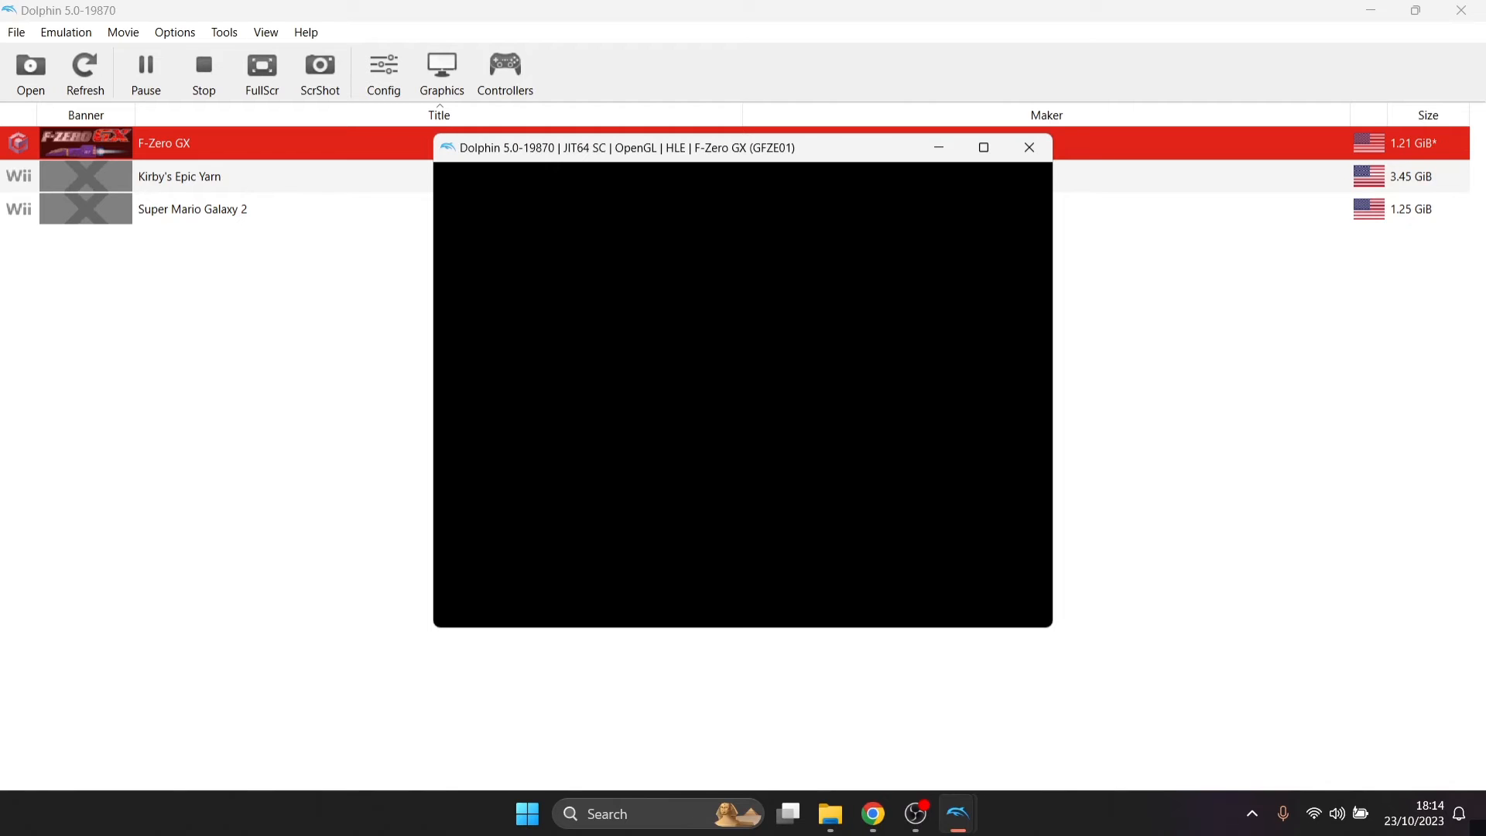
Step: Move the selection to VS. Battle in F-Zero GX's mode menu and stop the emulation
key(Right)
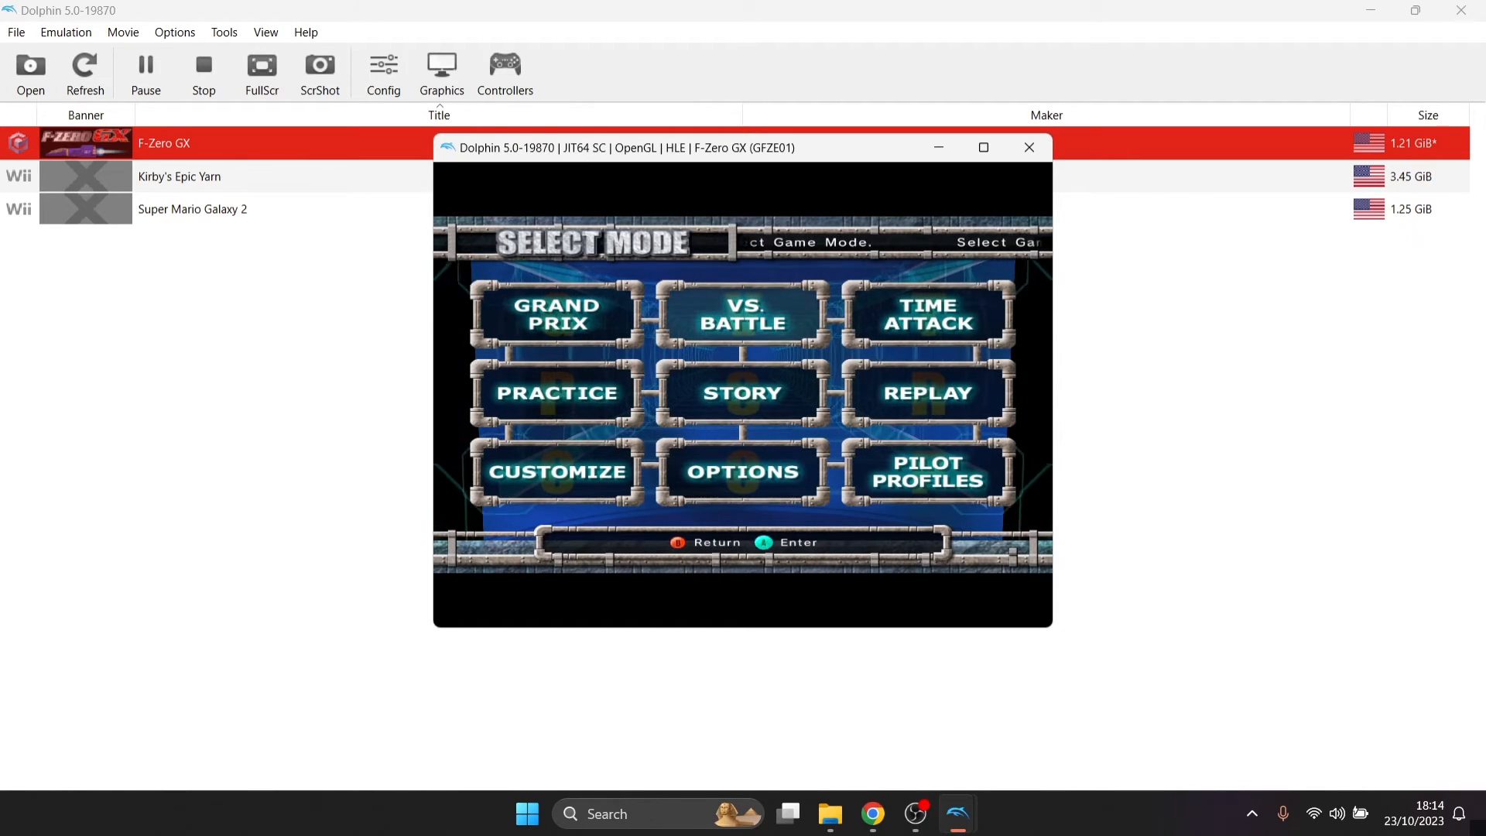
click(1031, 147)
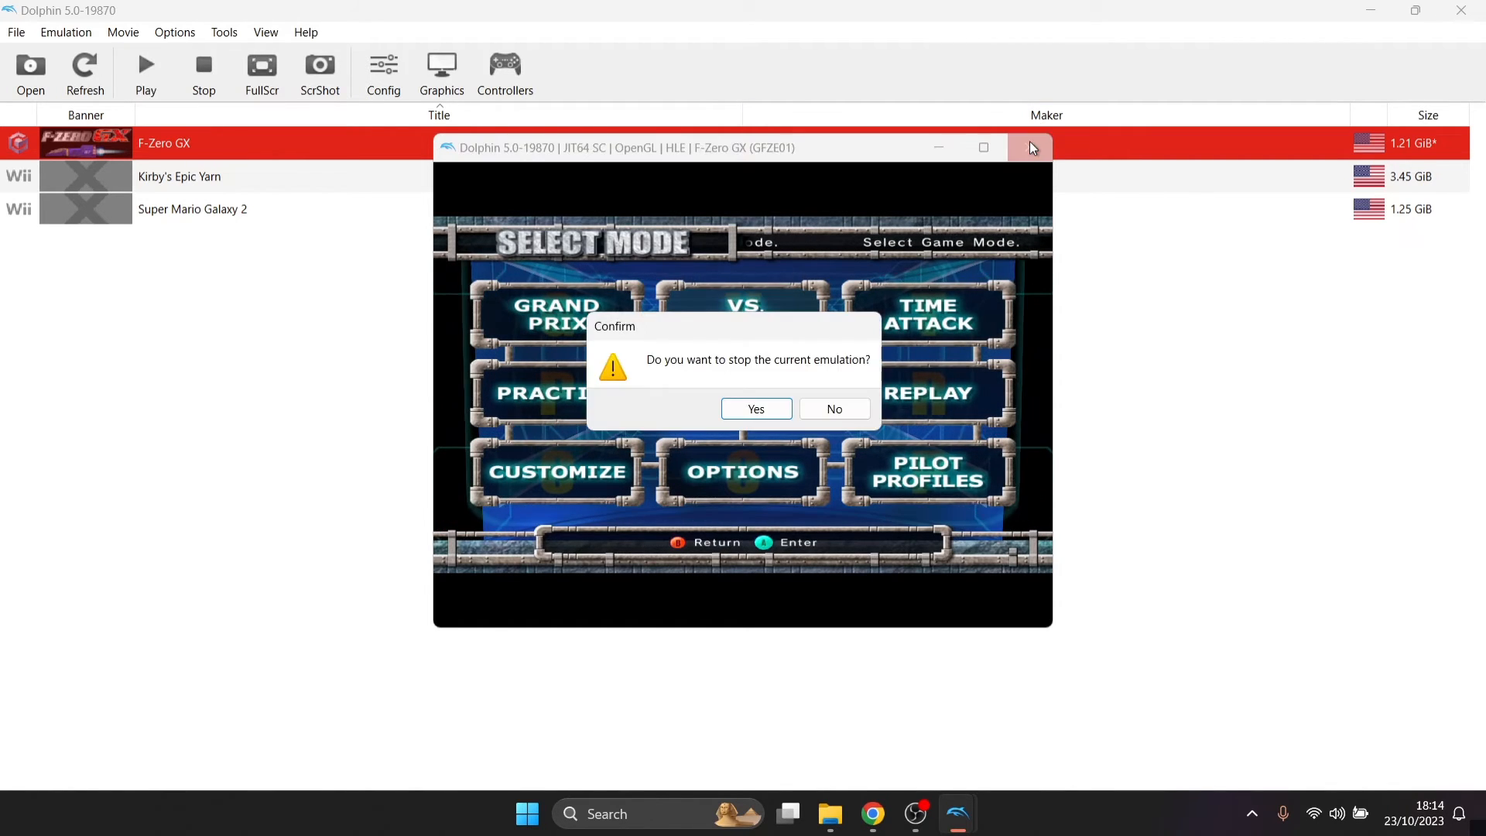
click(831, 408)
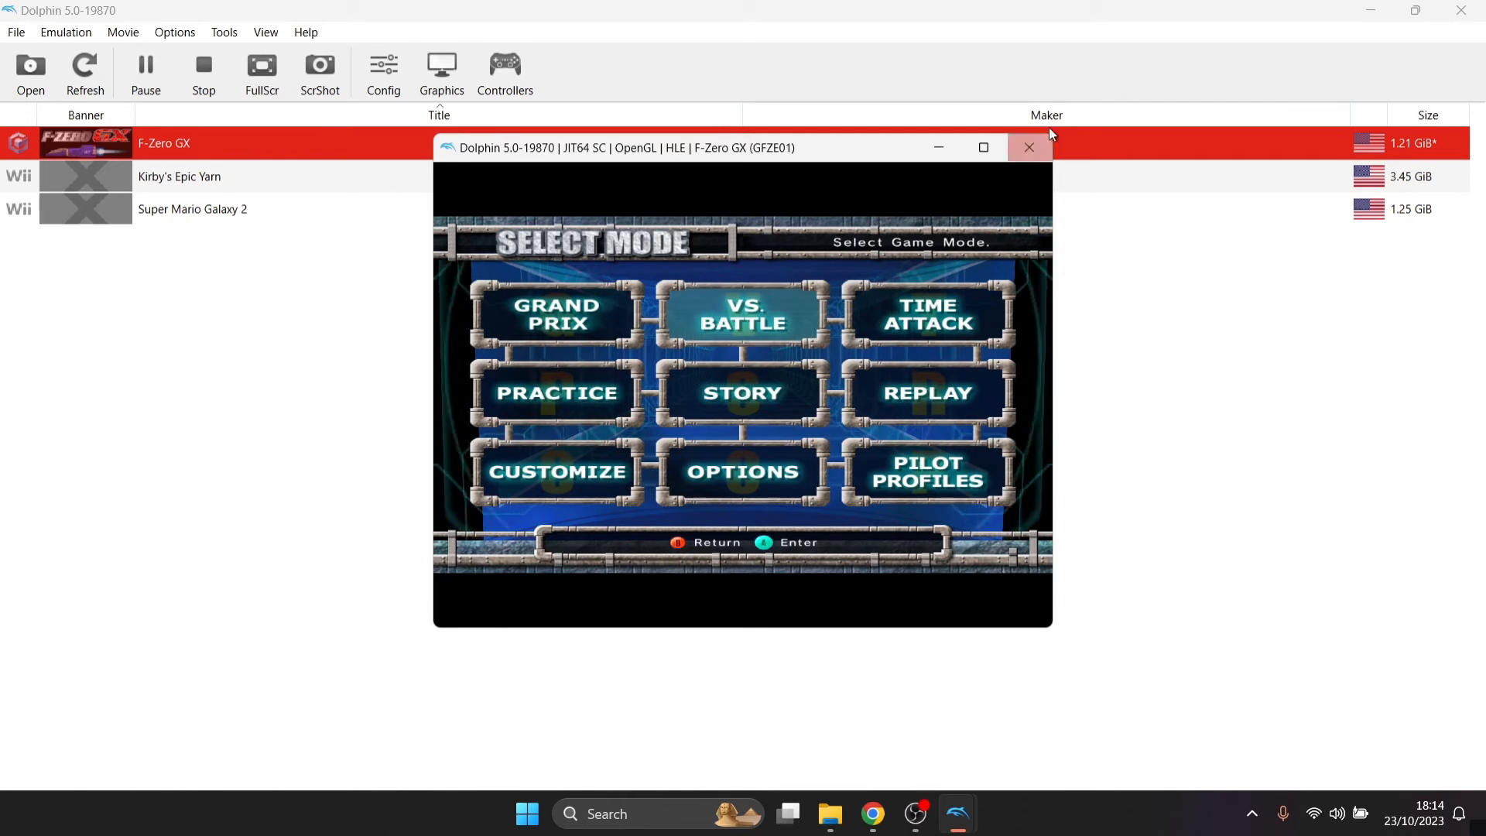
click(1029, 147)
click(754, 406)
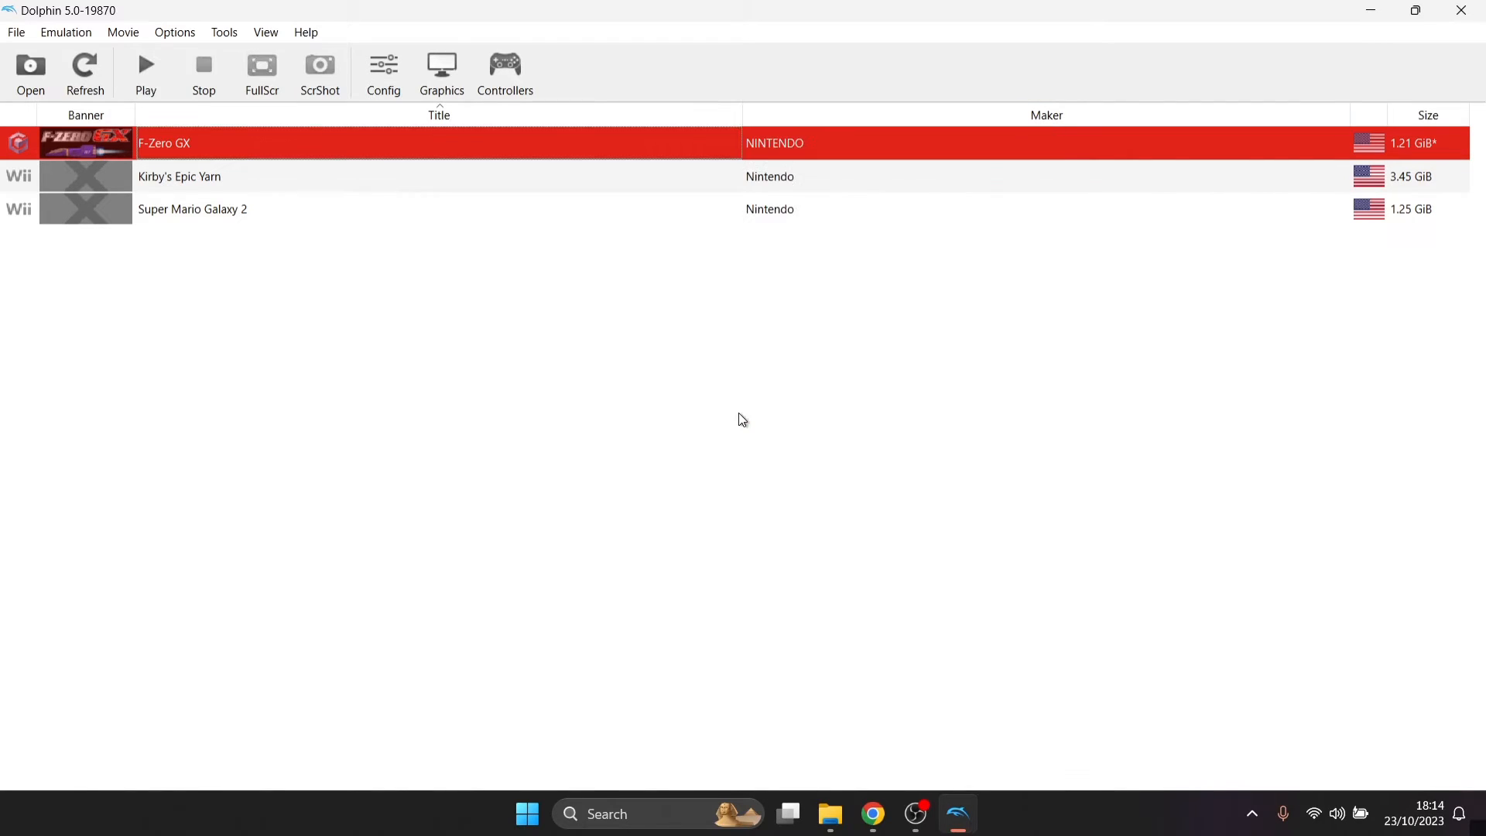
Step: Start F-Zero GX again, load its saved state from slot 1 and return to the game window
click(249, 269)
double_click(168, 146)
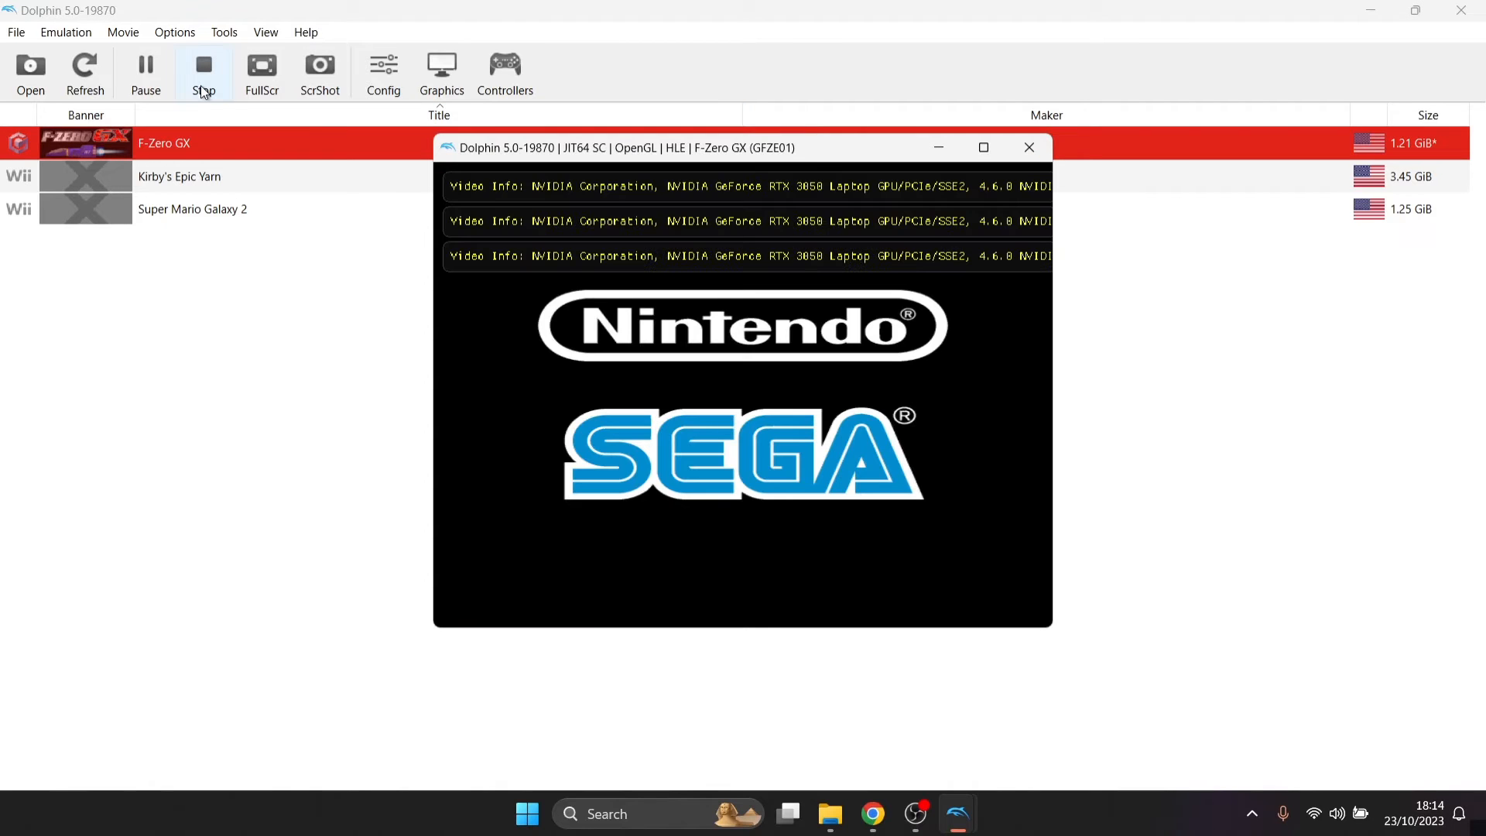
click(81, 34)
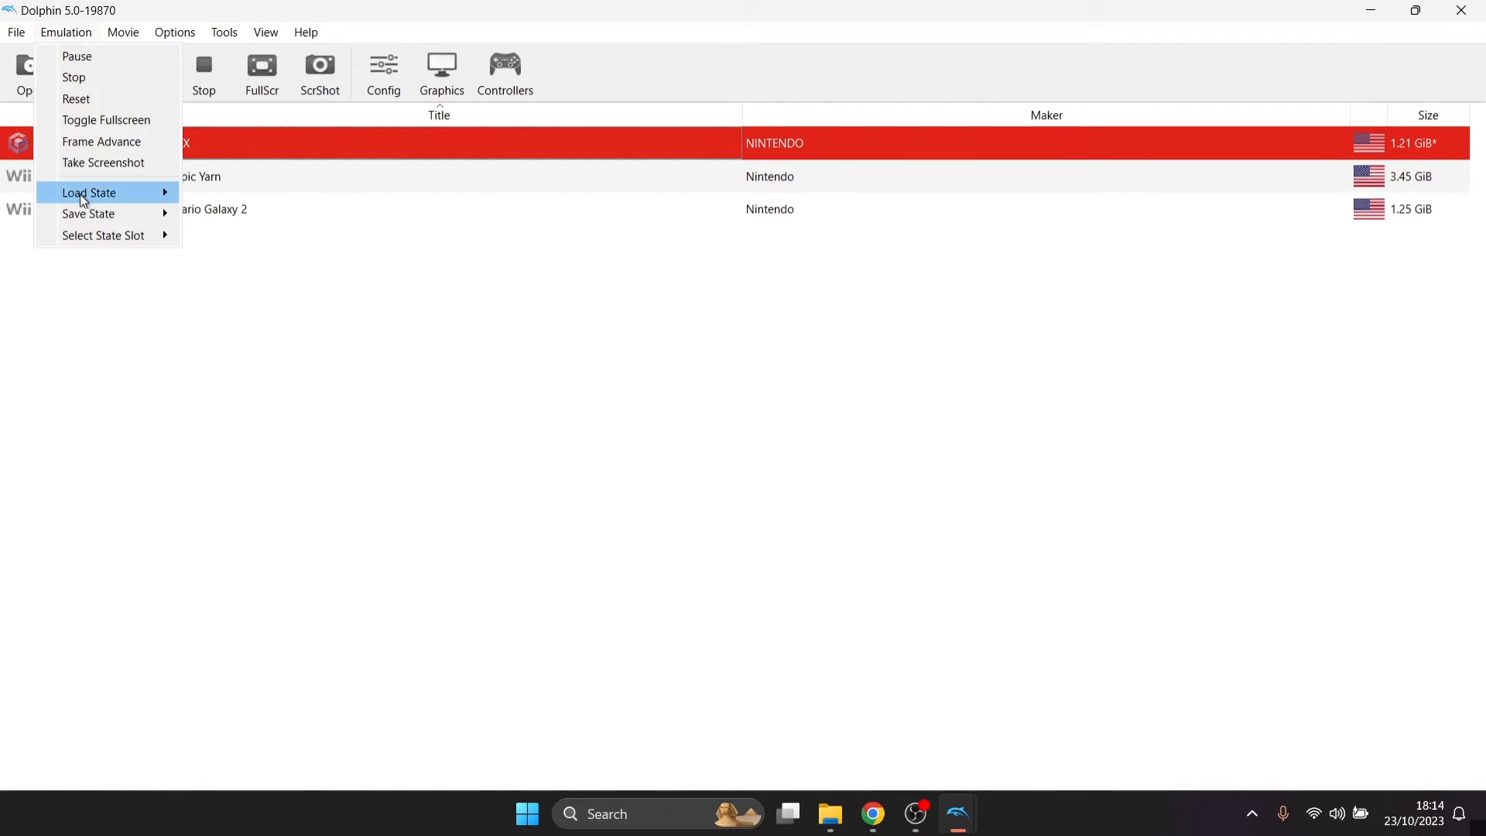
mouse_move(84, 193)
mouse_move(354, 239)
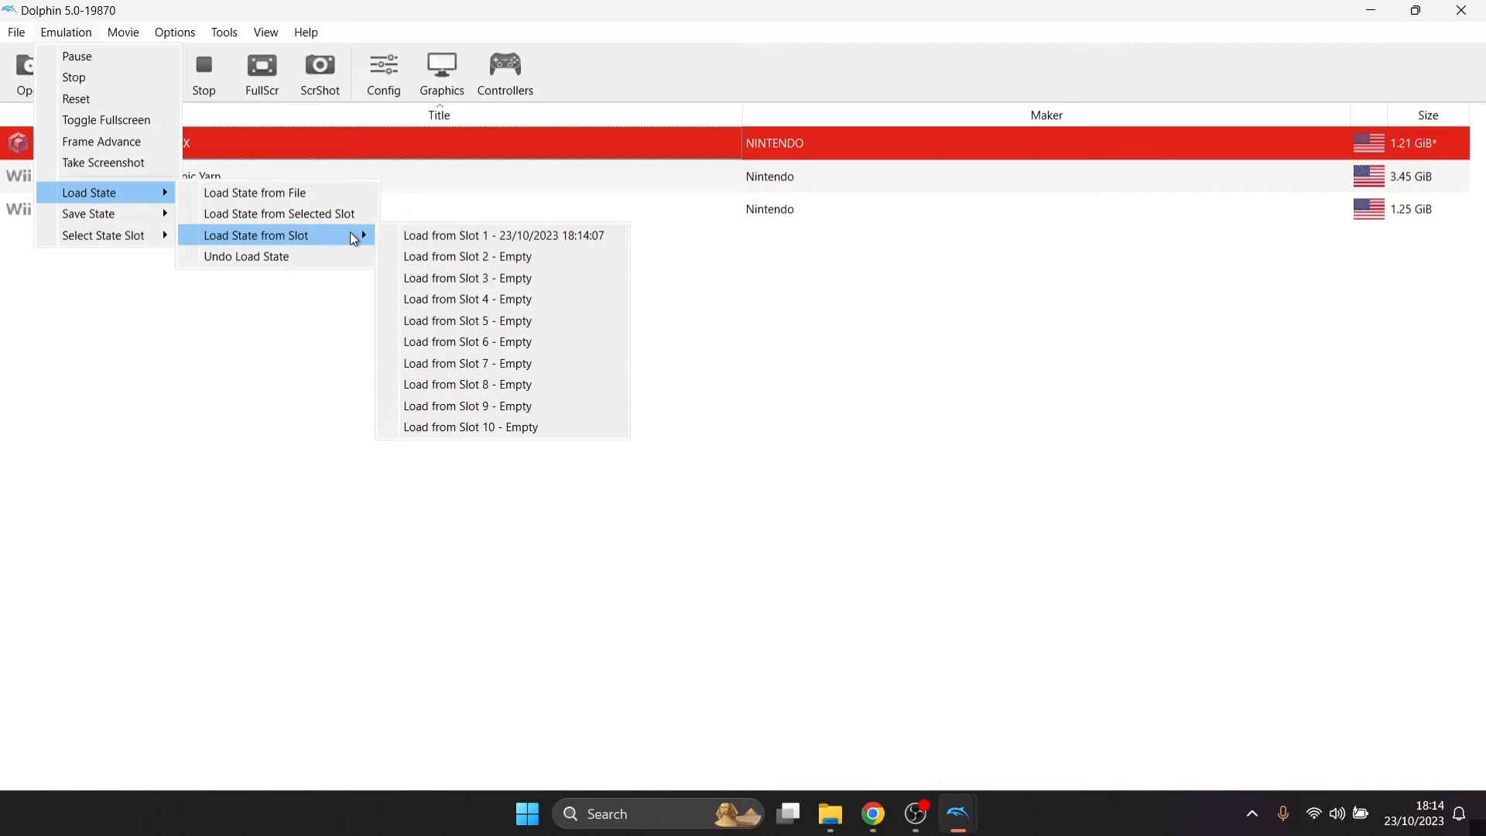
click(586, 238)
mouse_move(960, 814)
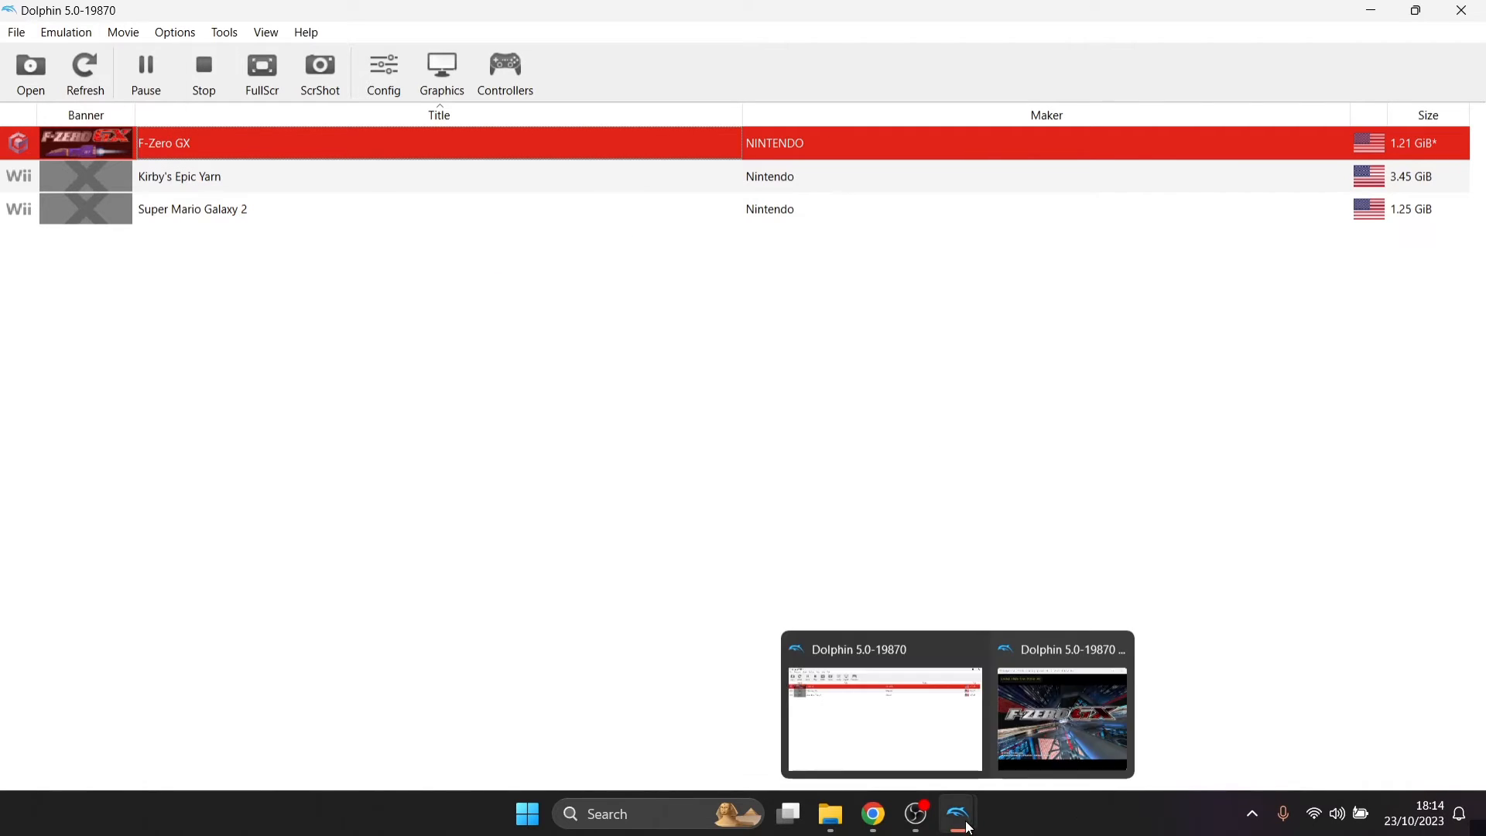
click(1019, 770)
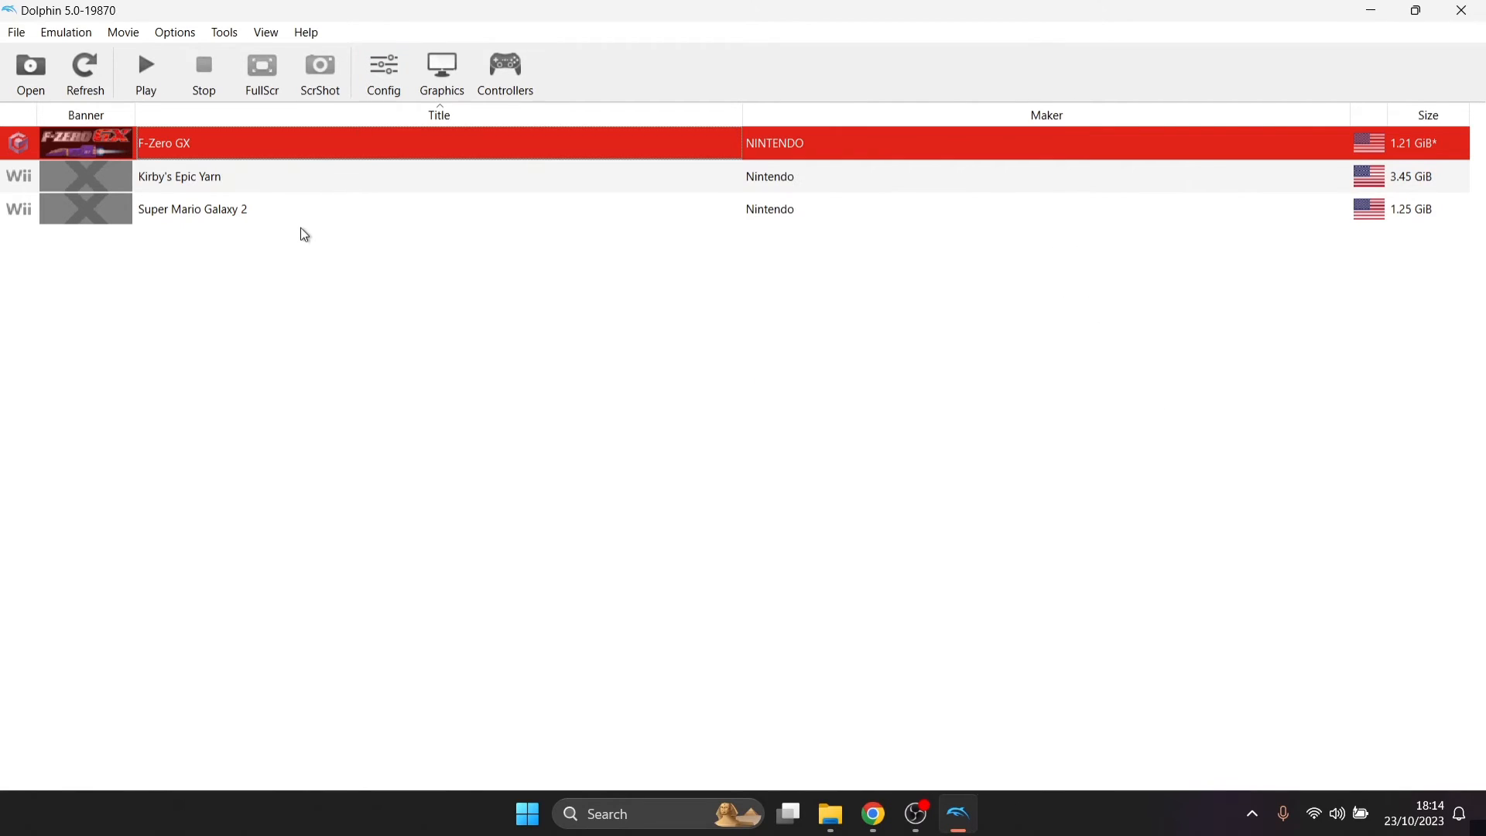
Step: Select Kirby's Epic Yarn and set the graphics internal resolution to 3x Native (1920x1584) for 1080p
click(300, 227)
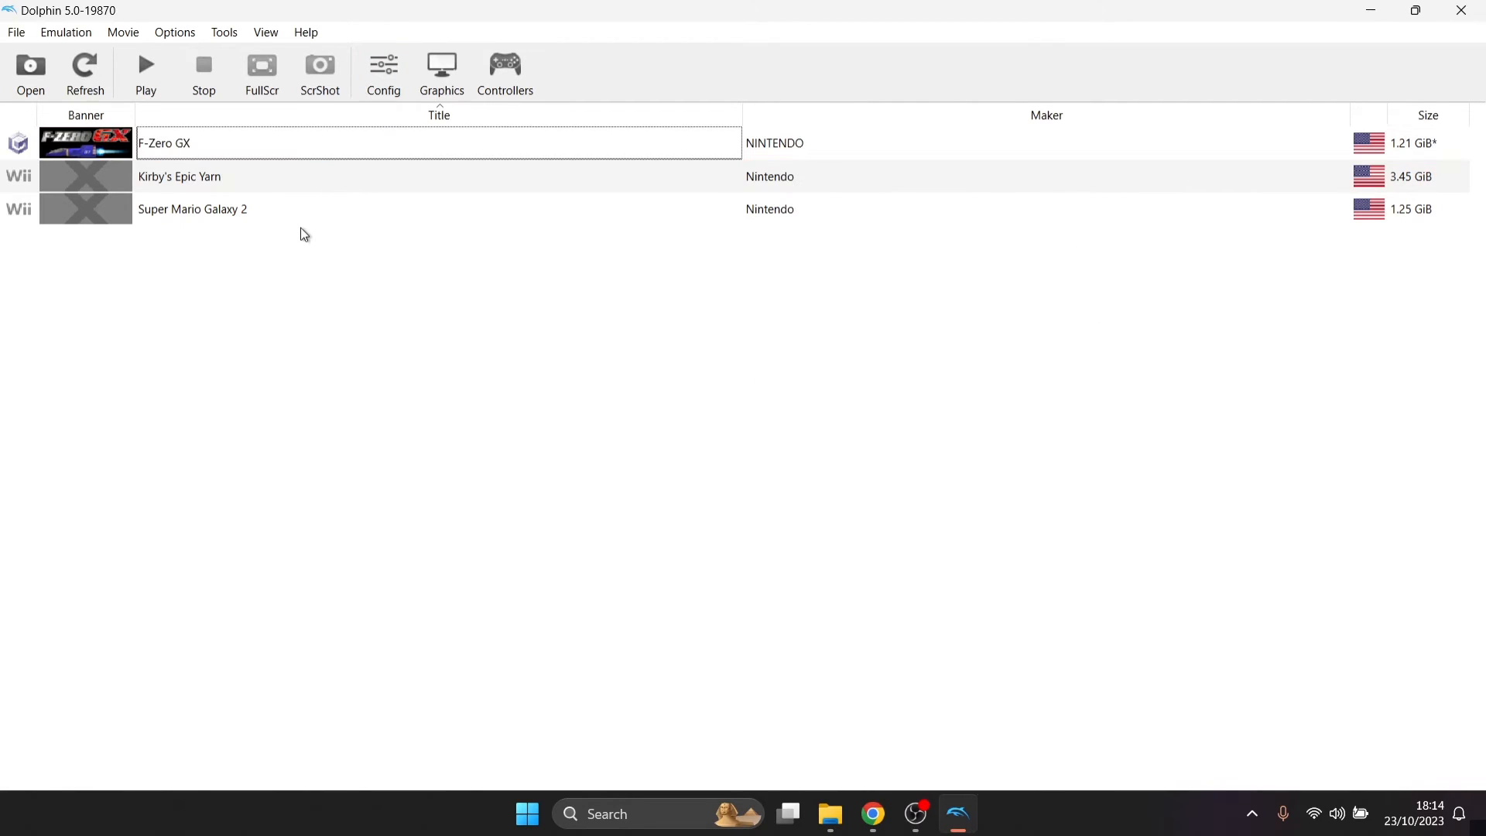
click(184, 183)
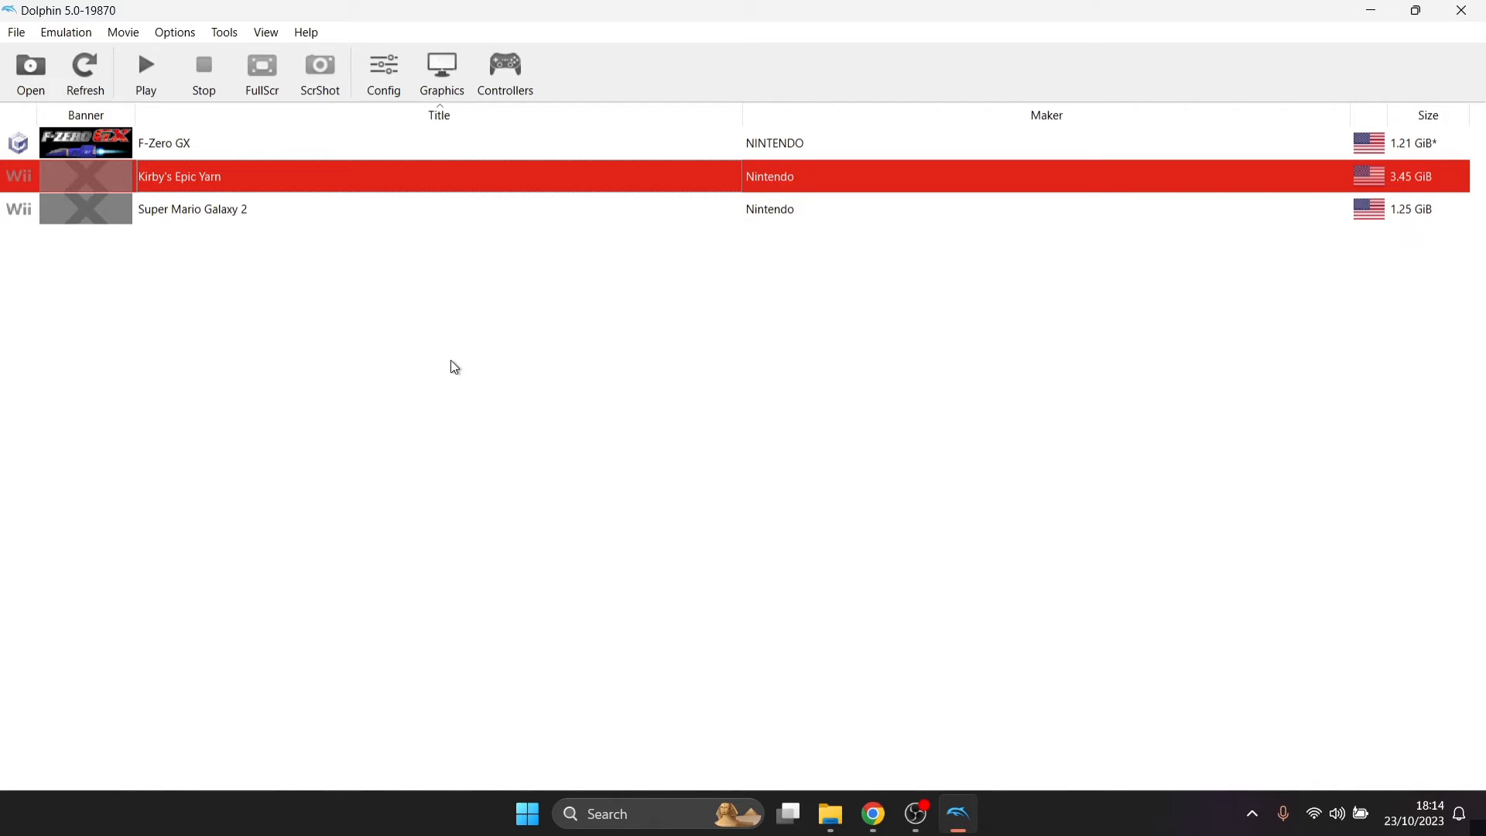
click(444, 83)
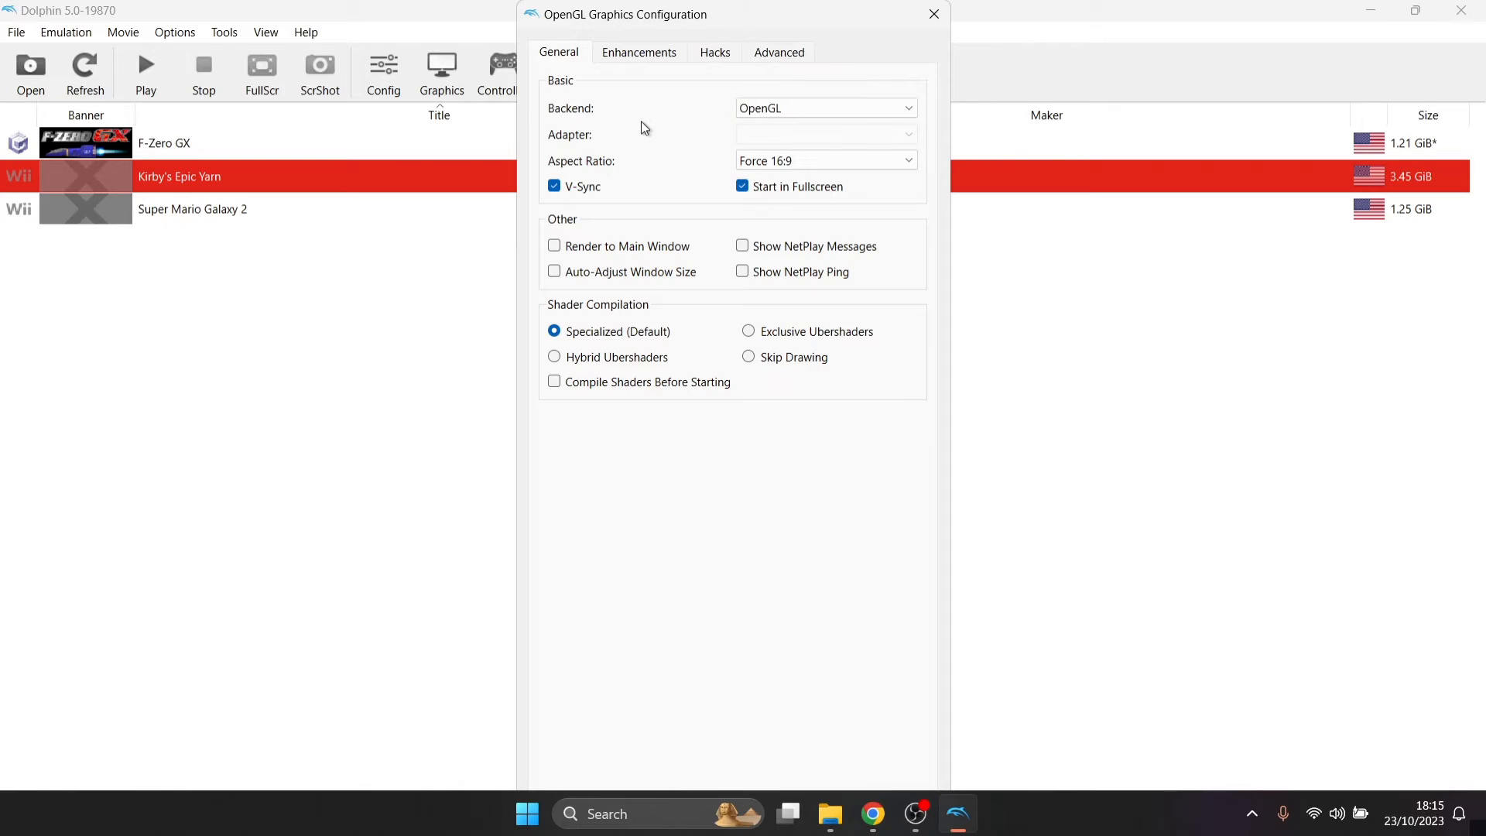
click(641, 53)
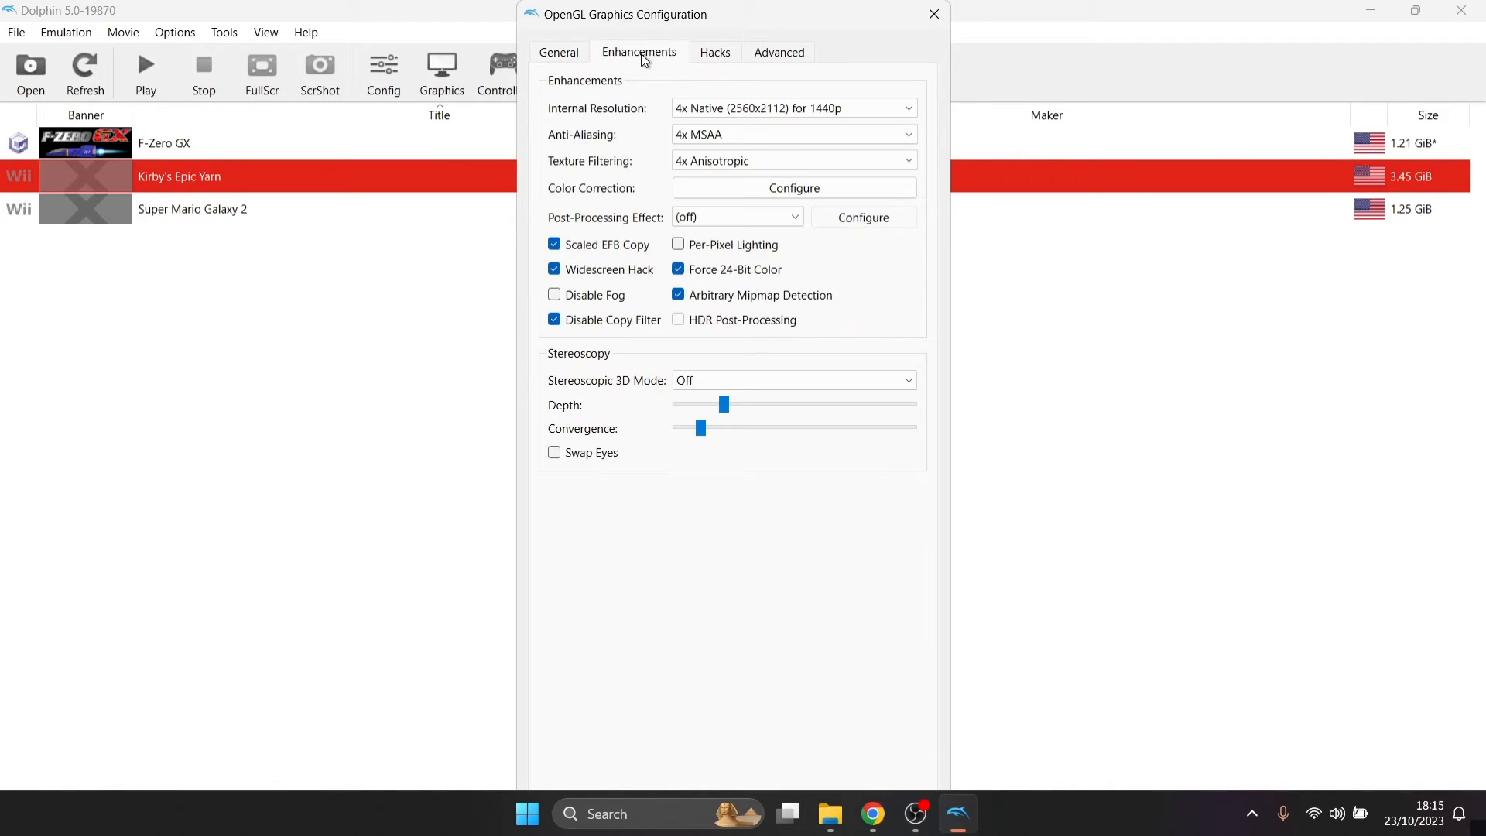
click(774, 108)
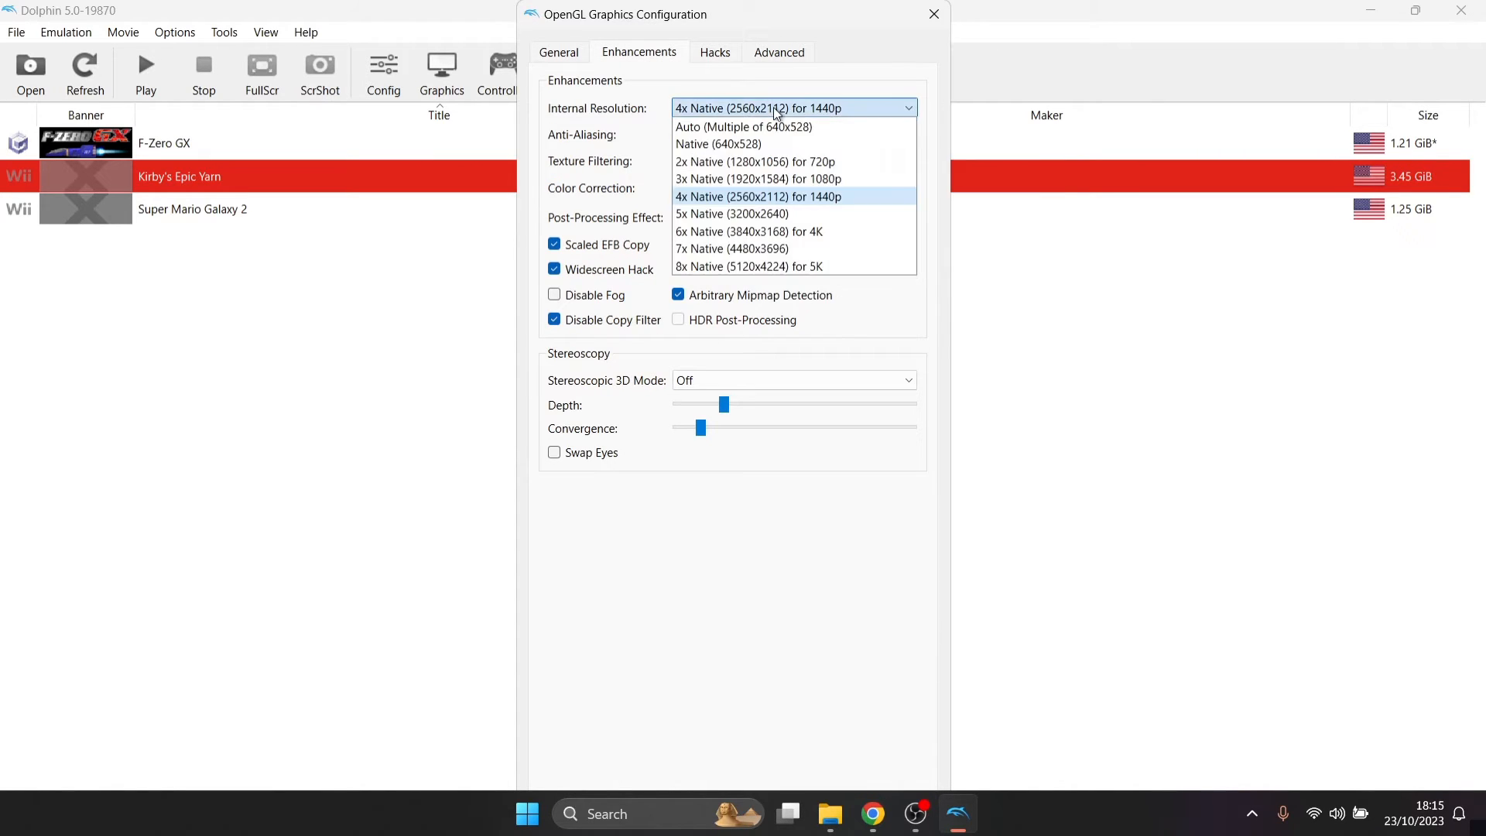
click(779, 179)
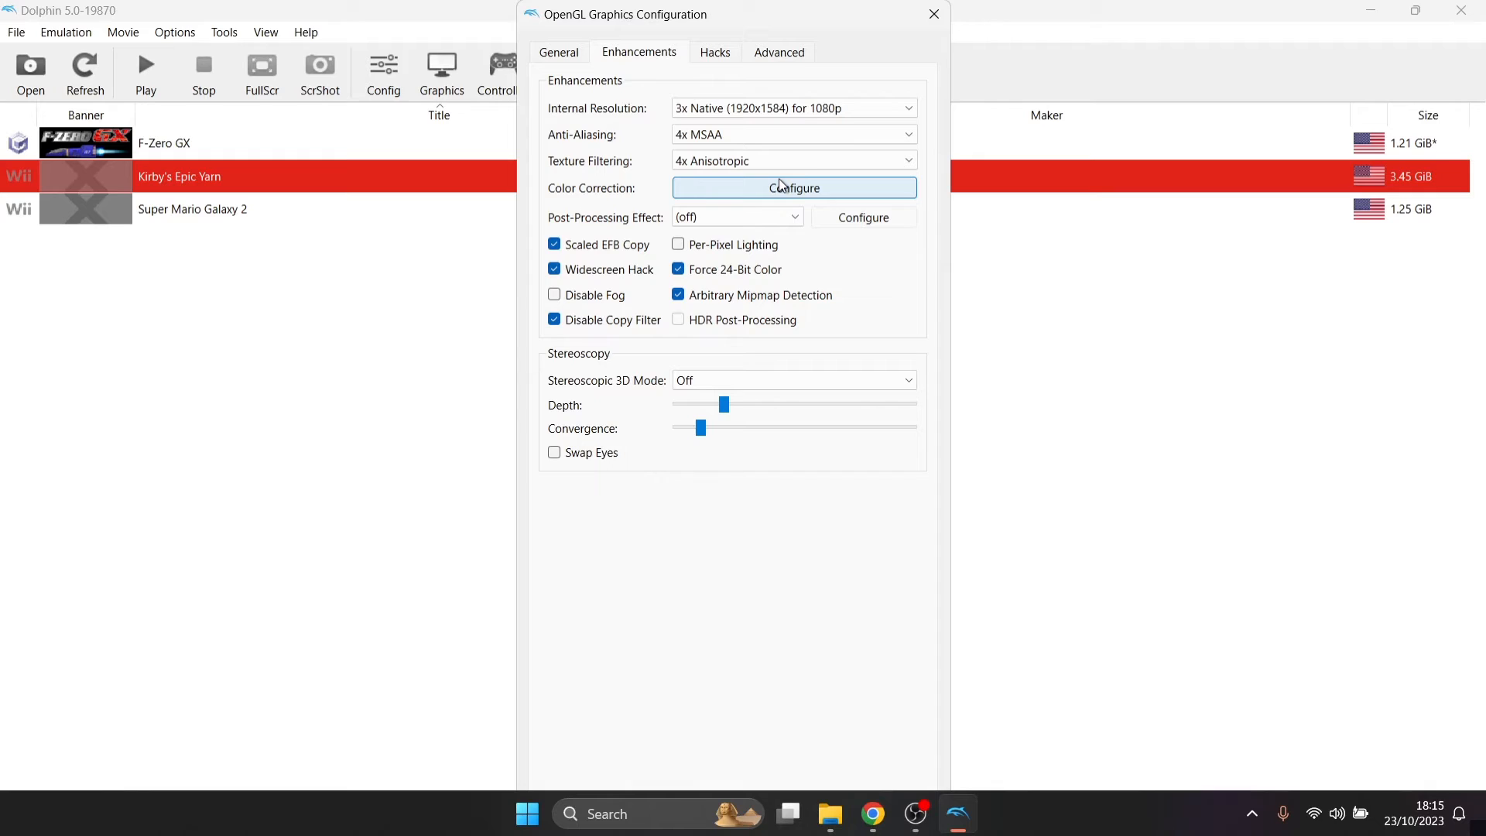
Step: Set anti-aliasing to 2x MSAA and texture filtering to 2x Anisotropic, and close the graphics configuration
mouse_move(828, 141)
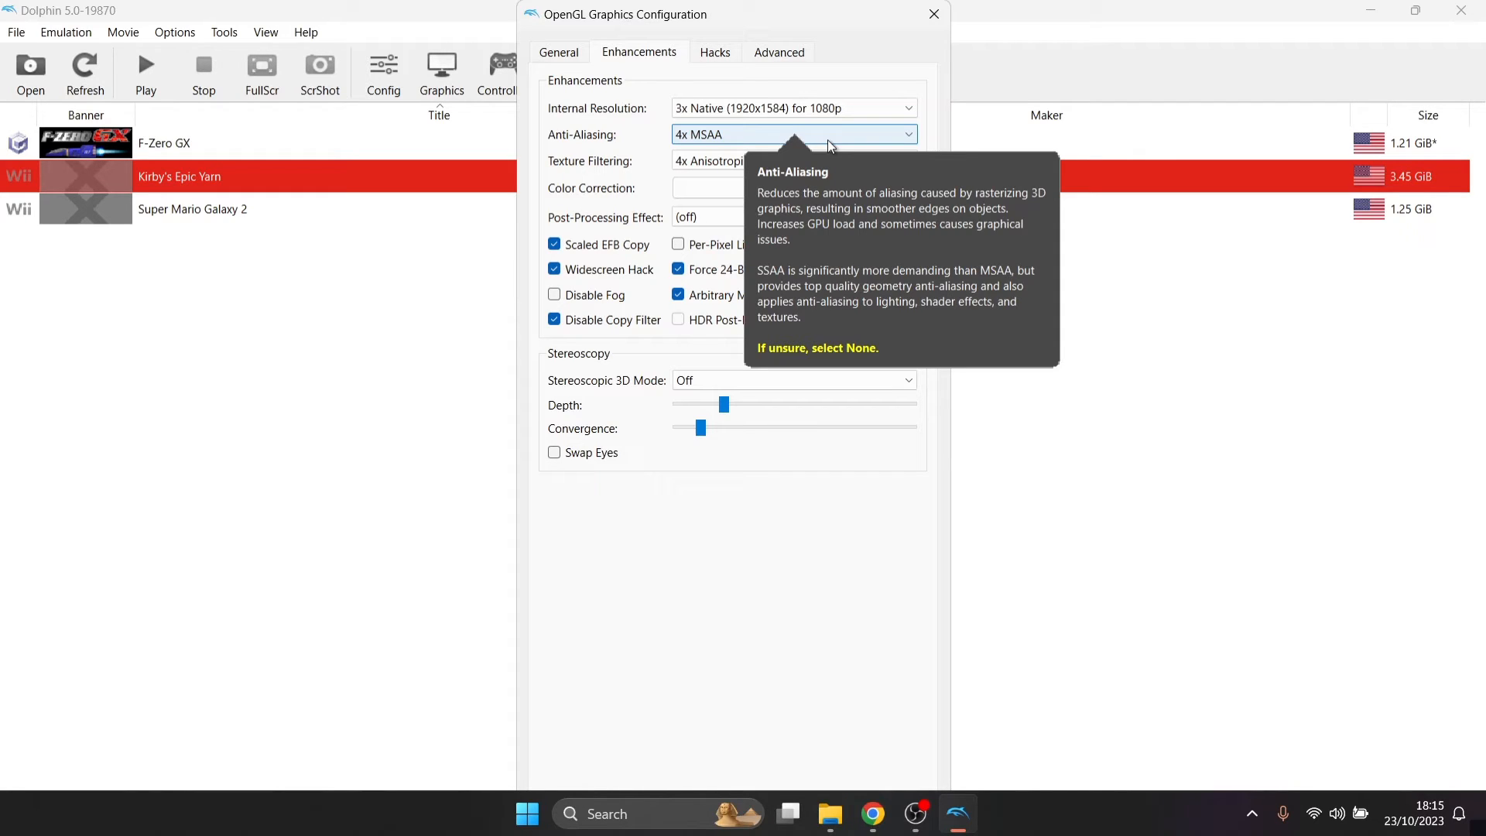
click(749, 131)
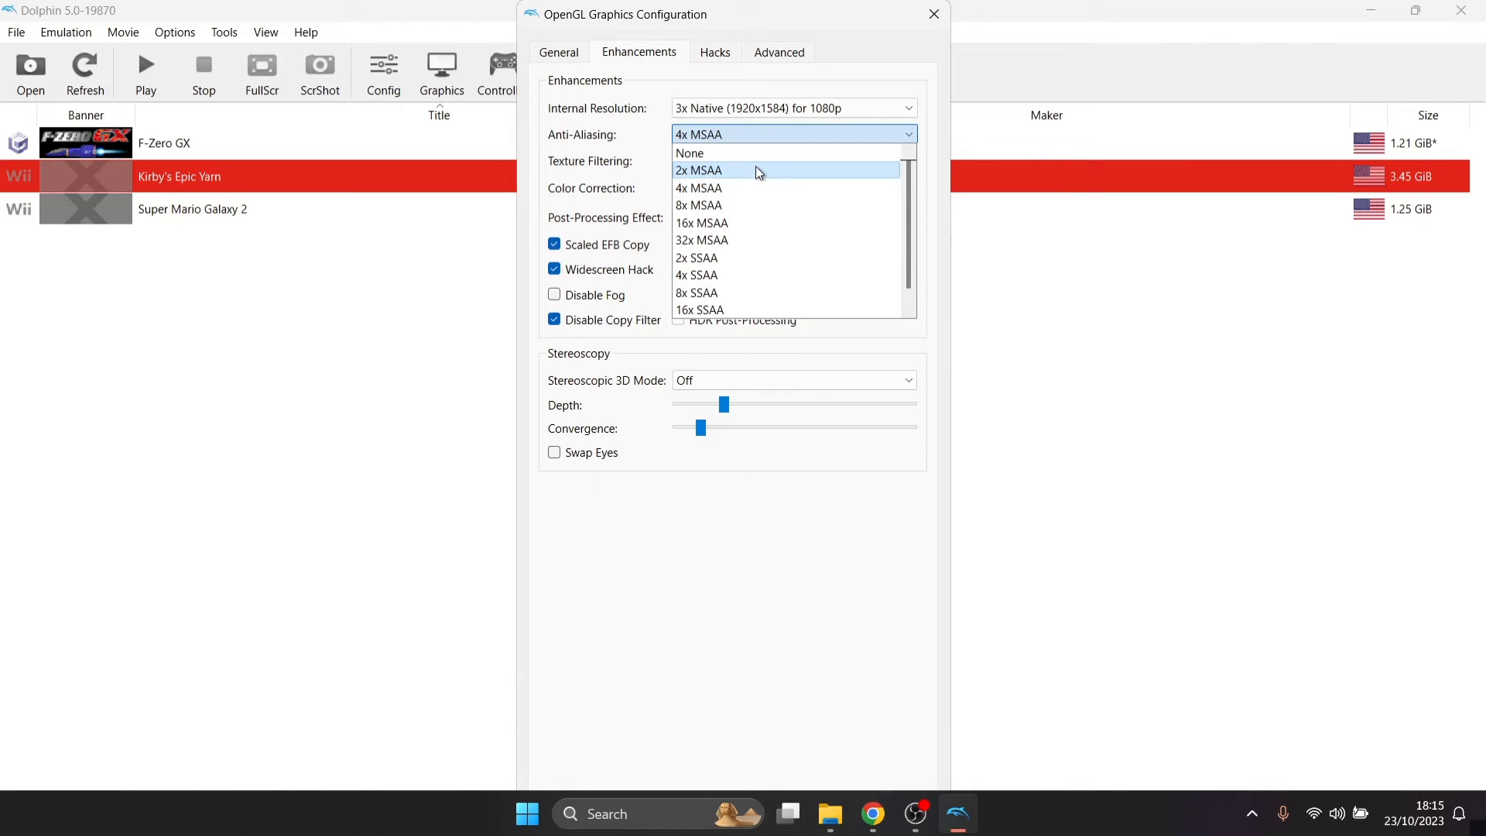
click(757, 170)
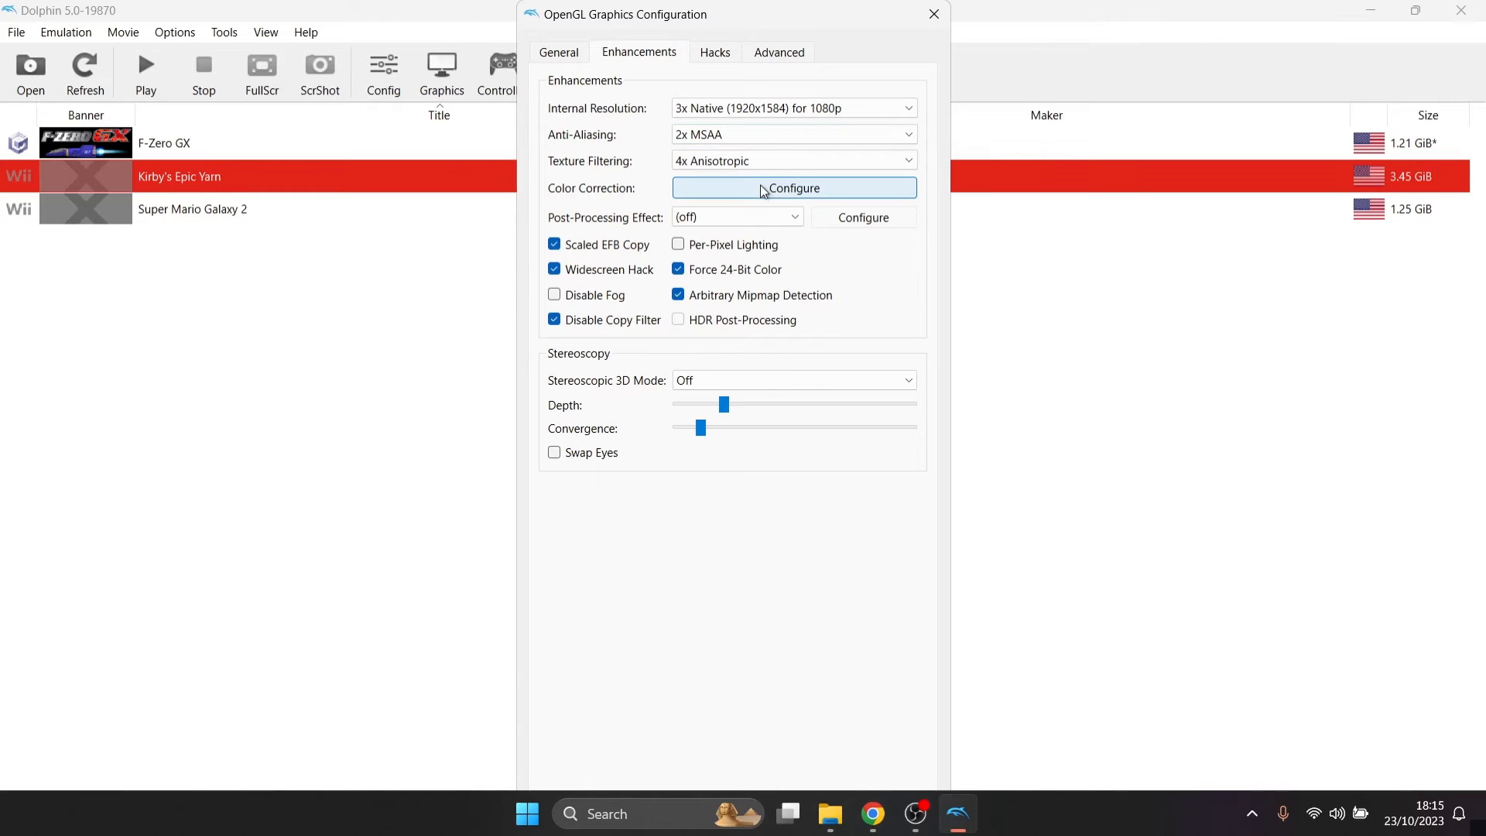
click(771, 159)
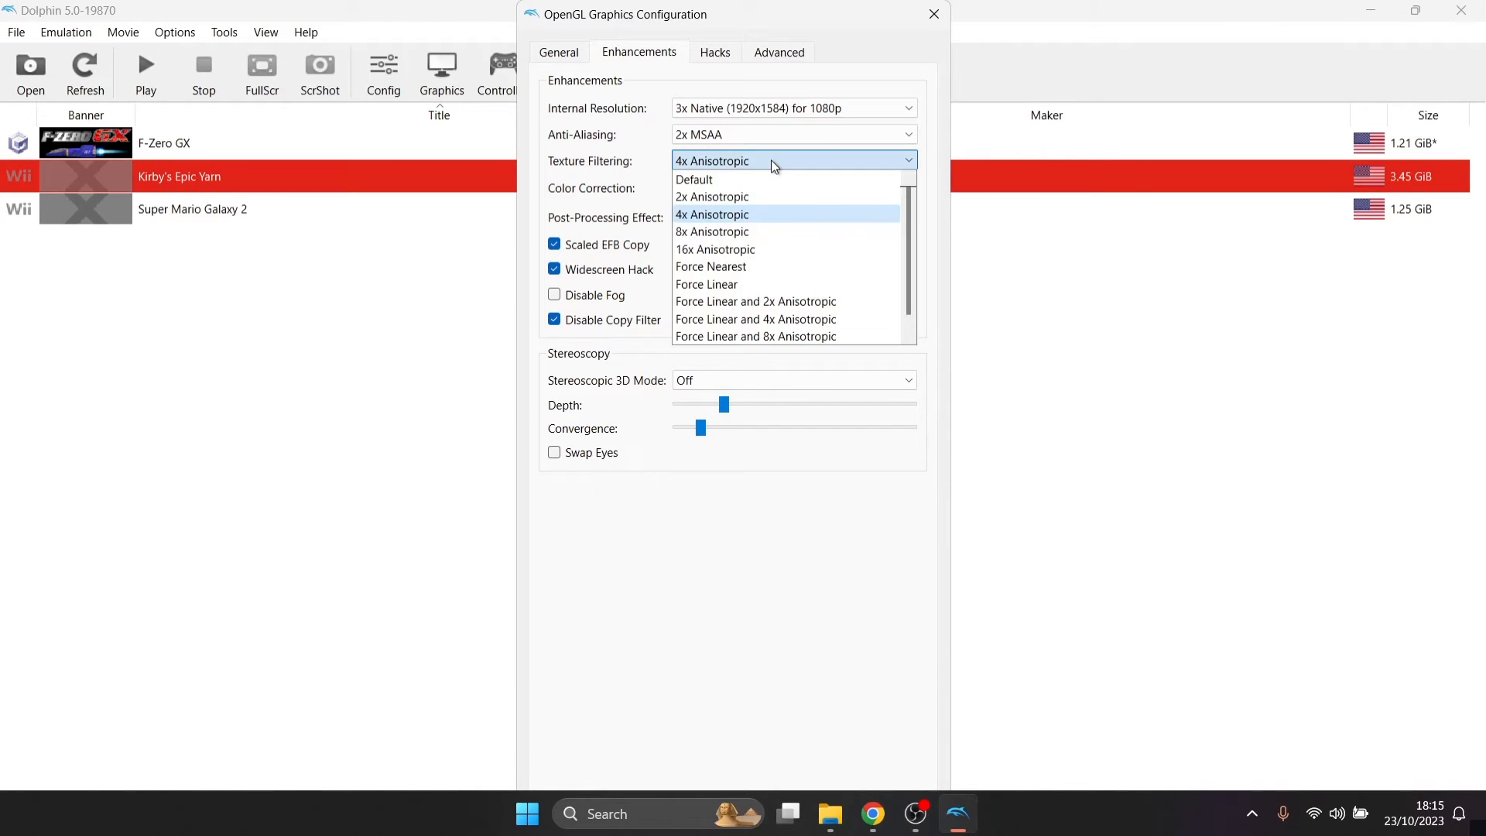
click(774, 198)
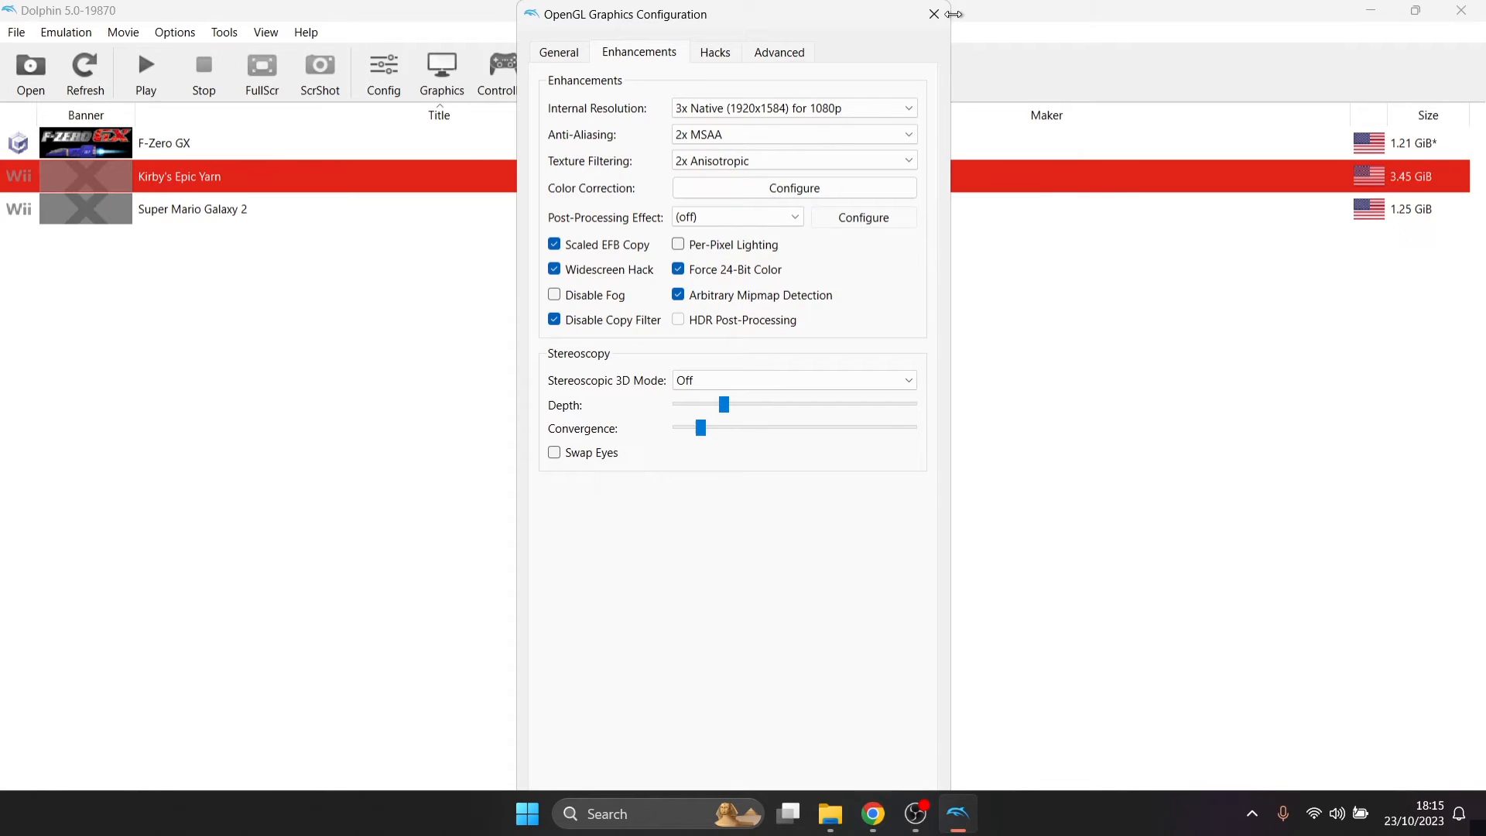
key(Escape)
Step: In the controller settings for Kirby's Epic Yarn, choose to emulate the Wii's Bluetooth adapter with Wii Remote 1 as Emulated Wii Remote
click(191, 143)
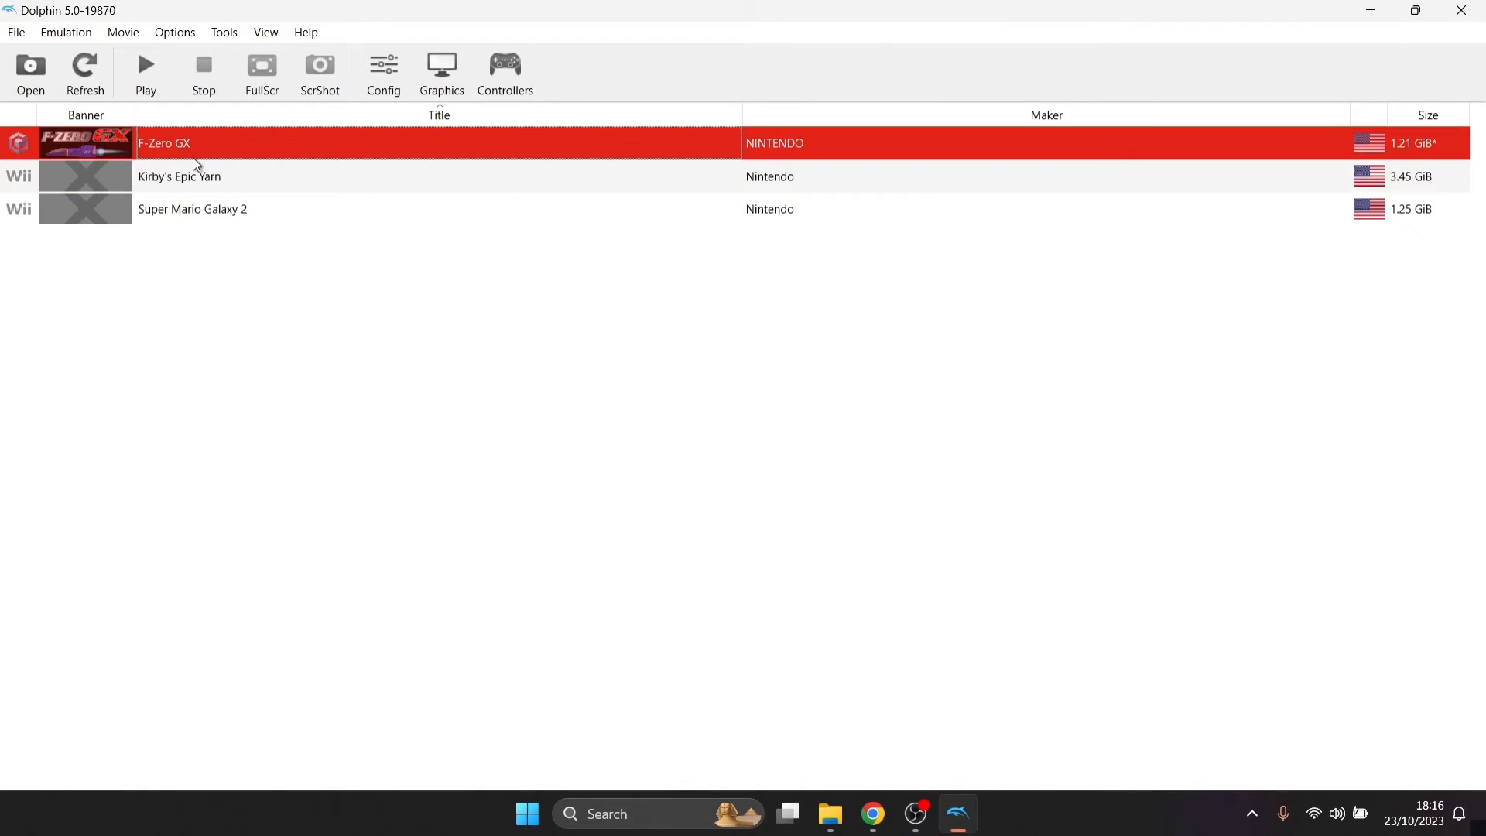
click(204, 180)
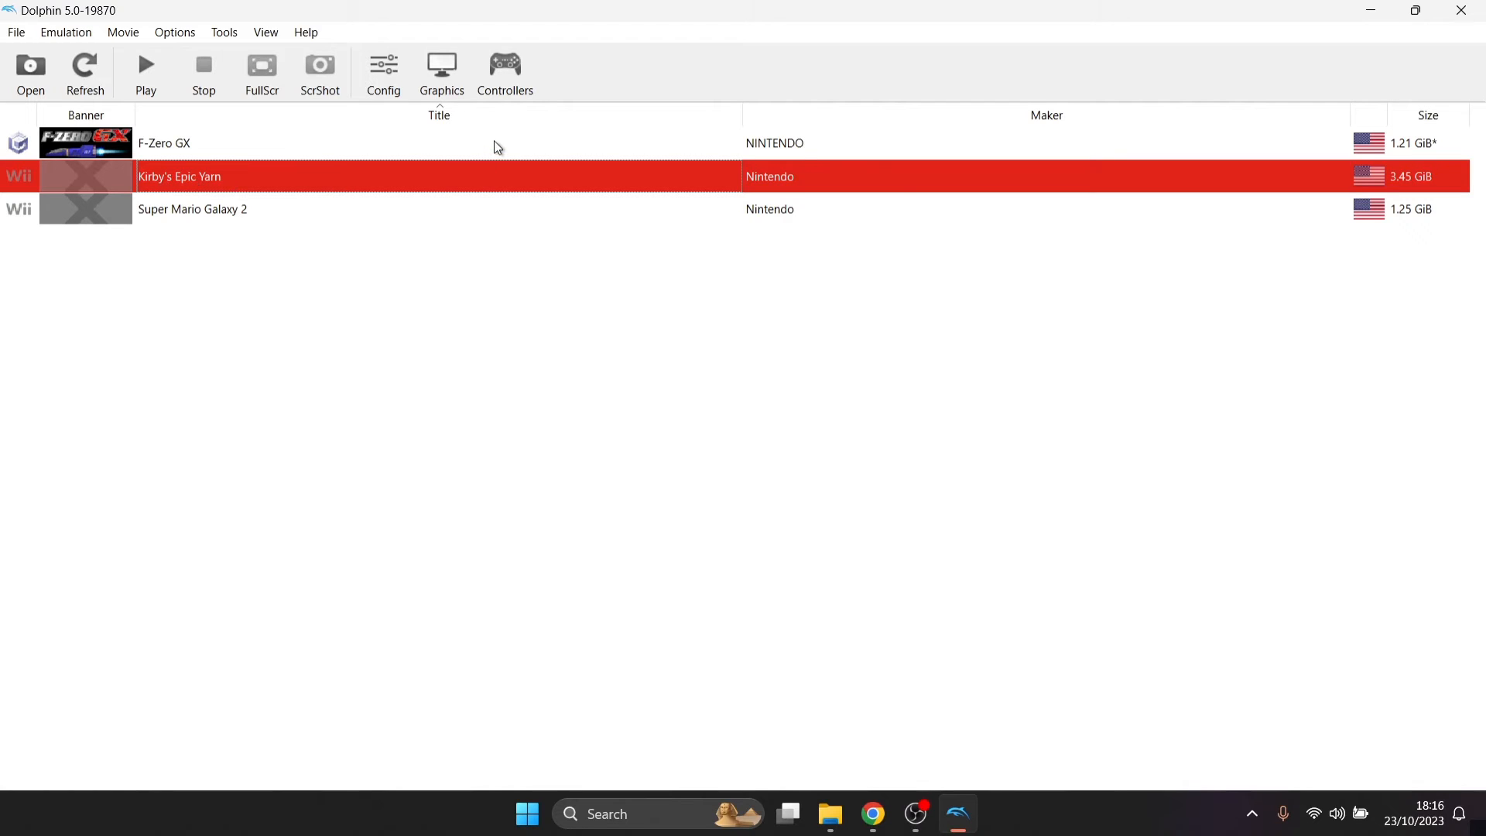
click(523, 92)
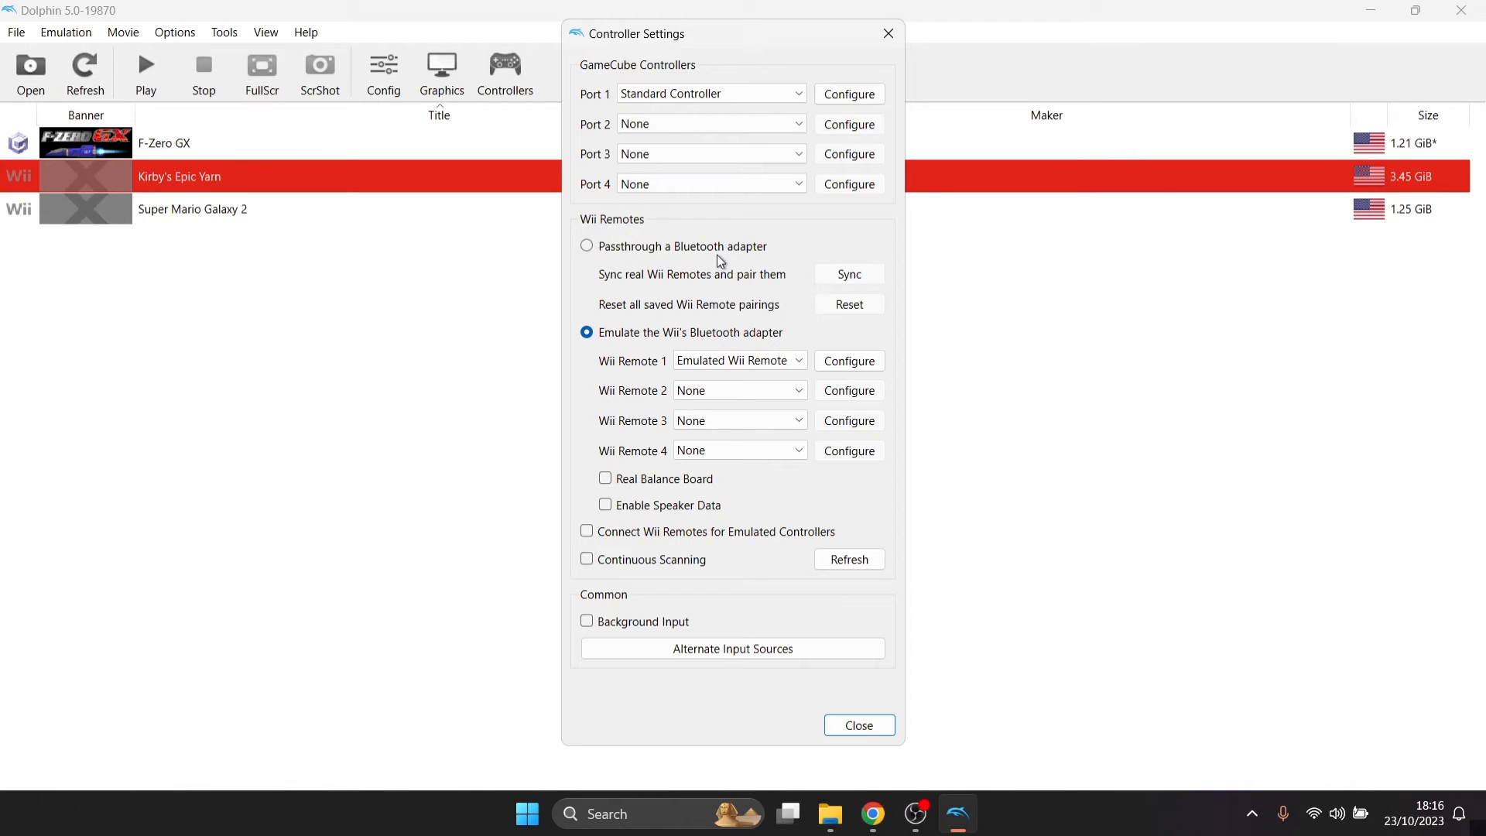
click(586, 248)
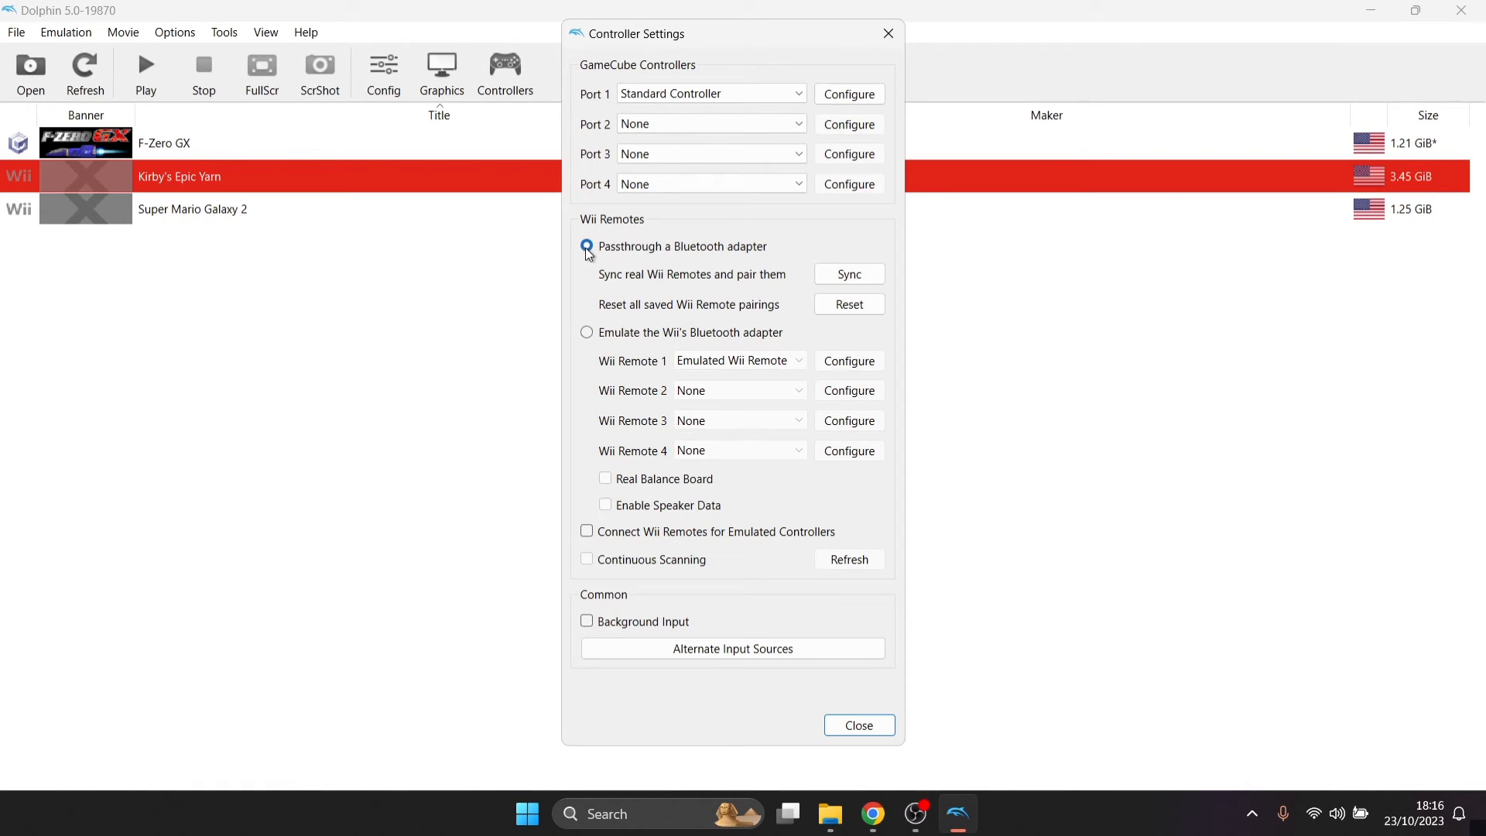
click(587, 332)
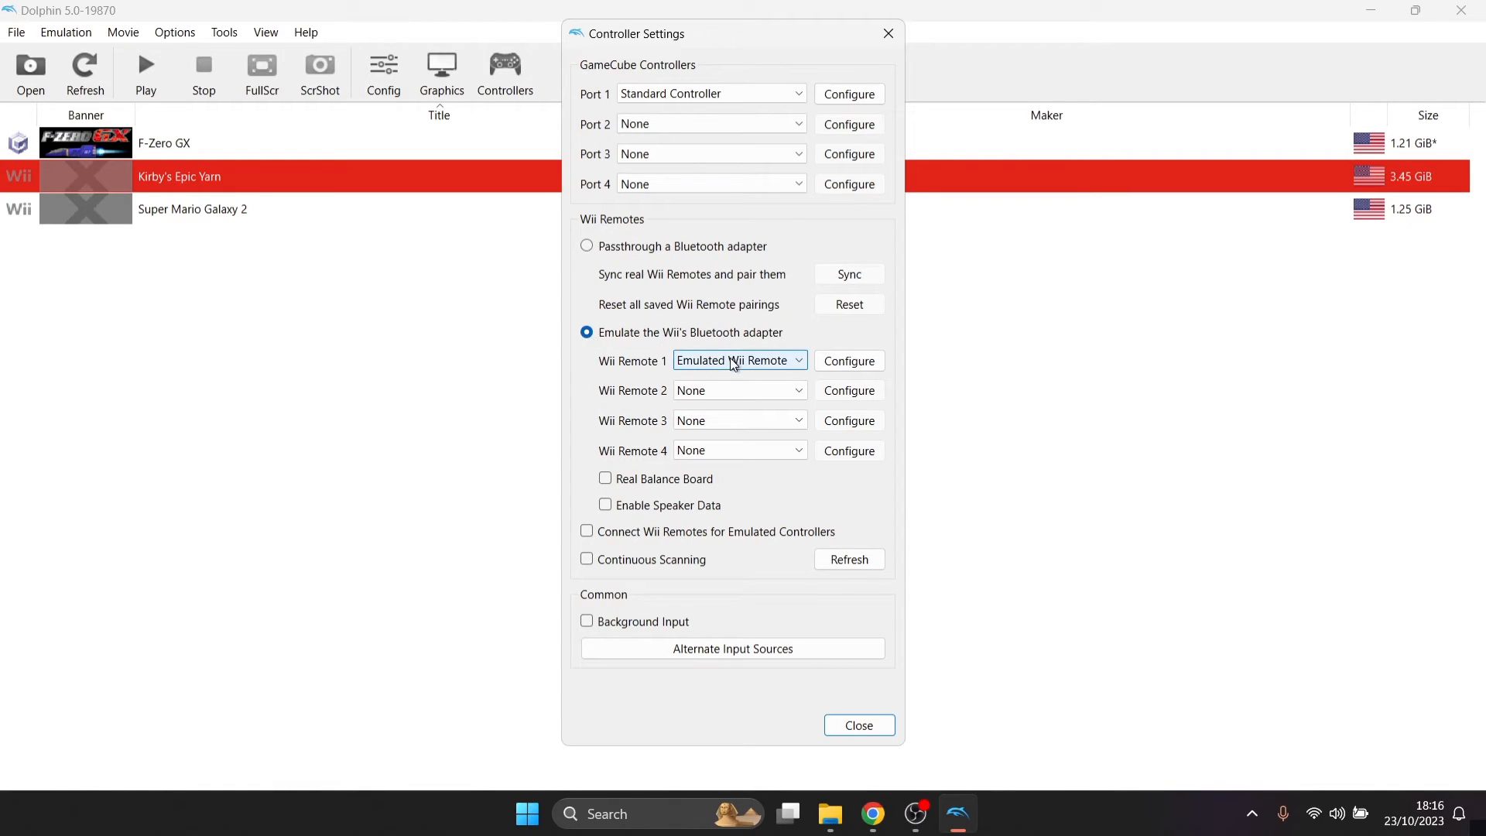
click(795, 364)
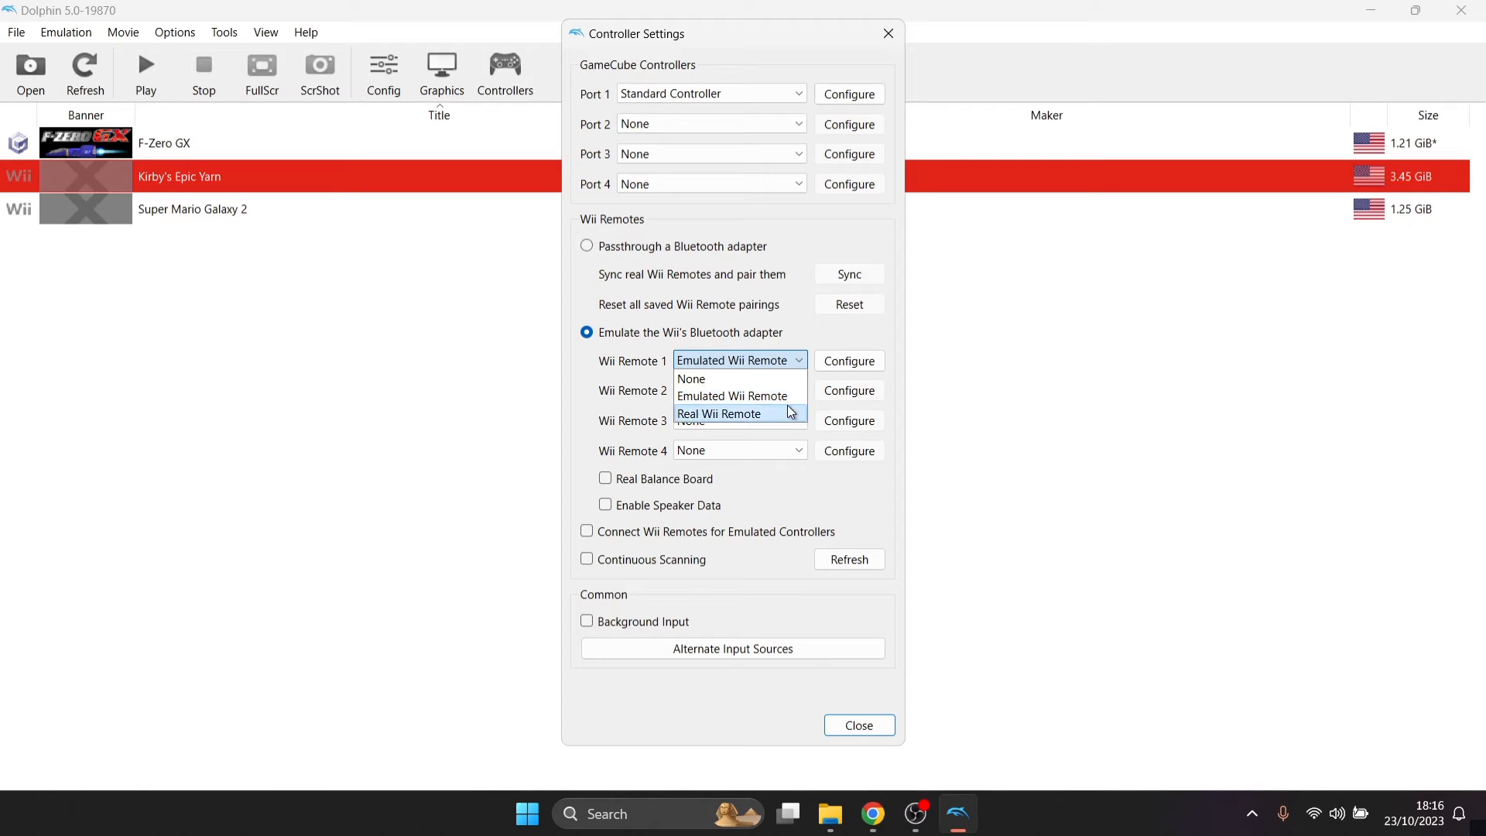
click(790, 396)
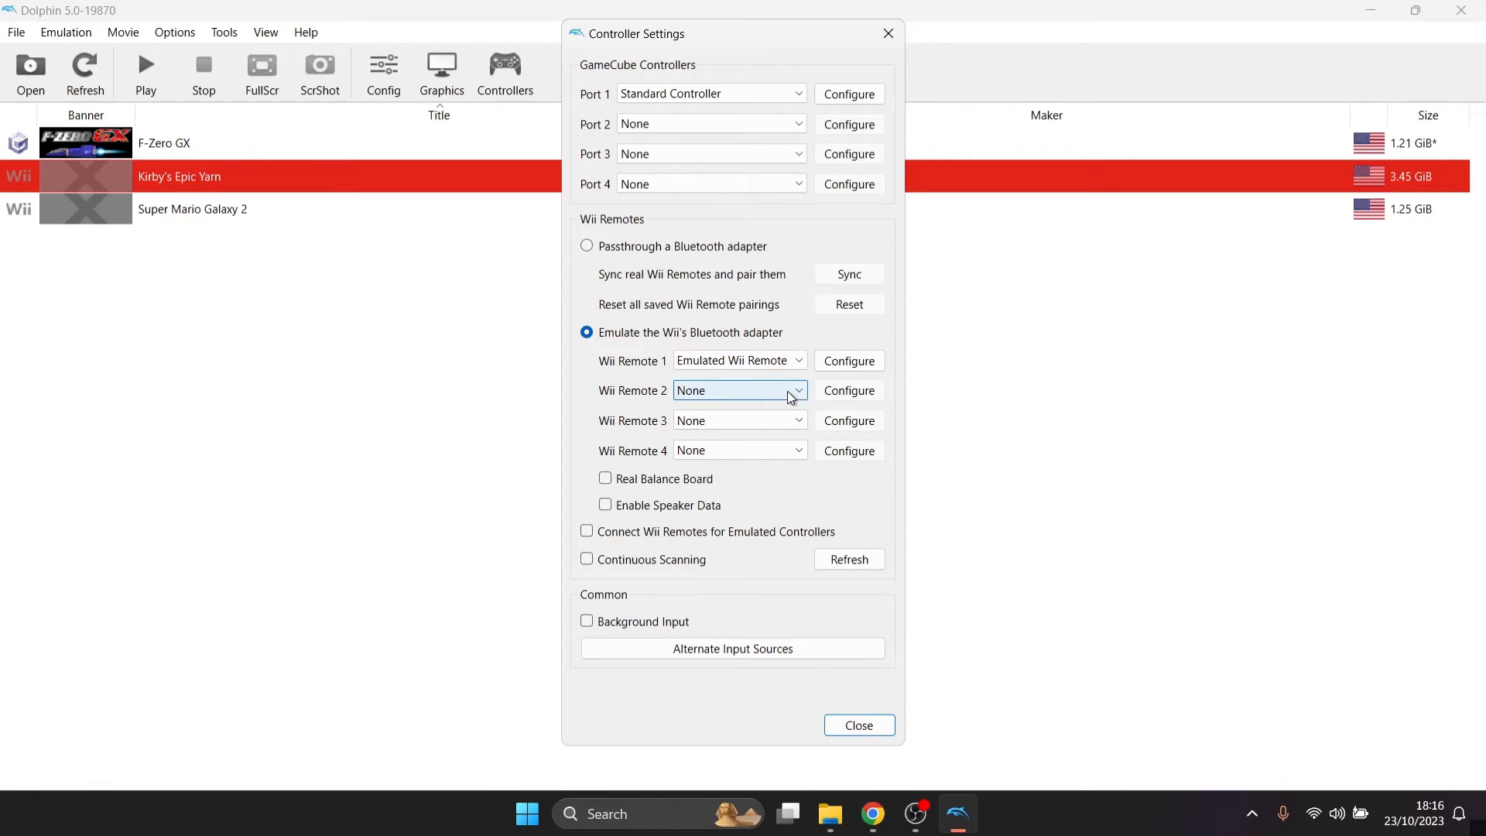
Step: Open the Wii Remote 1 configuration and set its device to SDL/0/Google Stadia Controller
click(851, 361)
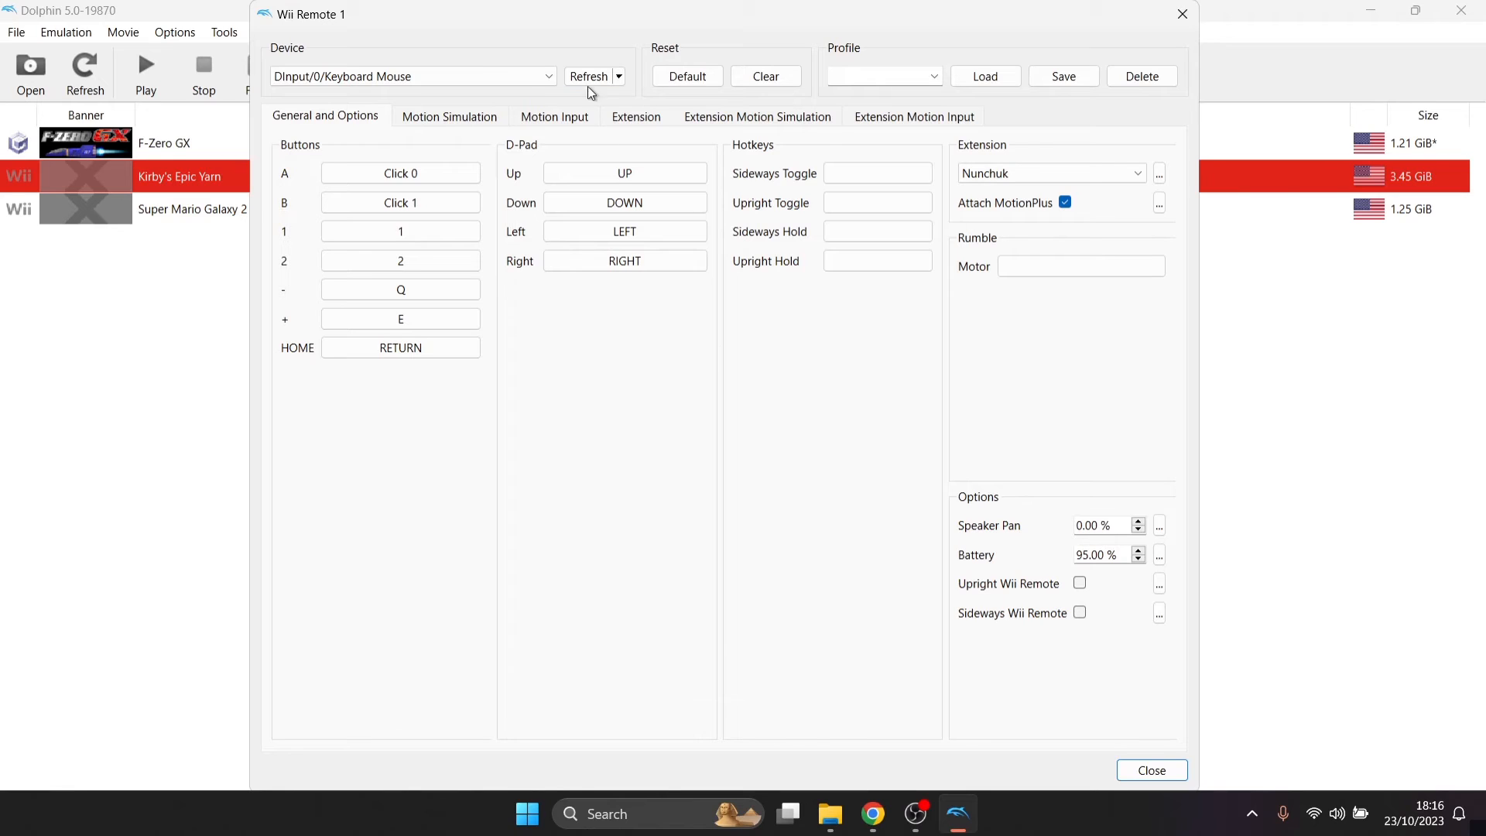
click(488, 73)
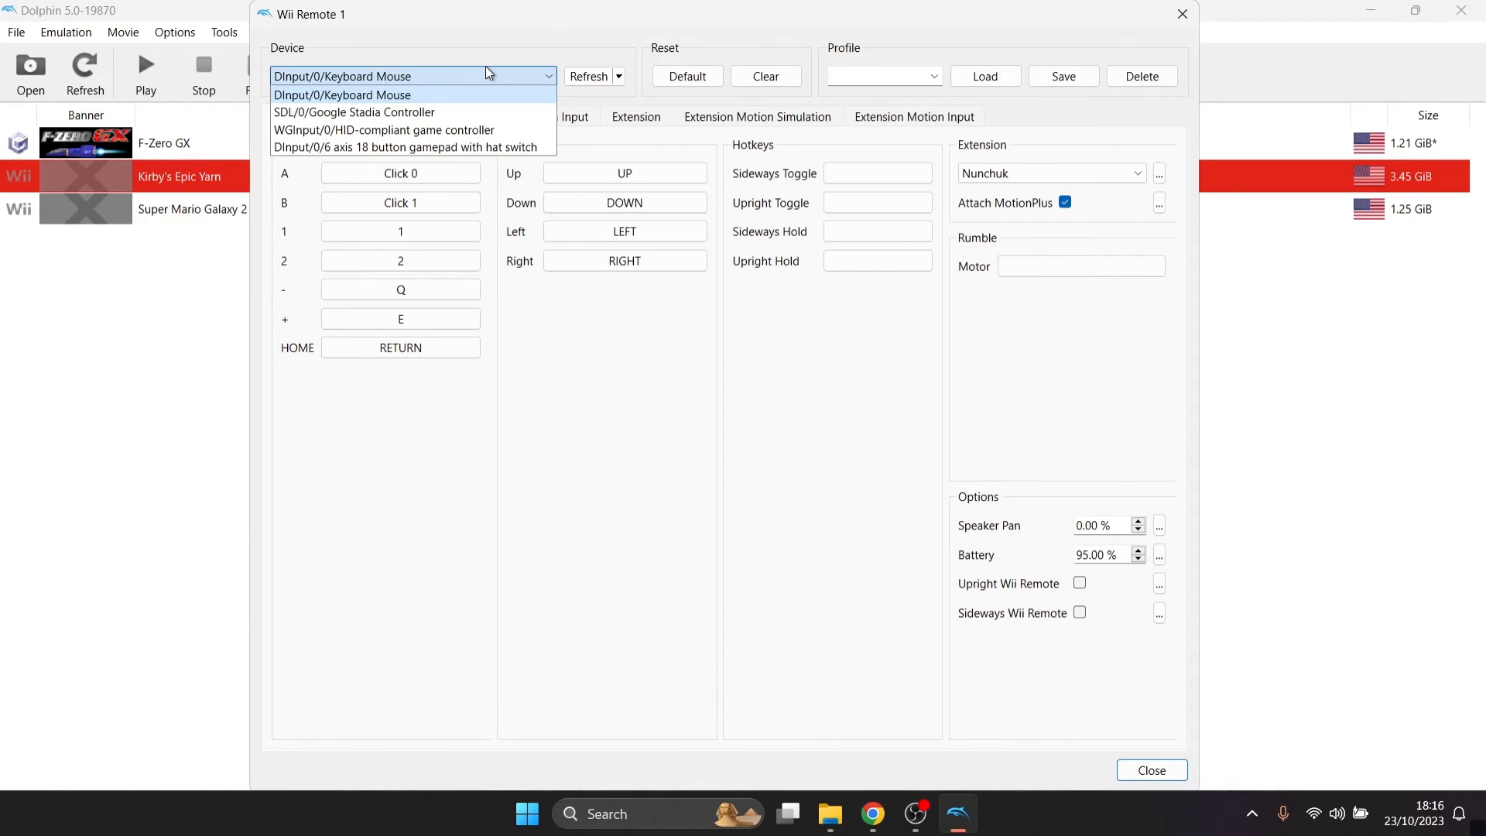
click(485, 113)
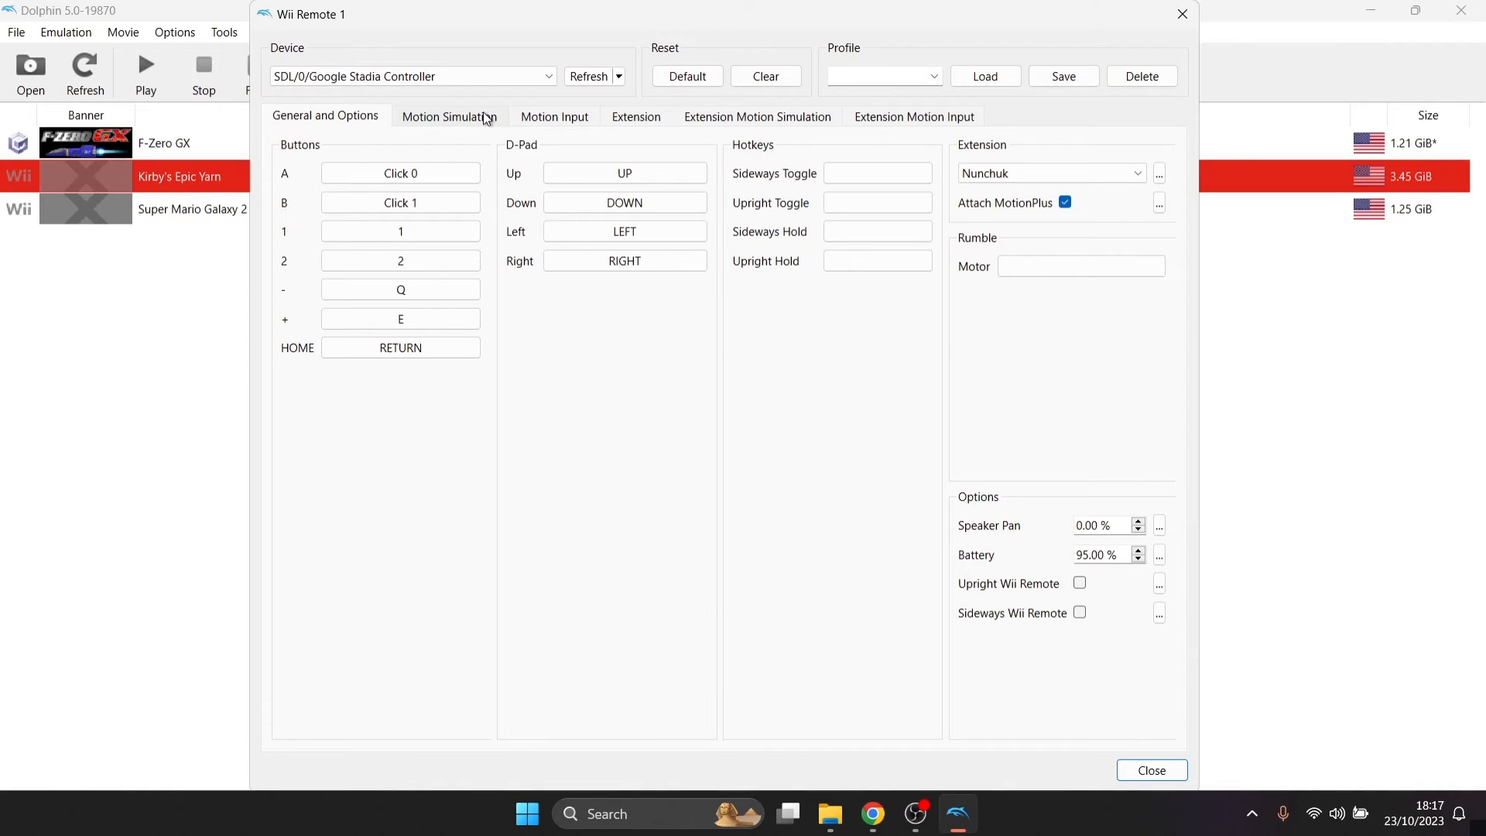
Step: Map the Wii Remote buttons A, B, 1, 2, -, + and HOME to Buttons 0, 1, 2, 3, 4, 6 and 5
click(407, 172)
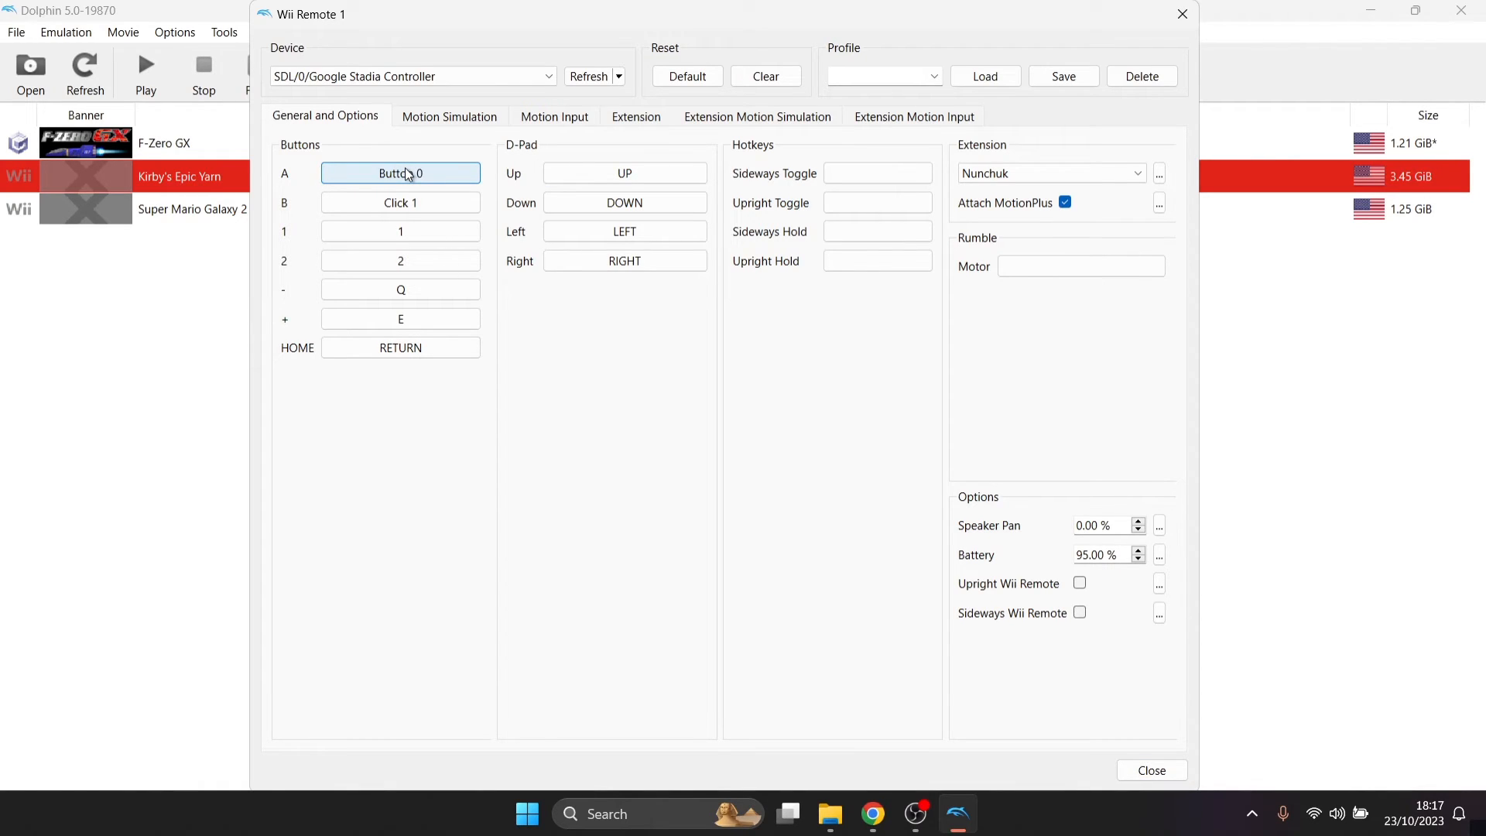
click(407, 201)
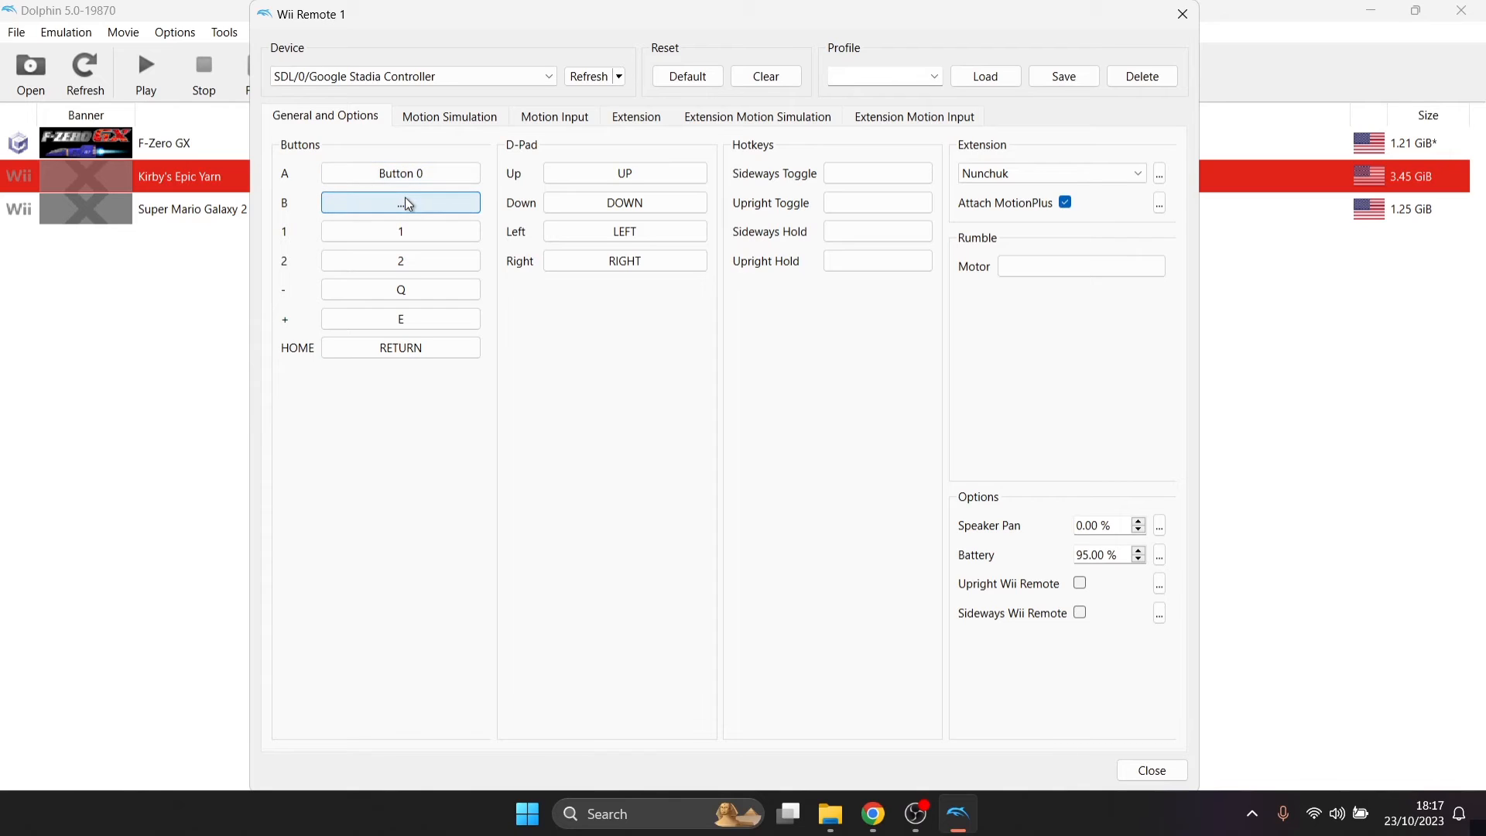
click(415, 236)
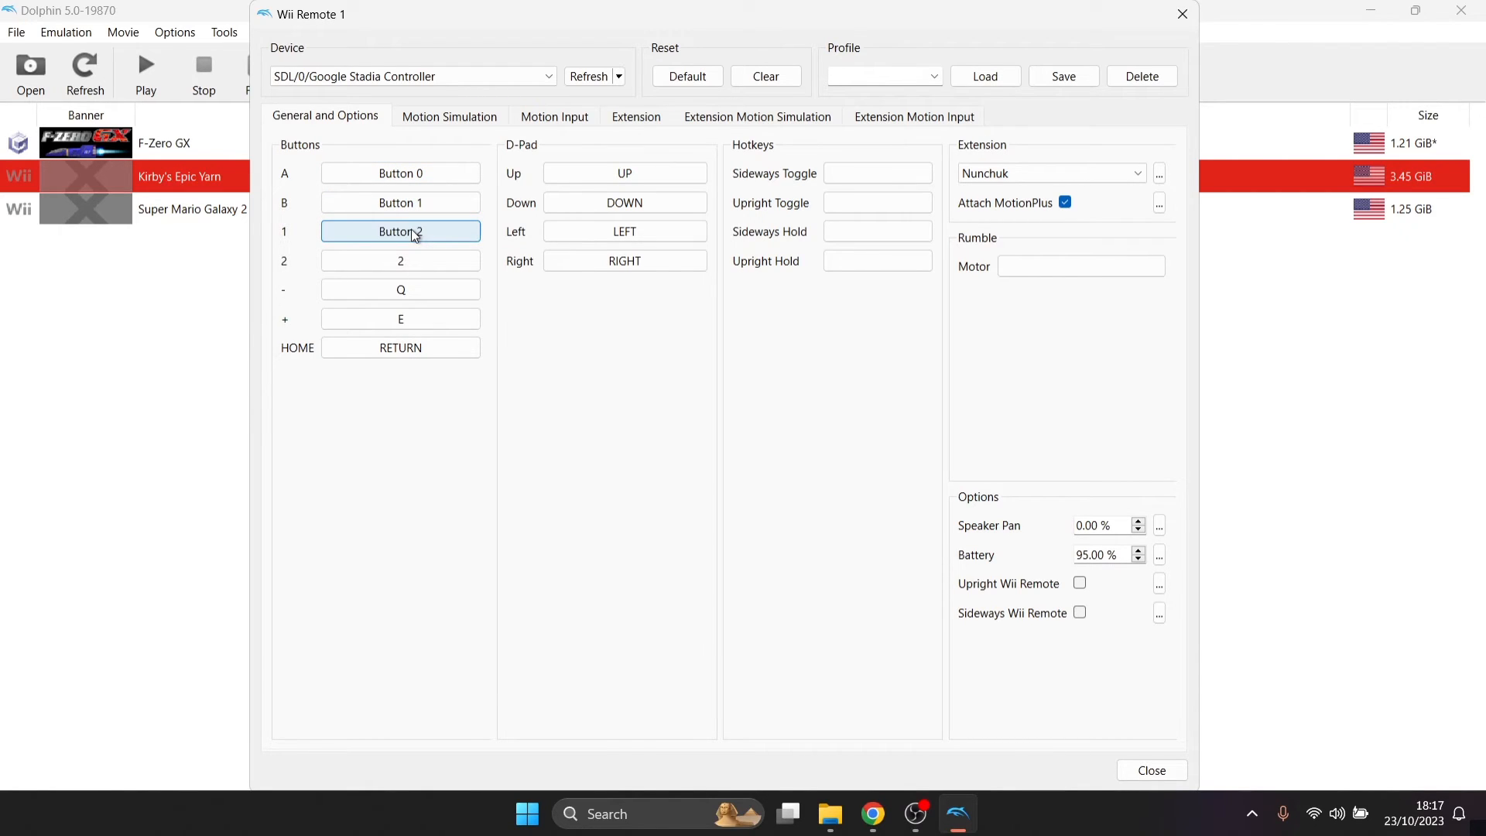
click(415, 260)
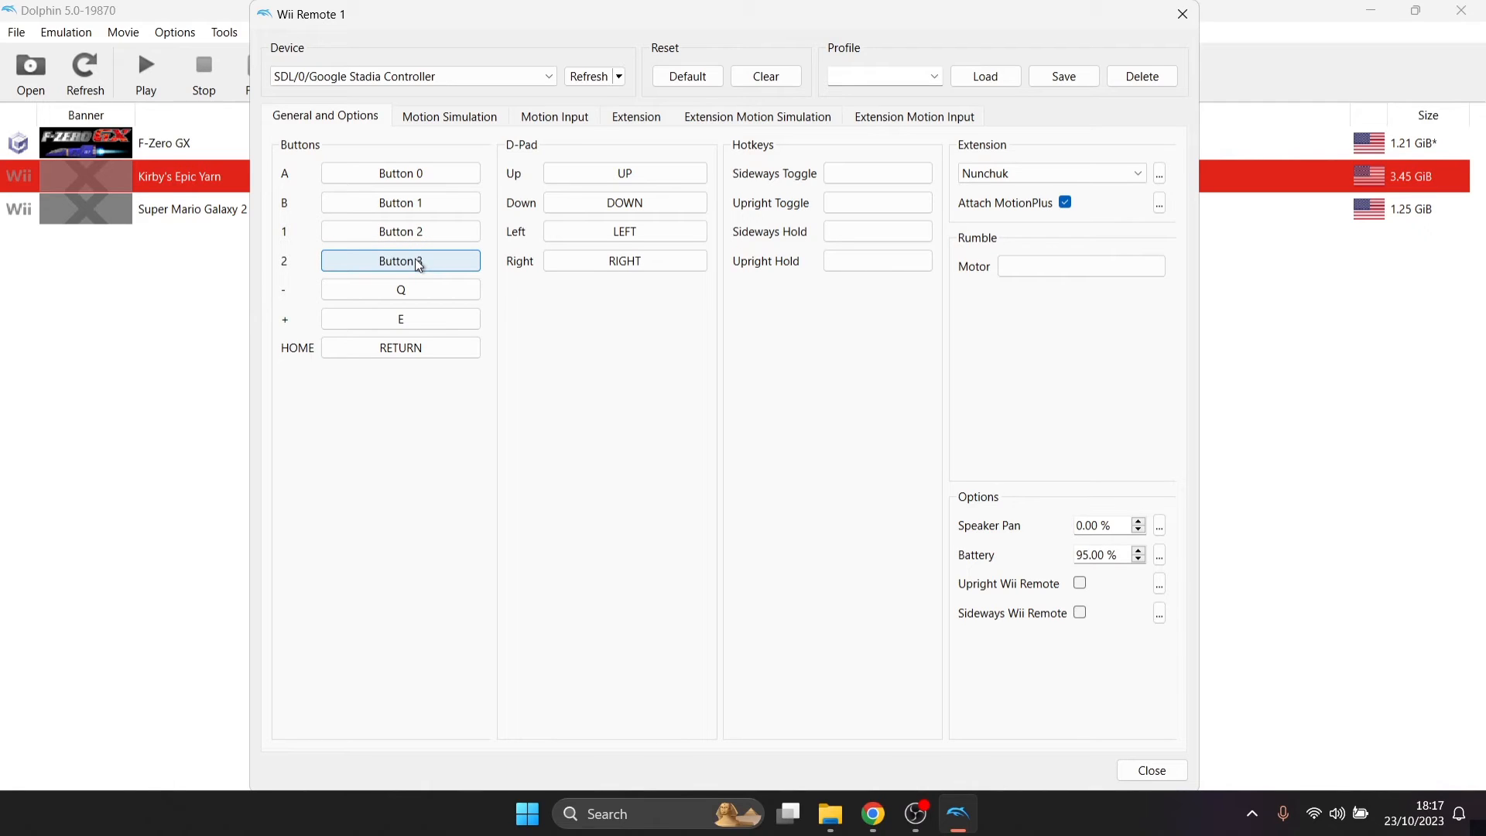
click(415, 289)
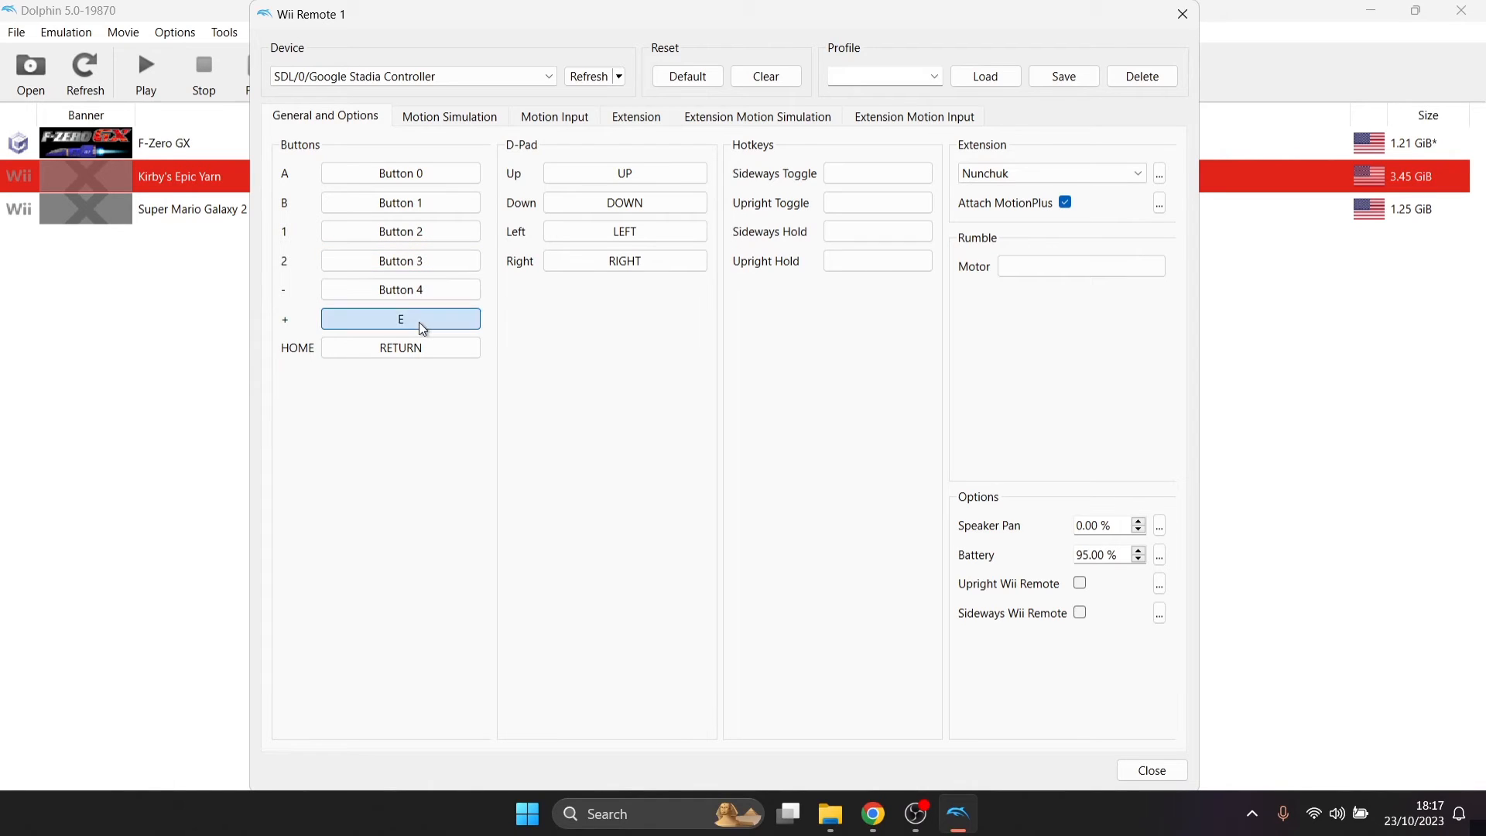
click(421, 326)
click(421, 348)
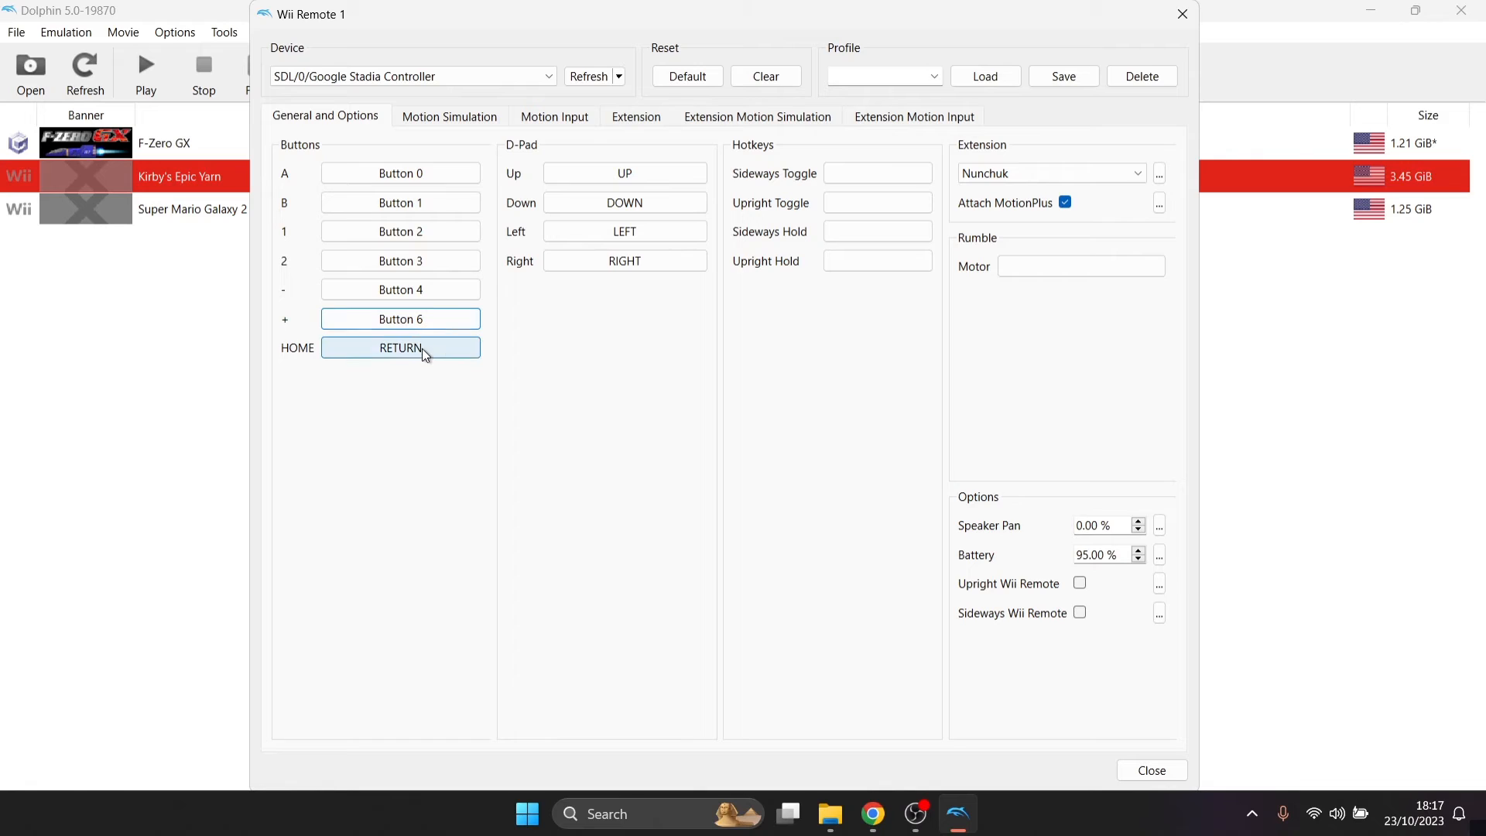
Step: Map D-Pad Up, Down, Left and Right to Buttons 11, 12, 13 and 14, and Sideways Toggle to Full Axis 4+
click(675, 170)
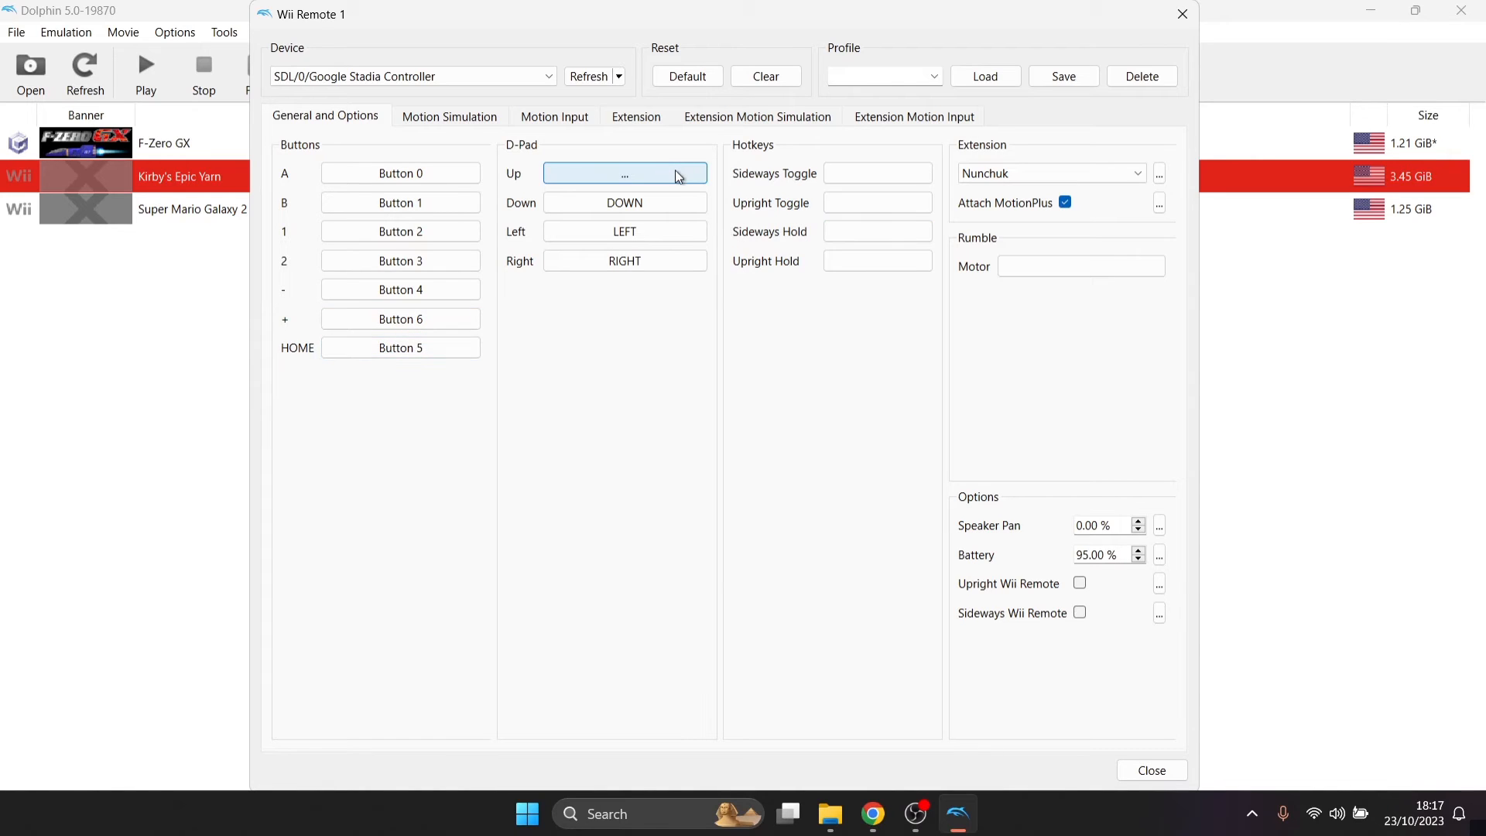
click(678, 199)
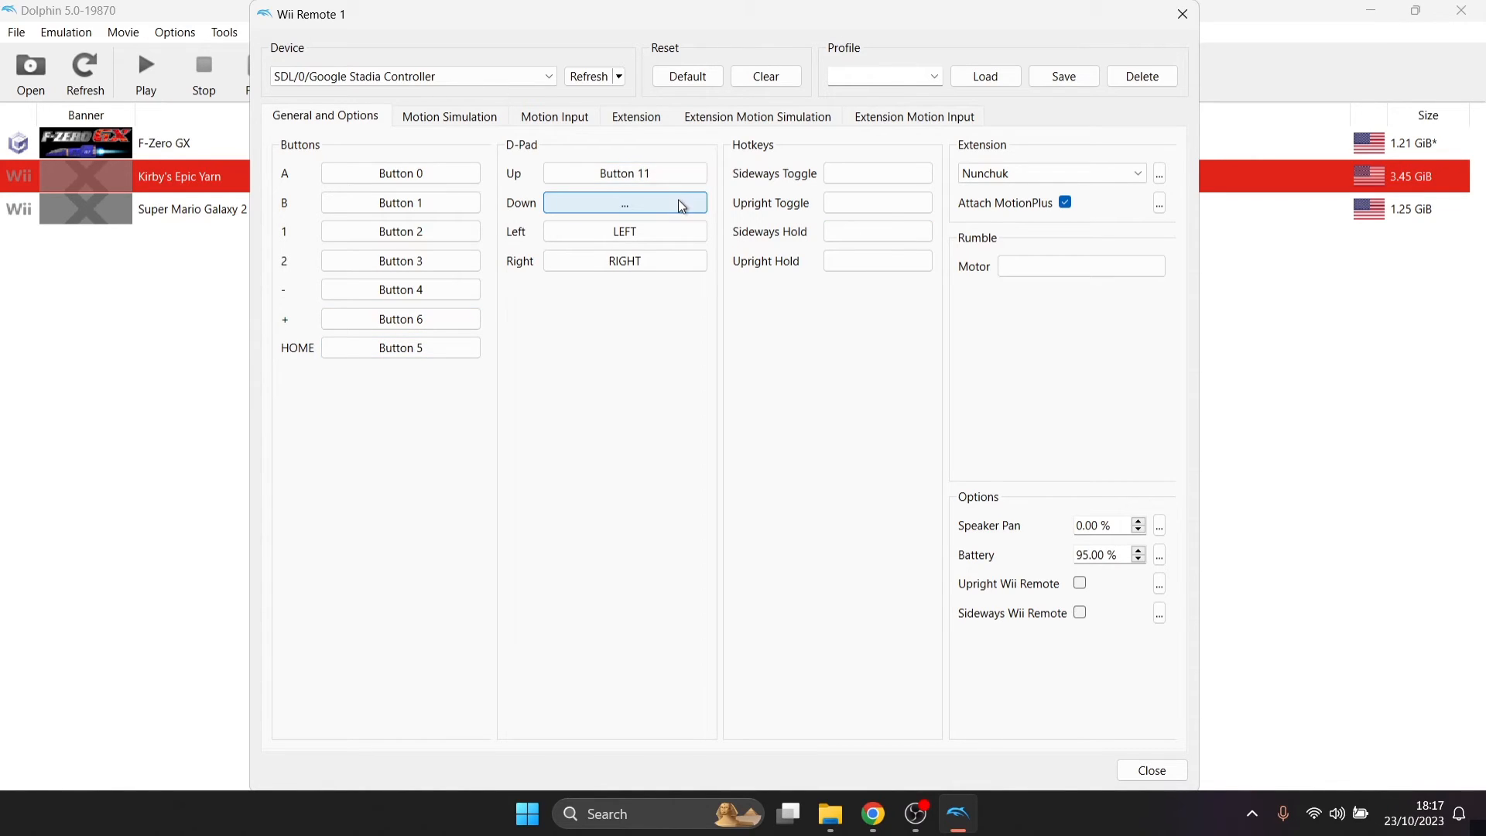
click(678, 230)
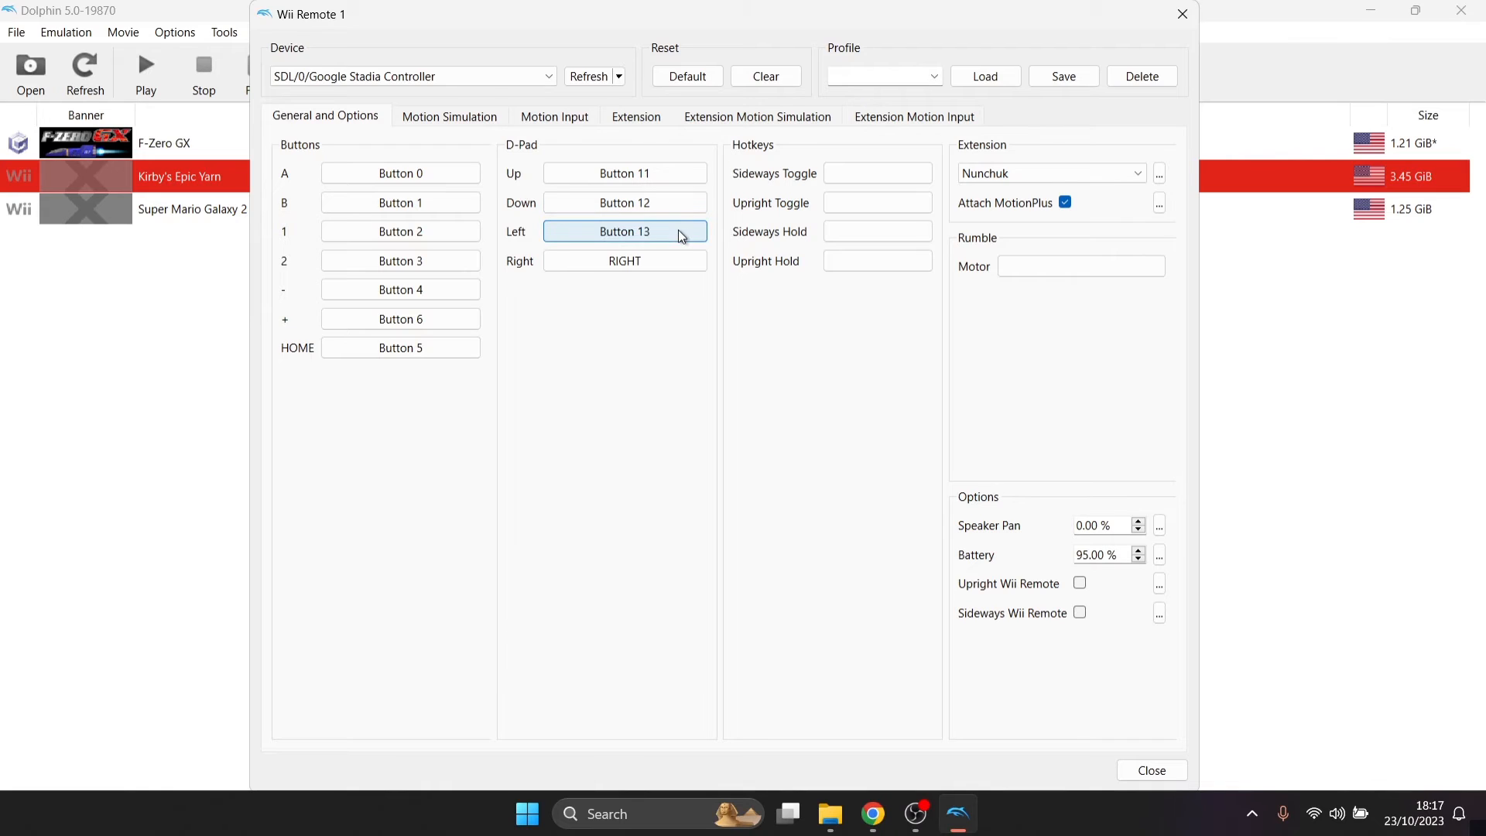
click(679, 264)
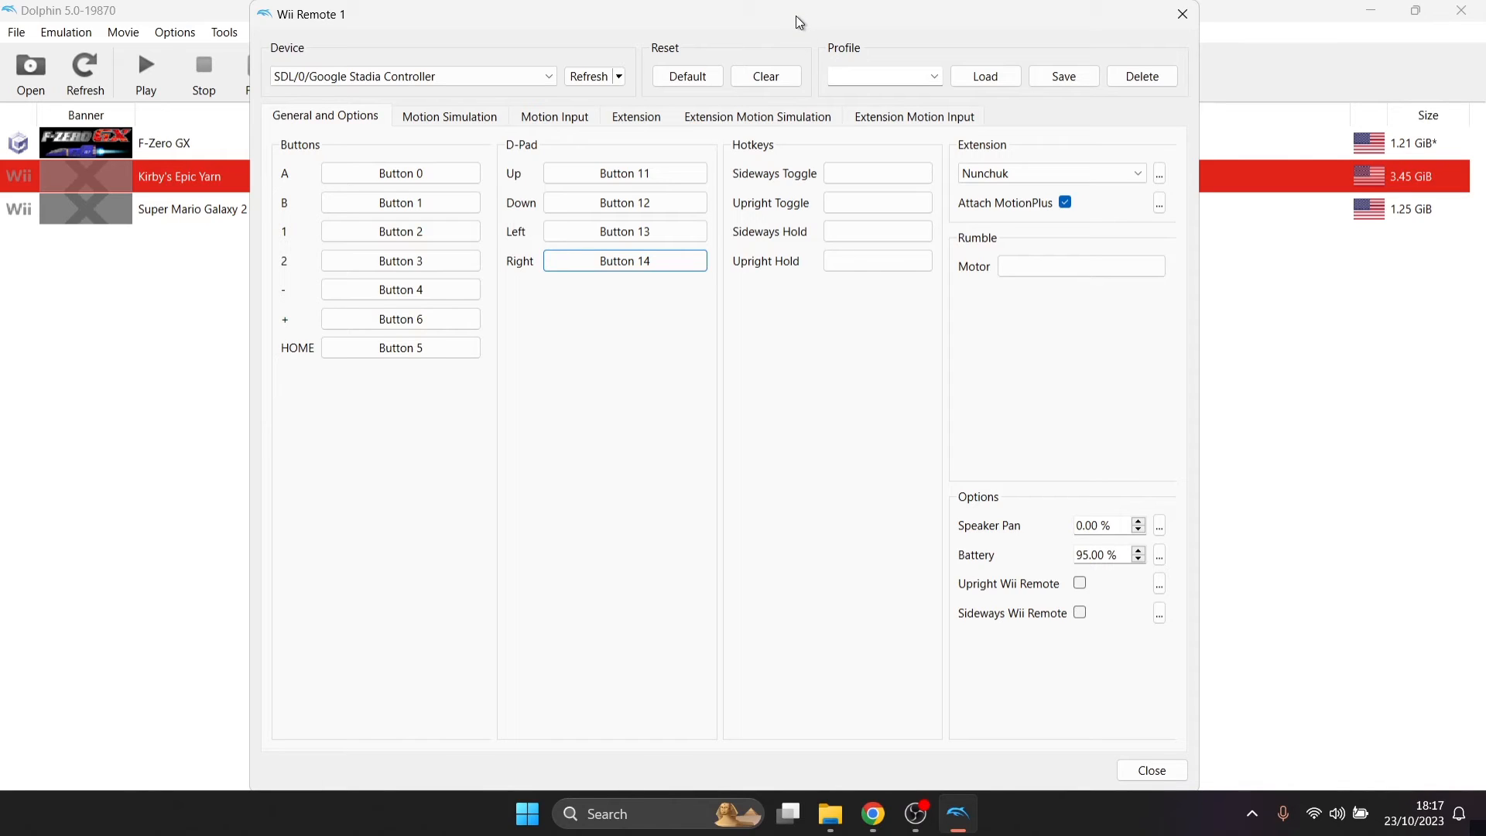
click(887, 172)
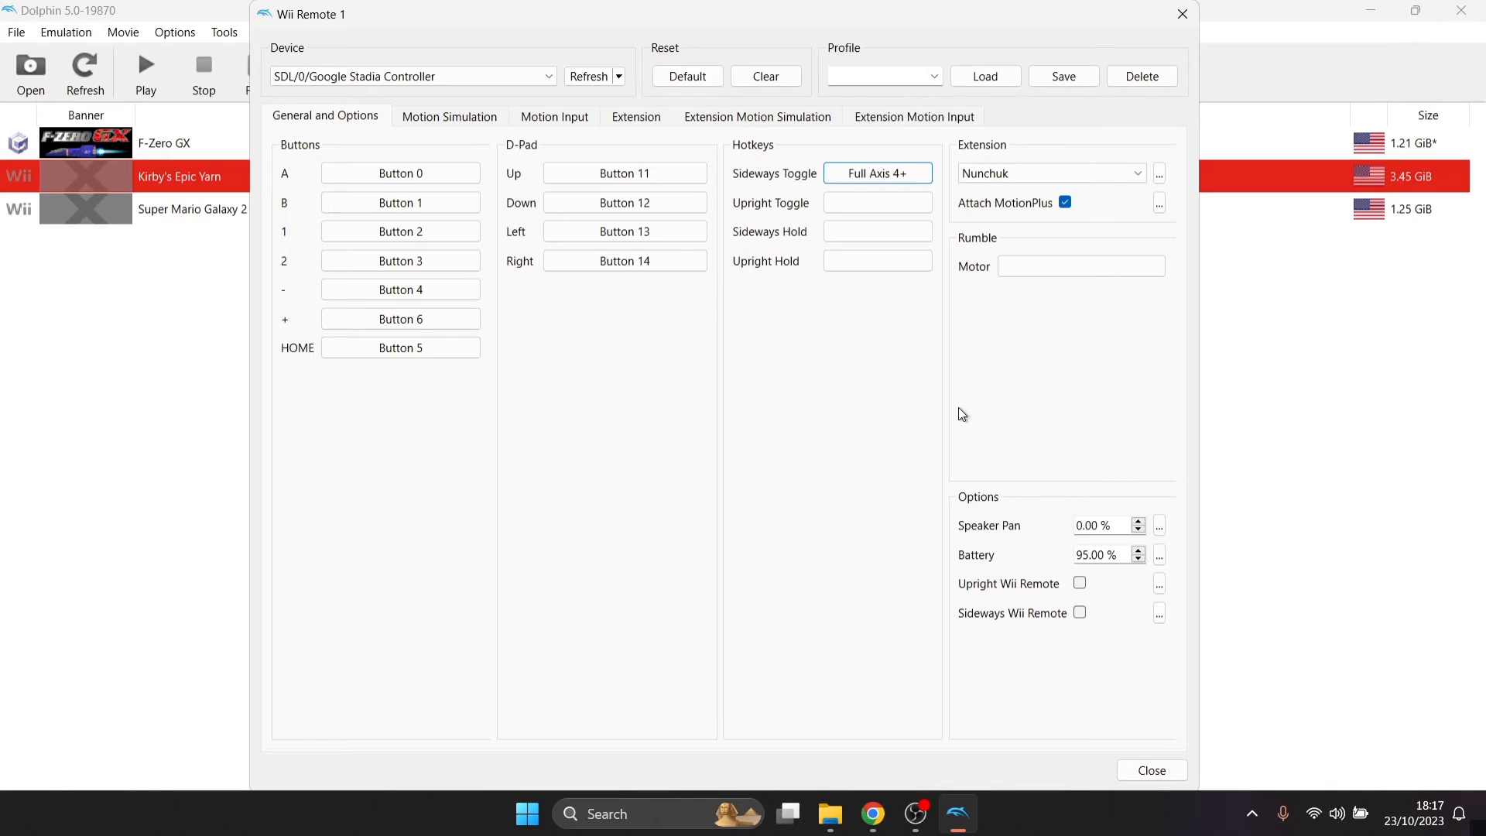
Step: Save the mapping as a profile named "sideways", enable the Sideways Wii Remote option, and close the Wii Remote 1 configuration
click(906, 69)
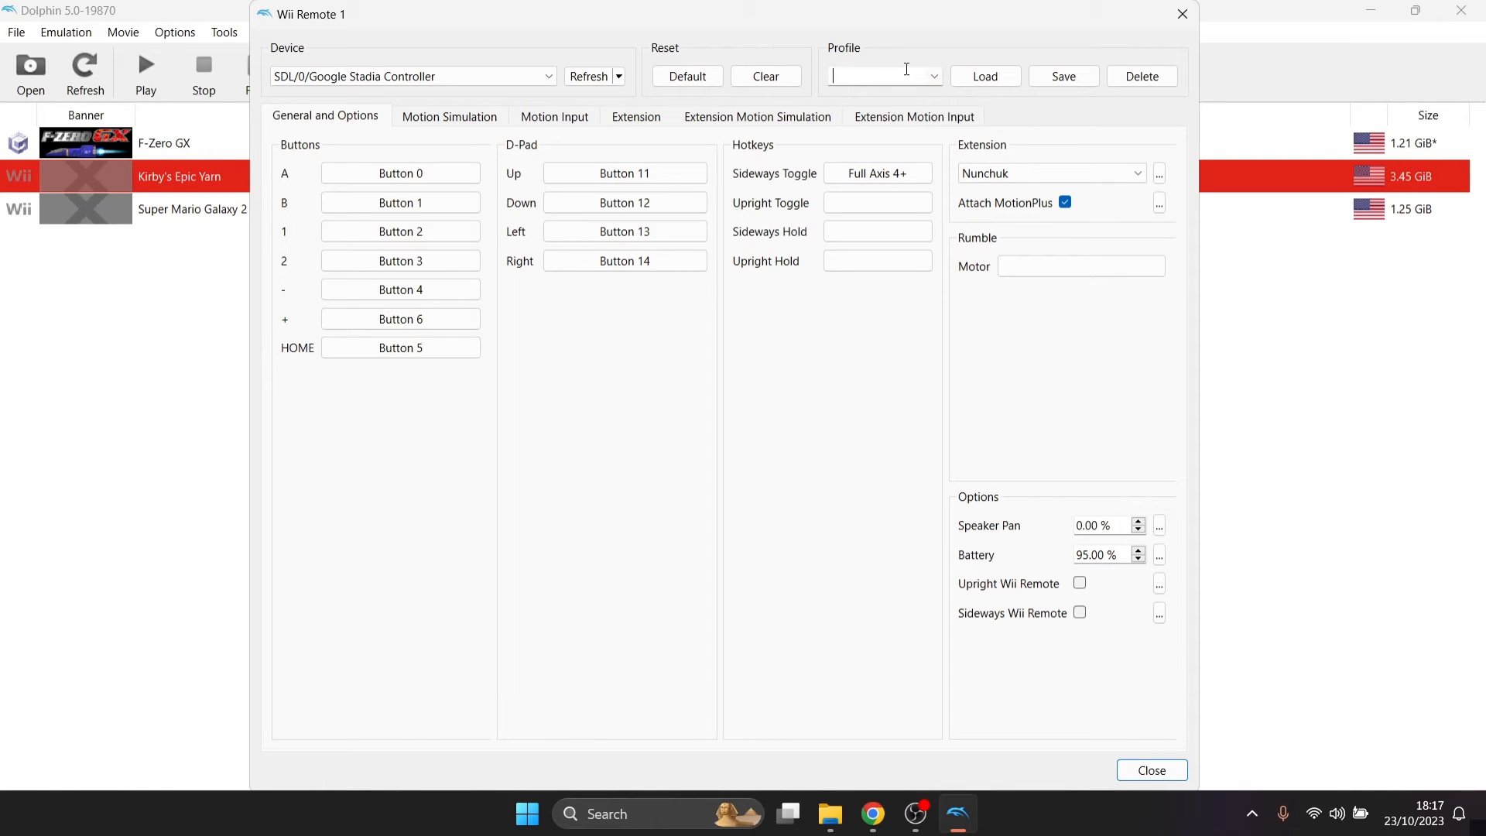
text(sideways)
click(1079, 583)
click(1079, 583)
click(1079, 613)
click(1163, 769)
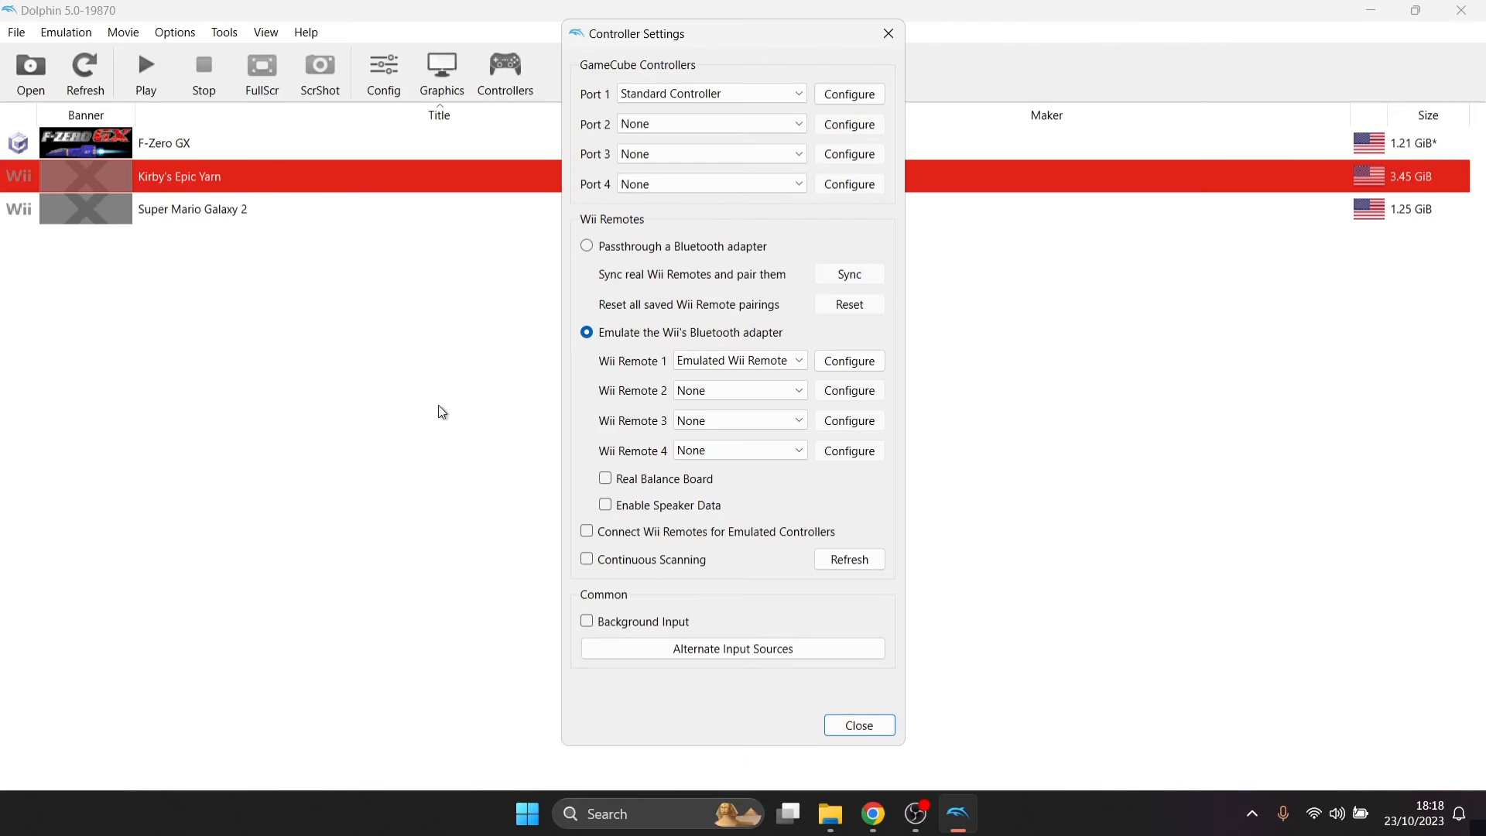
Step: Close the controller settings and launch Kirby's Epic Yarn
click(865, 724)
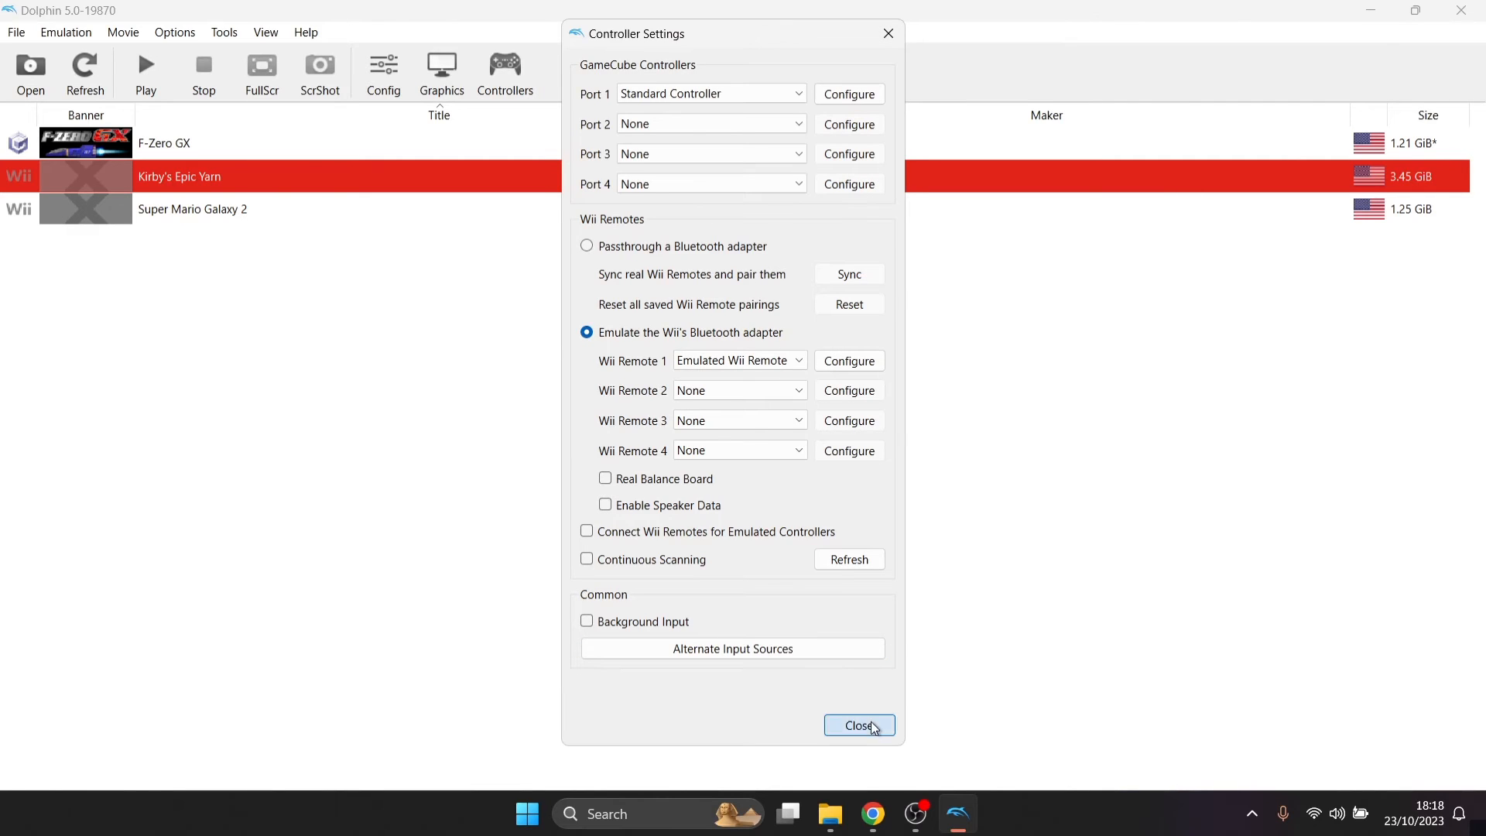
click(334, 434)
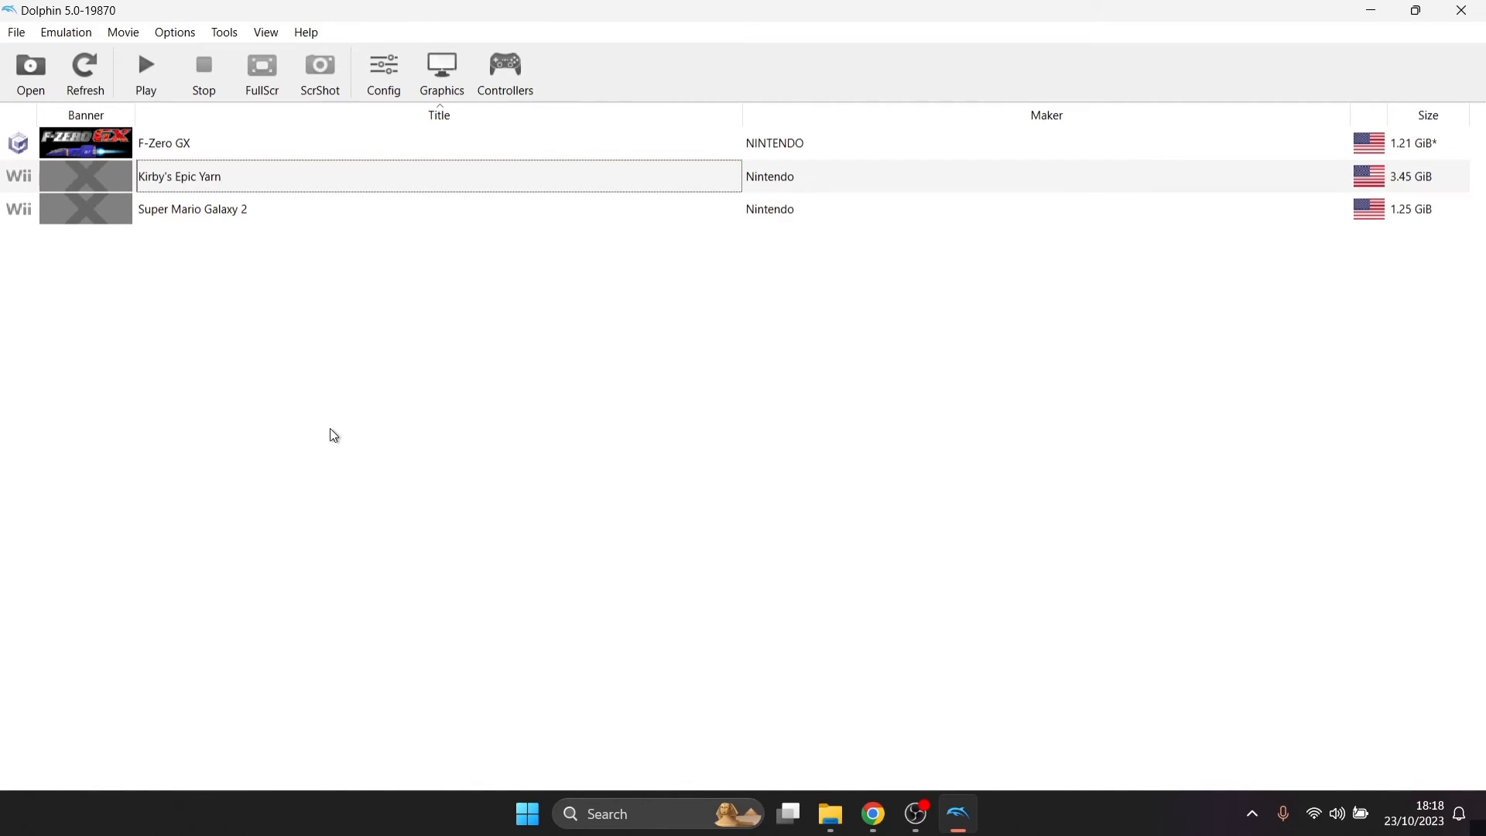
double_click(258, 175)
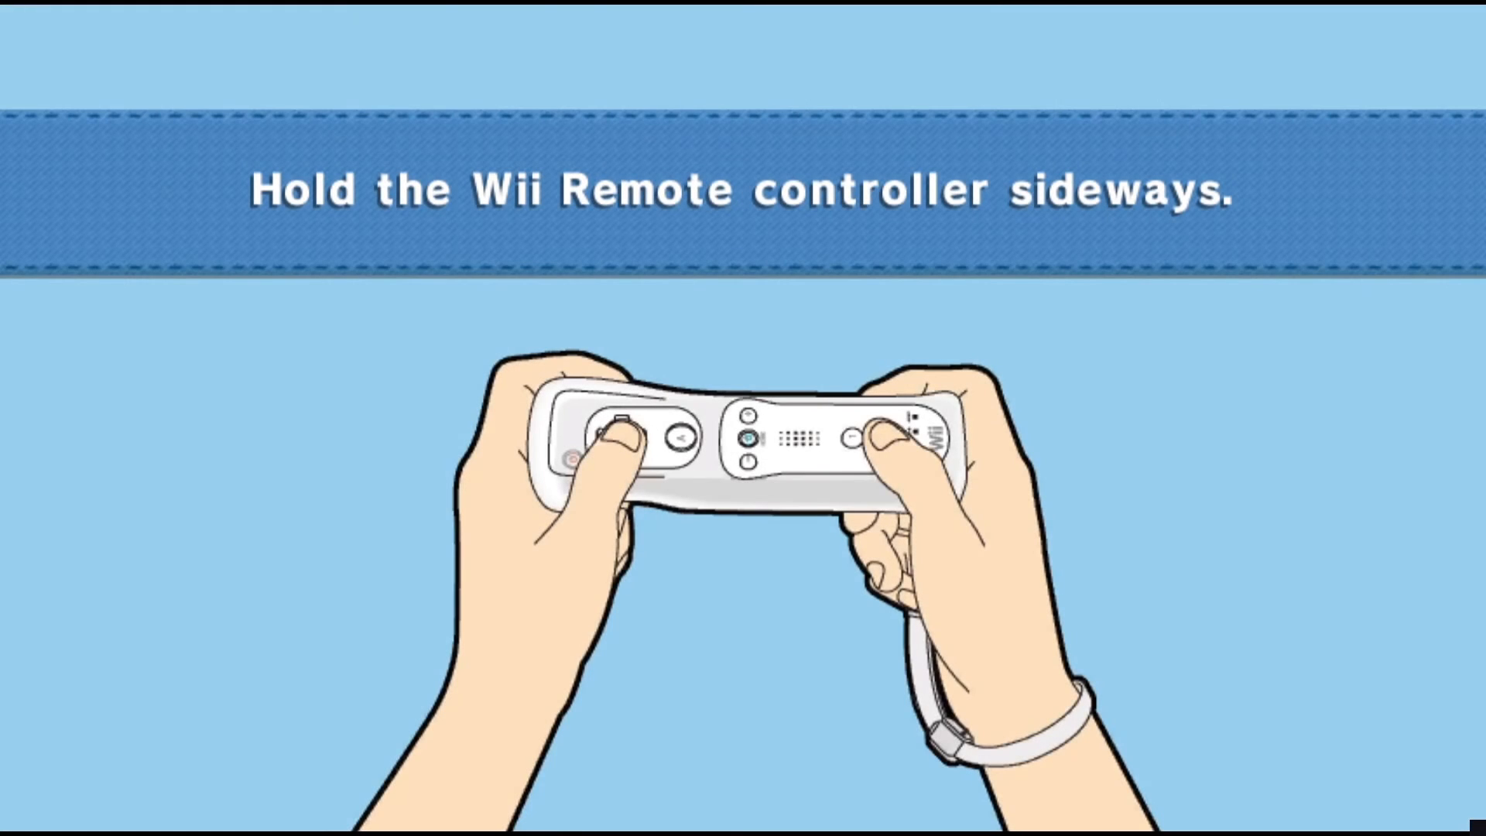
key(s)
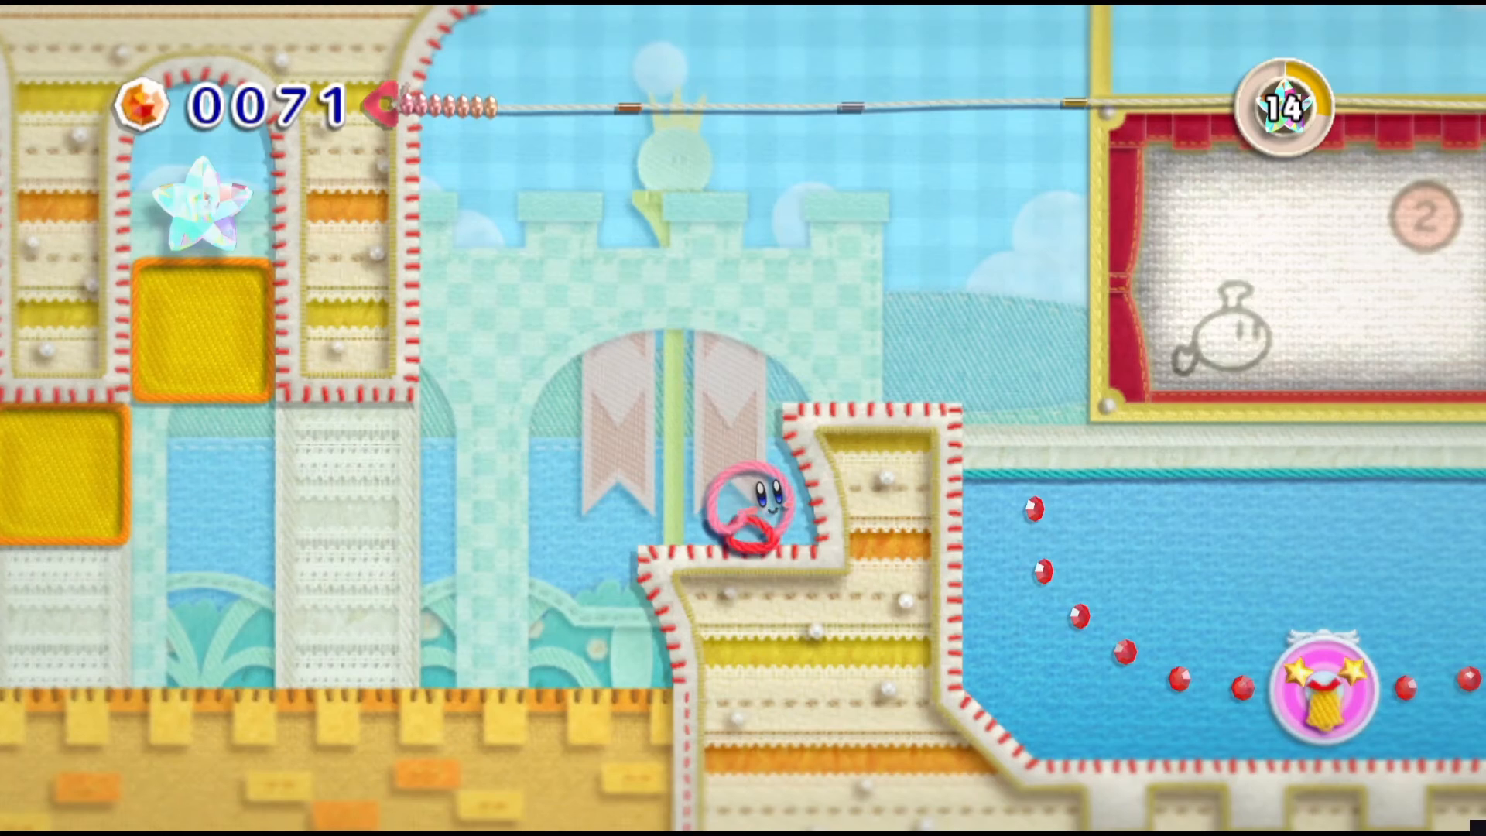
key(Right)
key(Right)
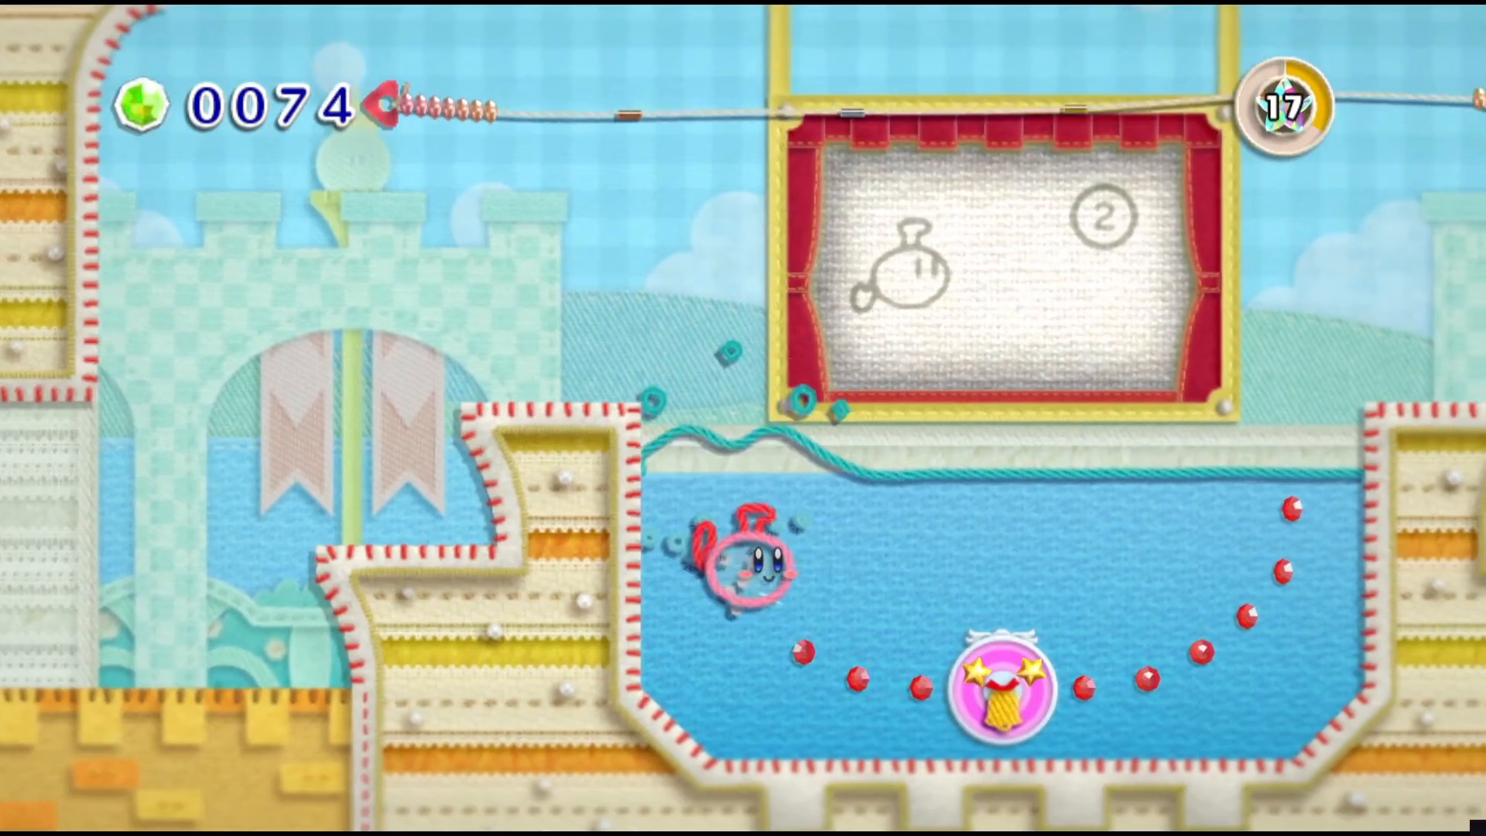
key(Right)
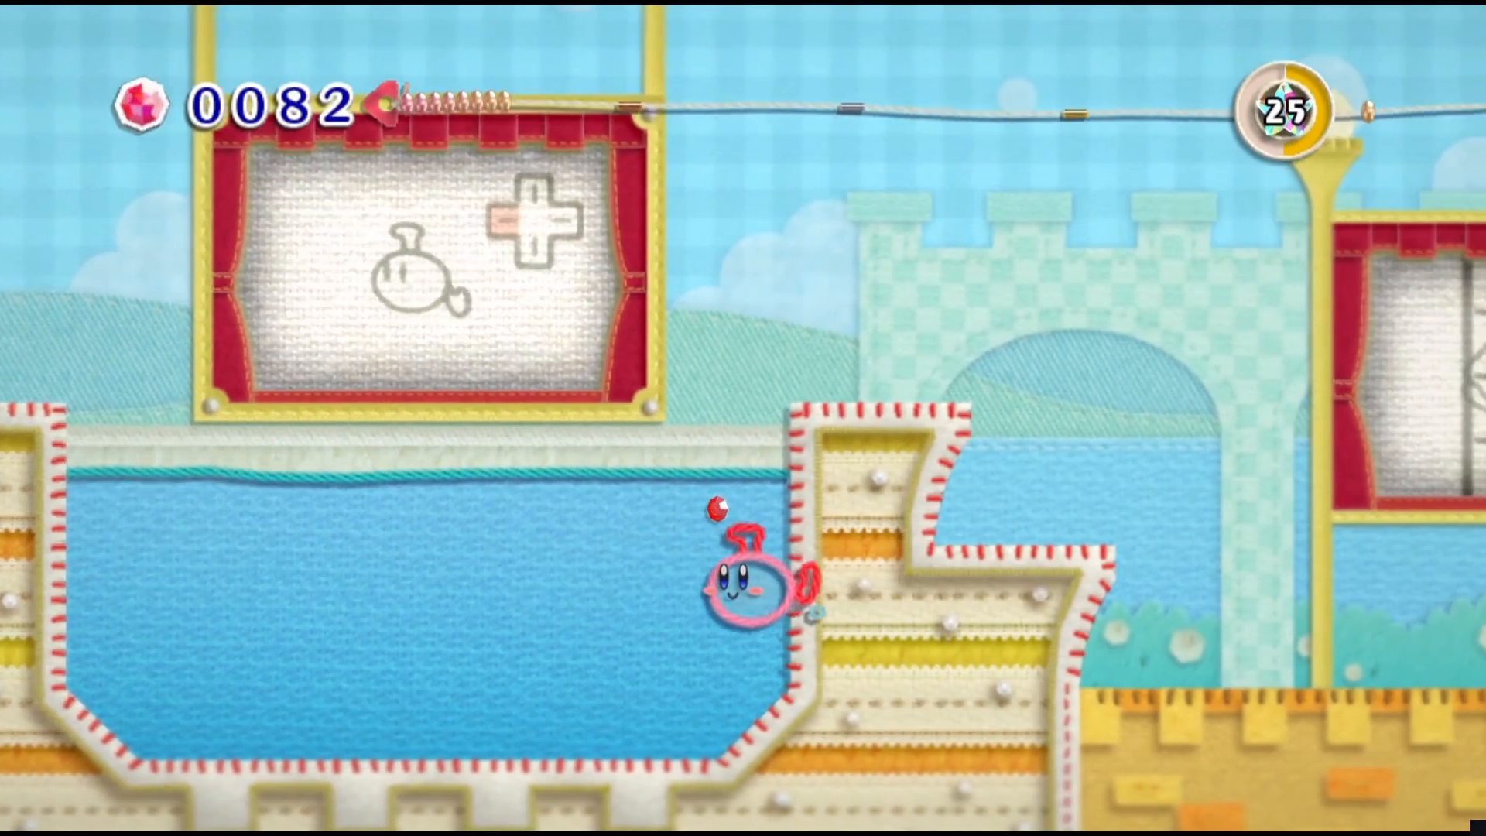
key(Right)
key(2)
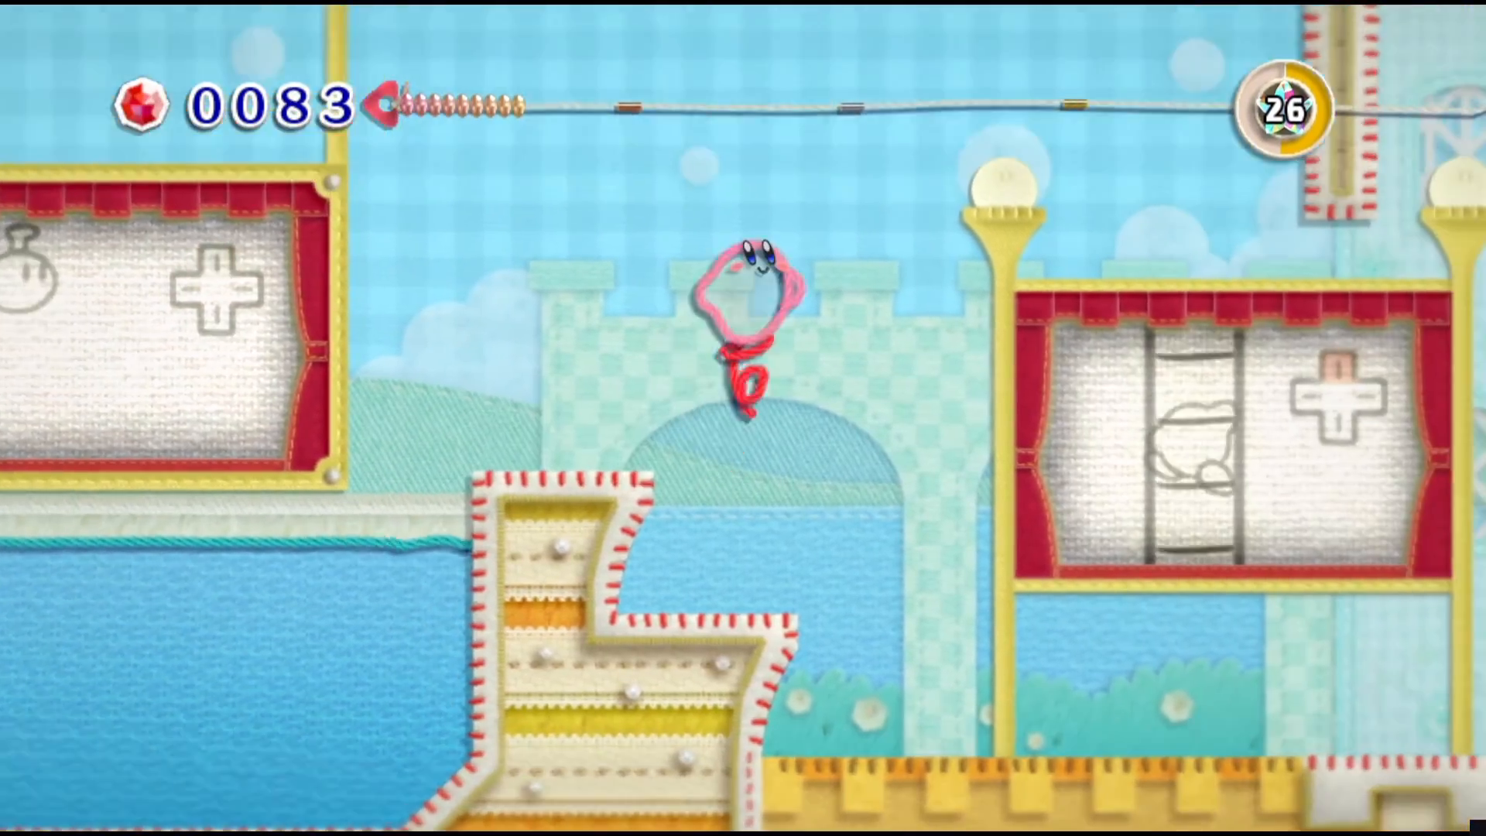
key(1)
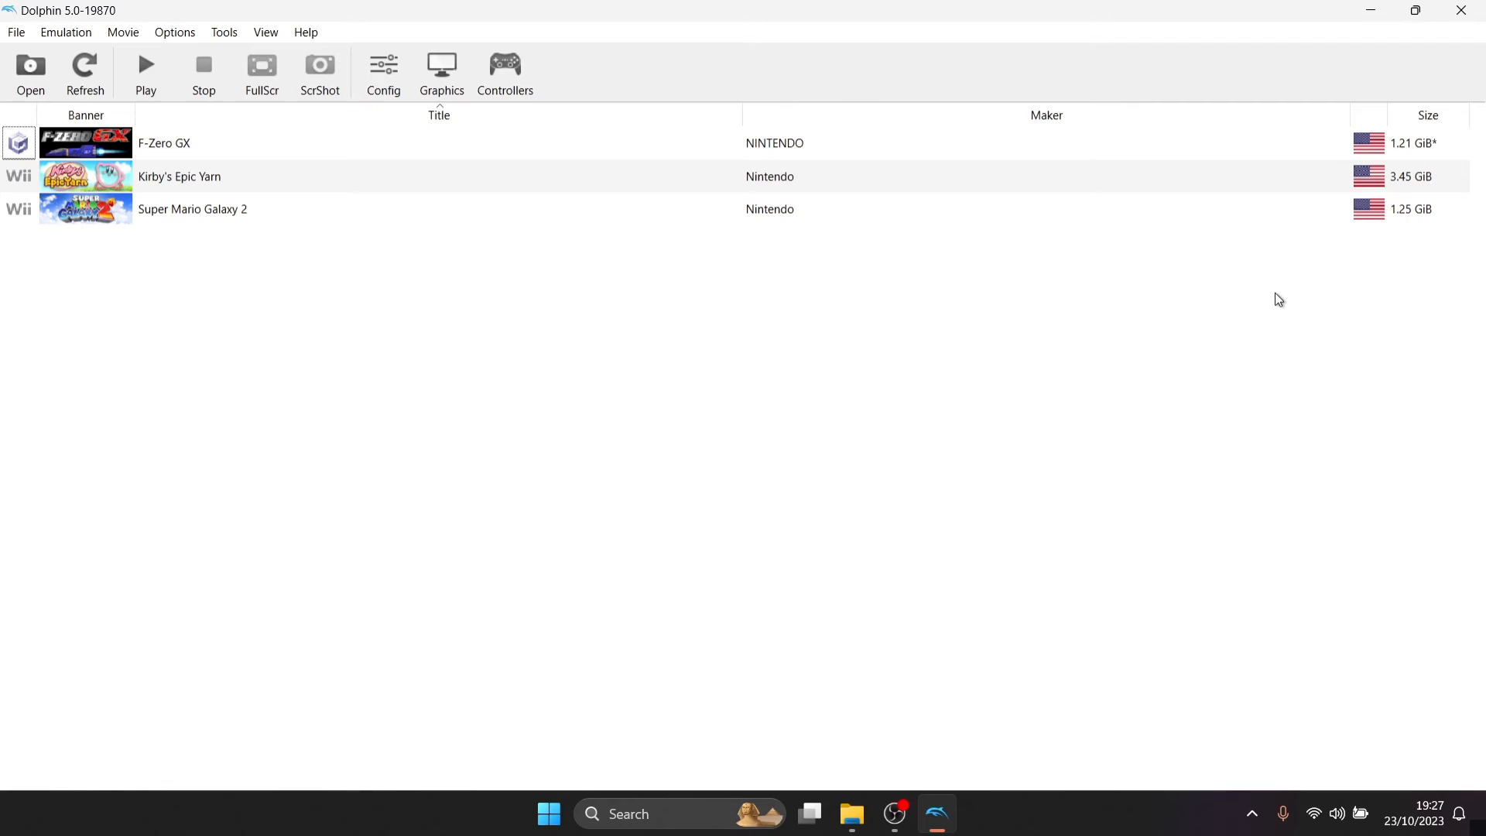
Step: For Super Mario Galaxy 2, open the Wii Remote 1 configuration, load the "sideways" profile and choose Nunchuk as the extension
click(540, 205)
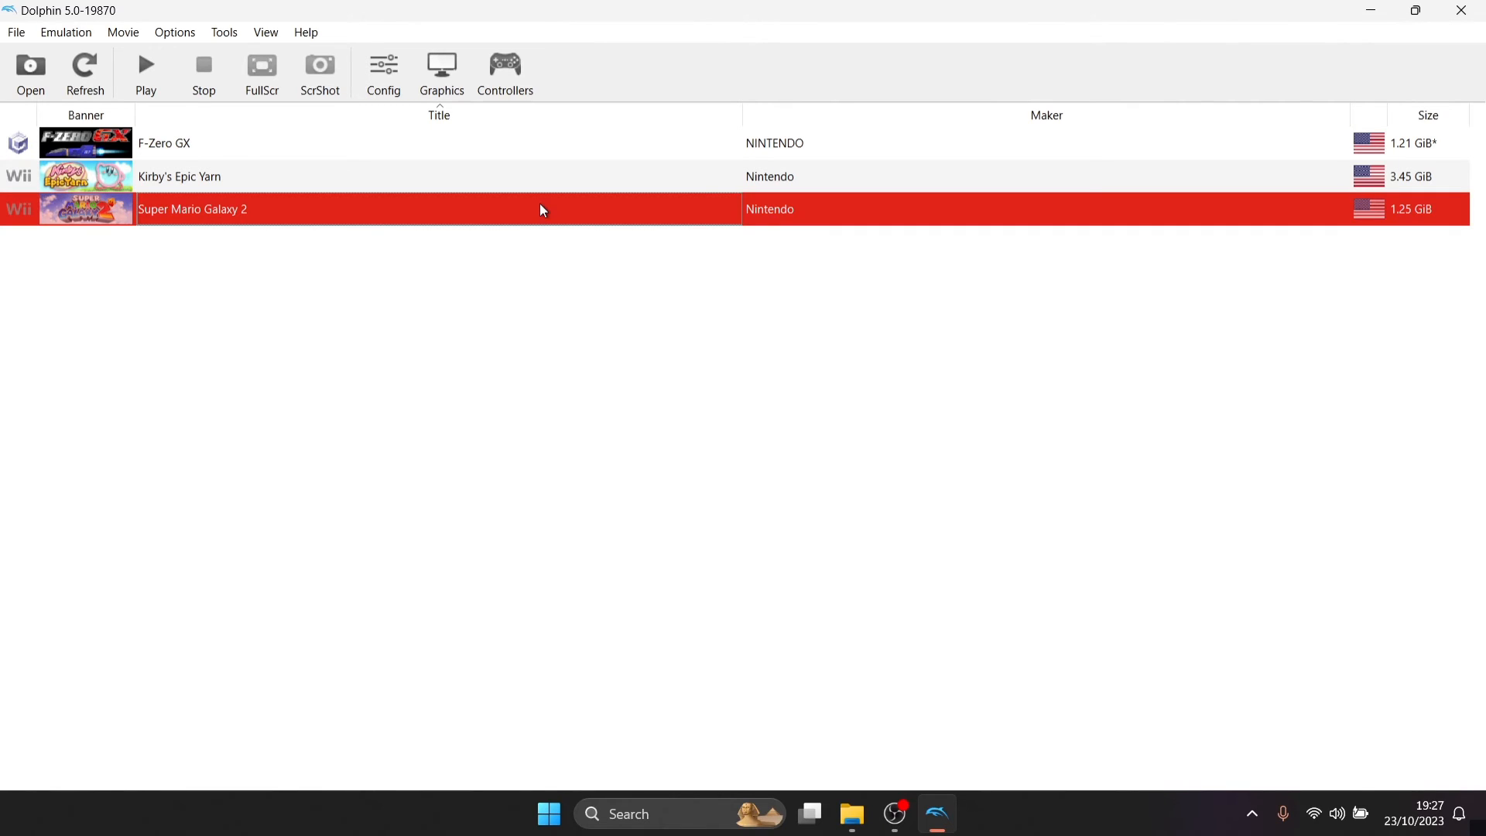
click(525, 74)
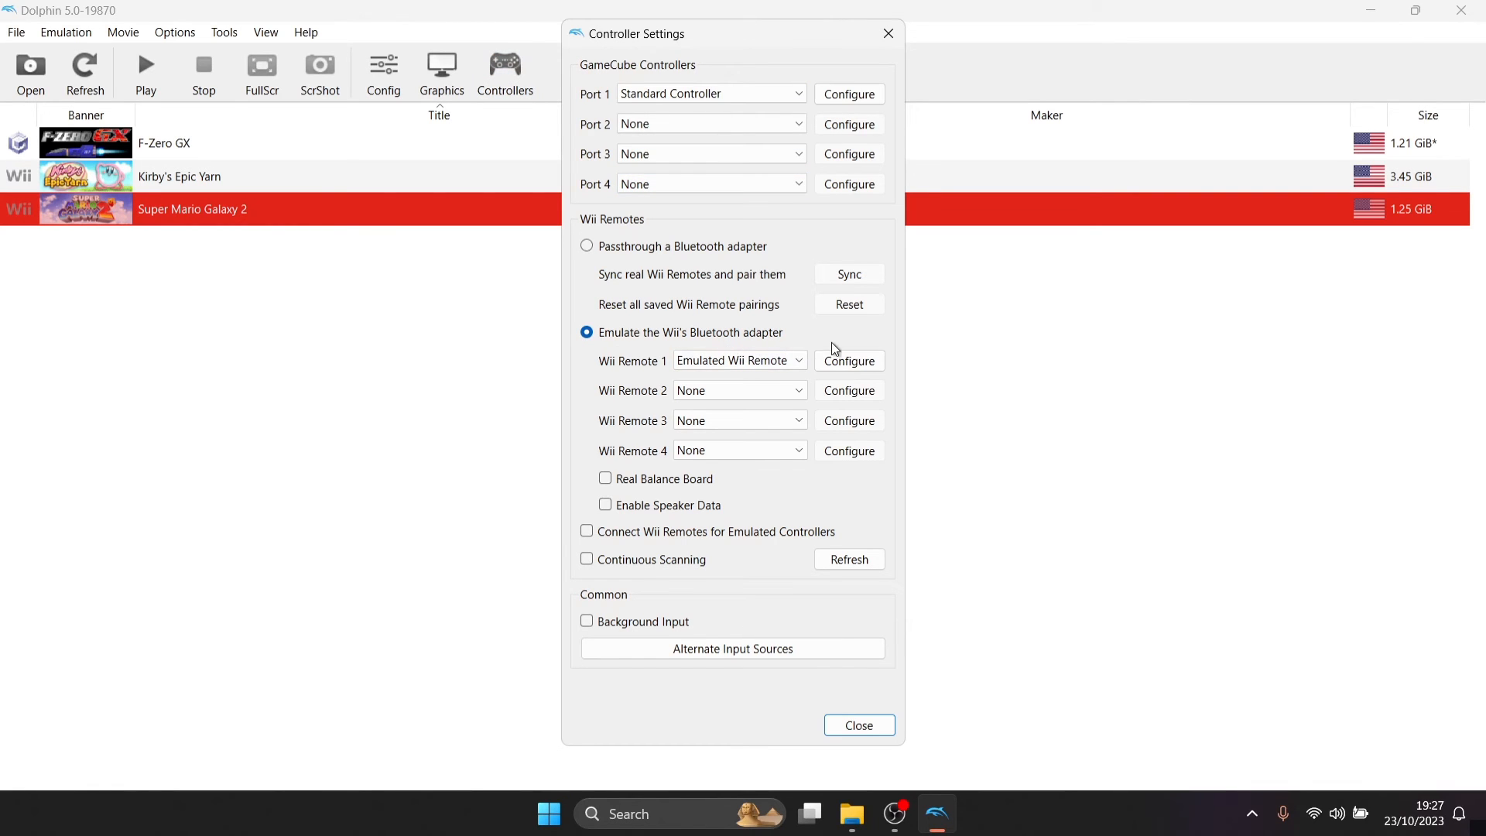
click(857, 373)
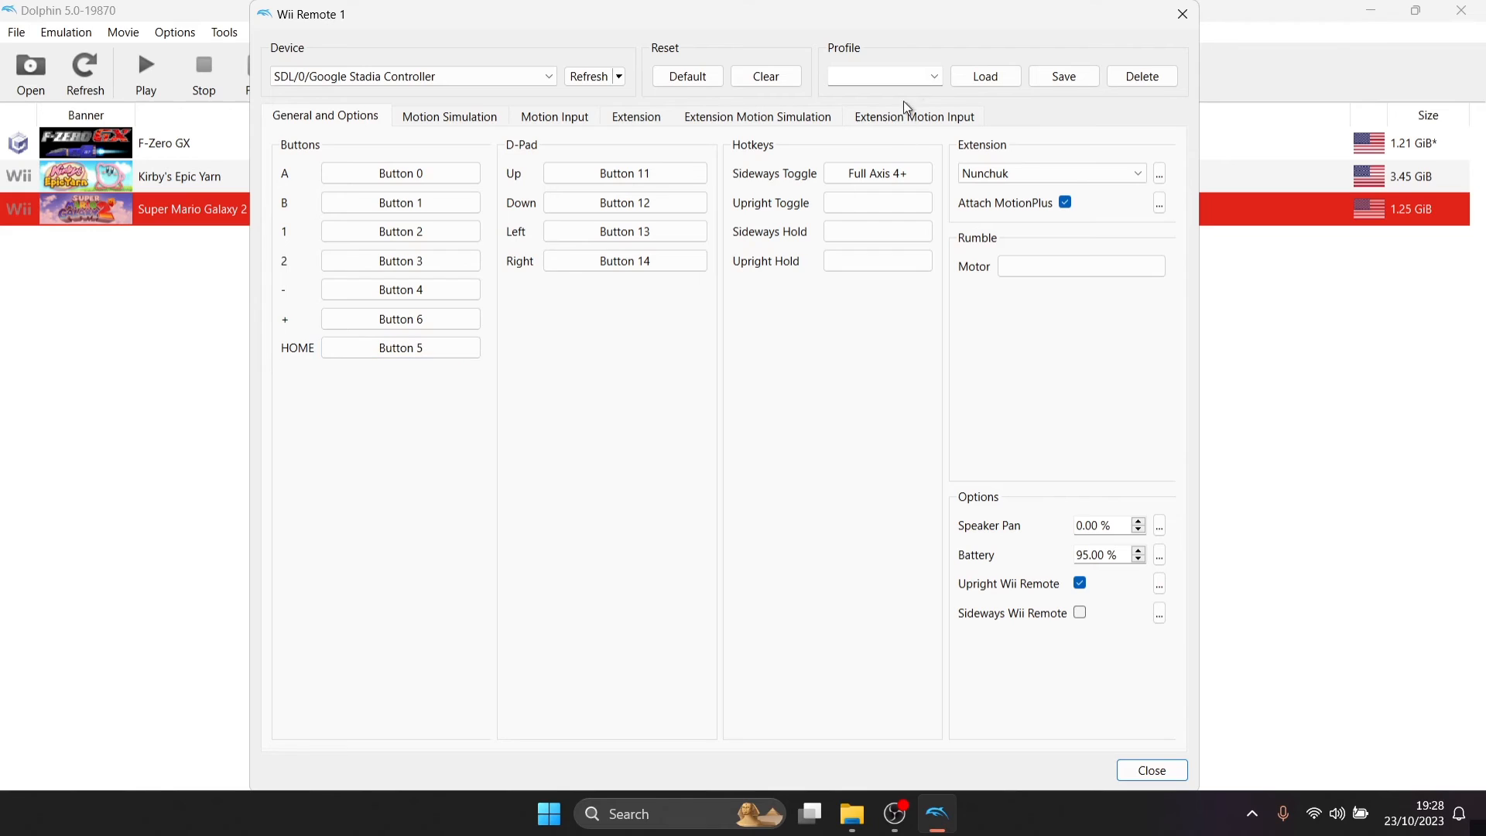
click(935, 77)
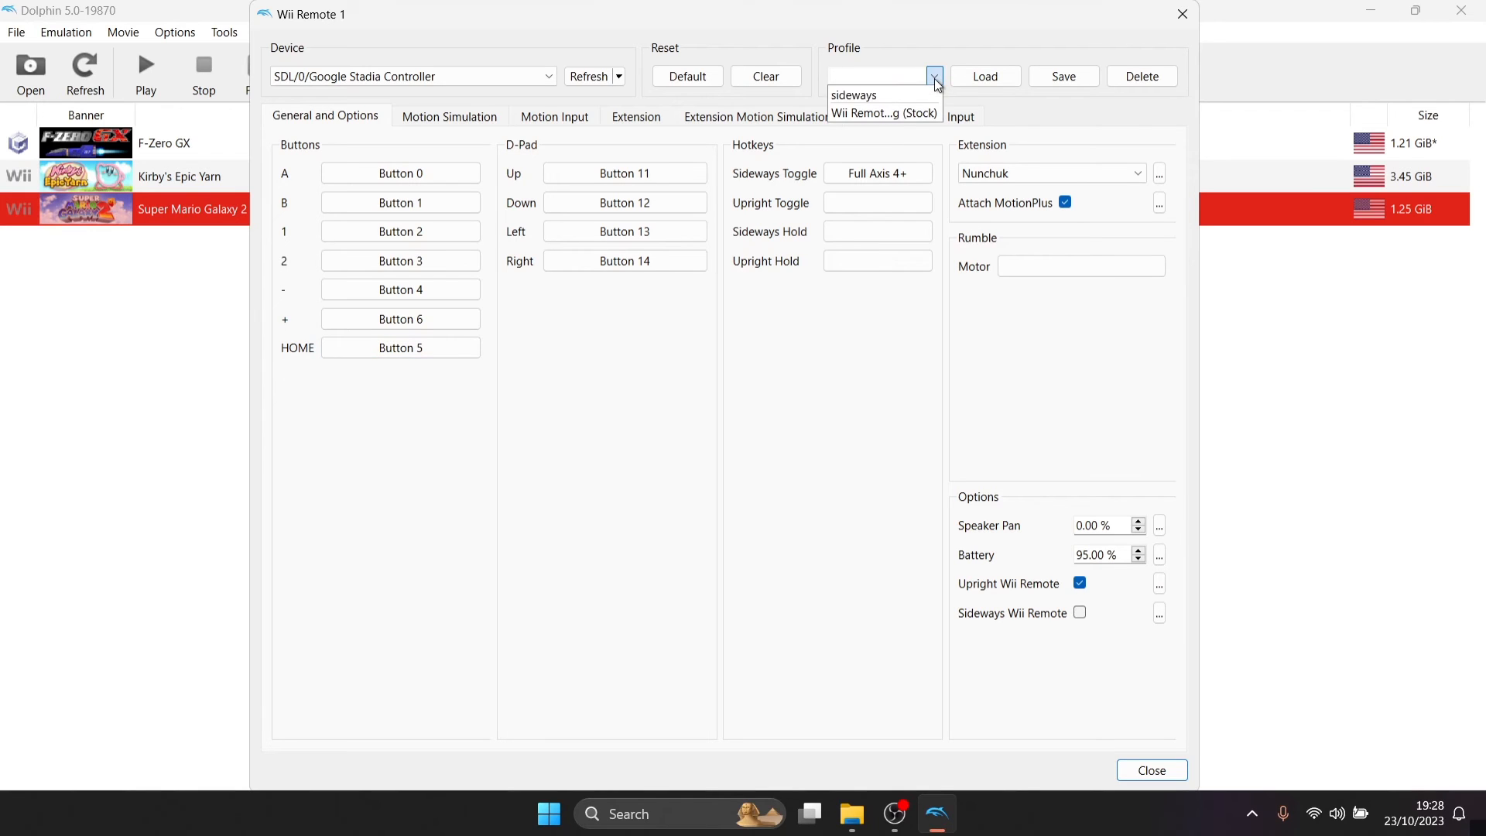
click(907, 99)
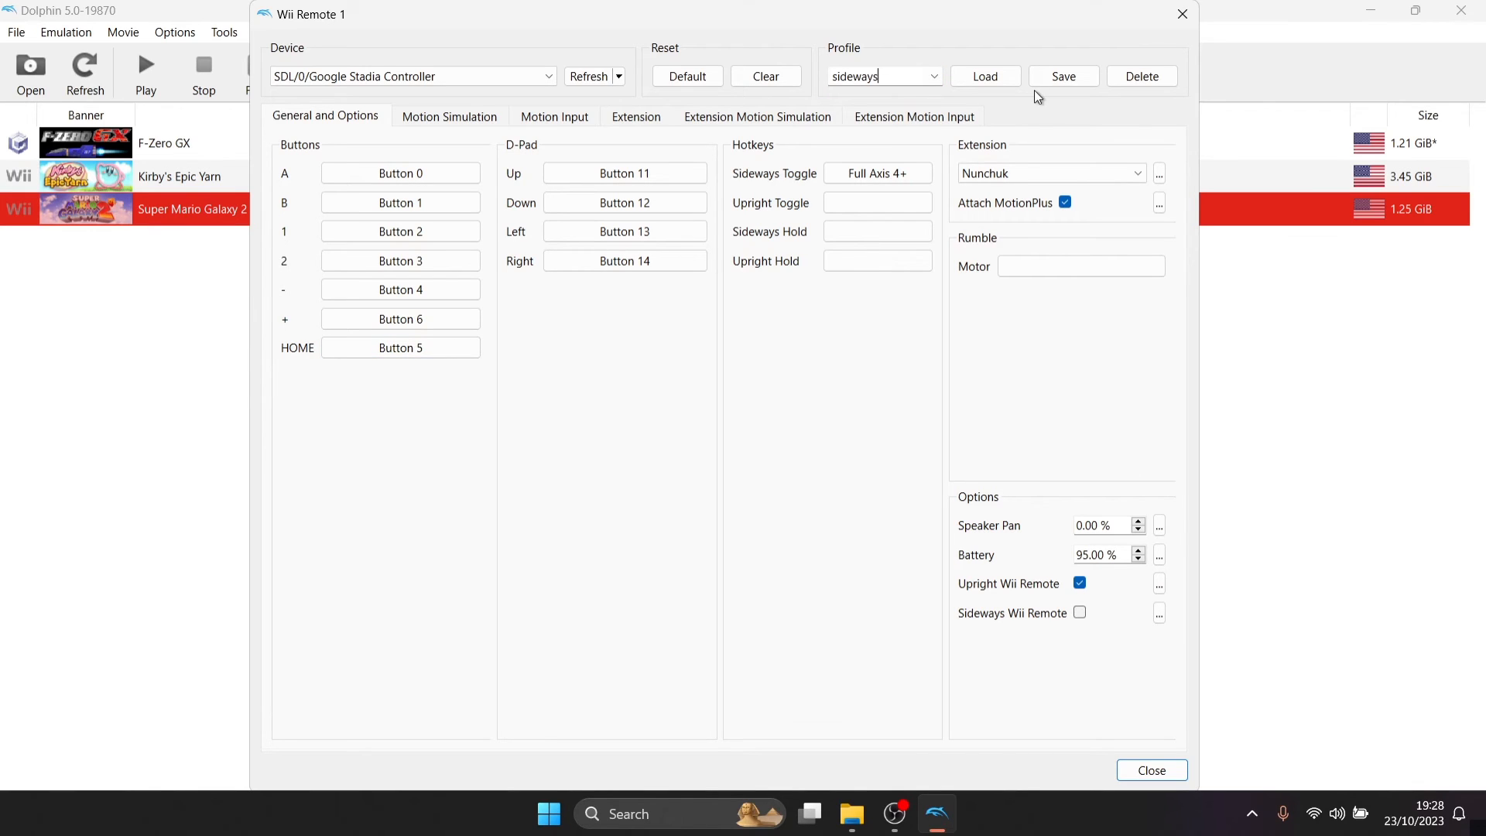
click(993, 79)
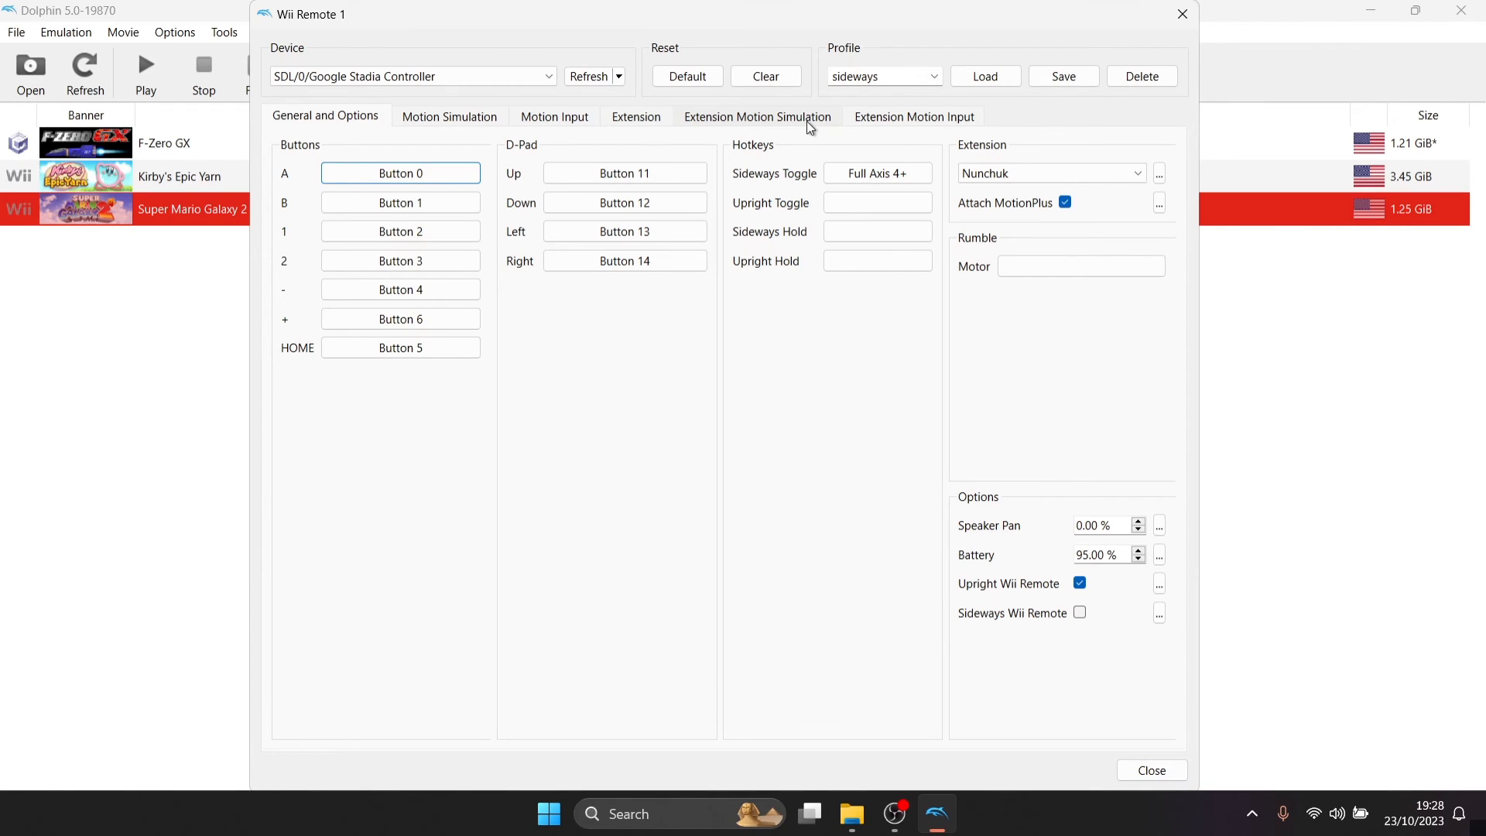
click(1069, 173)
click(1070, 173)
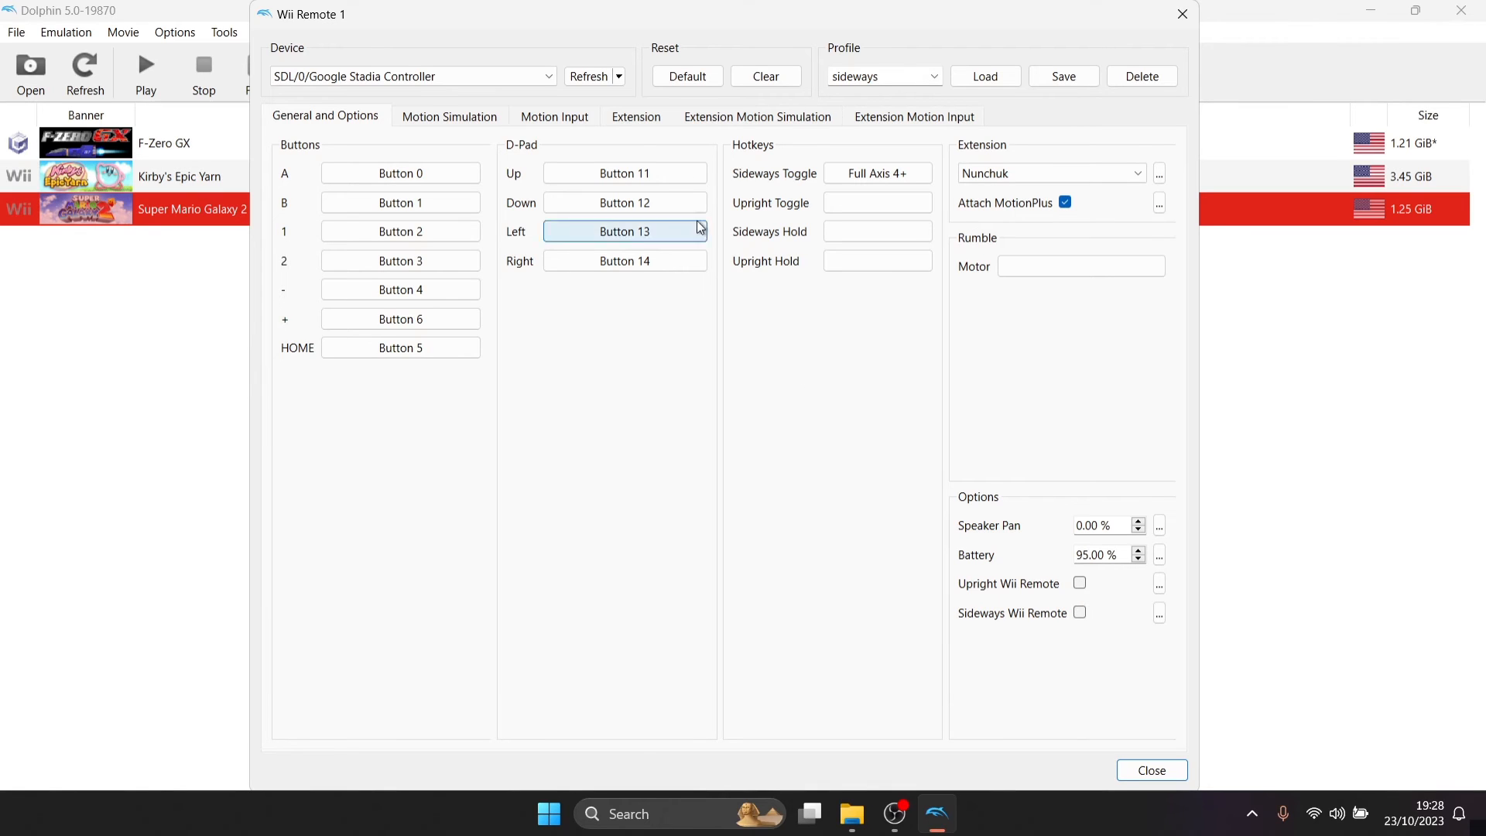
Step: Map the Nunchuk stick Up, Down, Left and Right to Axis 1-, 1+, 0- and 0+, C to Full Axis 4+ and Z to Full Axis 5+
click(639, 117)
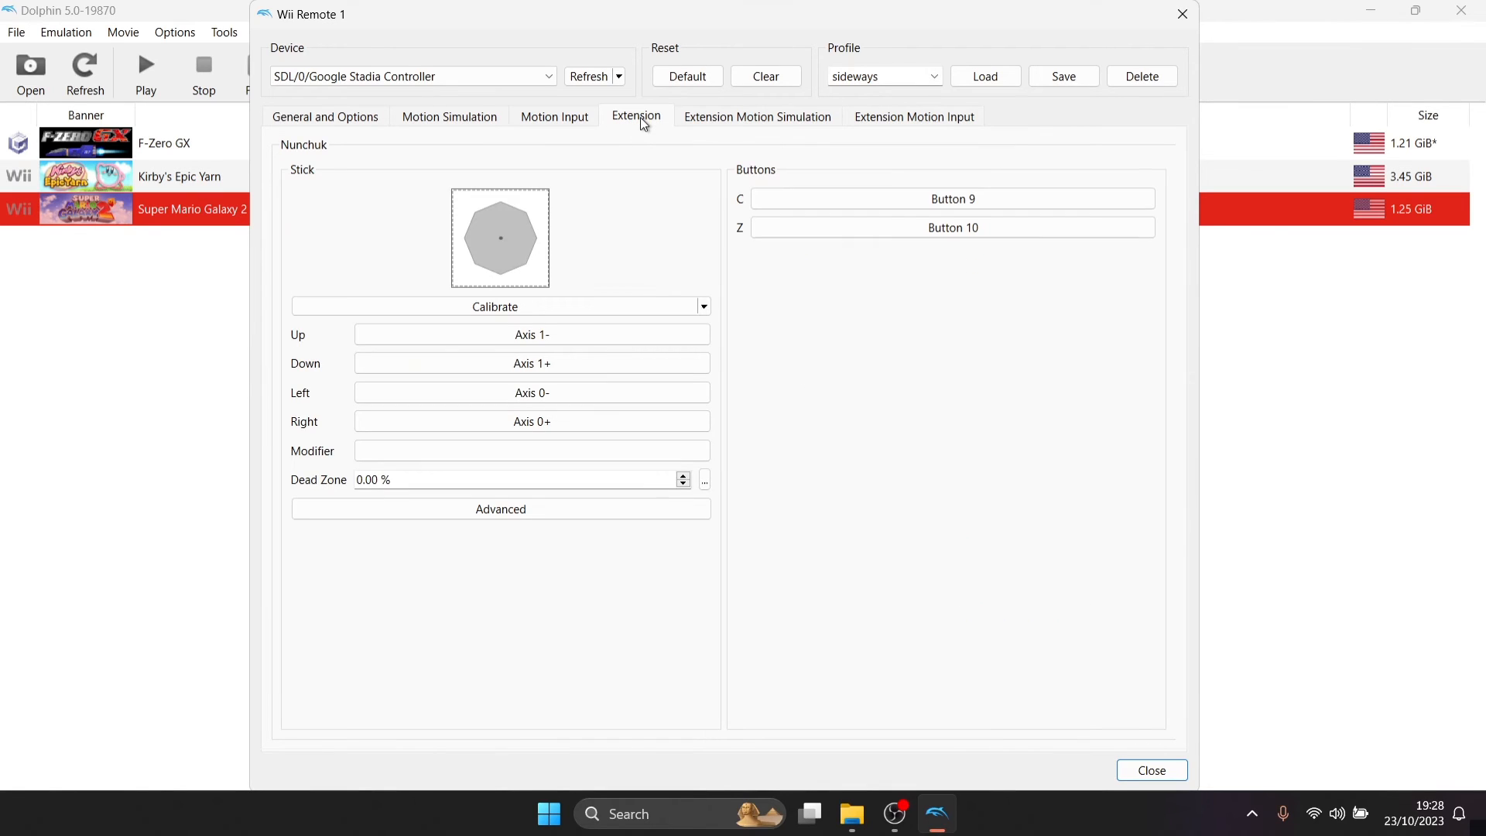
click(538, 339)
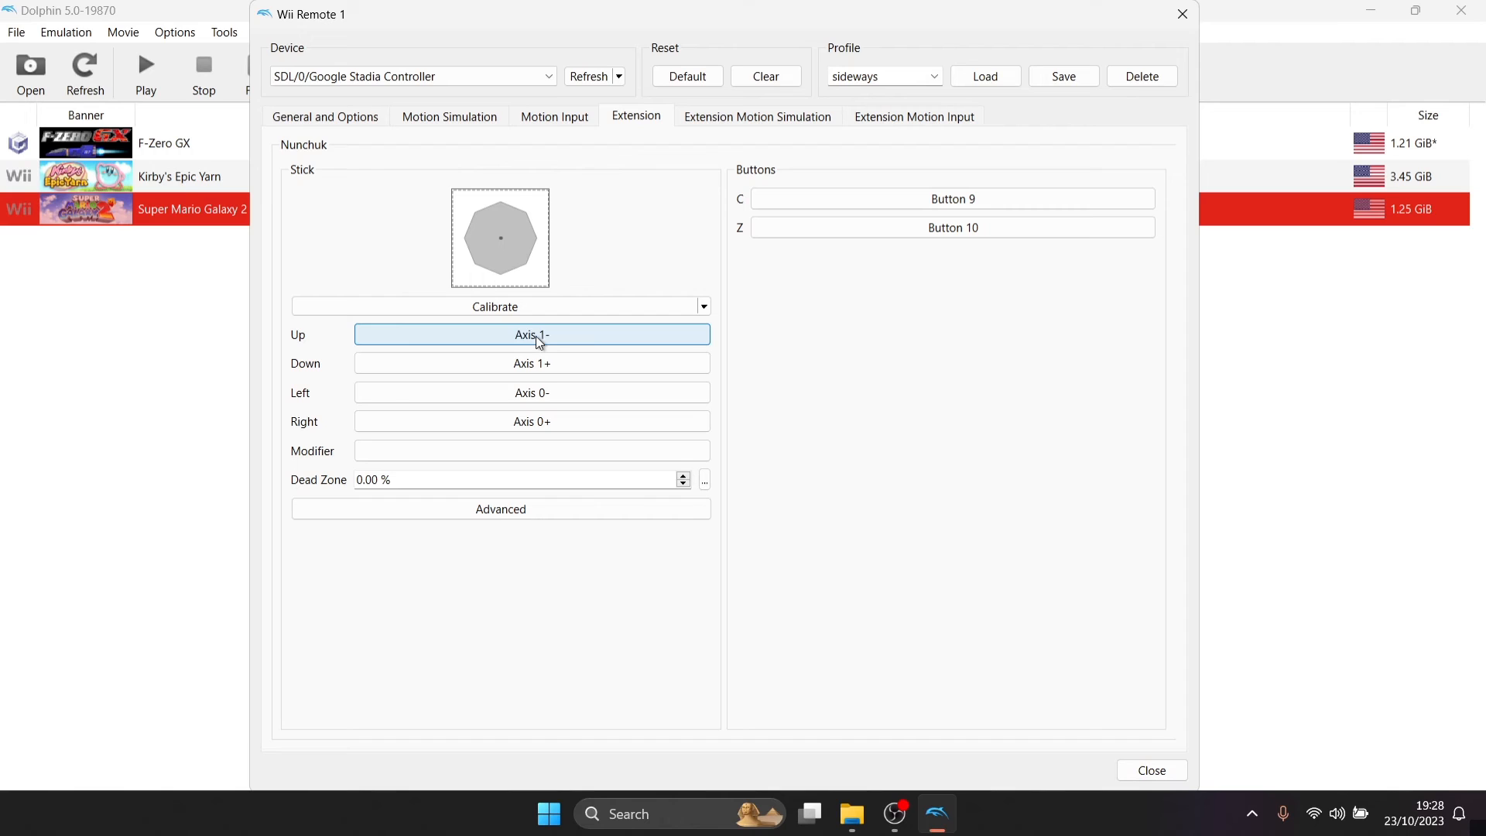
click(541, 365)
click(543, 390)
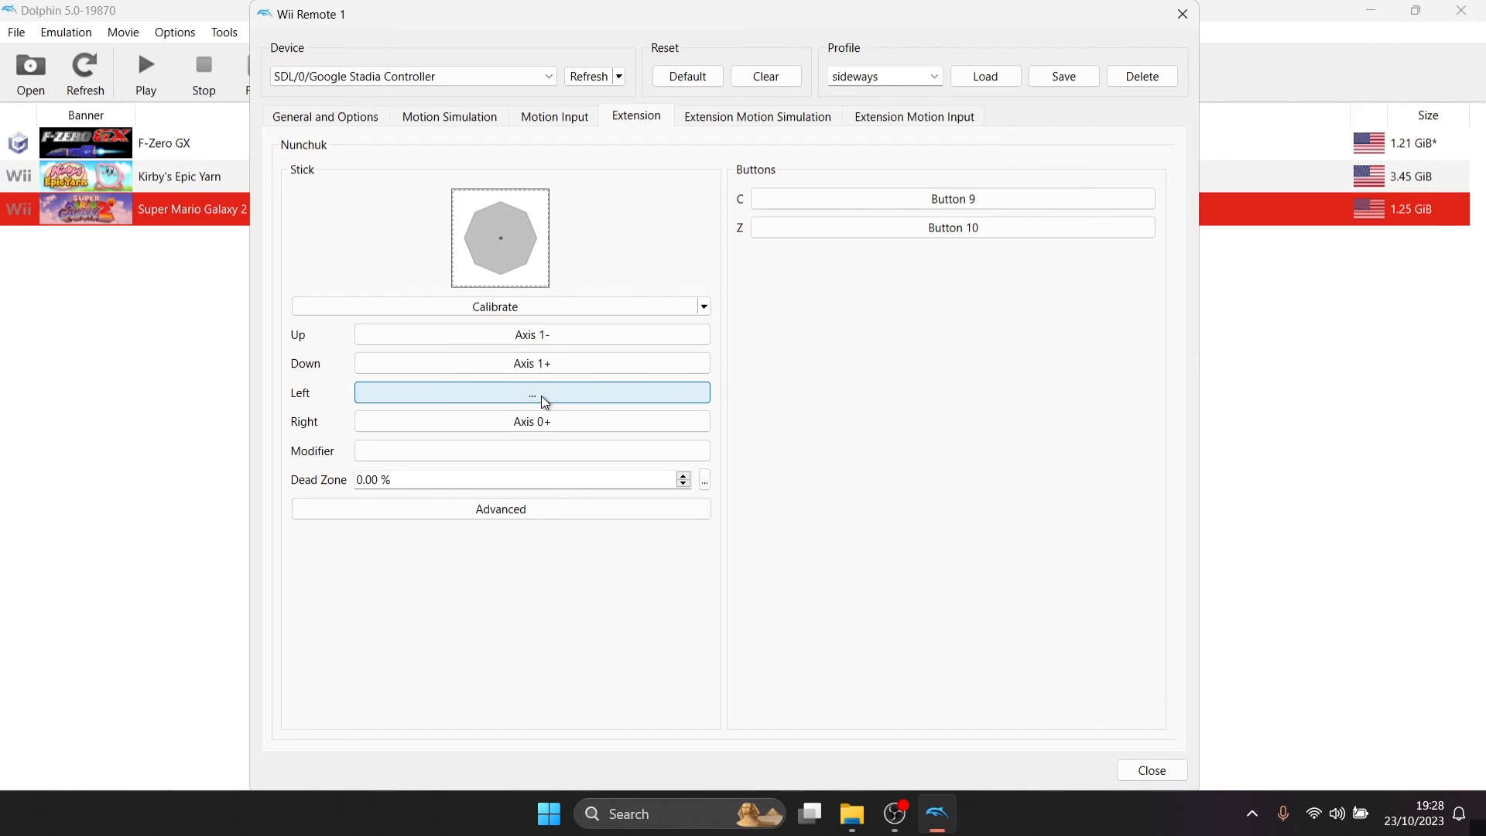
click(544, 424)
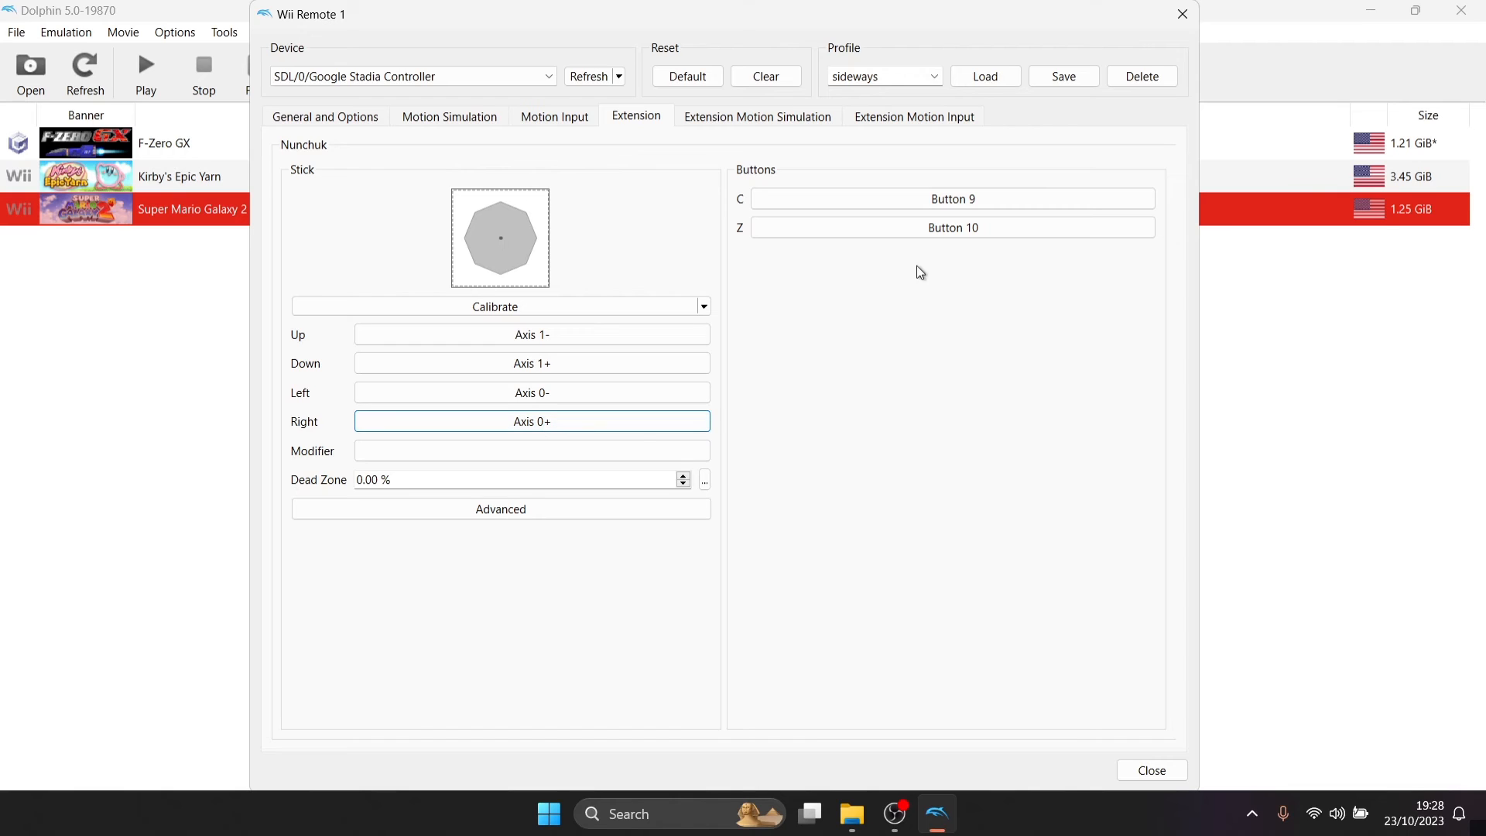
click(966, 201)
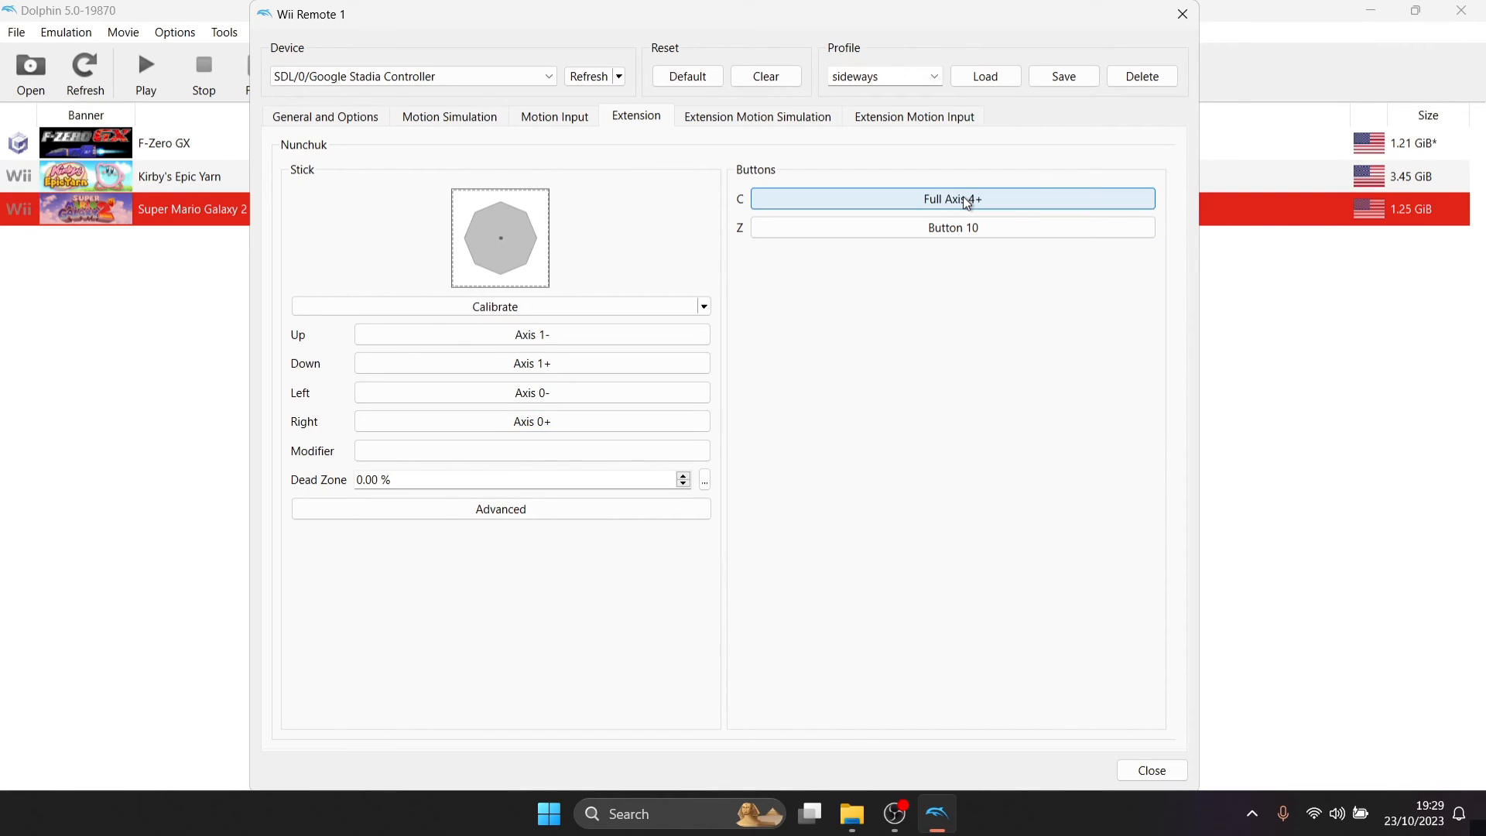
click(967, 229)
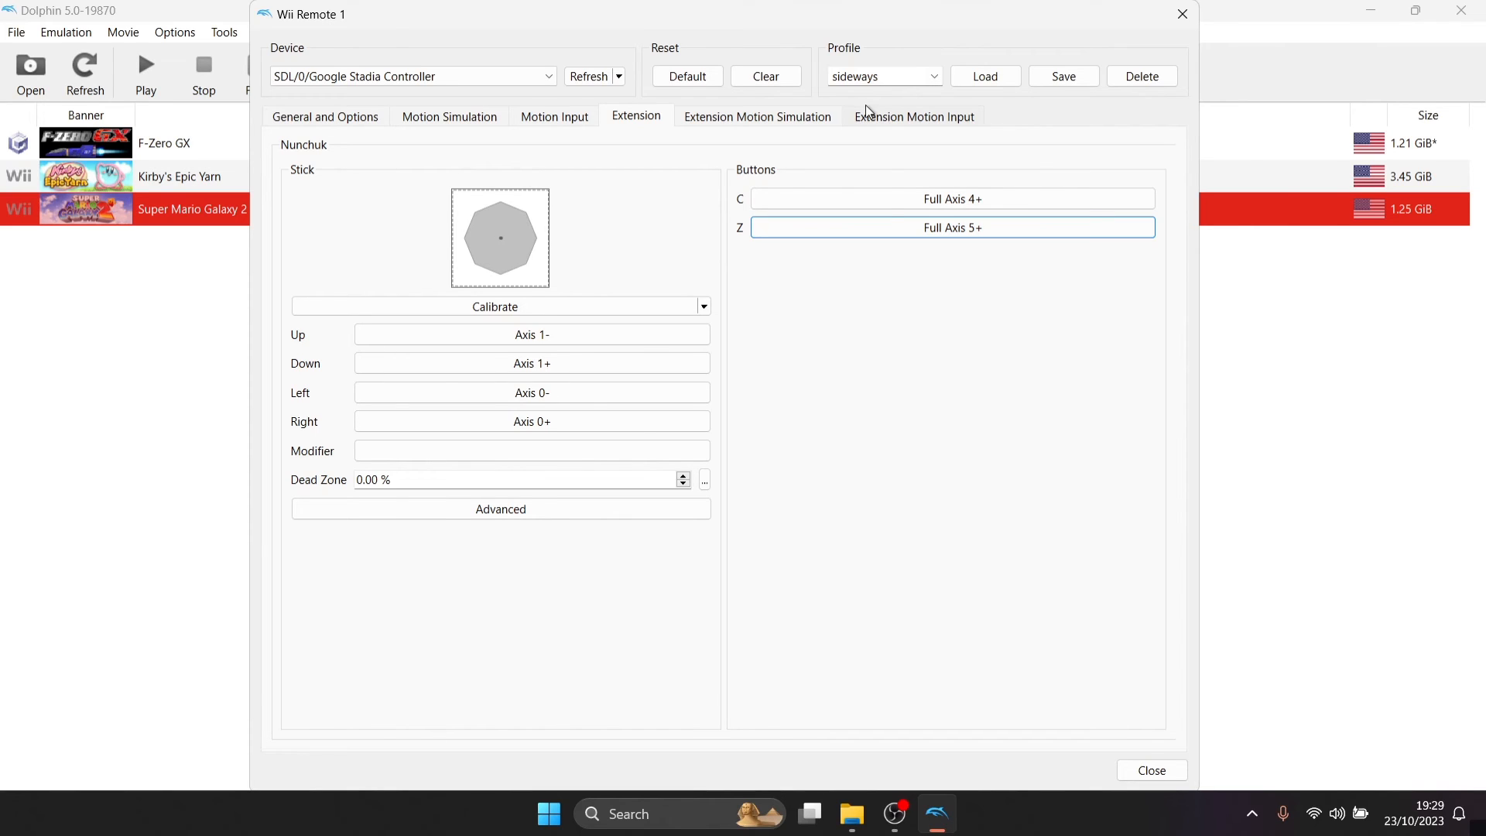
Step: Map Nunchuk Shake X to Button 7, and the Wii Remote's Point Up, Down, Left and Right to Axis 3-, 3+, 2- and 2+
click(787, 119)
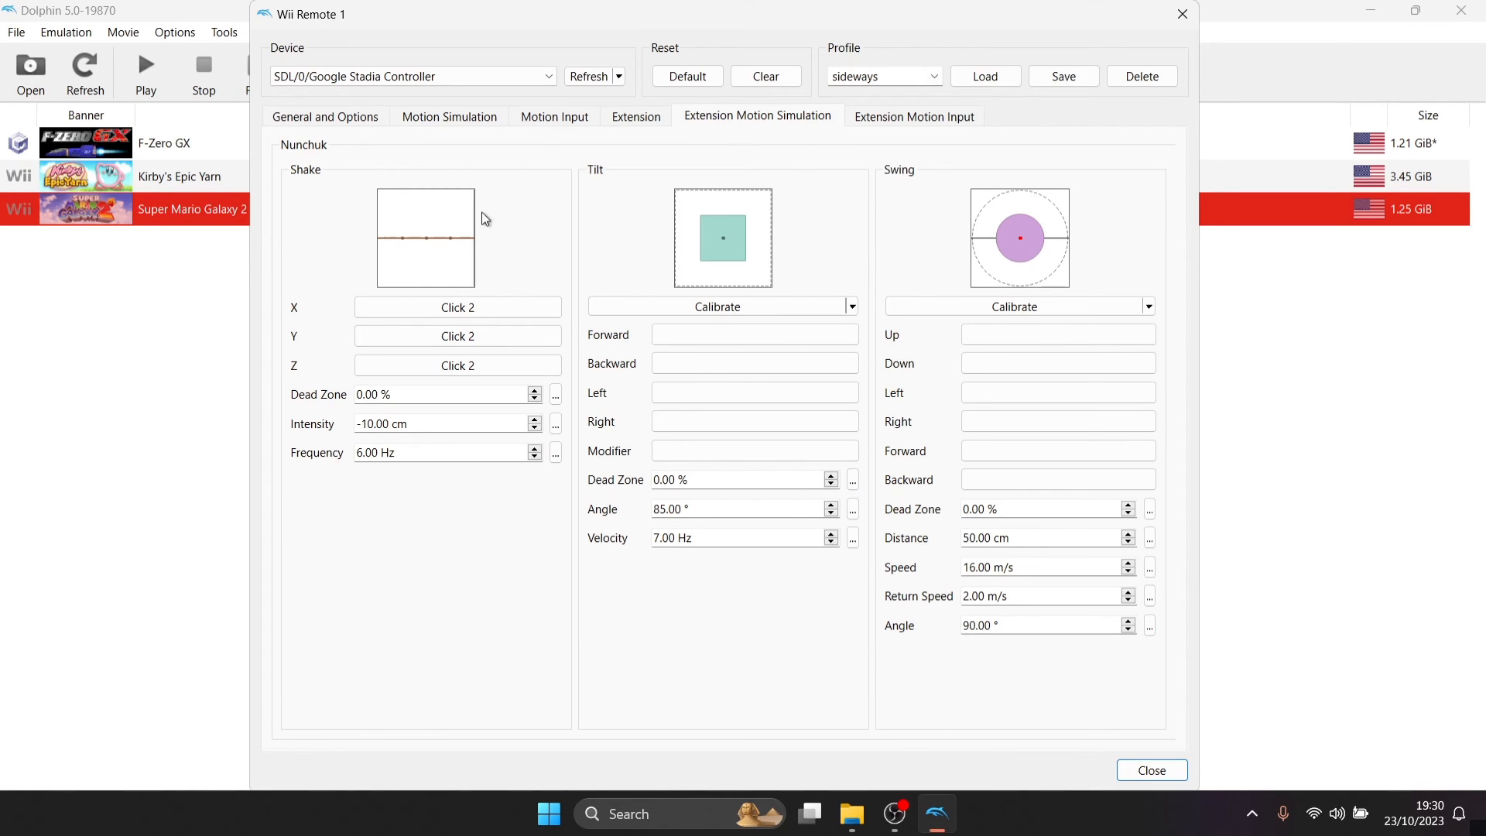
click(479, 317)
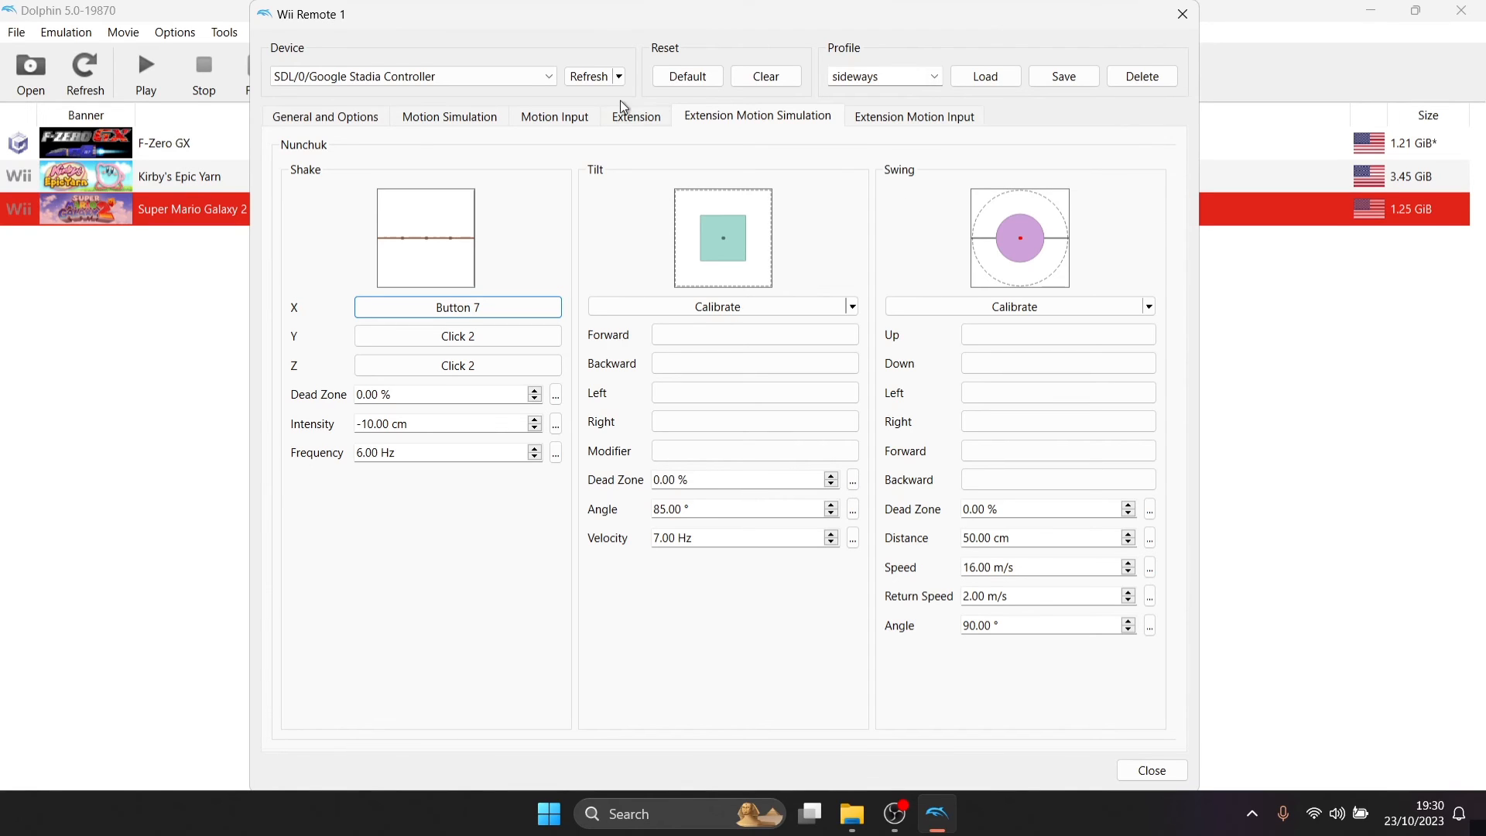
click(486, 117)
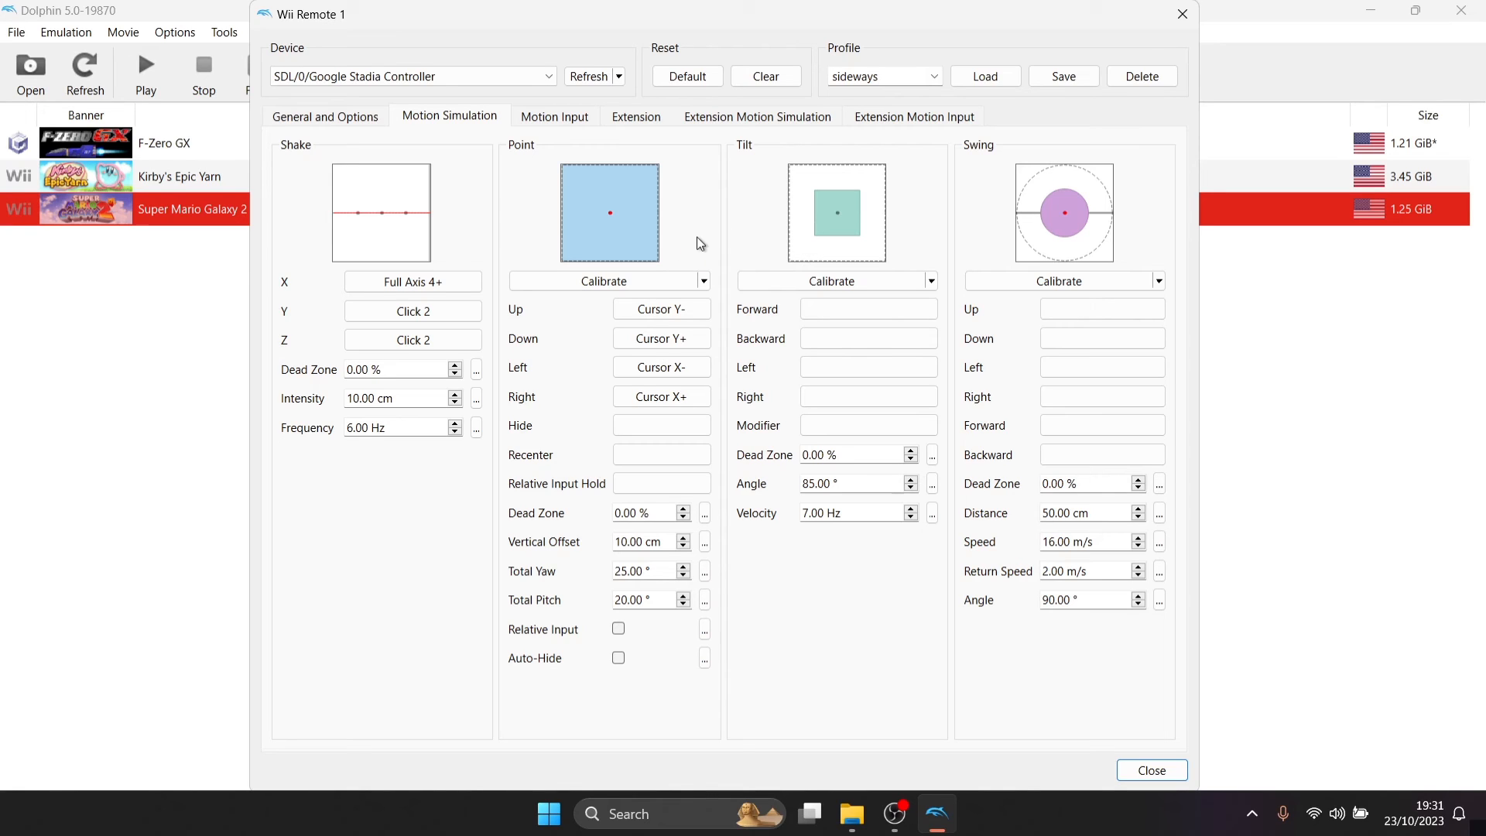
click(681, 314)
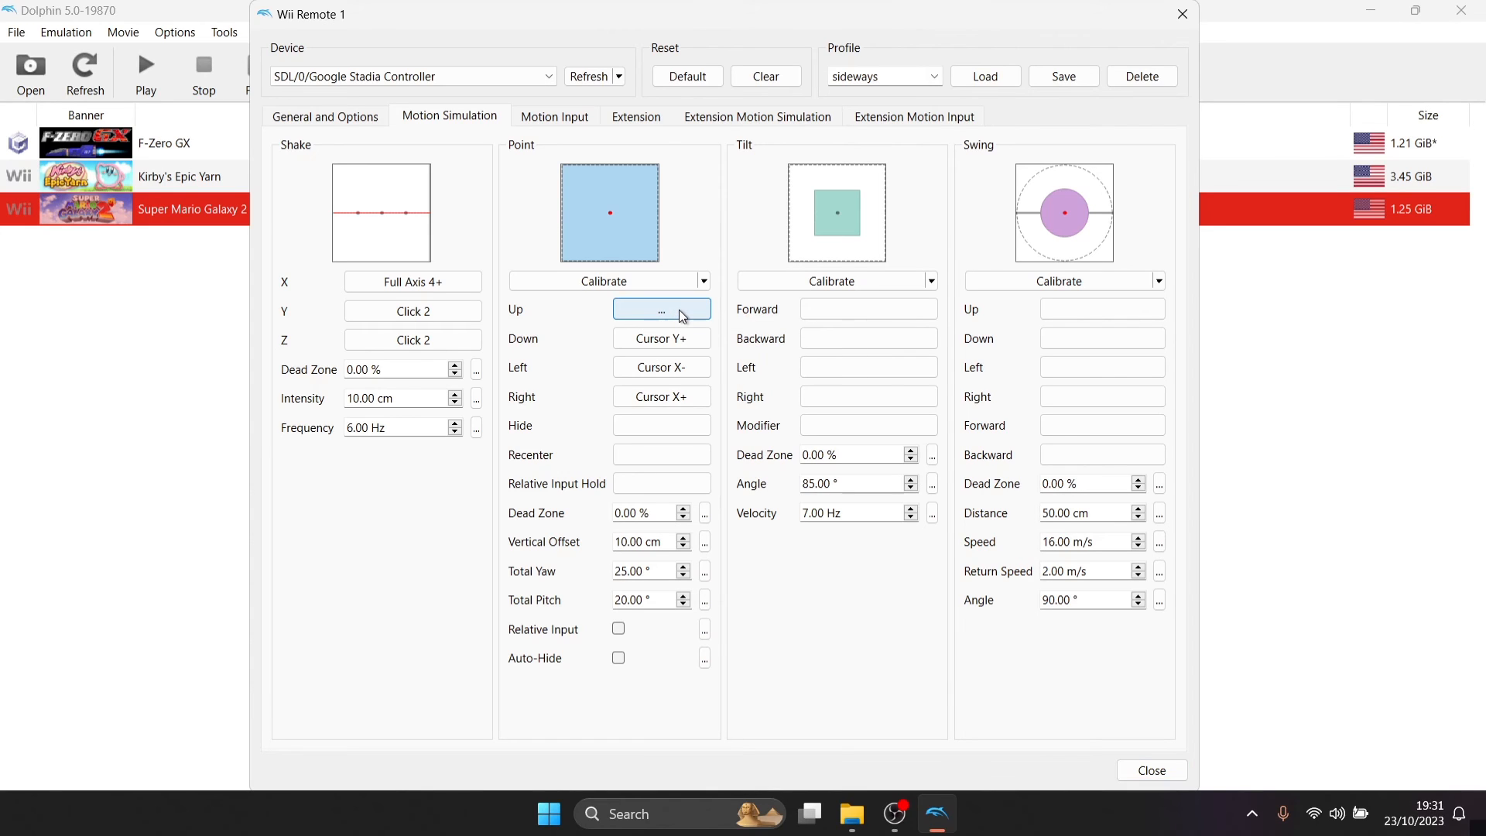
click(682, 340)
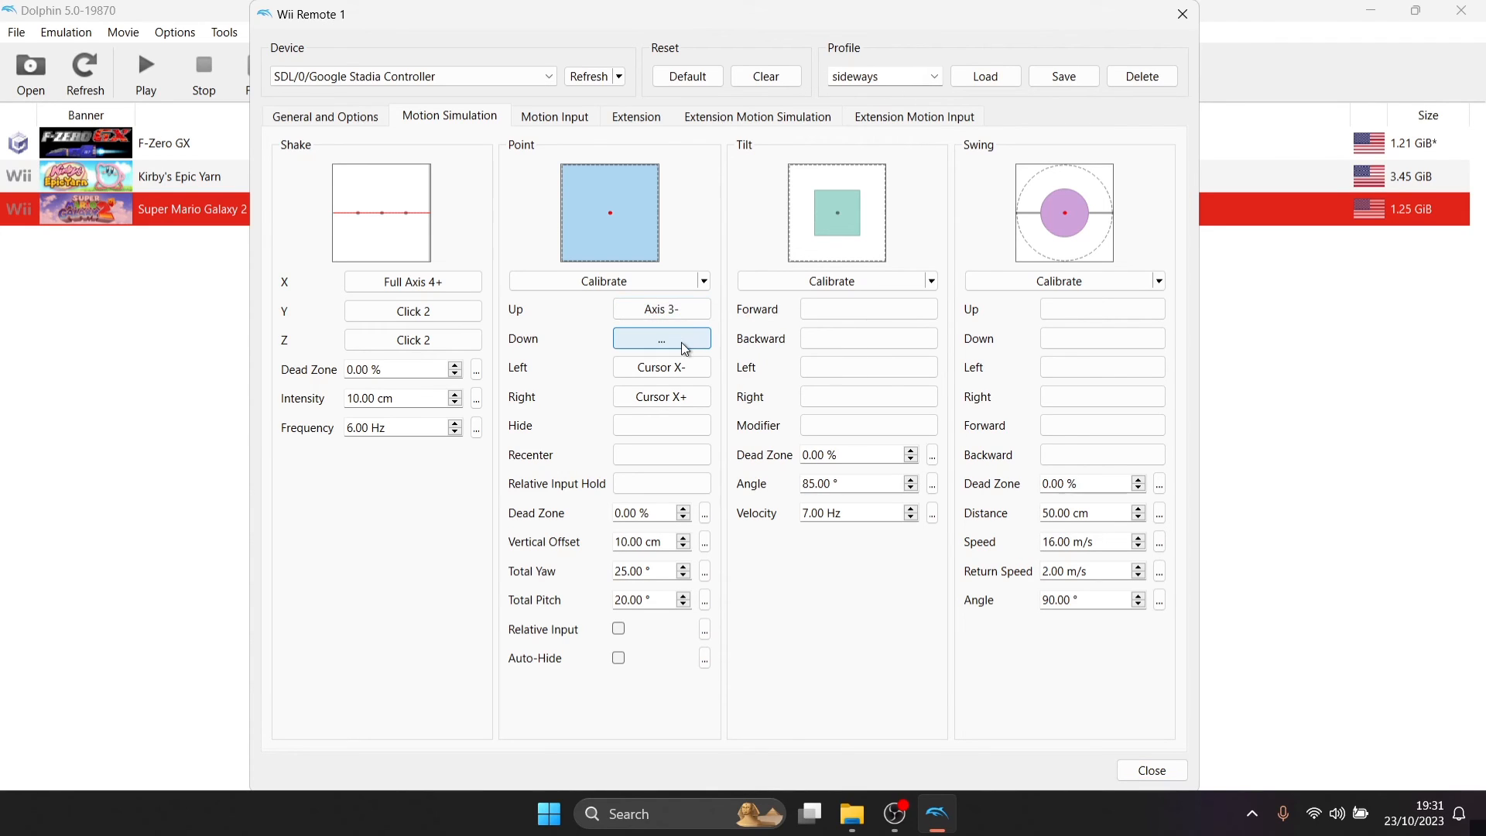
click(684, 368)
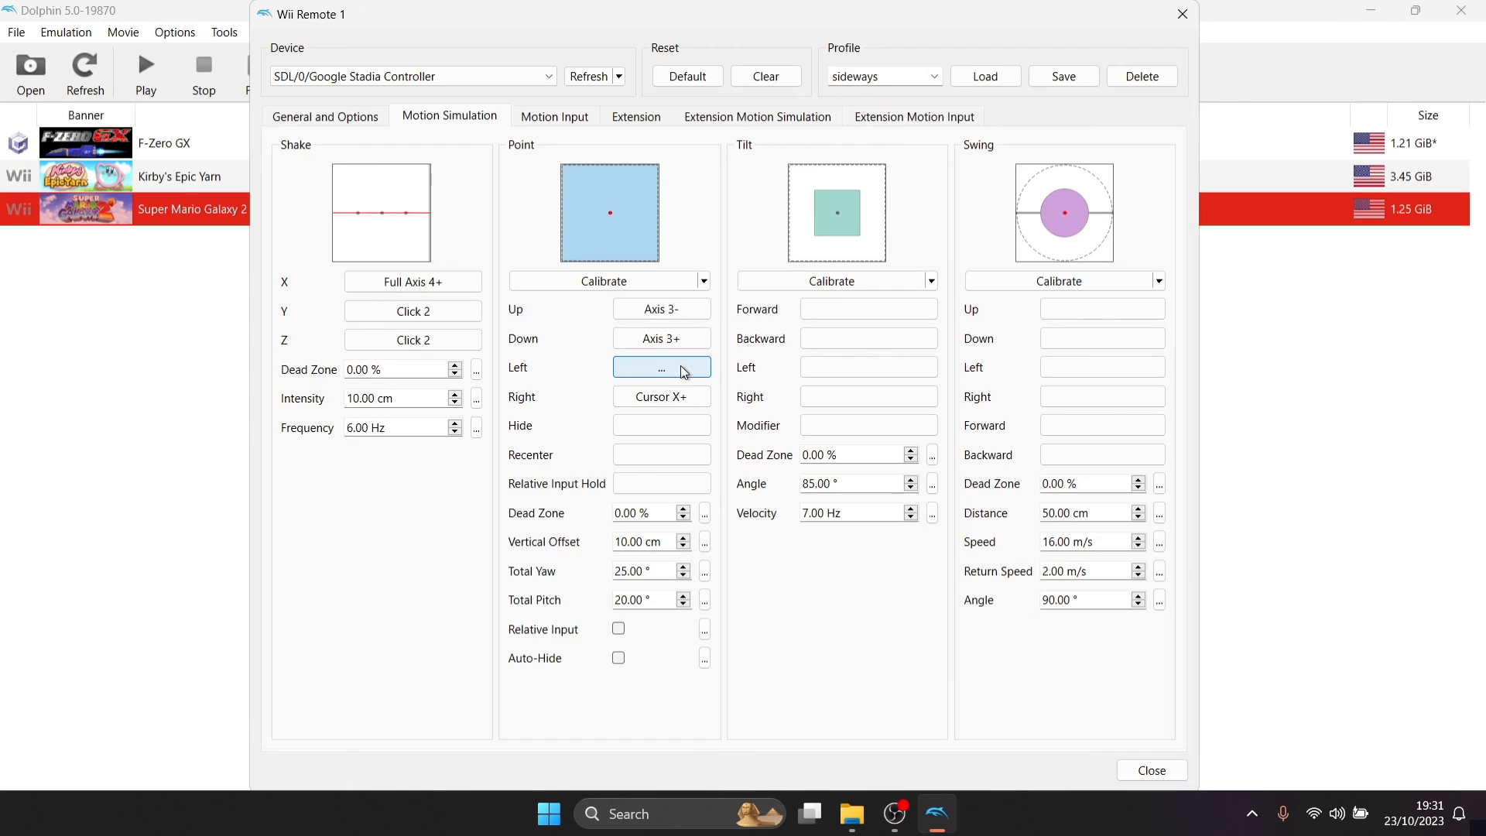
click(682, 398)
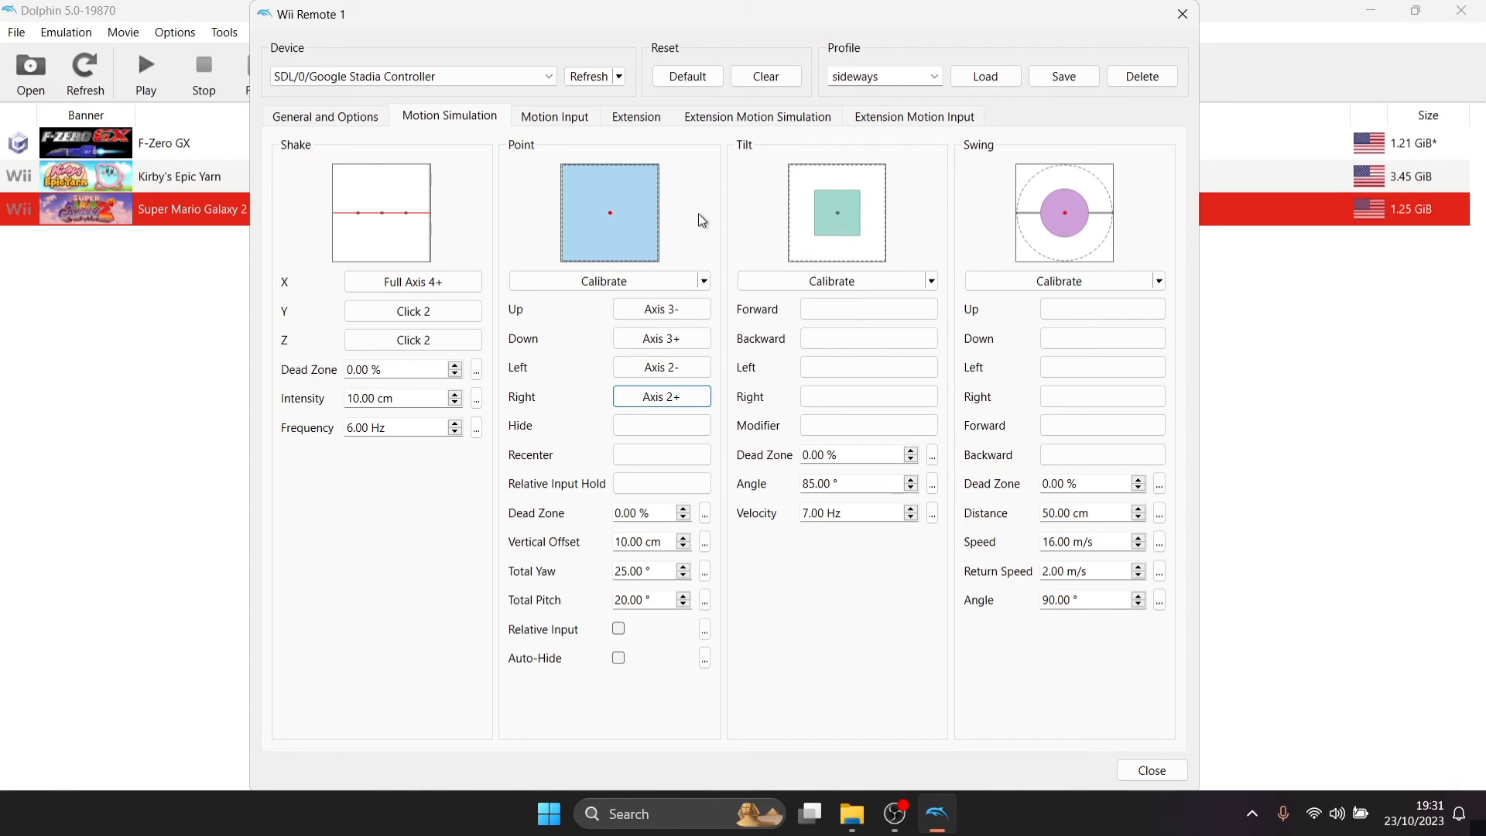
Step: Save the mapping to the "sideways" profile and close the Wii Remote 1 configuration and controller settings
click(1074, 79)
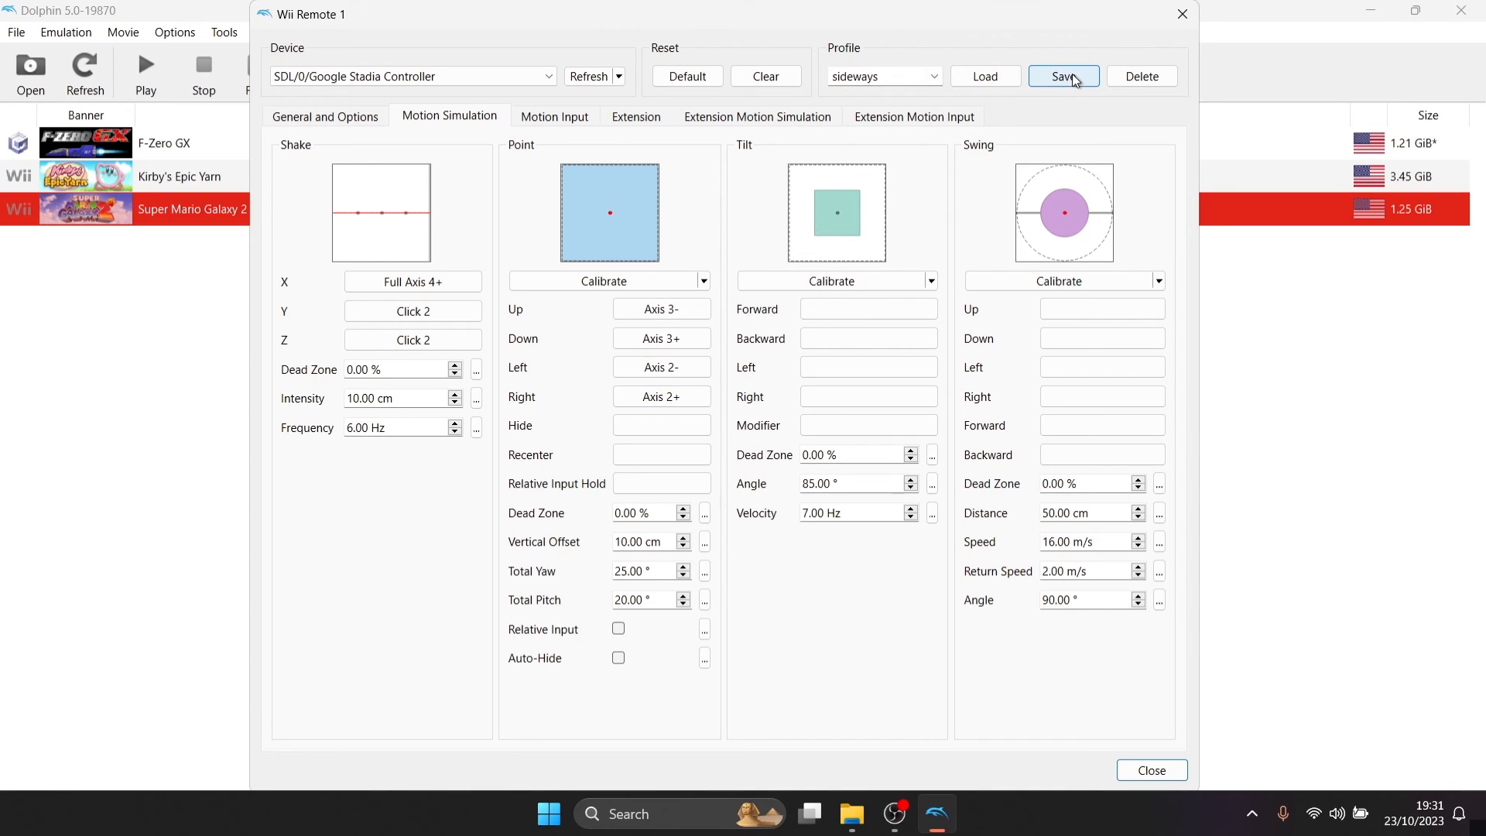
click(1168, 770)
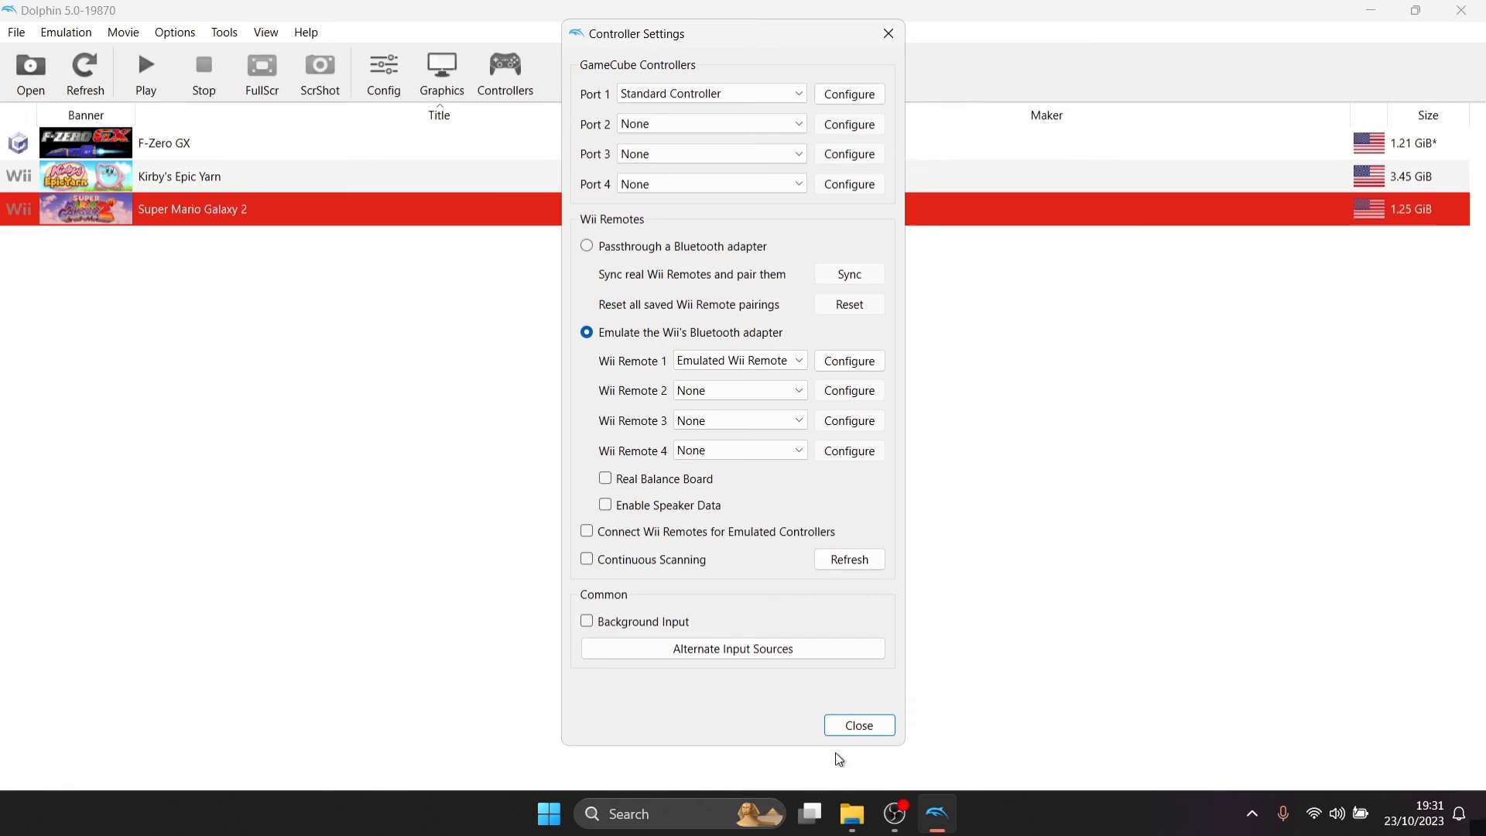
click(852, 739)
Step: Launch Super Mario Galaxy 2 from the game list
click(282, 438)
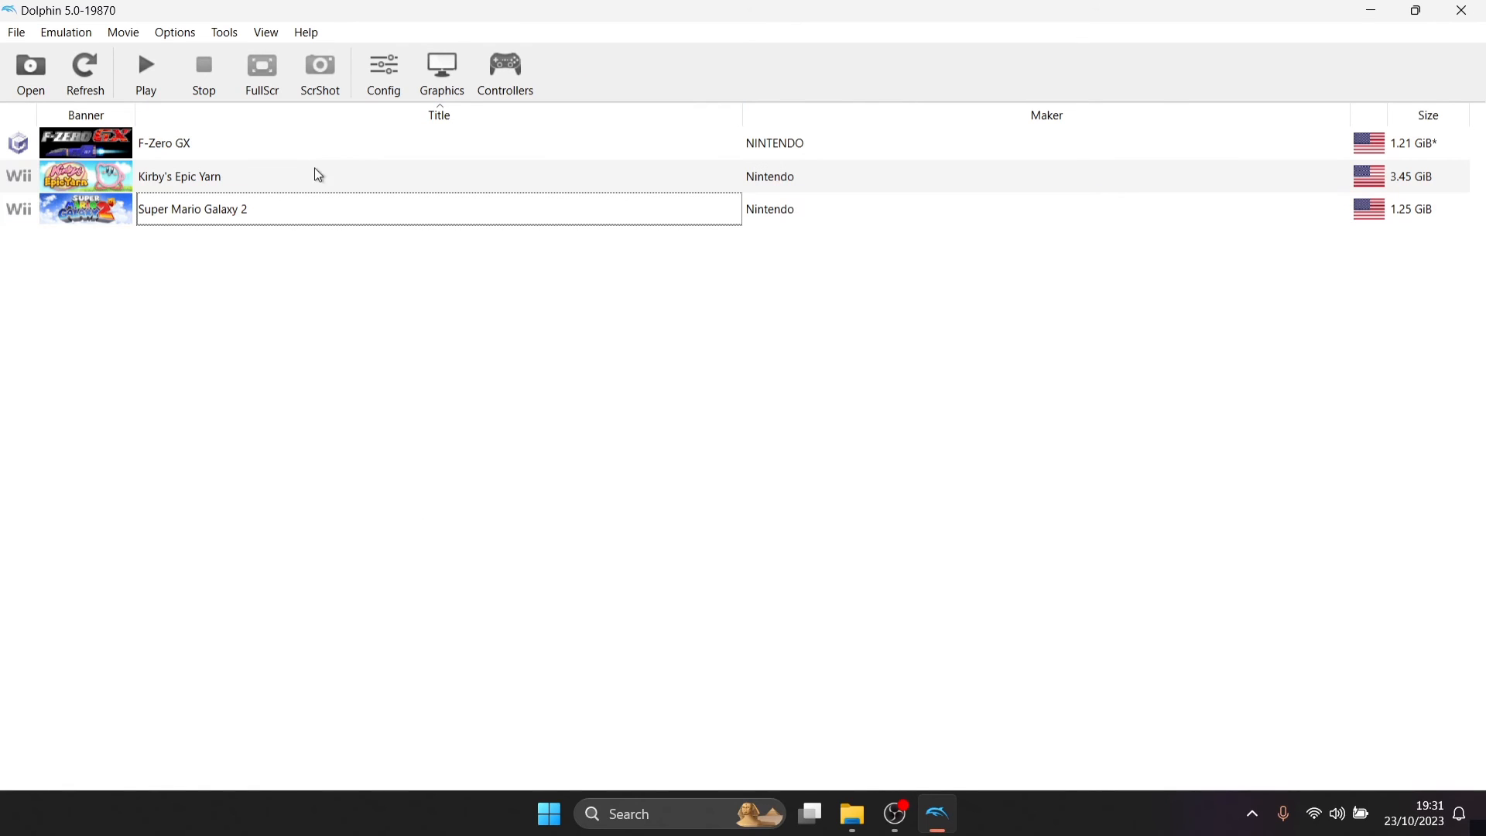
double_click(336, 214)
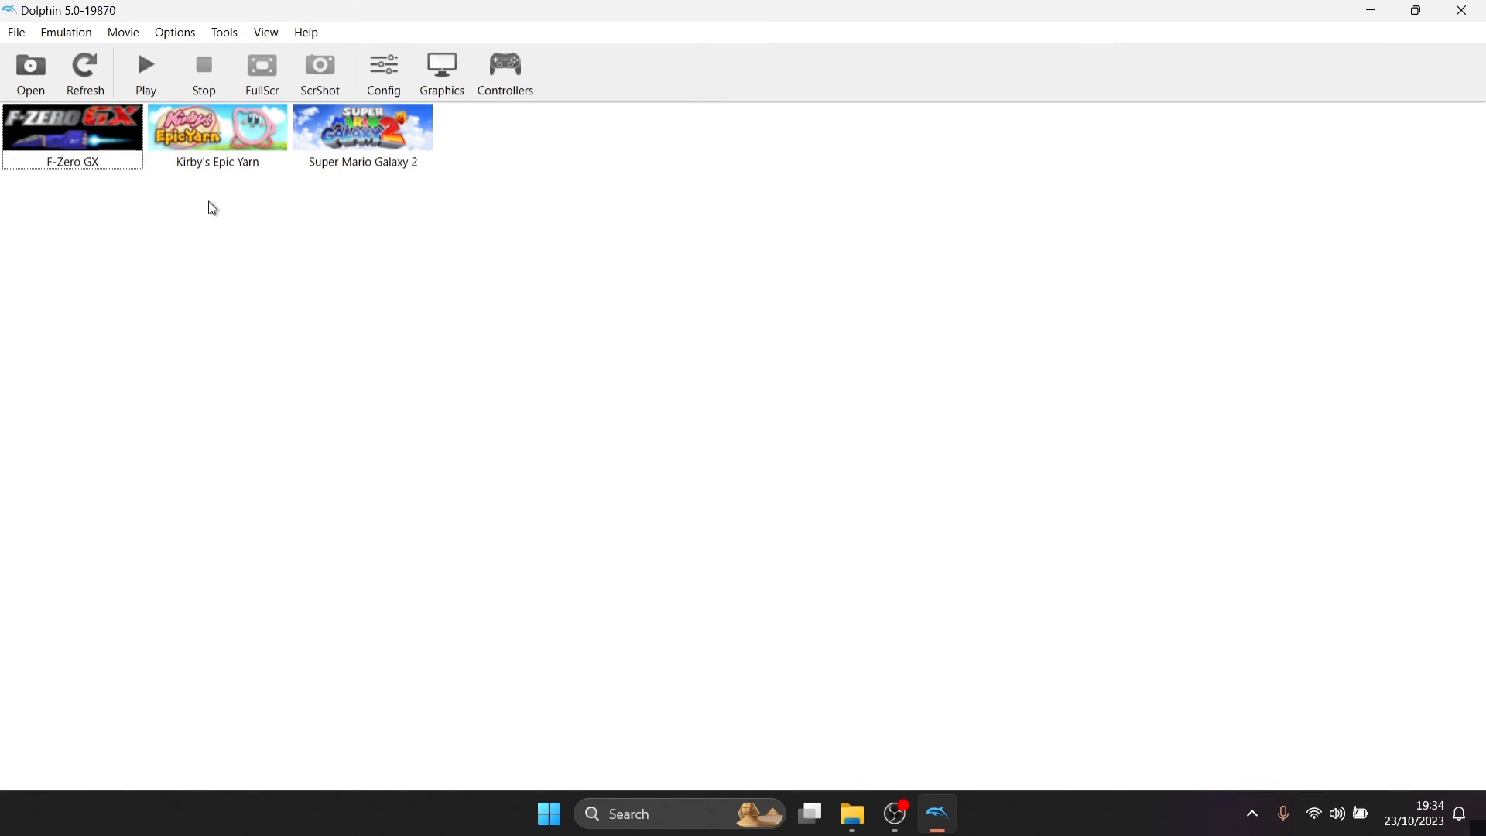
Step: Switch the game list to List View and back to Grid View
click(276, 38)
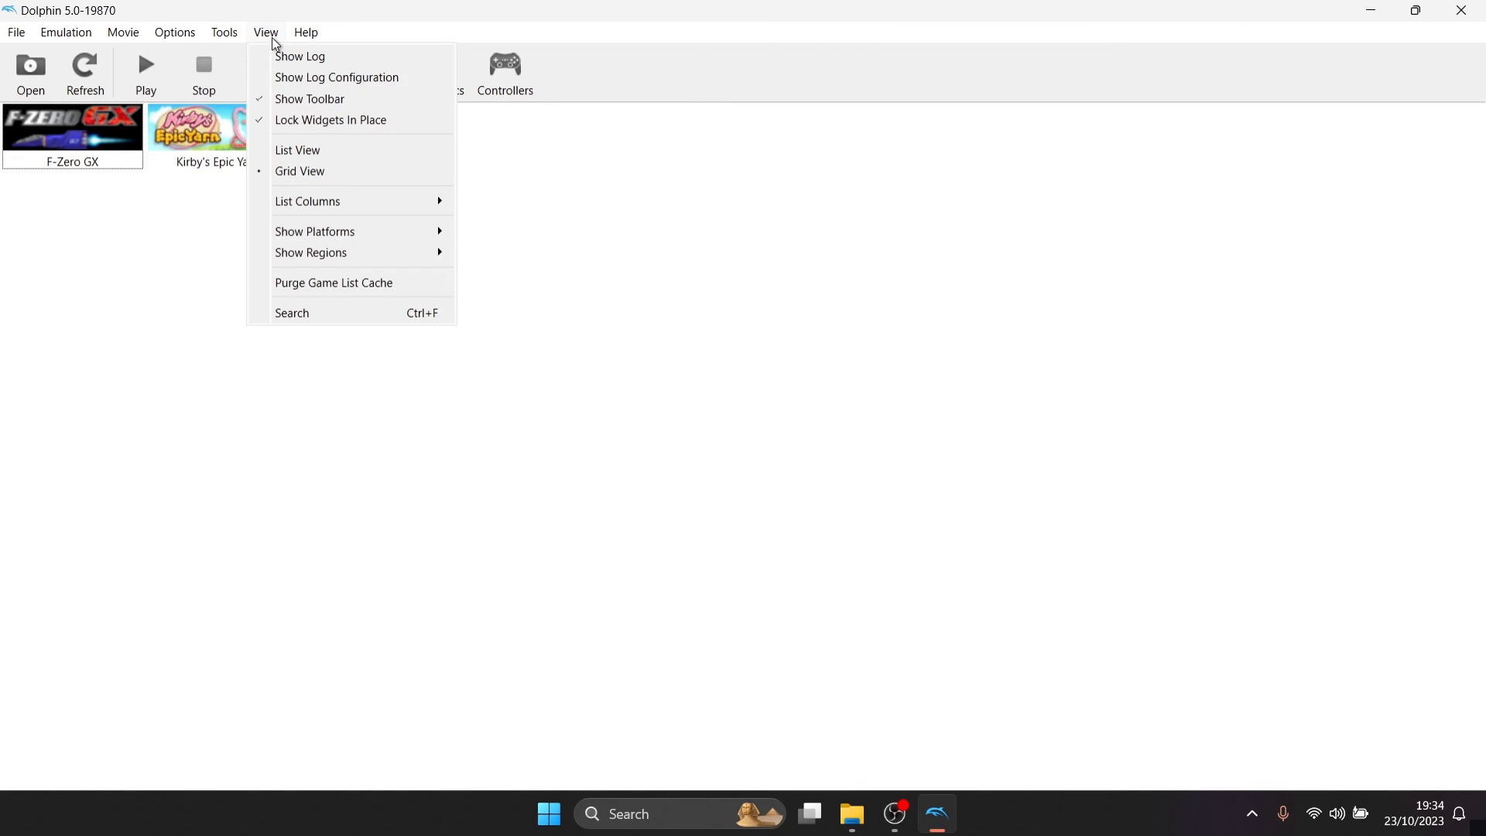
click(293, 153)
click(271, 42)
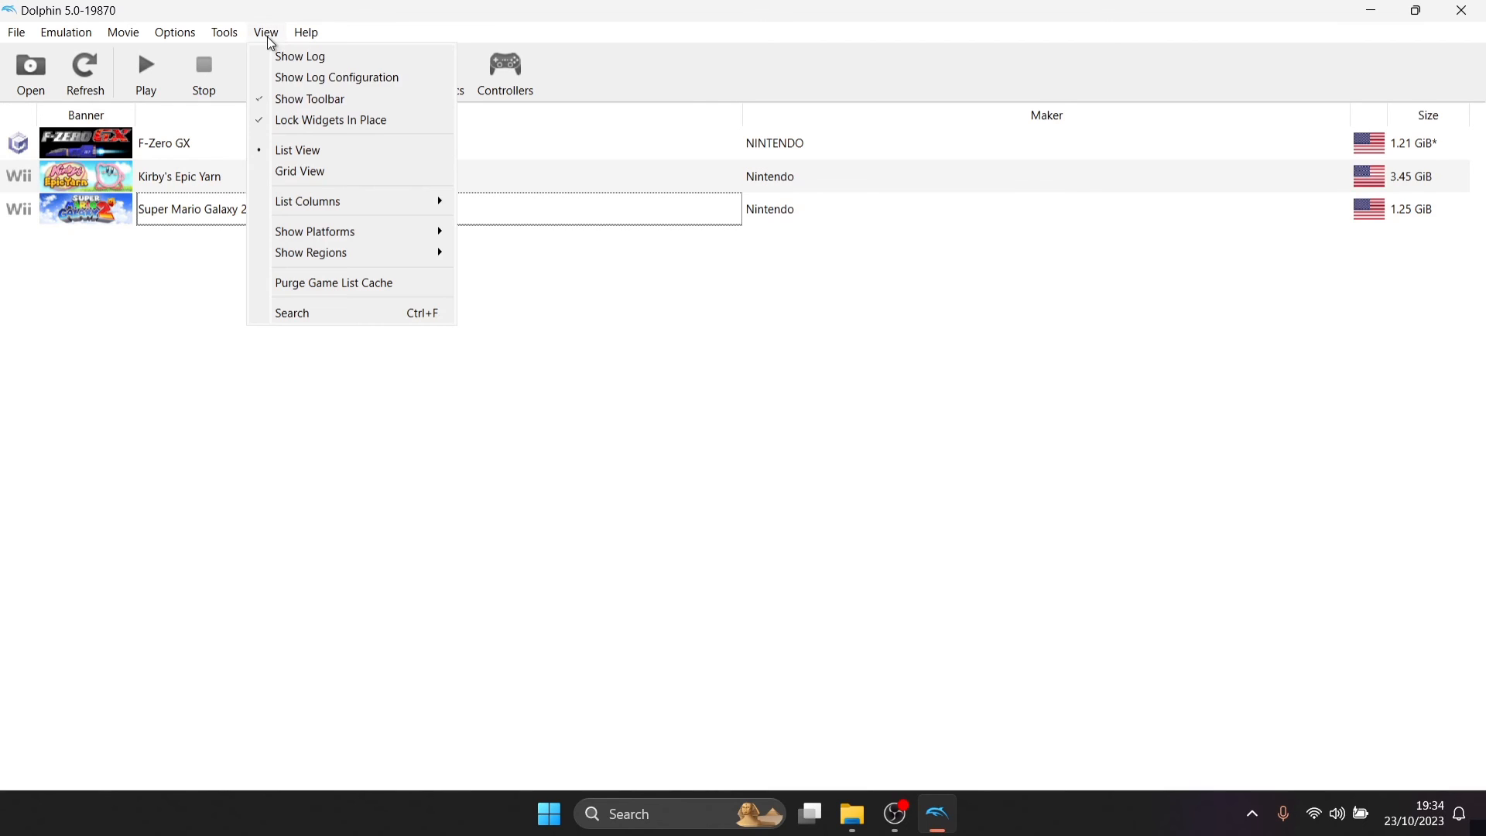
click(305, 173)
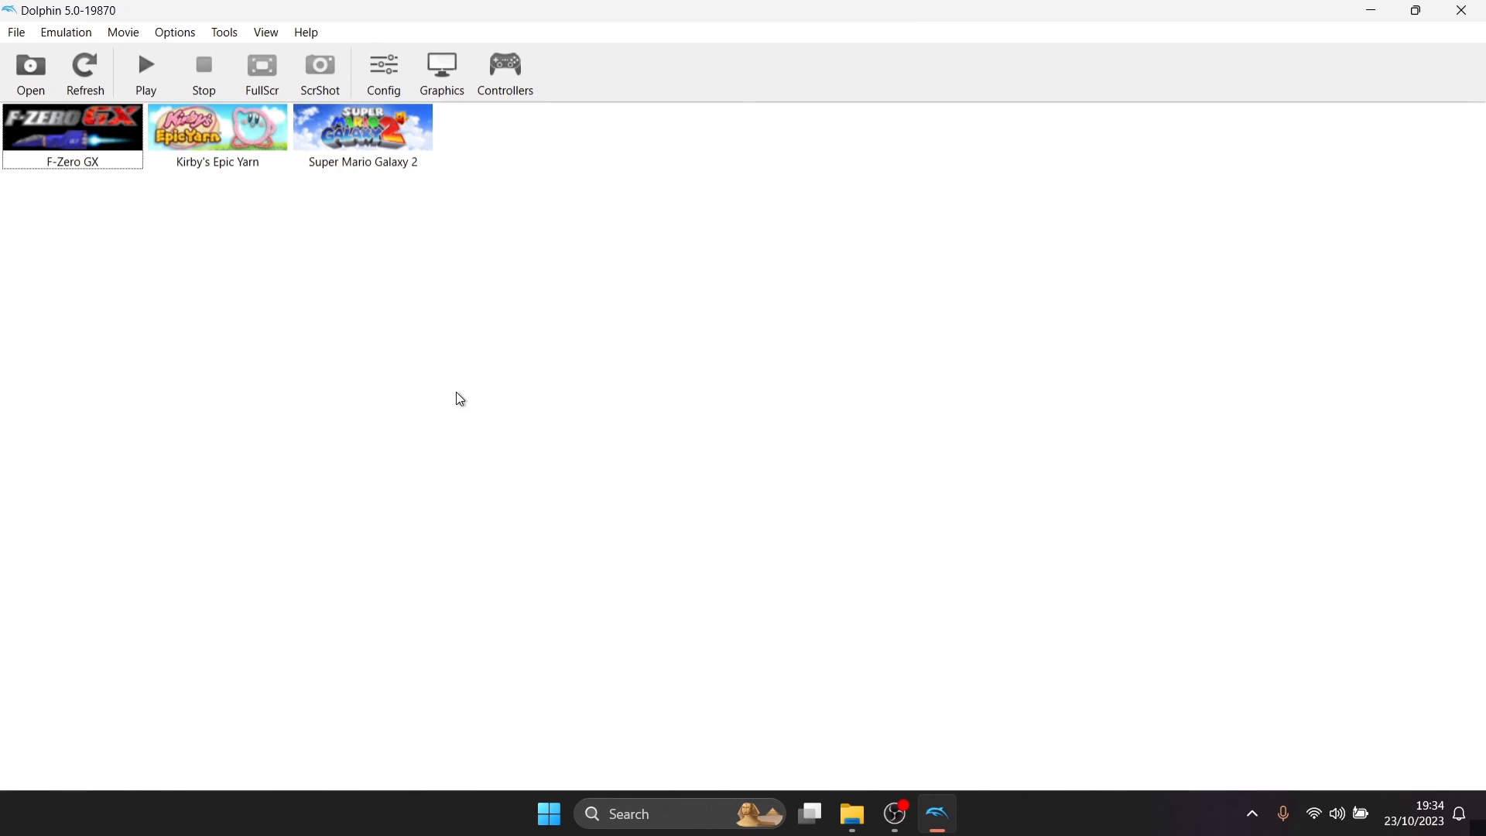
Step: Check for emulator updates and dismiss the result message
click(312, 36)
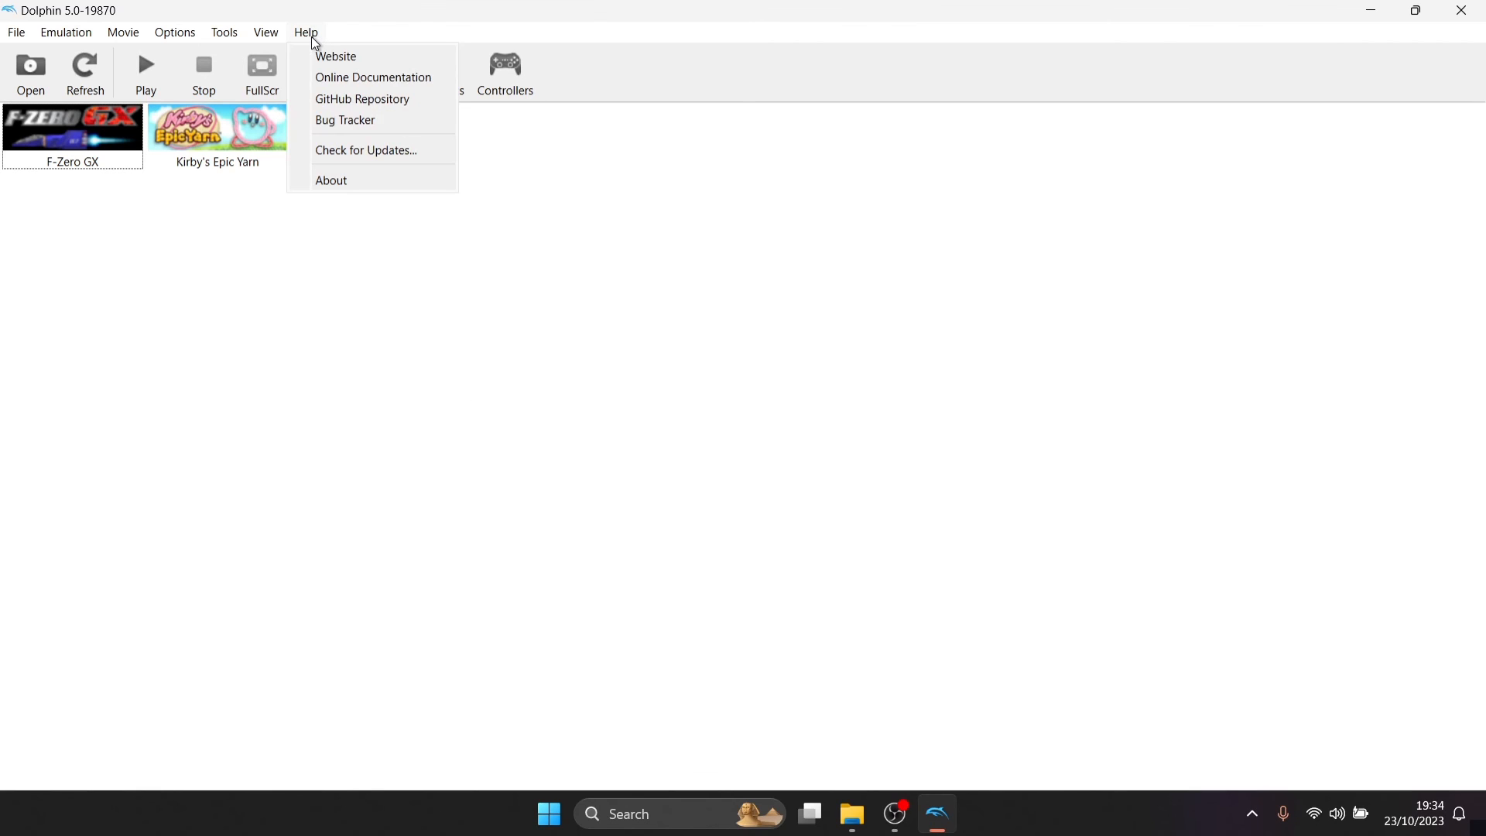
click(343, 149)
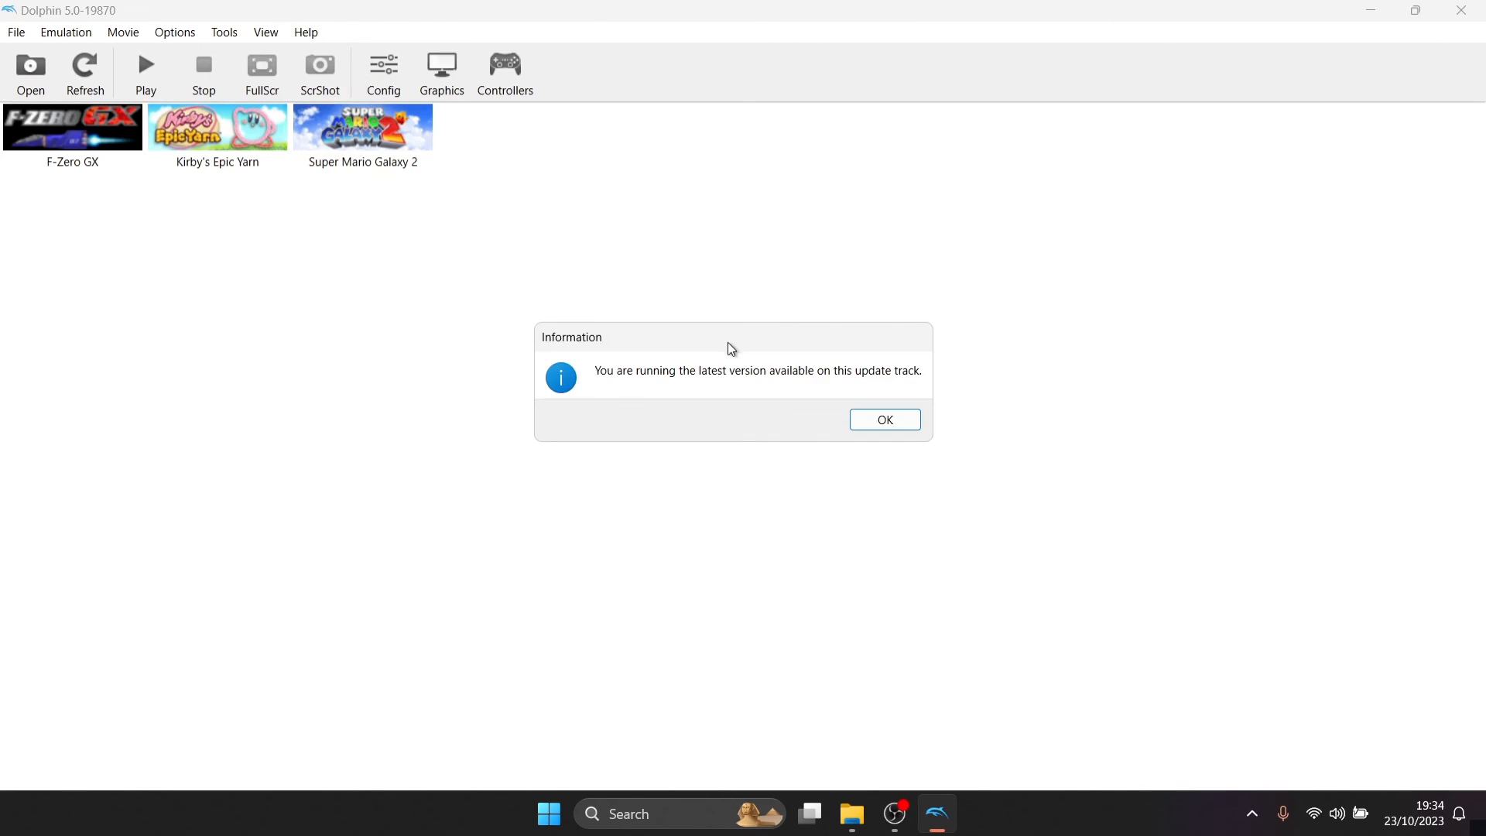
click(885, 420)
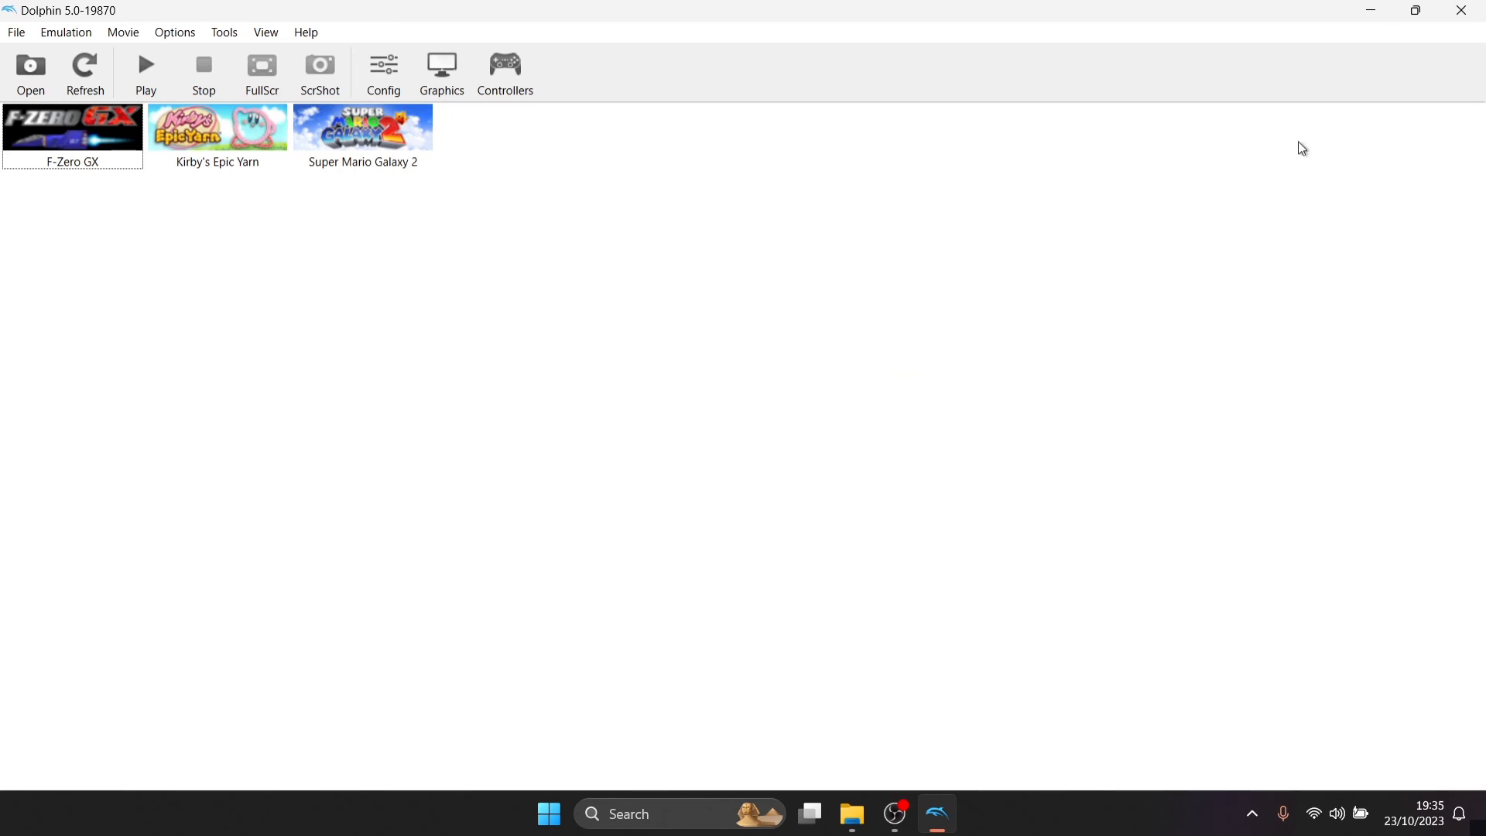